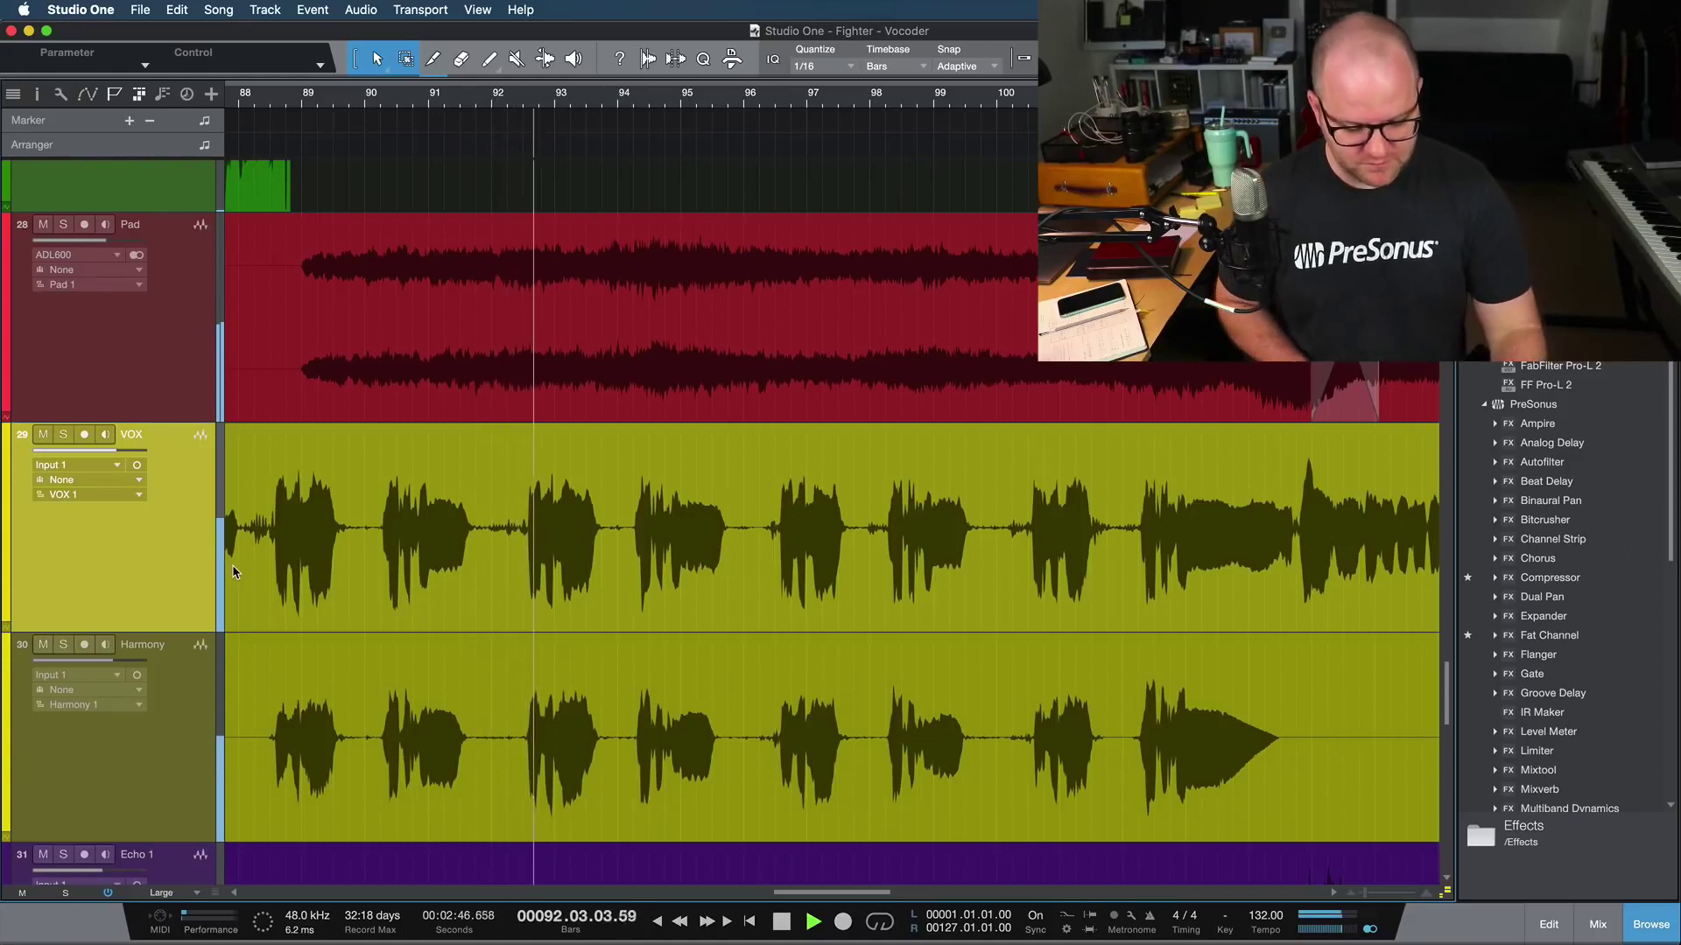
# Stop playback, duplicate the VOX track, and copy its vocal section from bar 88 to 104 onto the new track
pyautogui.press('space')
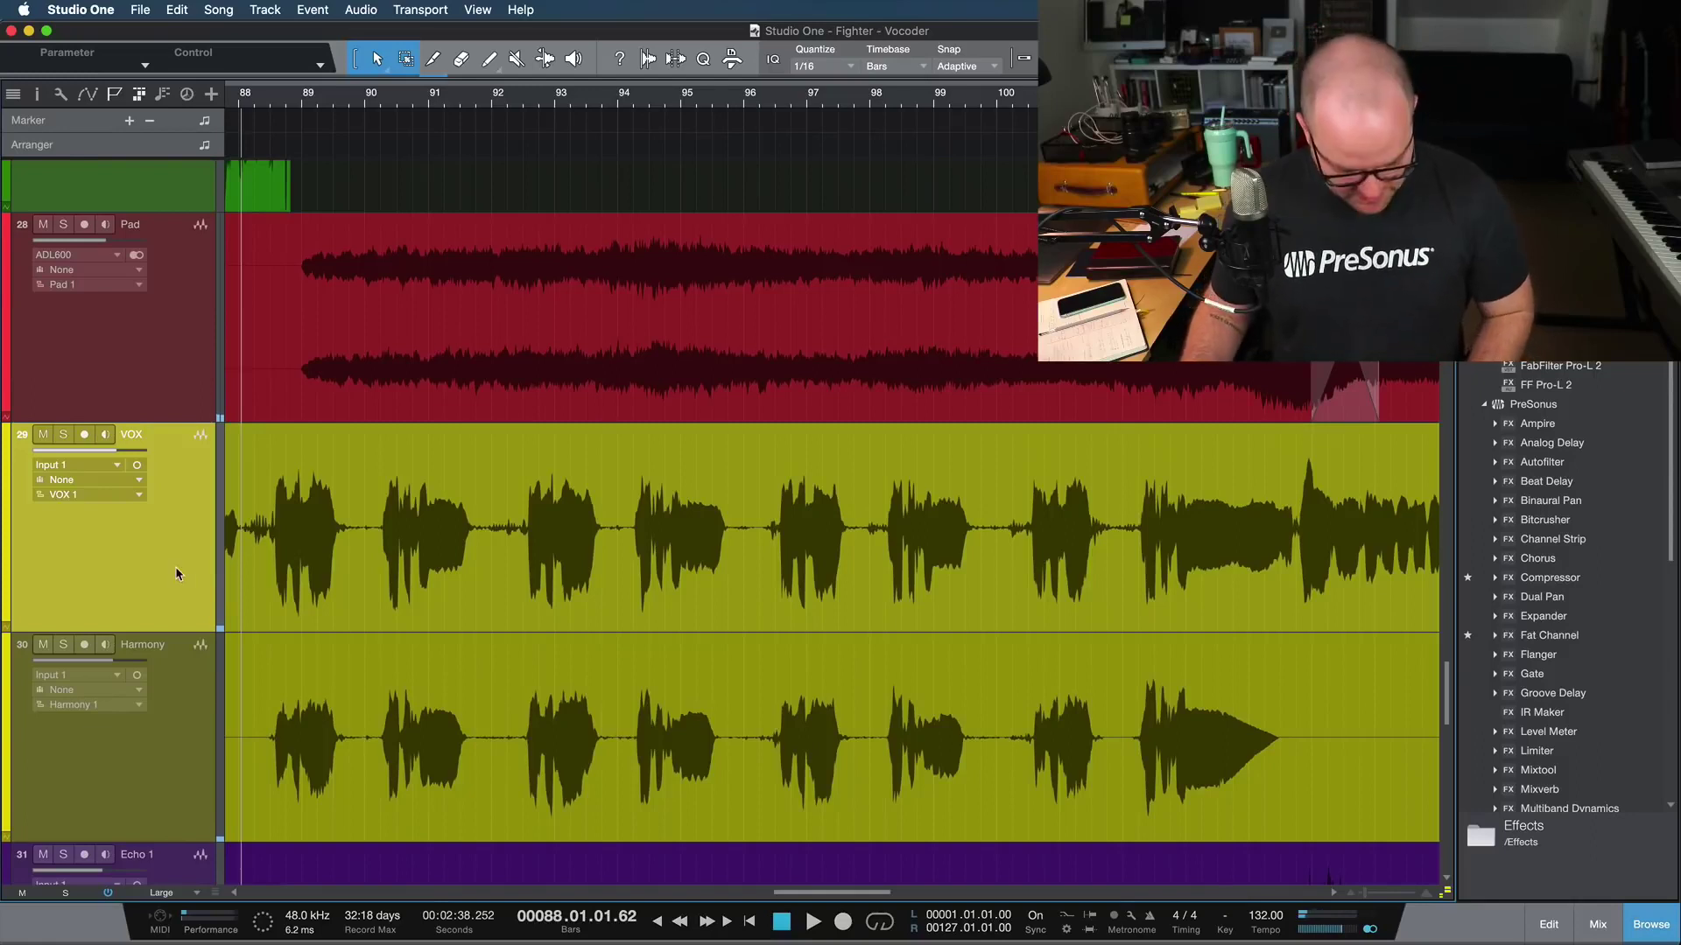
pyautogui.hotkey('shift', 'd')
pyautogui.moveTo(244, 505); pyautogui.dragTo(1299, 565)
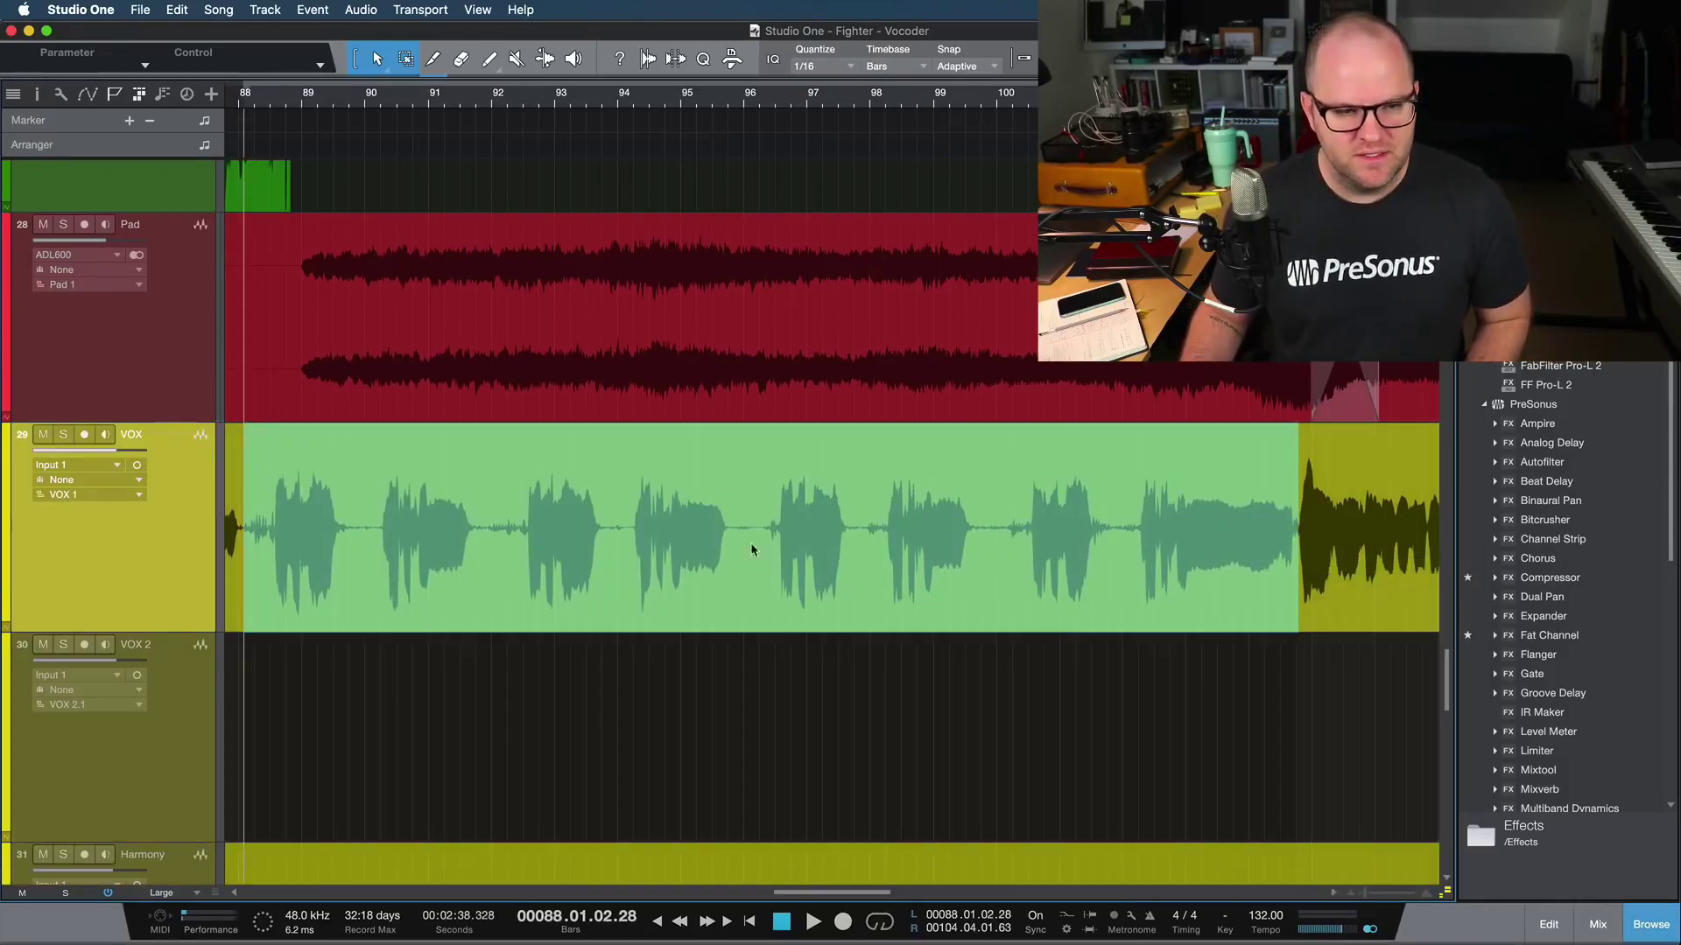
pyautogui.moveTo(725, 468); pyautogui.dragTo(730, 692)
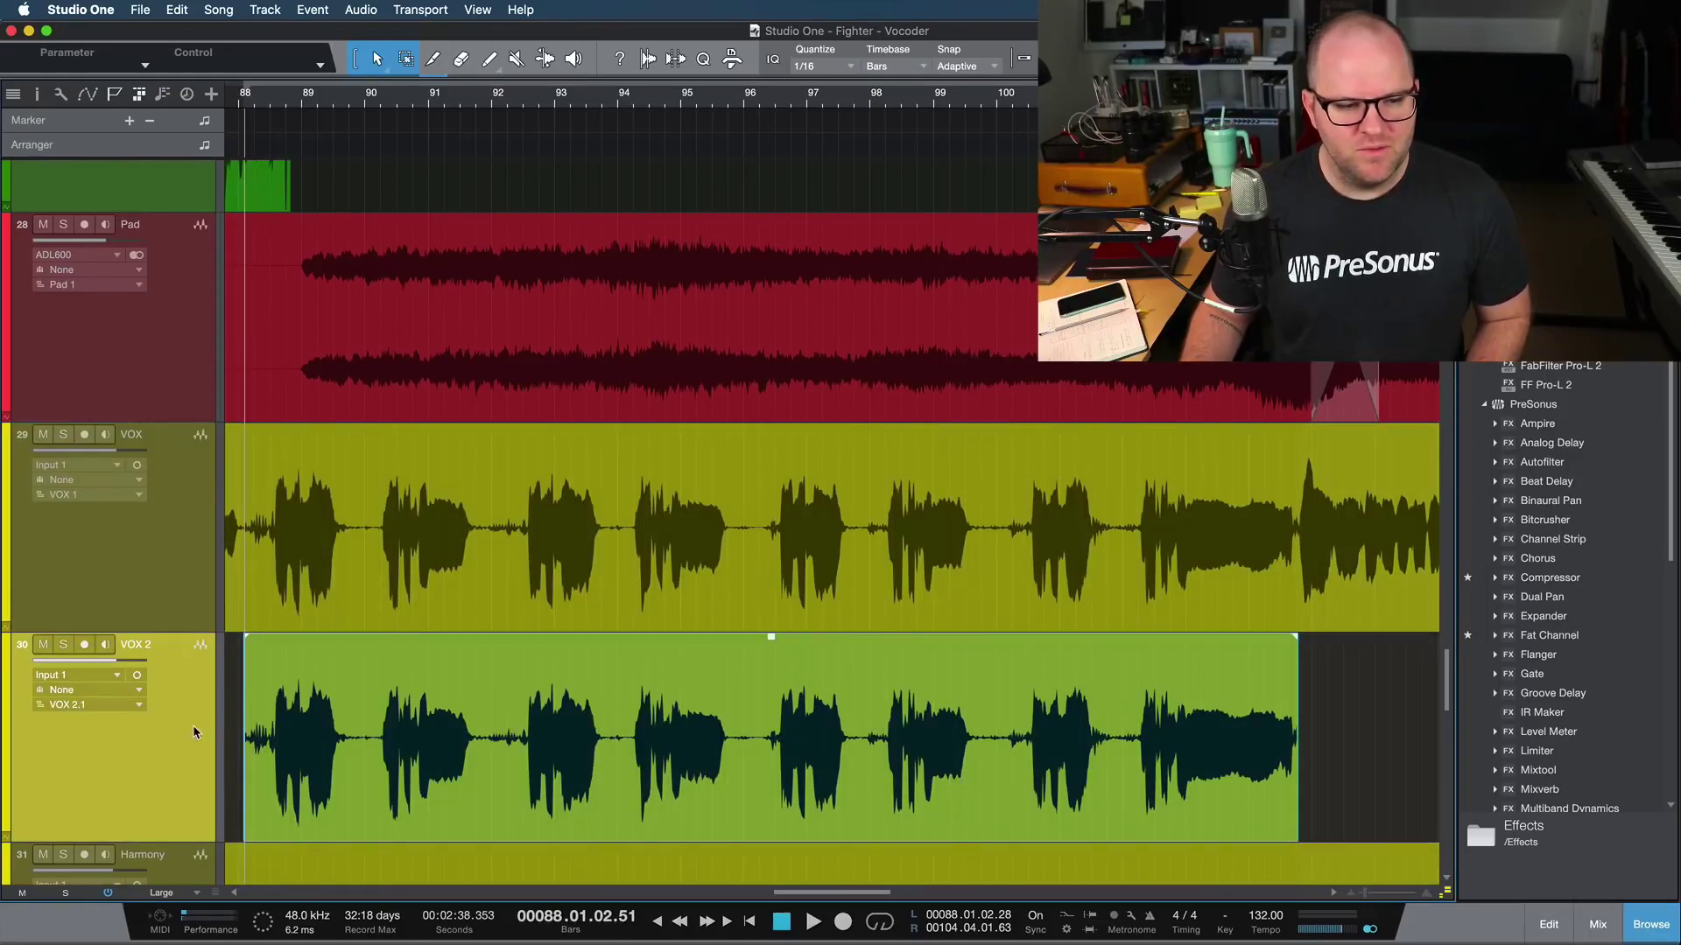
# Shrink the track heights for an overview and rename the duplicated VOX track VOCODER 1
pyautogui.scroll(-2, 364, 727)
pyautogui.hotkey('shift', 'w')
pyautogui.hotkey('shift', 'w')
pyautogui.hotkey('shift', 'w')
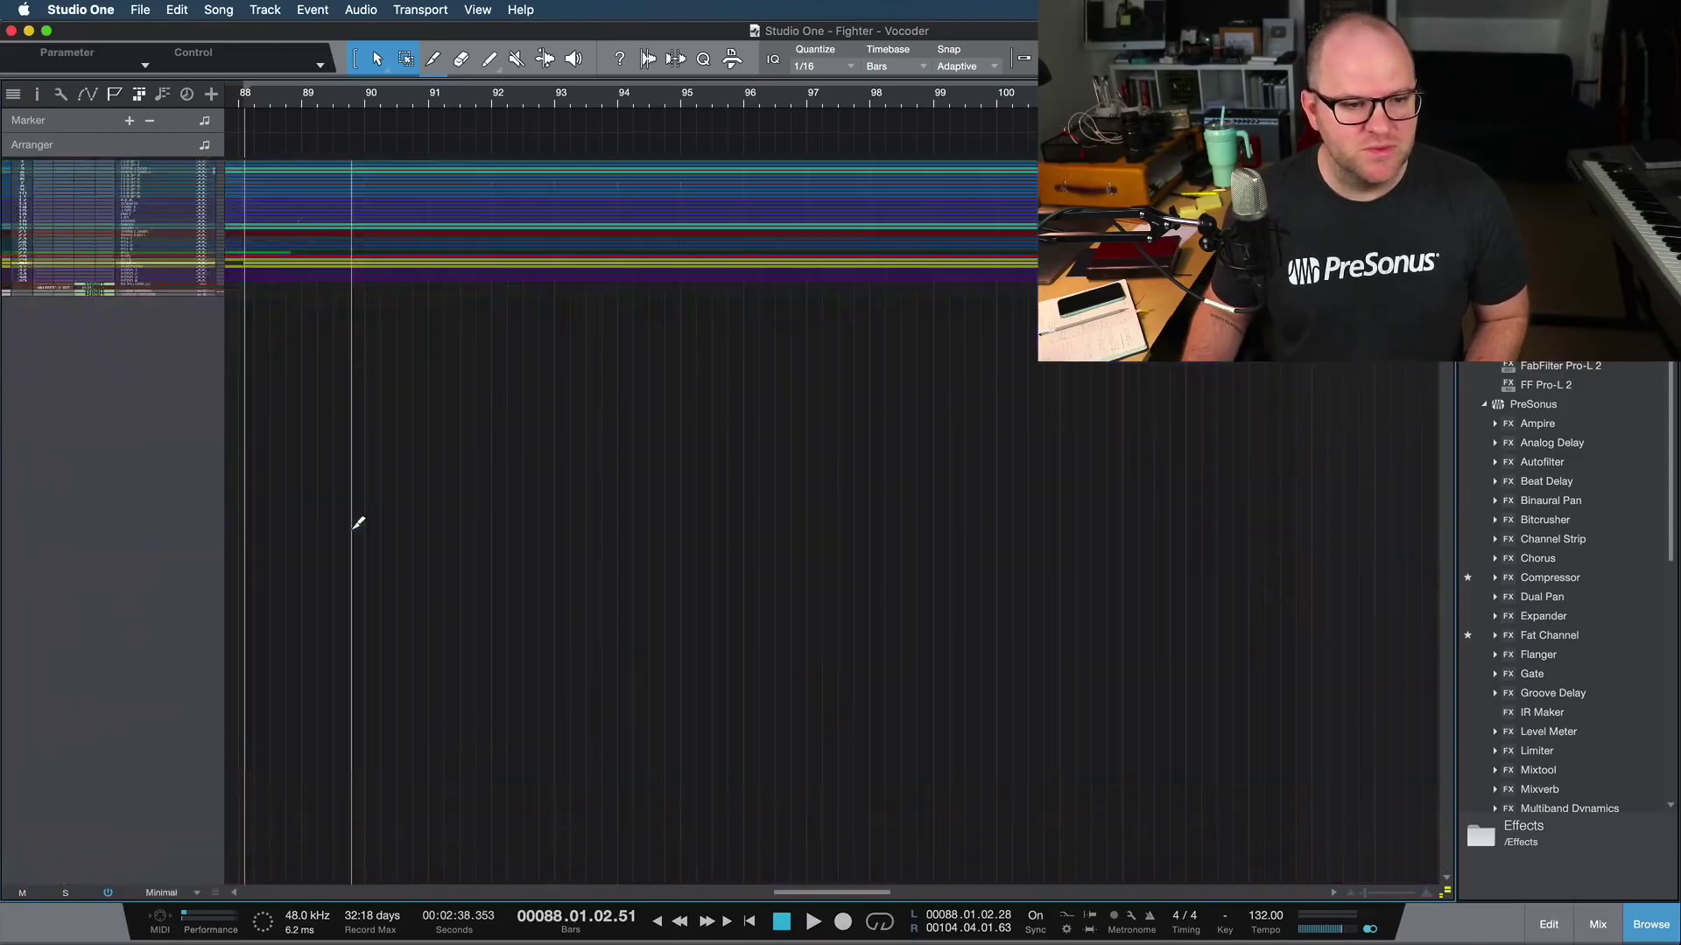
pyautogui.hotkey('shift', 'e')
pyautogui.doubleClick(146, 585)
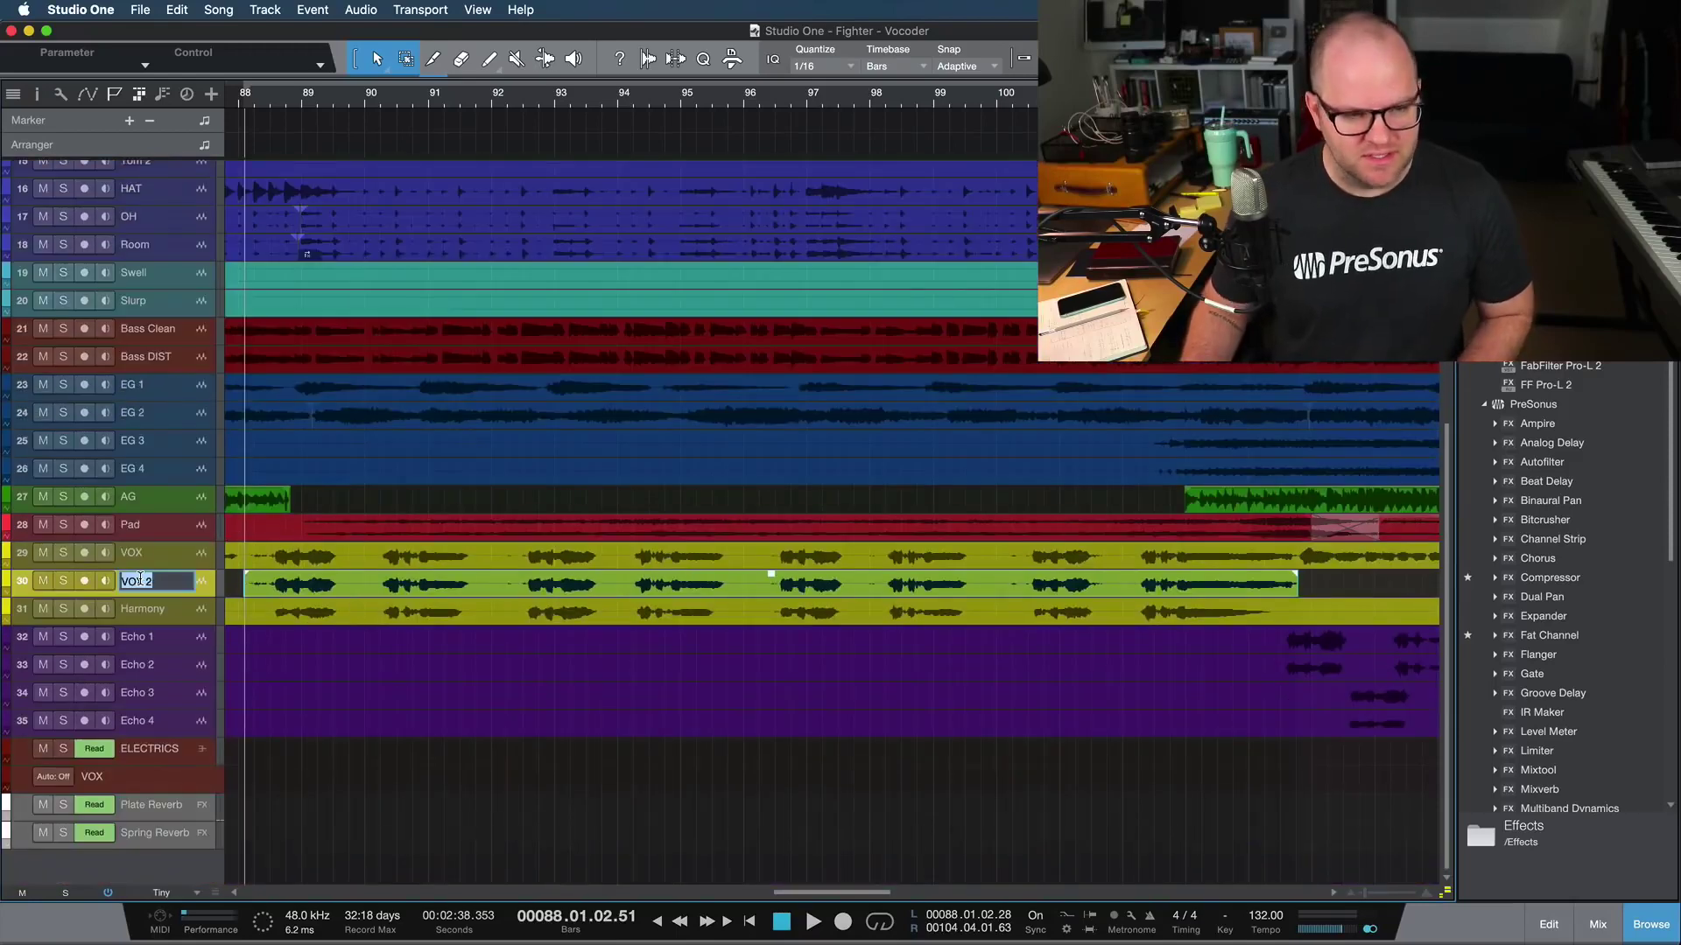
pyautogui.write('VOCODER 1')
pyautogui.press('Return')
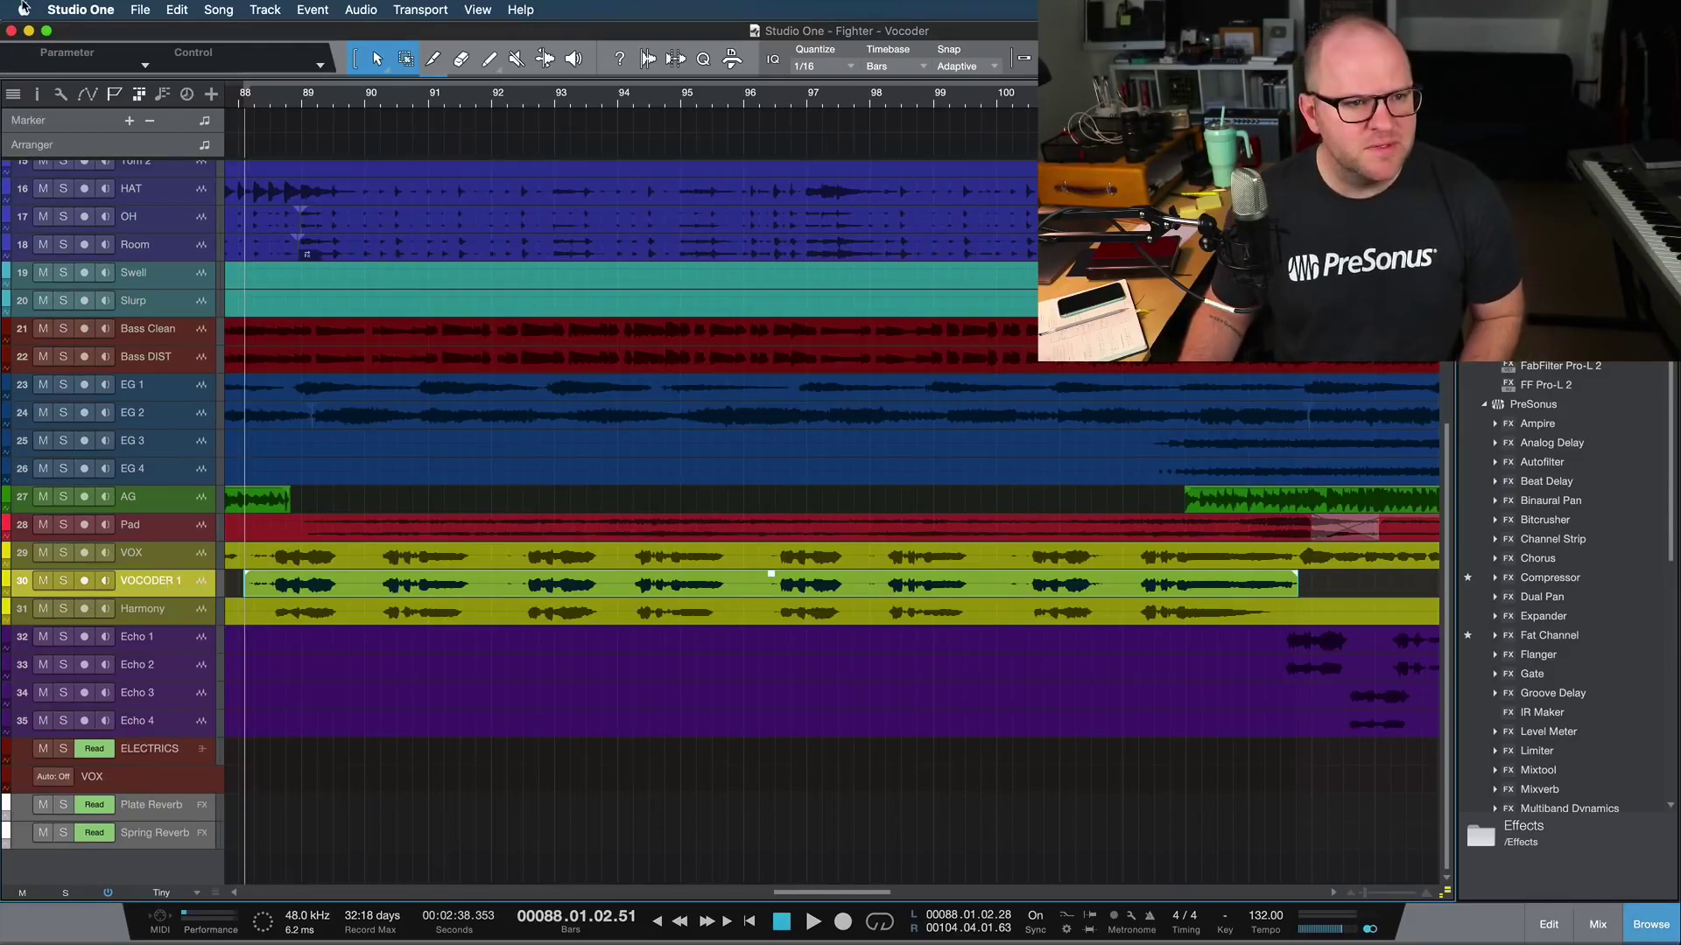
# Hide every track except VOX and VOCODER 1 using the track list, and enlarge the two remaining tracks
pyautogui.click(14, 91)
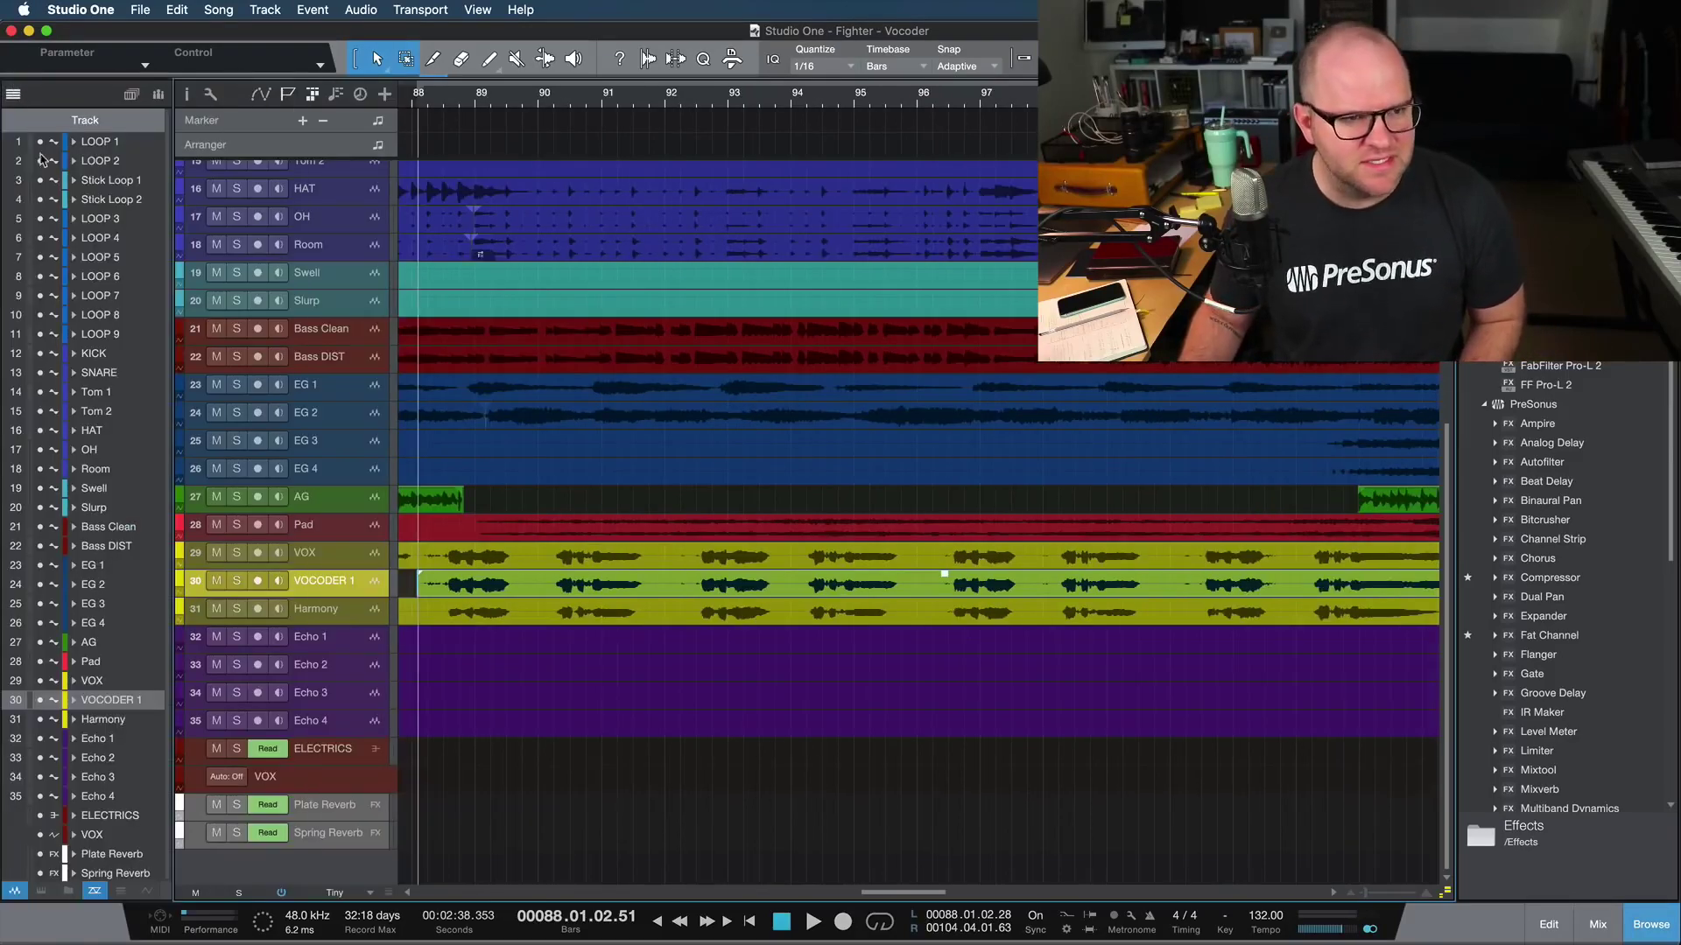
pyautogui.moveTo(39, 143); pyautogui.dragTo(40, 663)
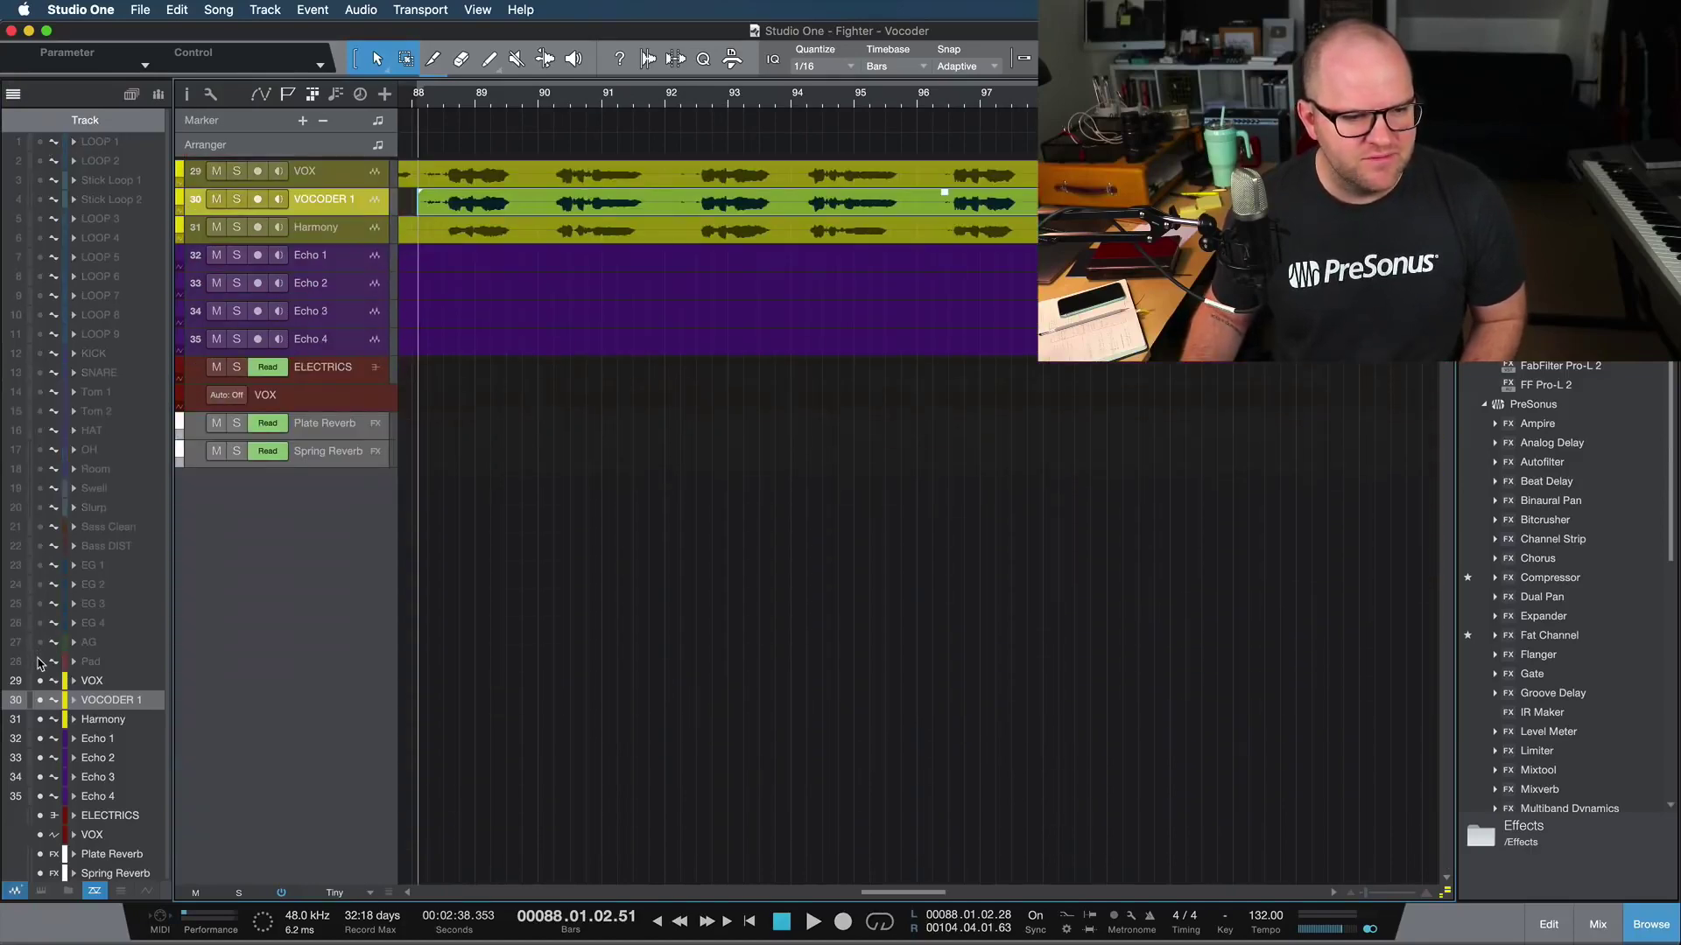
pyautogui.moveTo(40, 719); pyautogui.dragTo(24, 935)
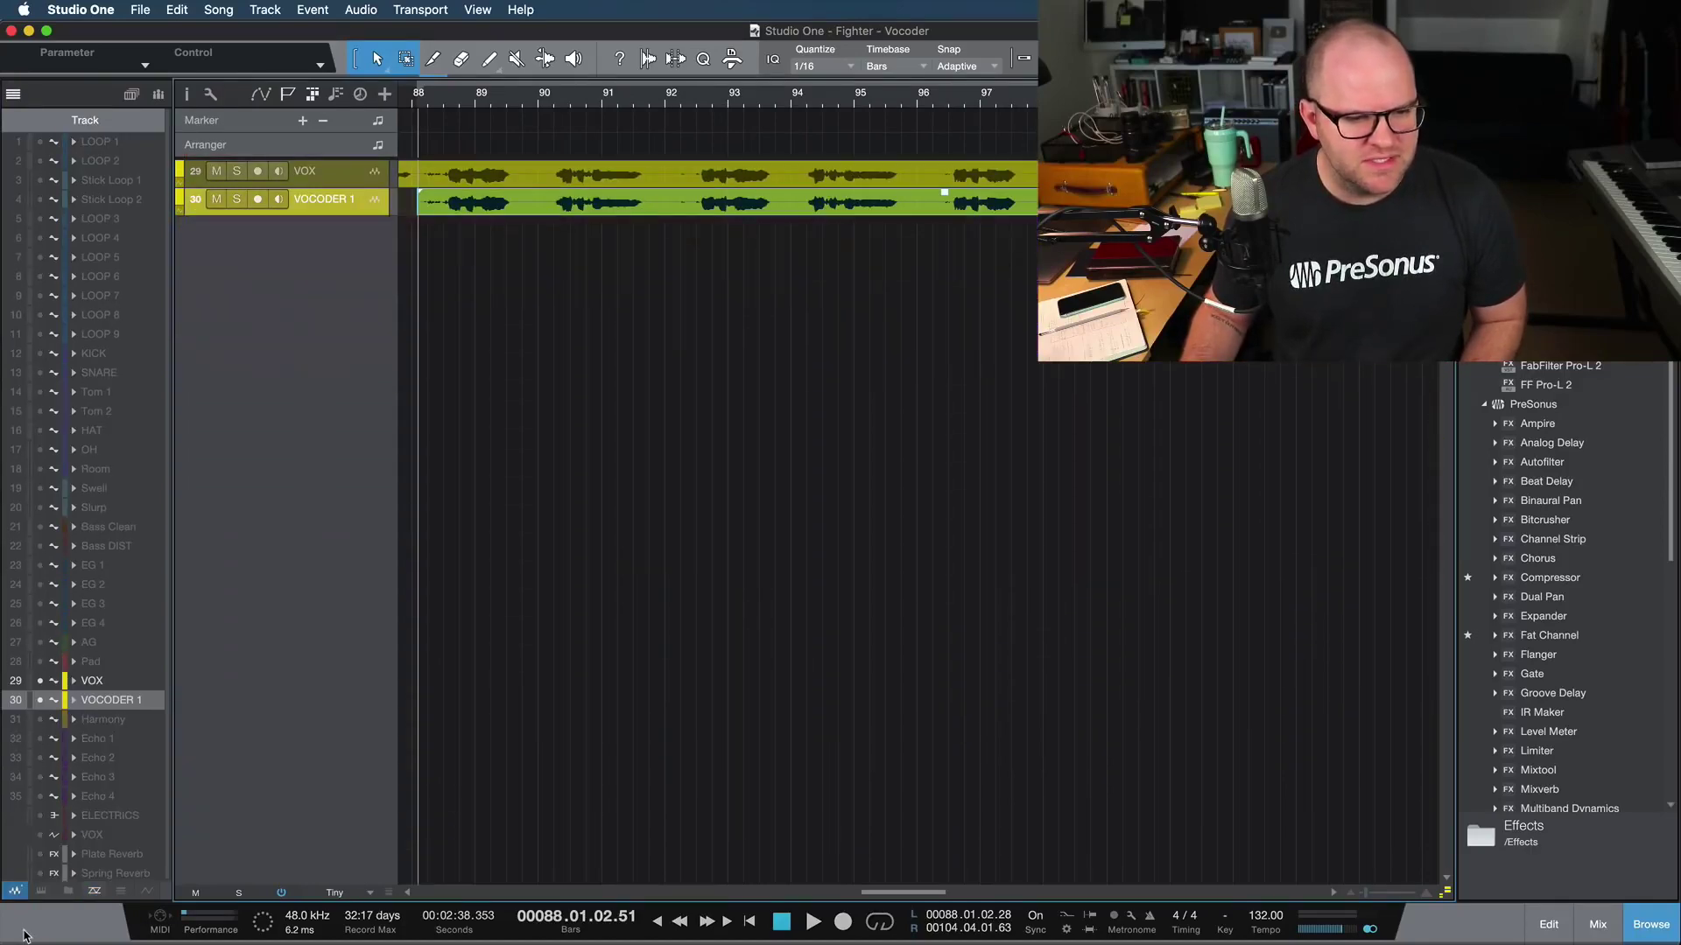
pyautogui.scroll(3, 622, 307)
# Recolor the VOCODER 1 track purple to set it apart from the yellow VOX track
pyautogui.click(356, 203)
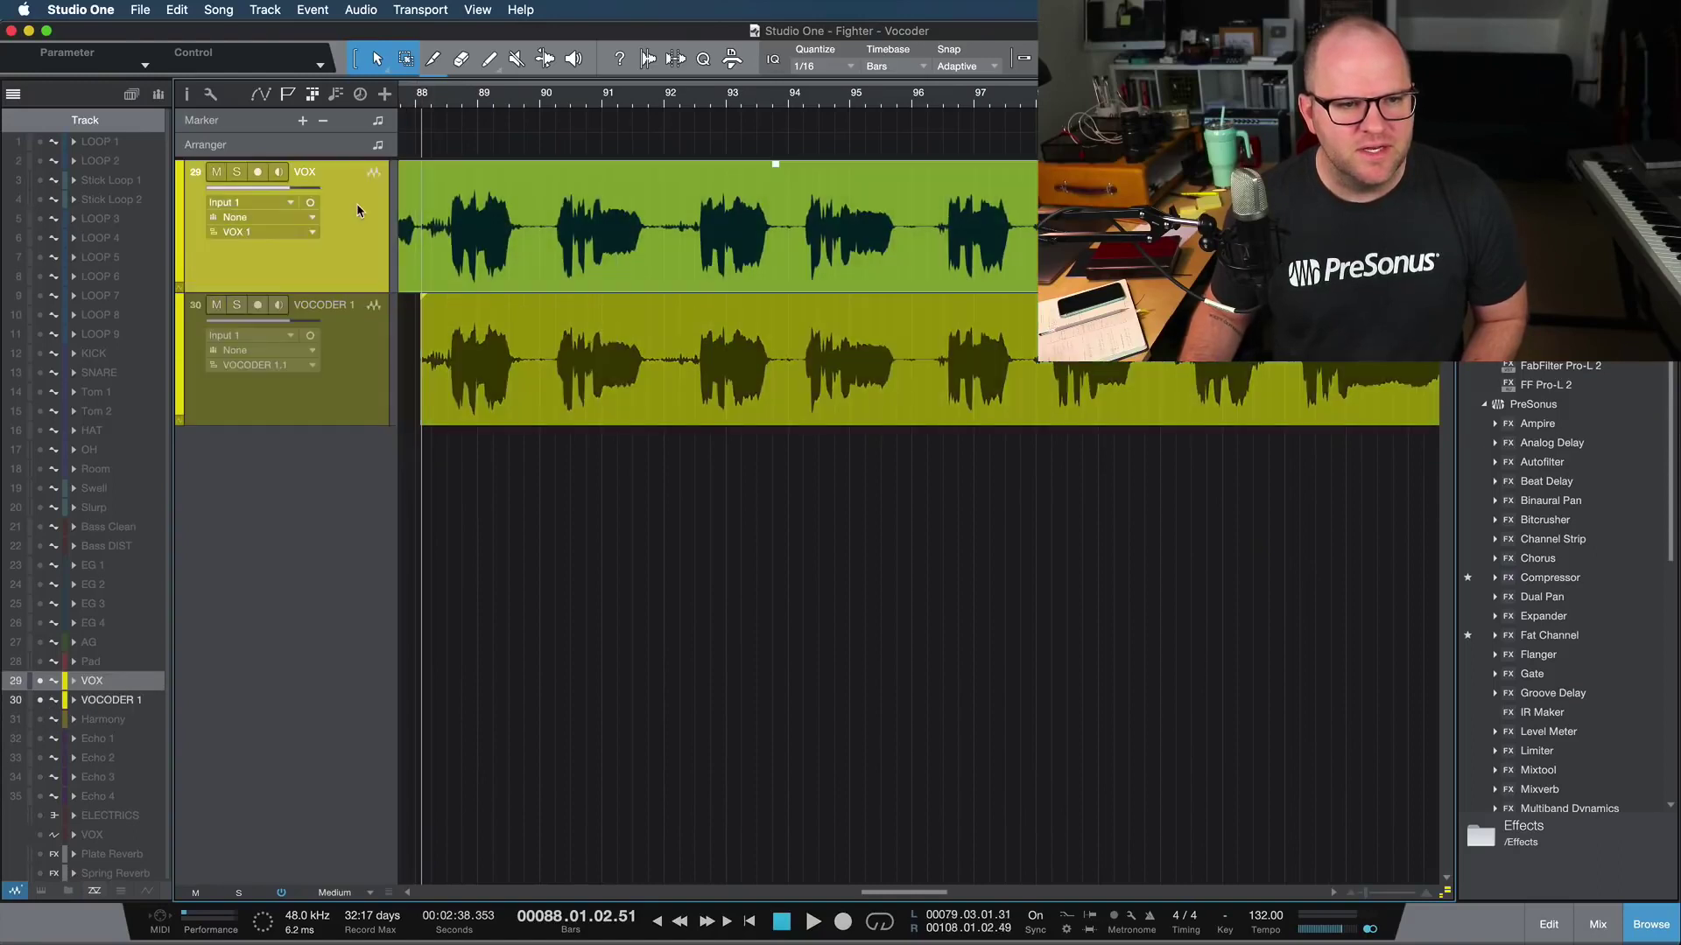
pyautogui.click(178, 311)
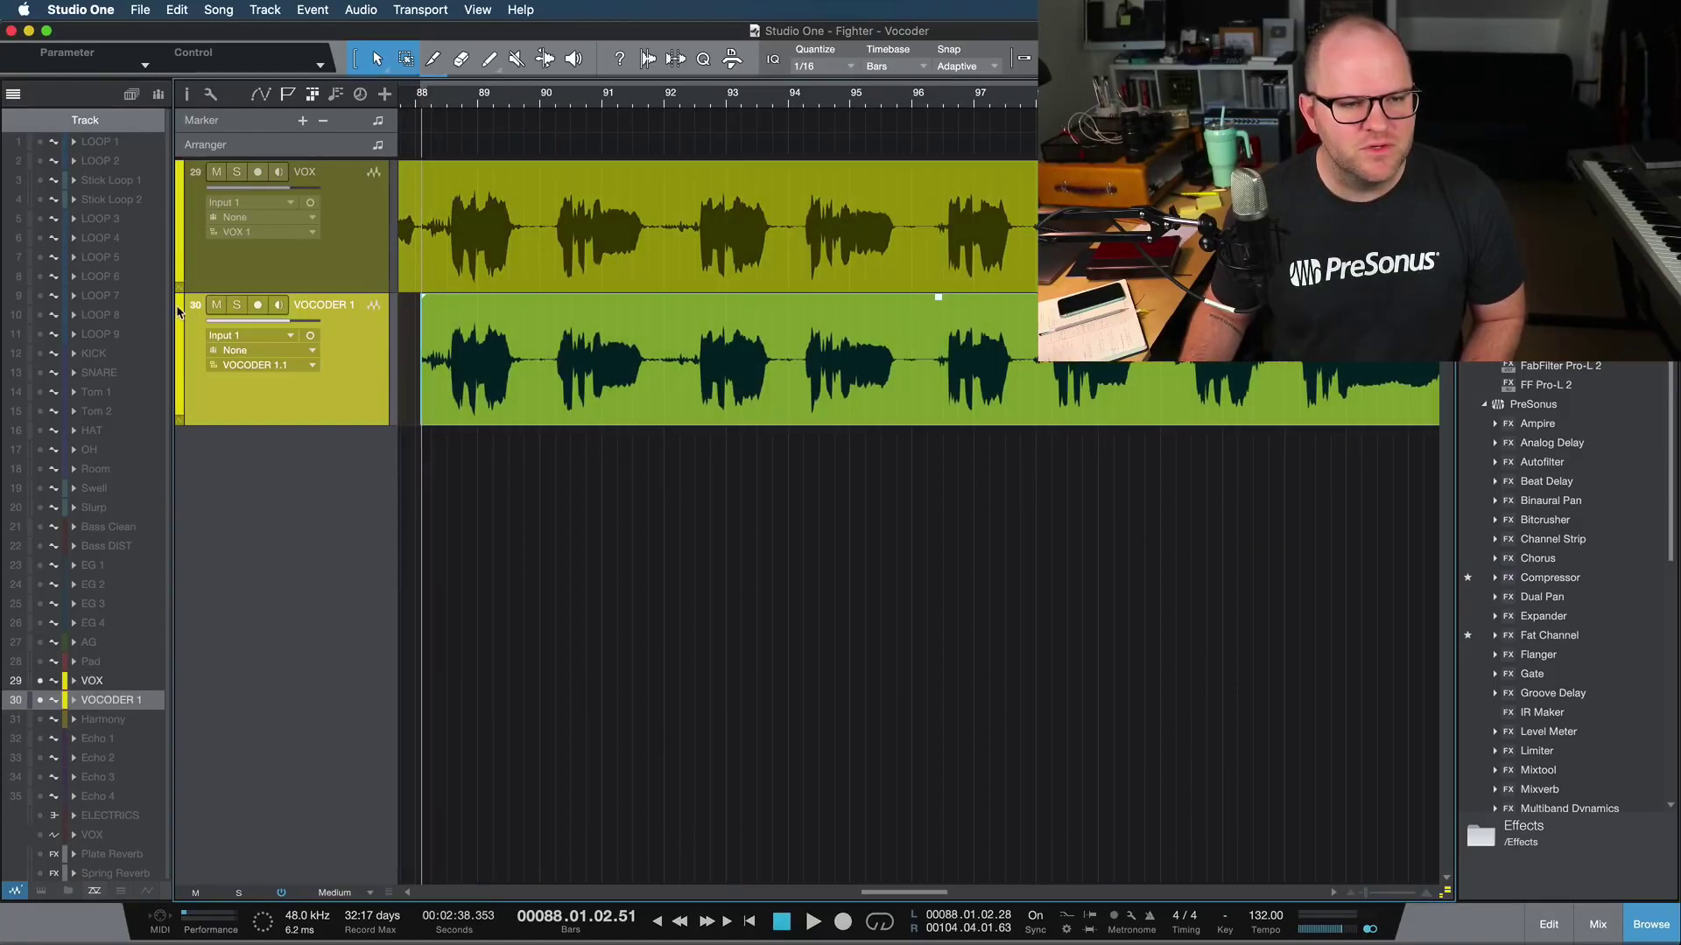
pyautogui.click(179, 330)
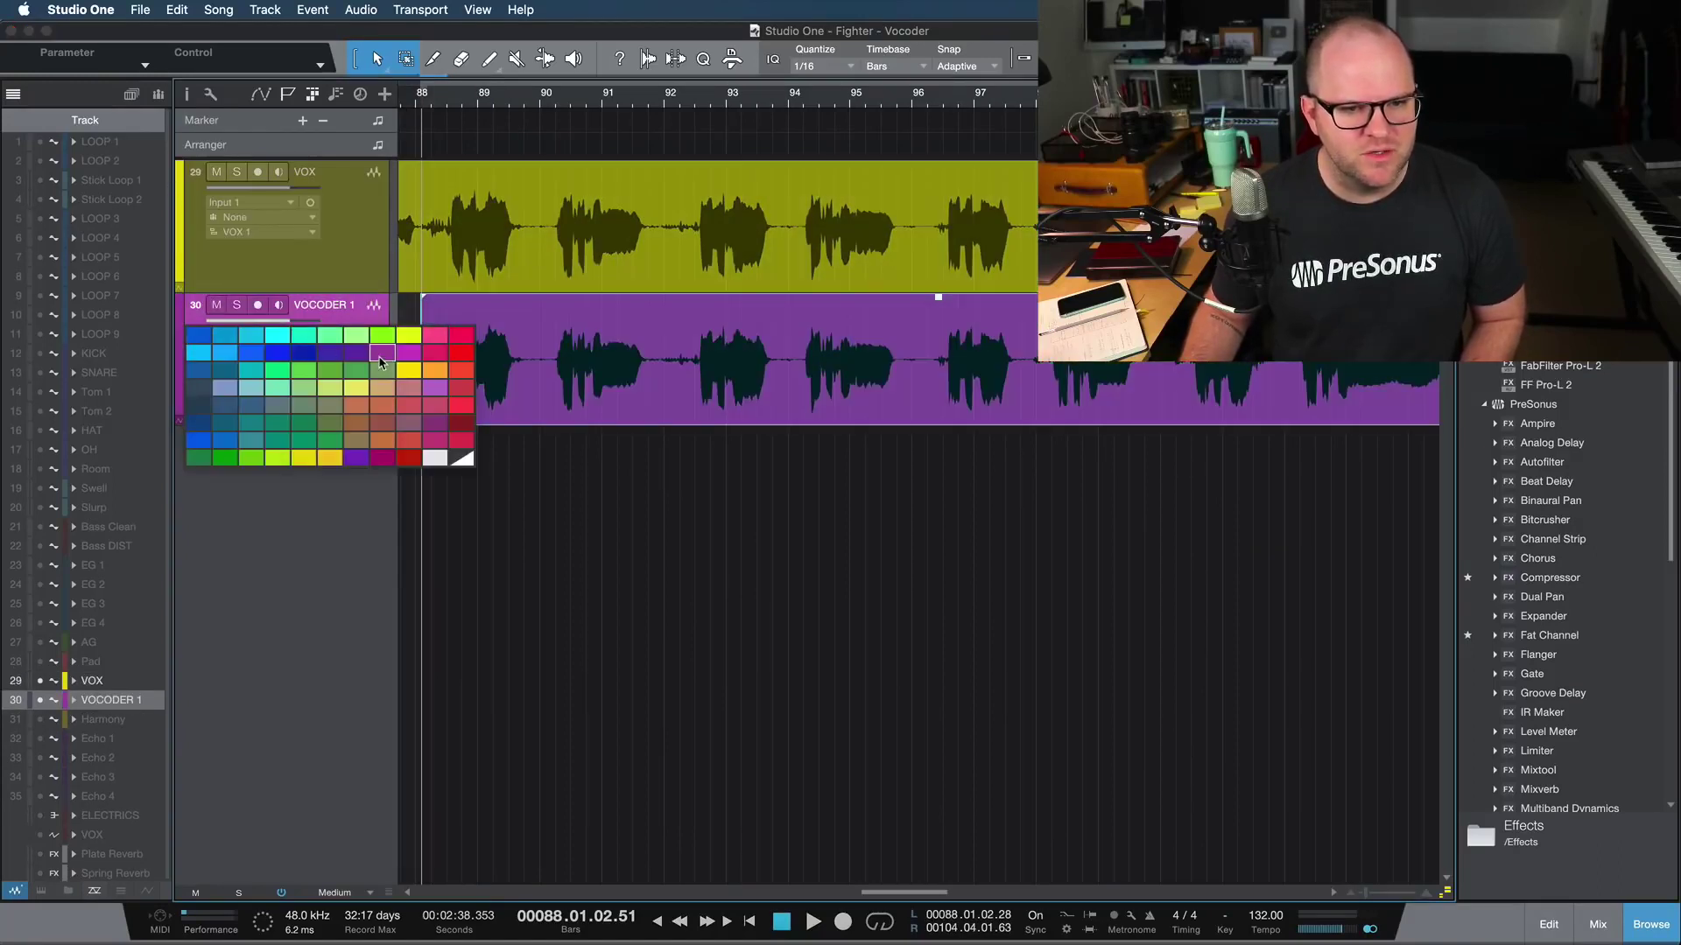
pyautogui.click(383, 363)
pyautogui.click(369, 289)
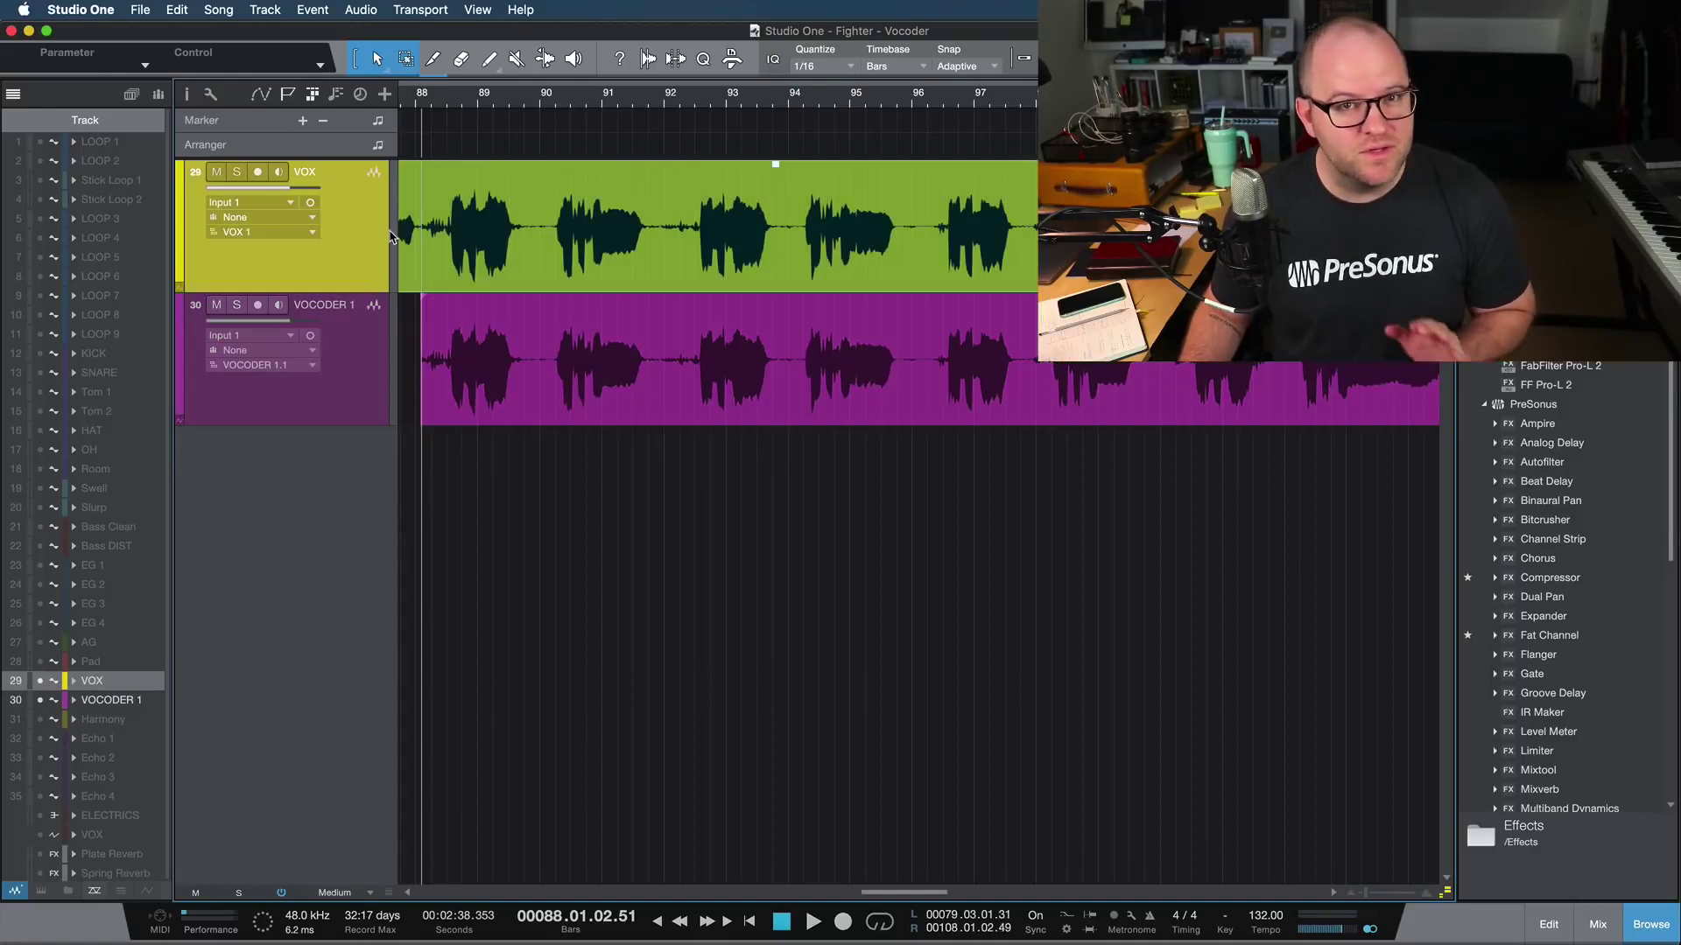
pyautogui.click(374, 359)
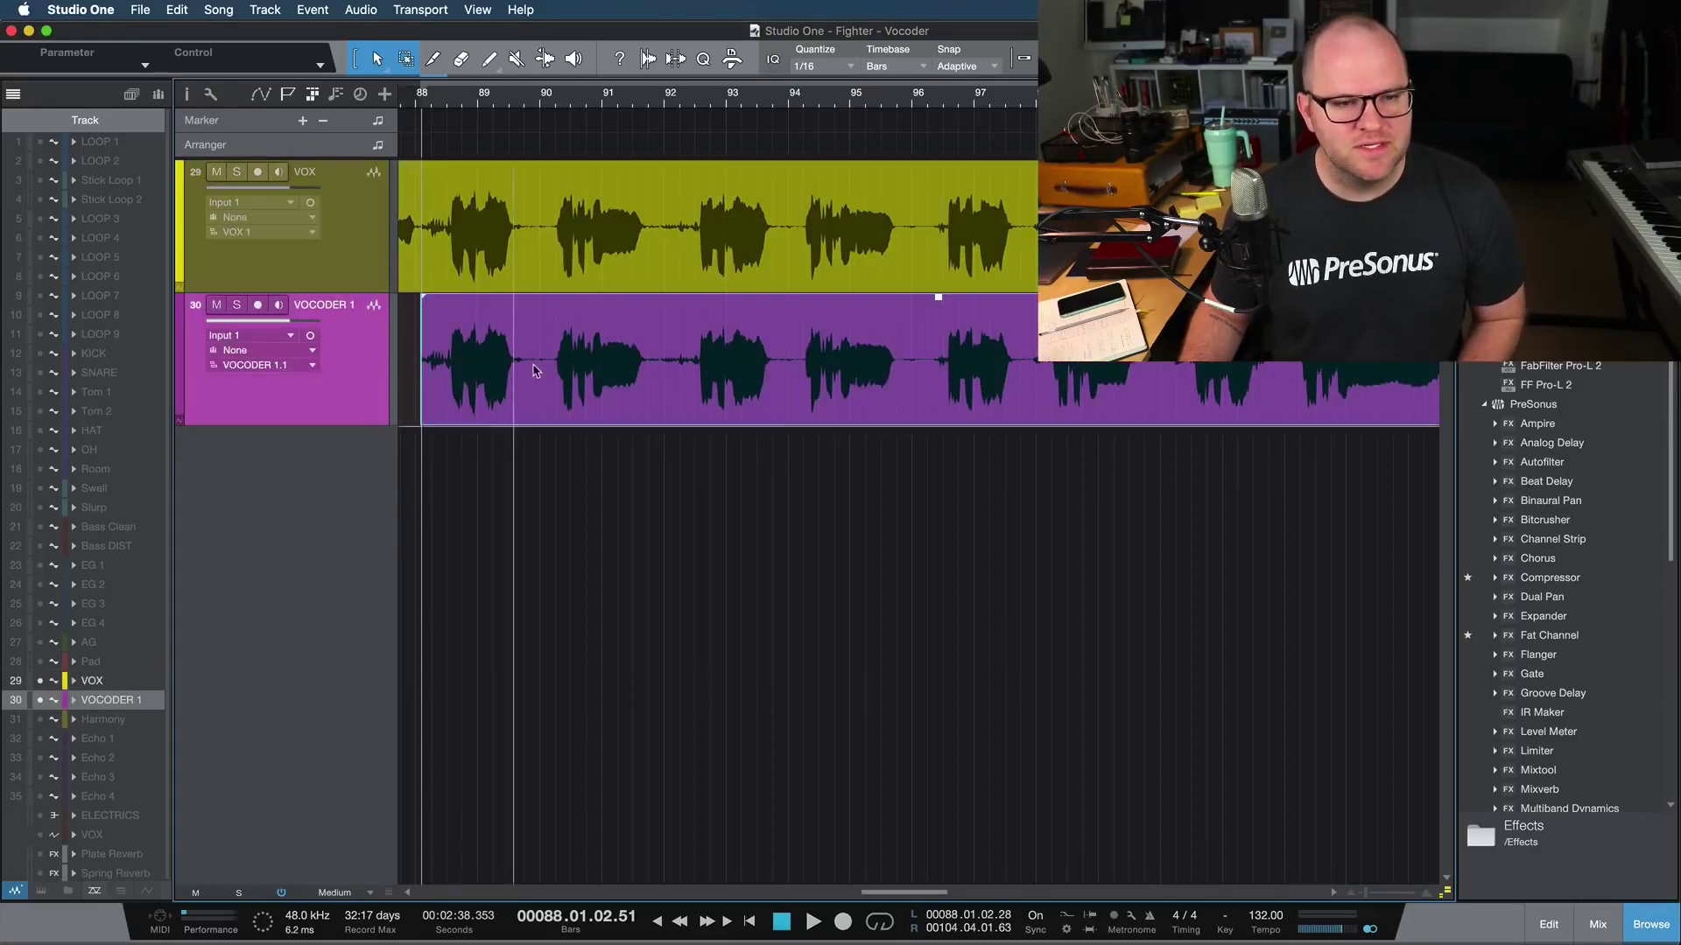
# Open the VOCODER 1 vocal clip in the audio editor and hide the track list
pyautogui.scroll(-3, 550, 375)
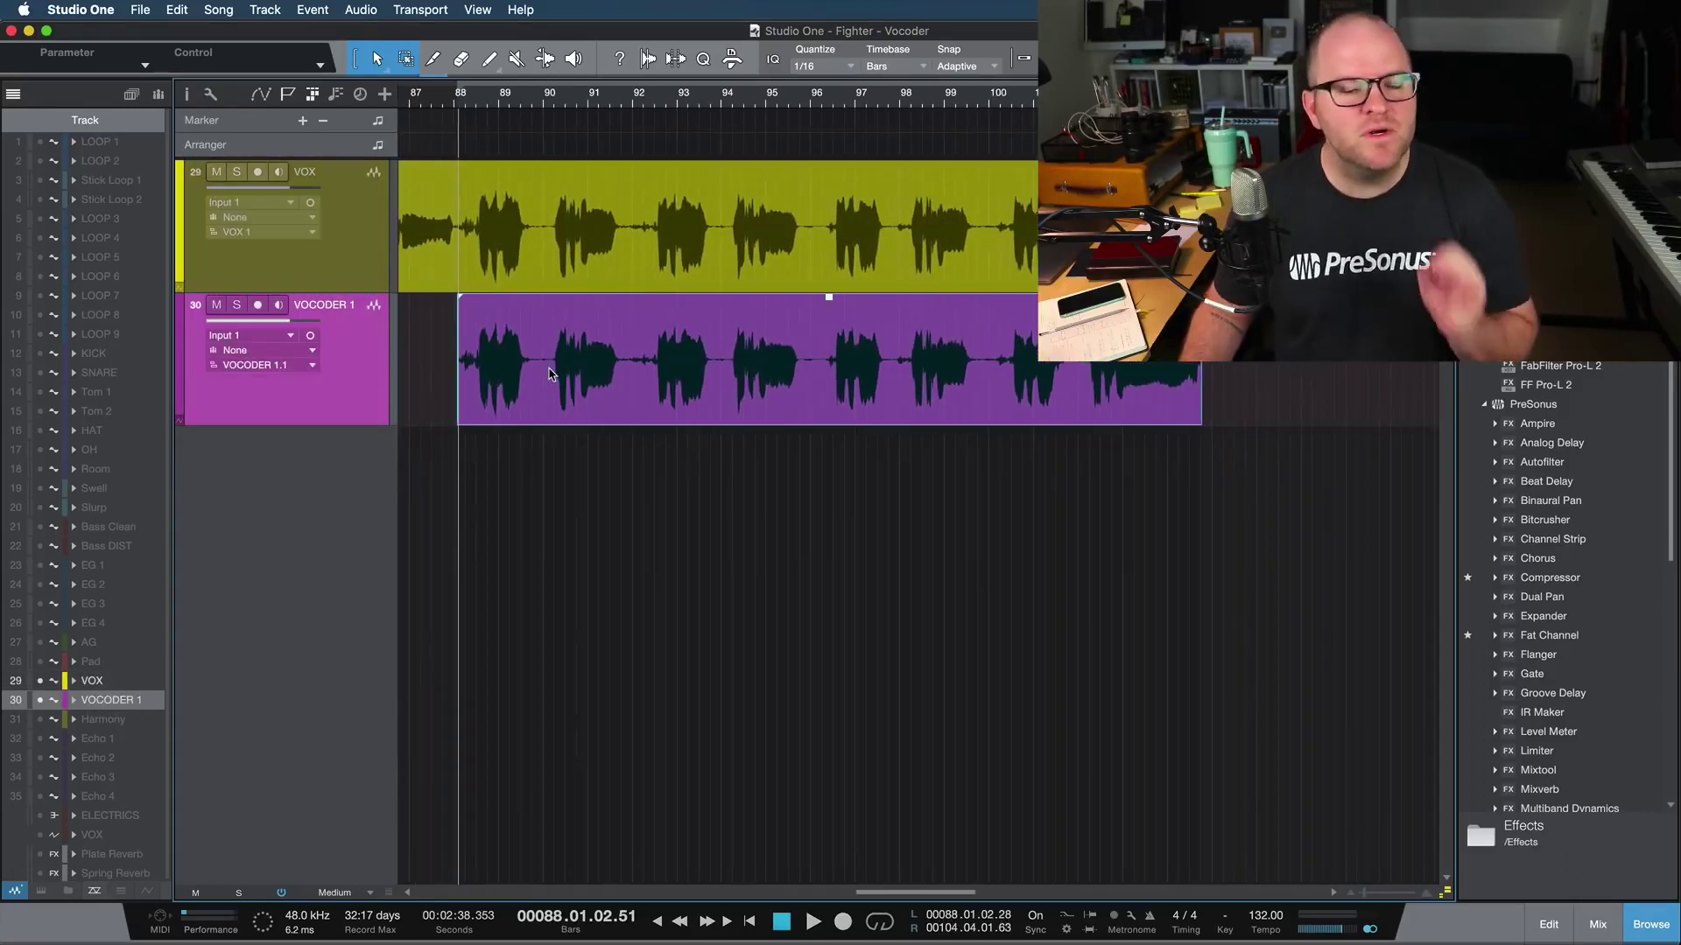
pyautogui.doubleClick(611, 379)
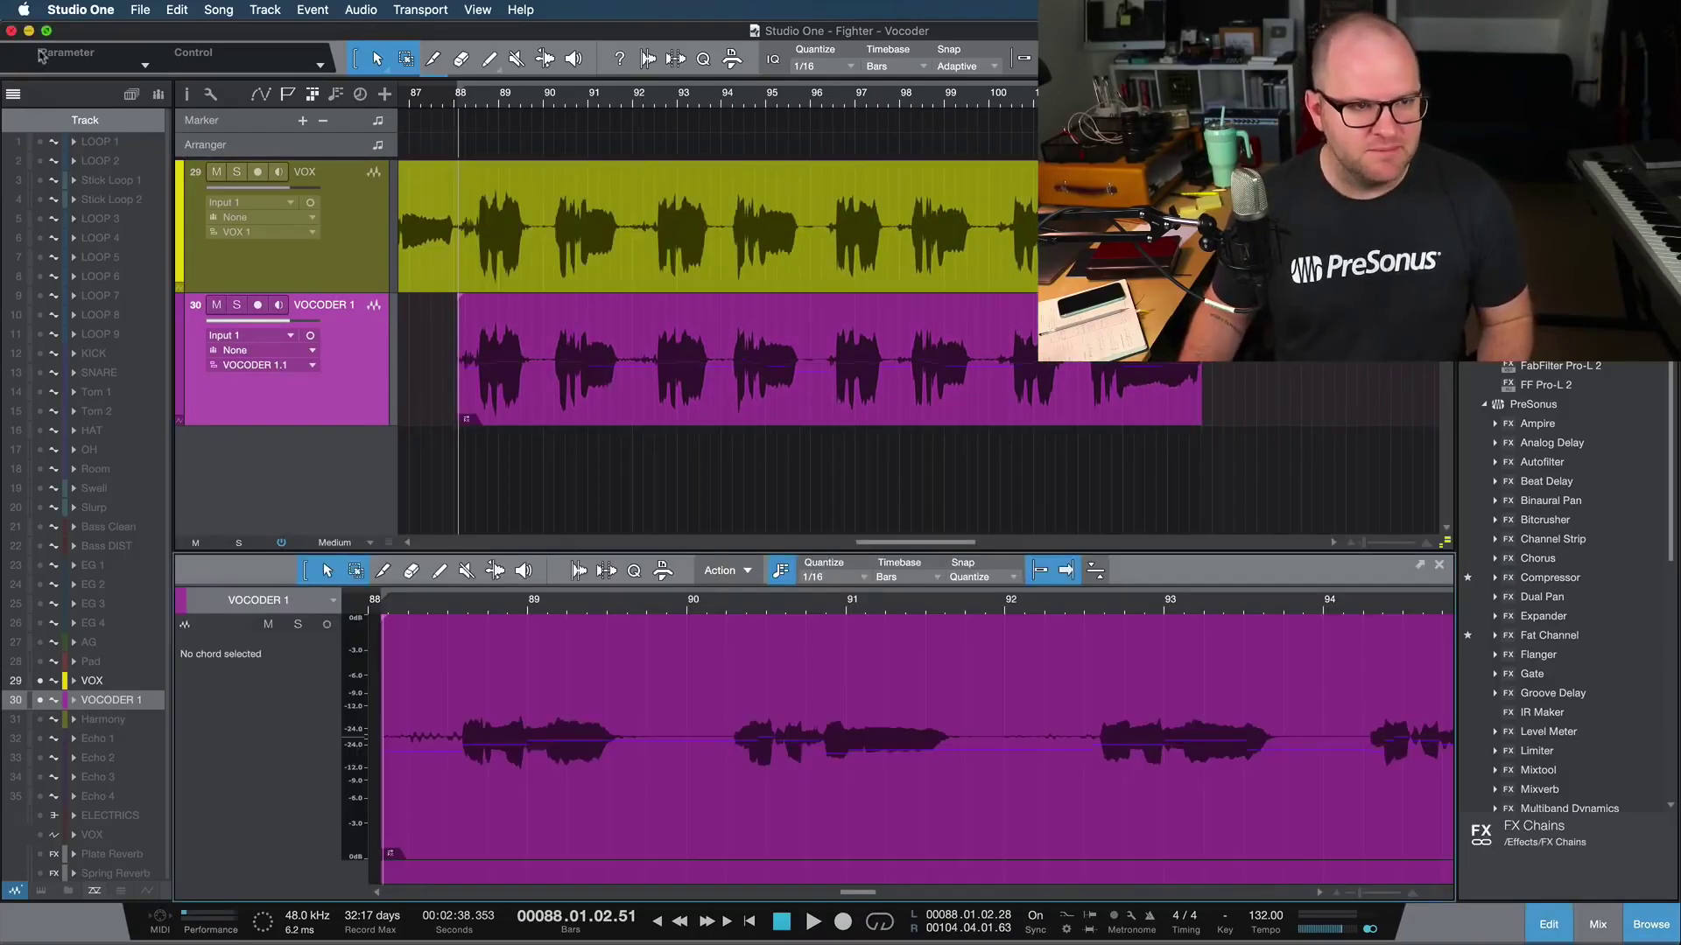
pyautogui.click(12, 93)
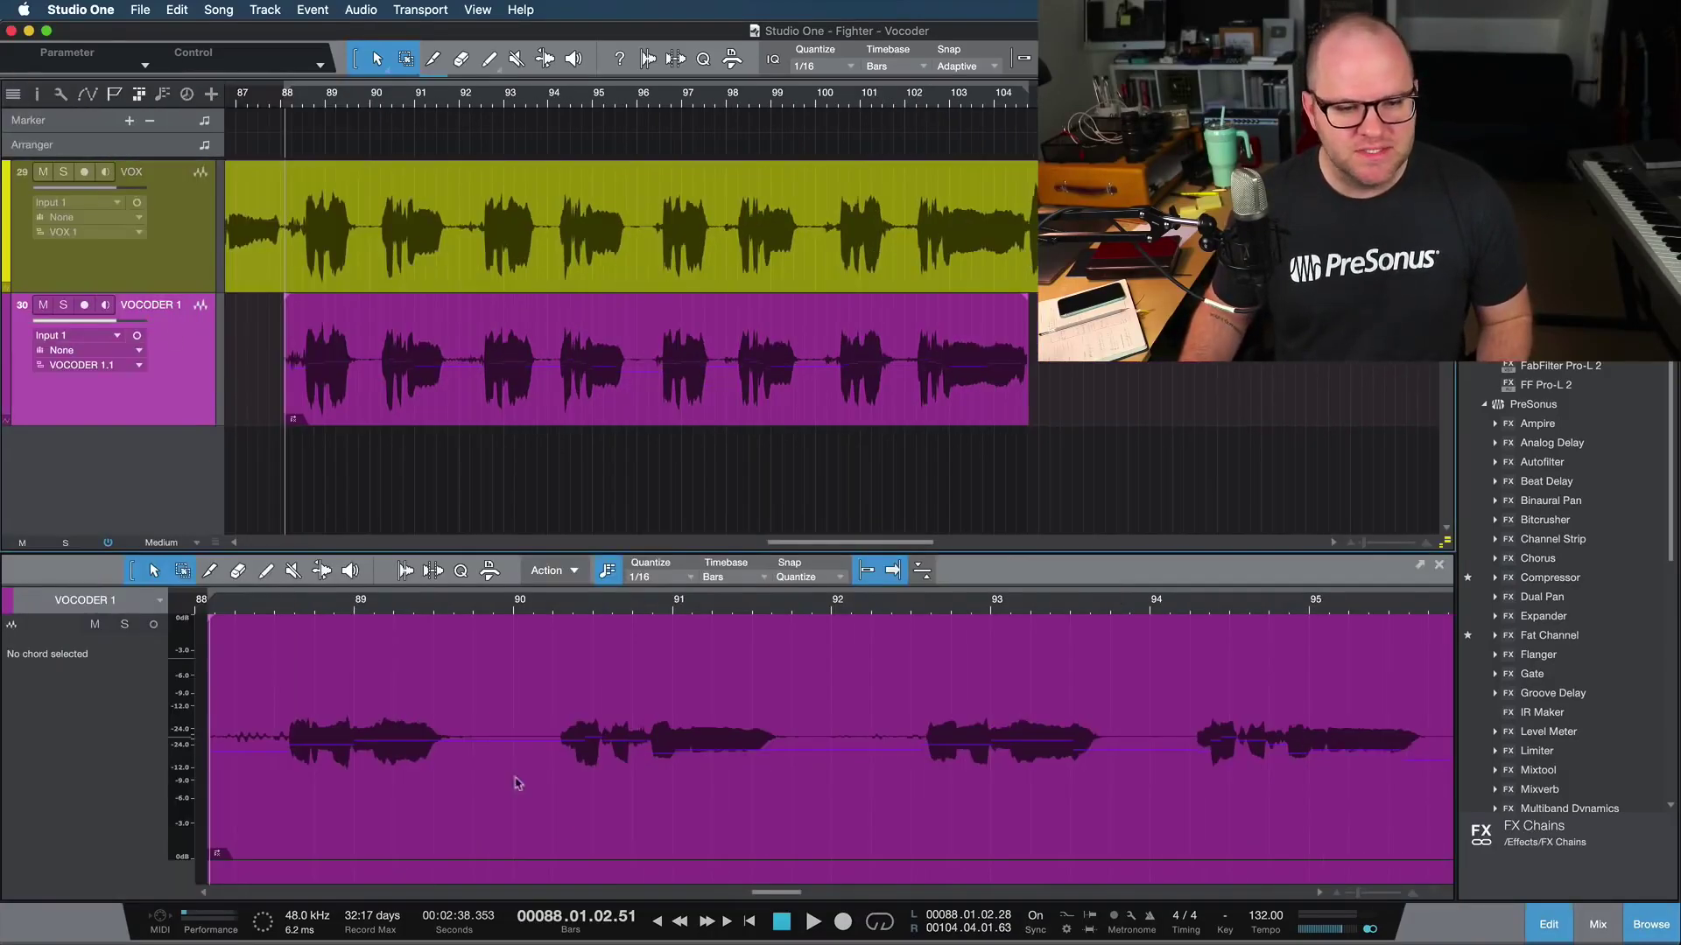
# Try editing the VOCODER 1 clip with Melodyne, dismissing its First Steps videos window and enlarging the editor
pyautogui.click(376, 809)
pyautogui.press('z')
pyautogui.press('super+m')
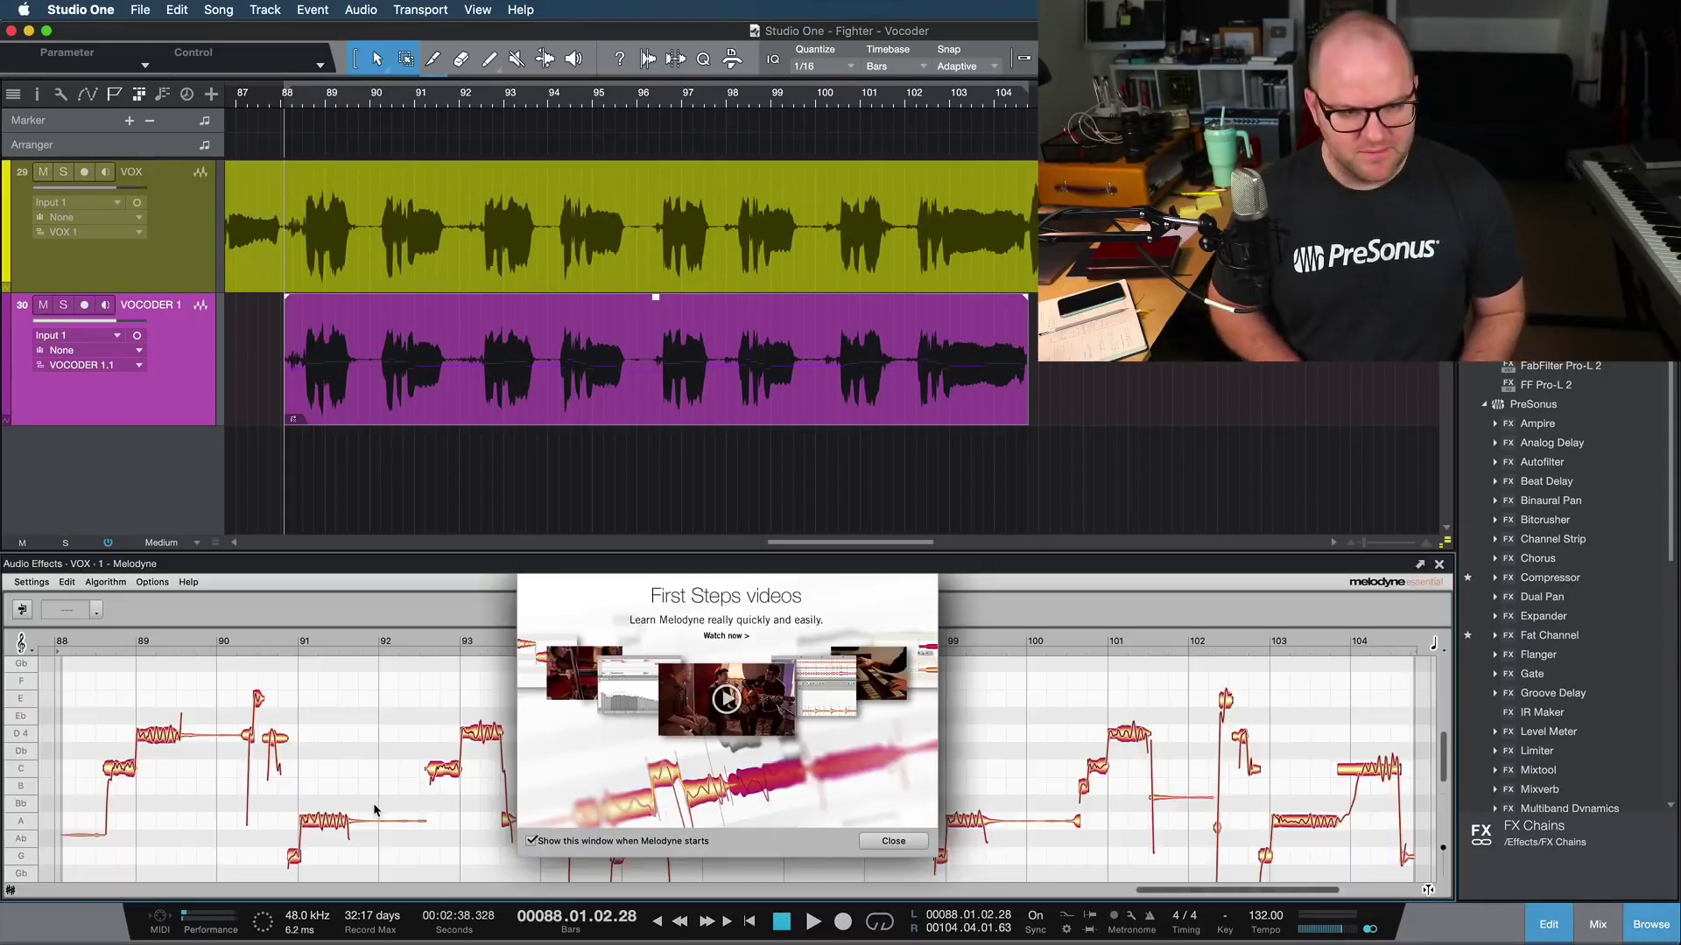
pyautogui.click(893, 840)
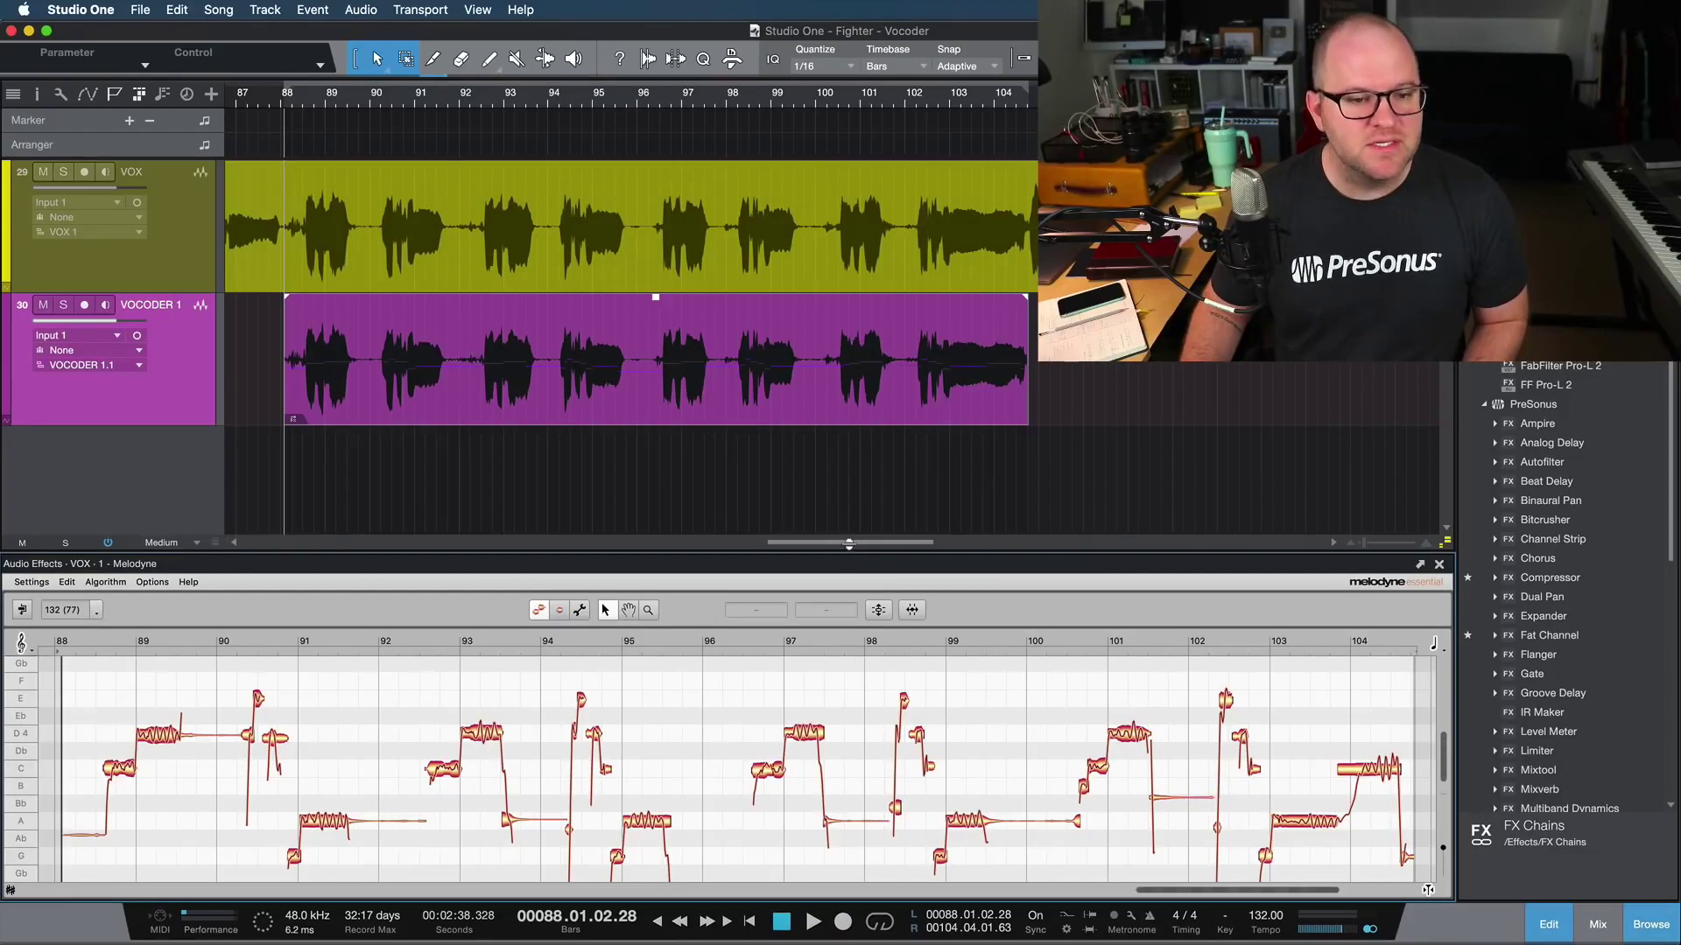
pyautogui.moveTo(849, 549); pyautogui.dragTo(849, 514)
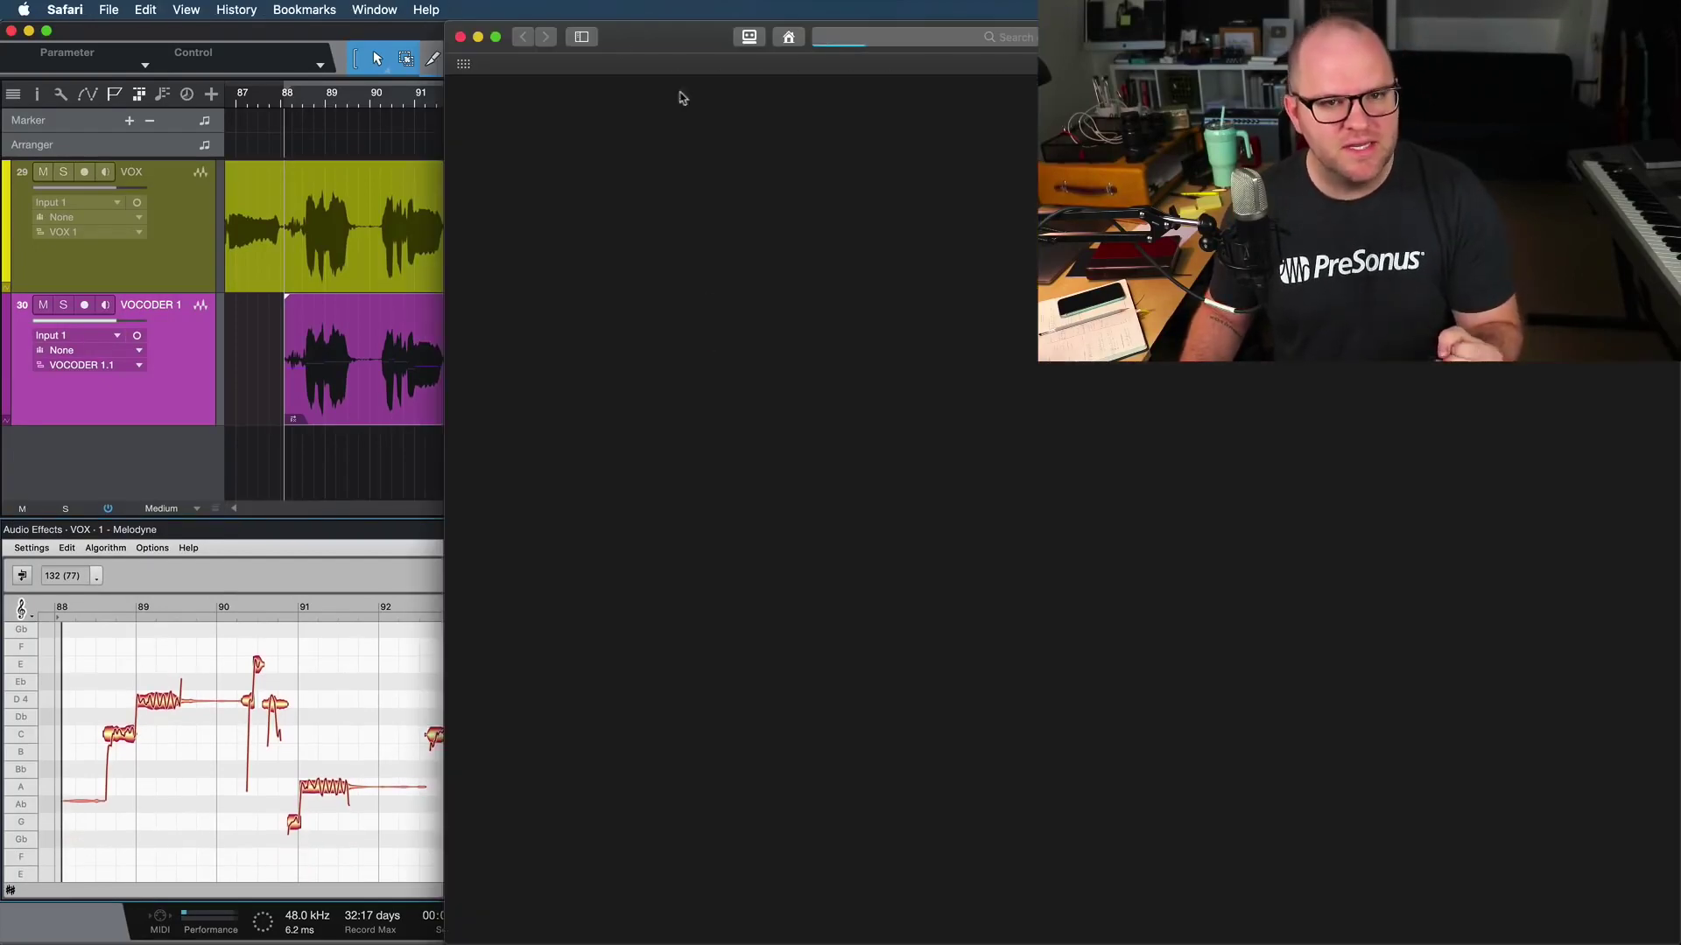
pyautogui.click(460, 36)
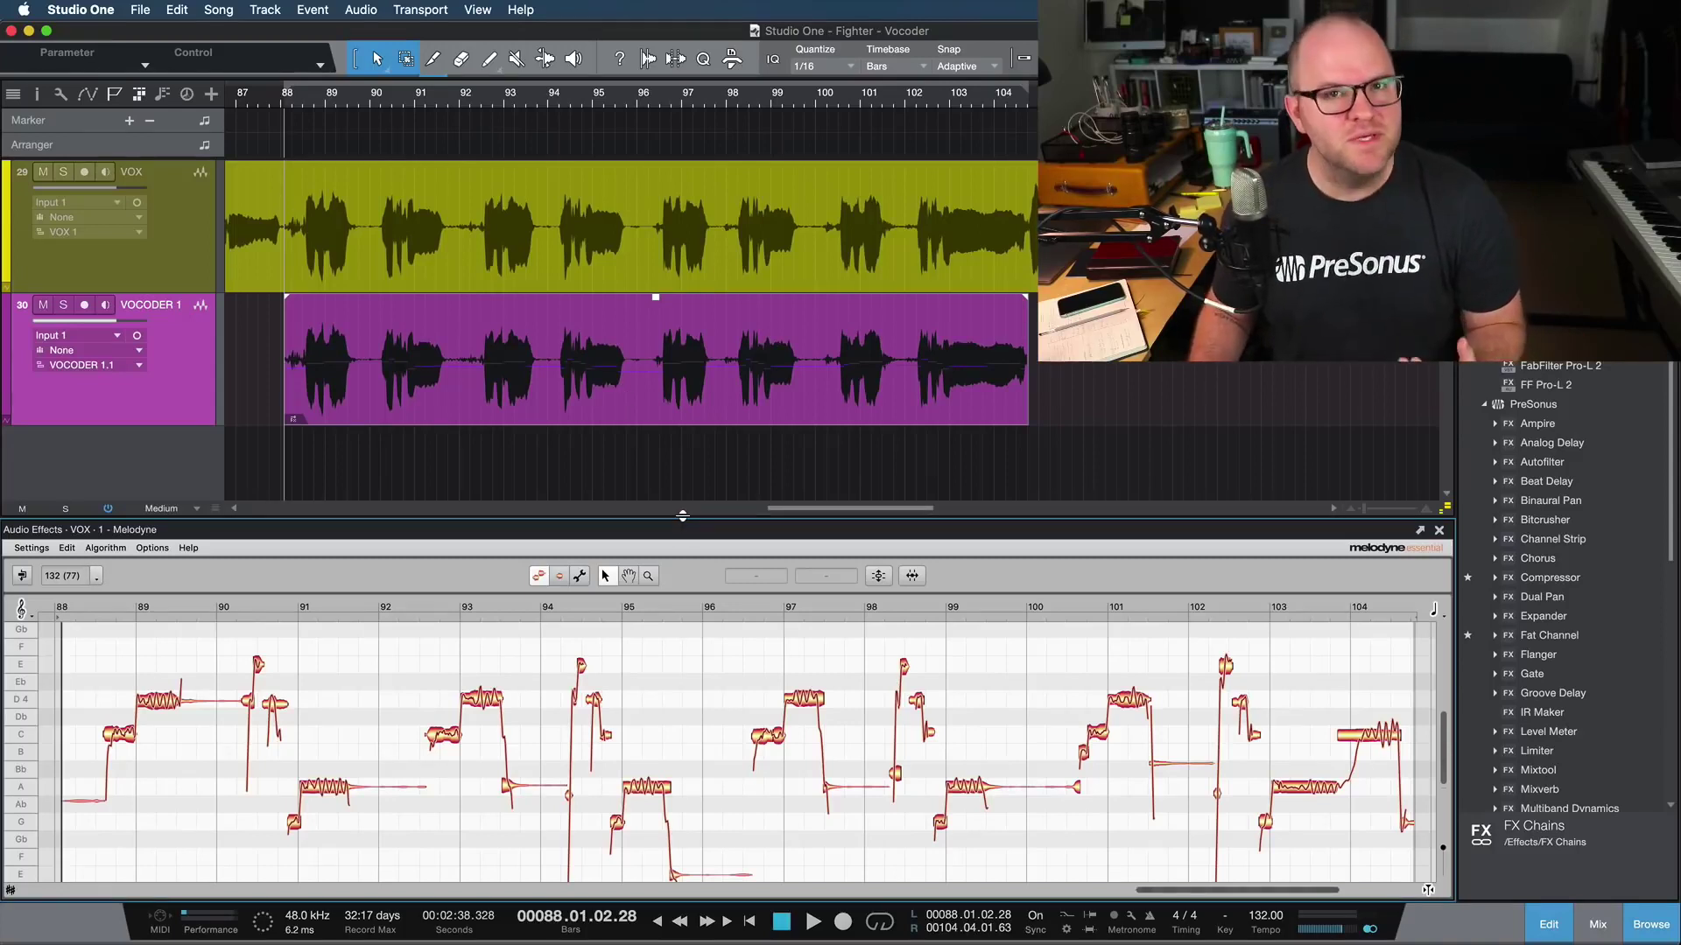
pyautogui.click(591, 417)
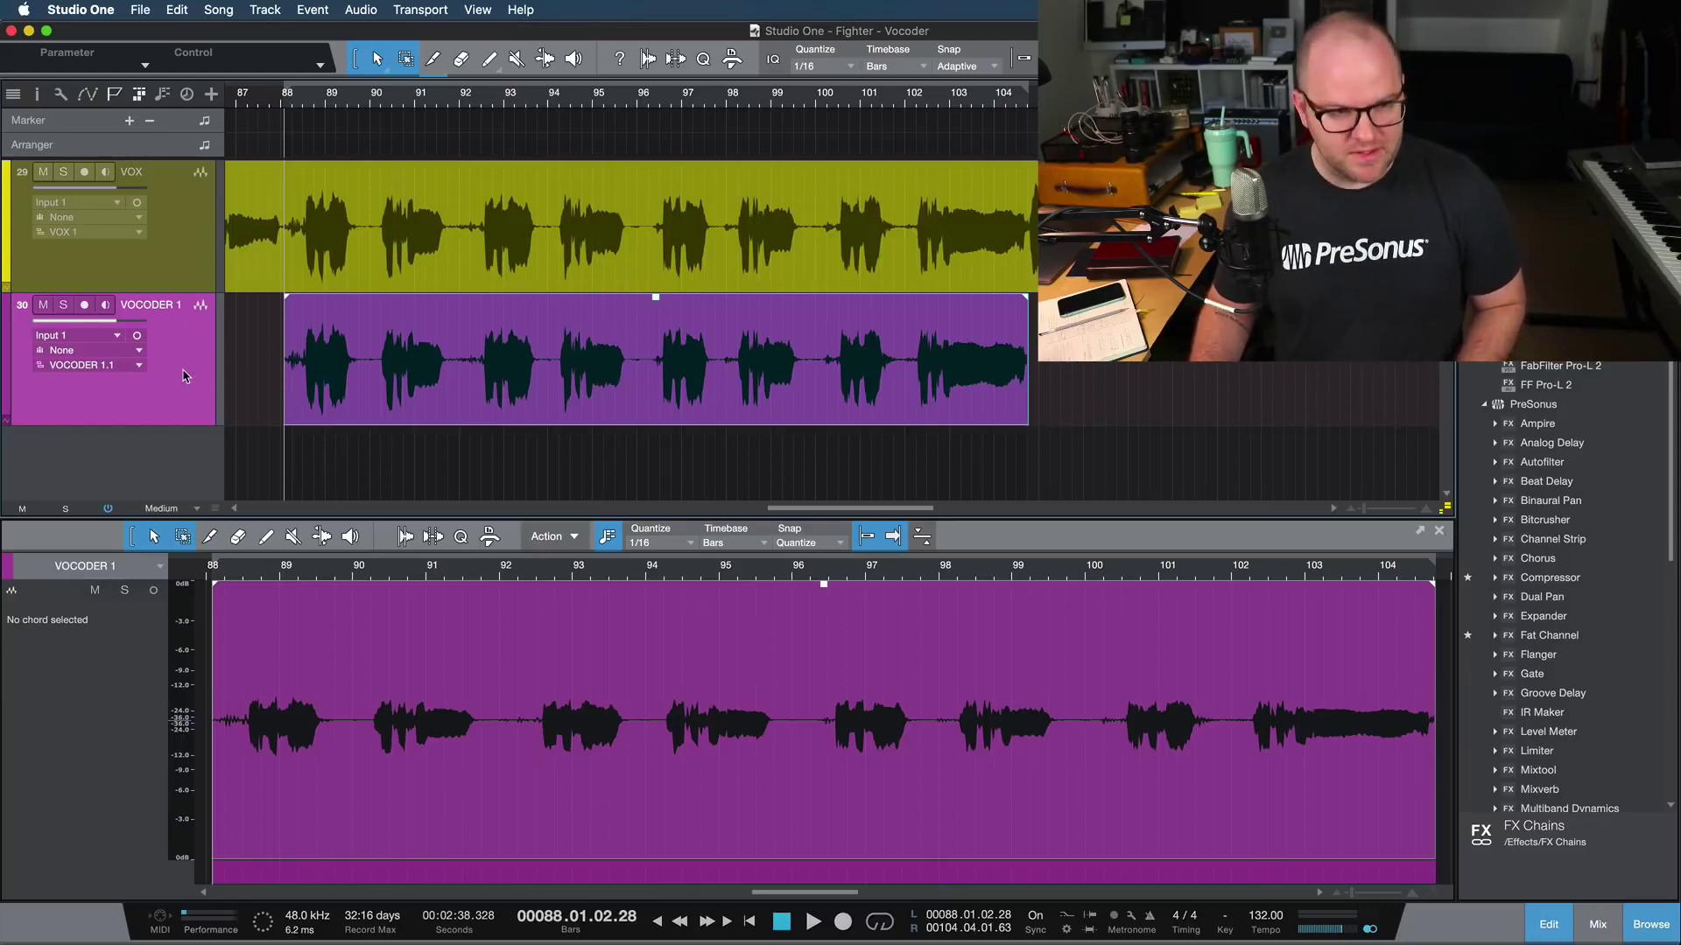
# Duplicate the VOCODER 1 track and copy its vocal clip onto VOCODER 2 at the same time position
pyautogui.hotkey('shift', 'd')
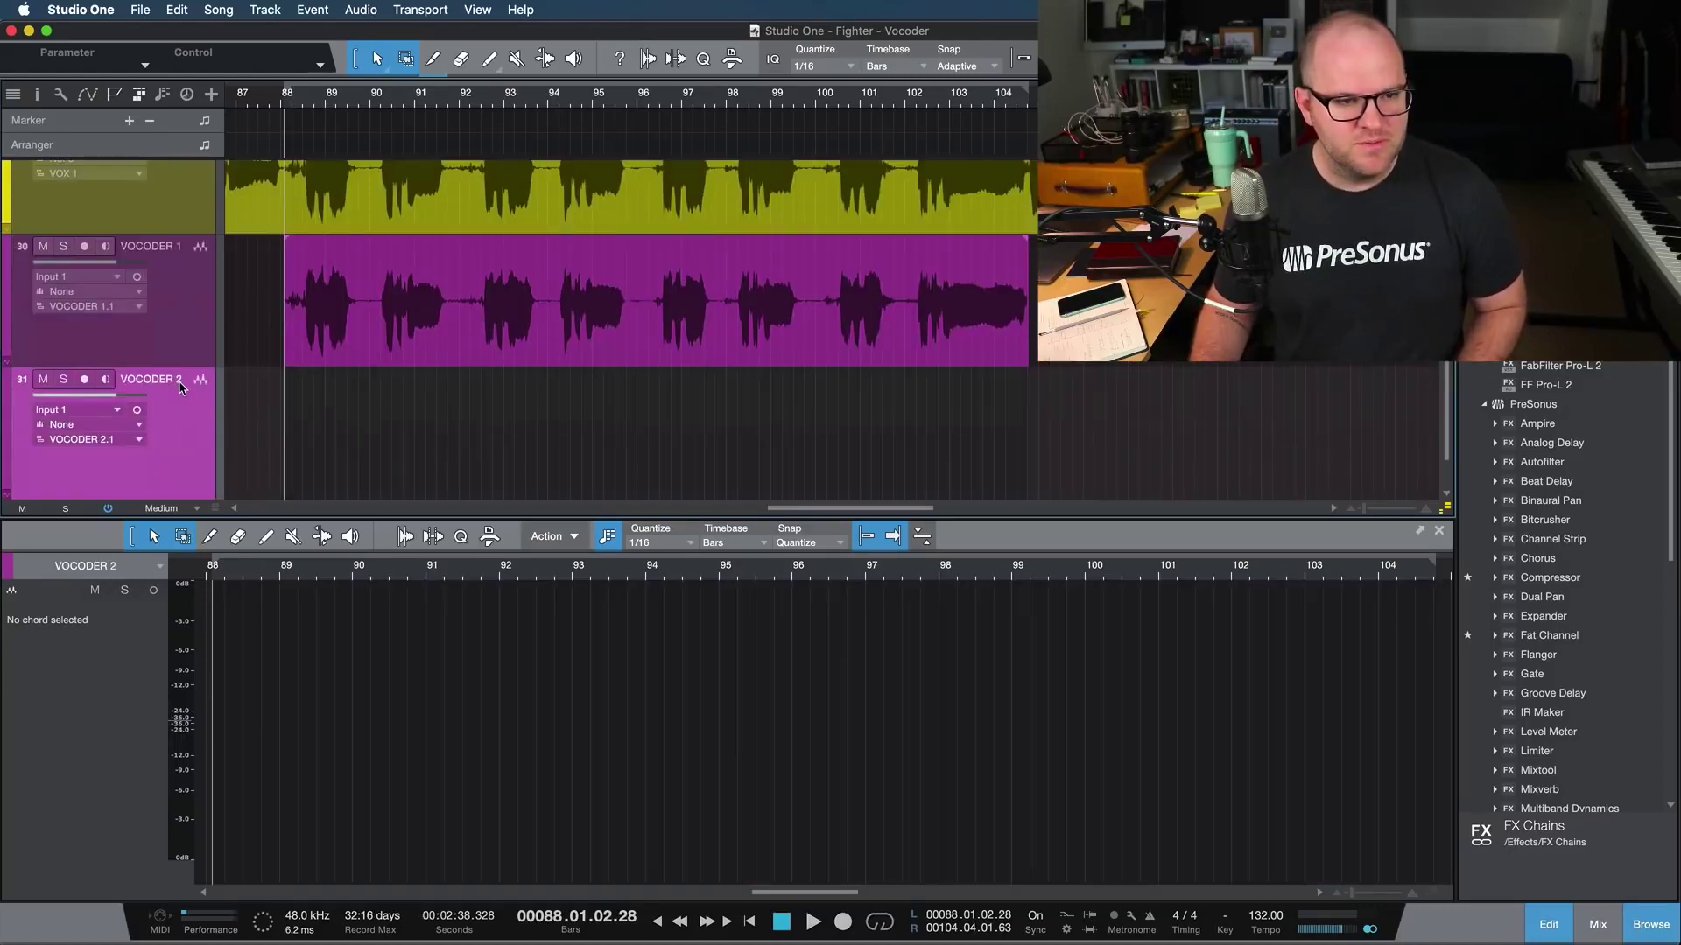
pyautogui.click(344, 348)
pyautogui.moveTo(383, 282); pyautogui.dragTo(399, 391)
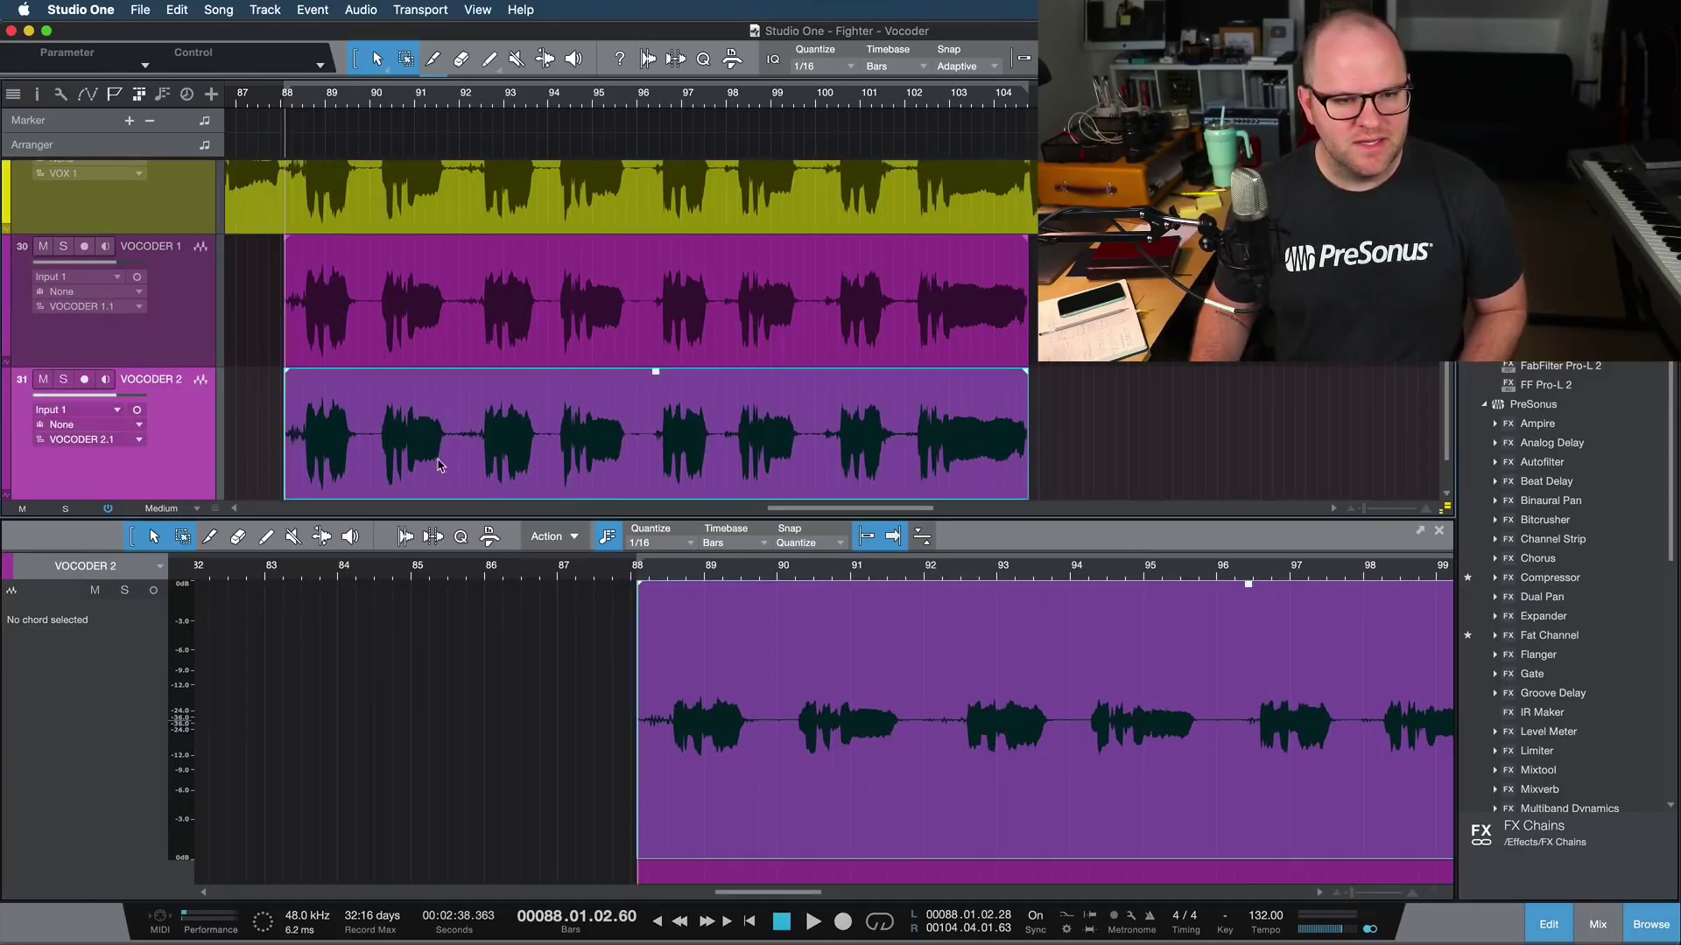
pyautogui.press('z')
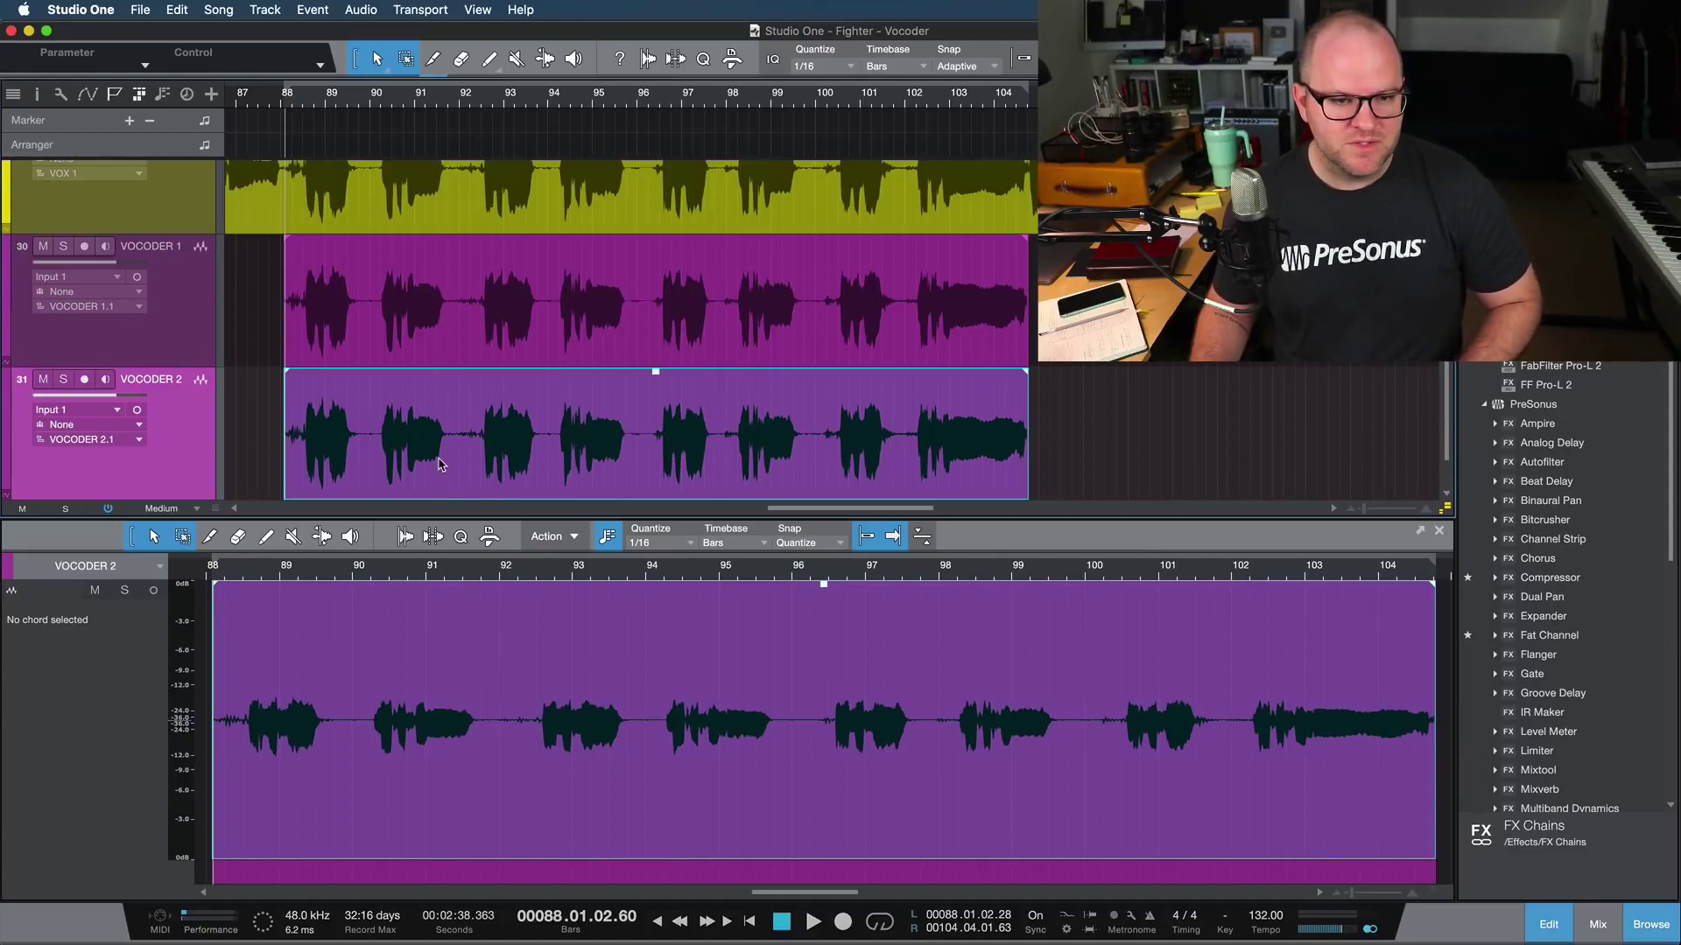
pyautogui.click(528, 343)
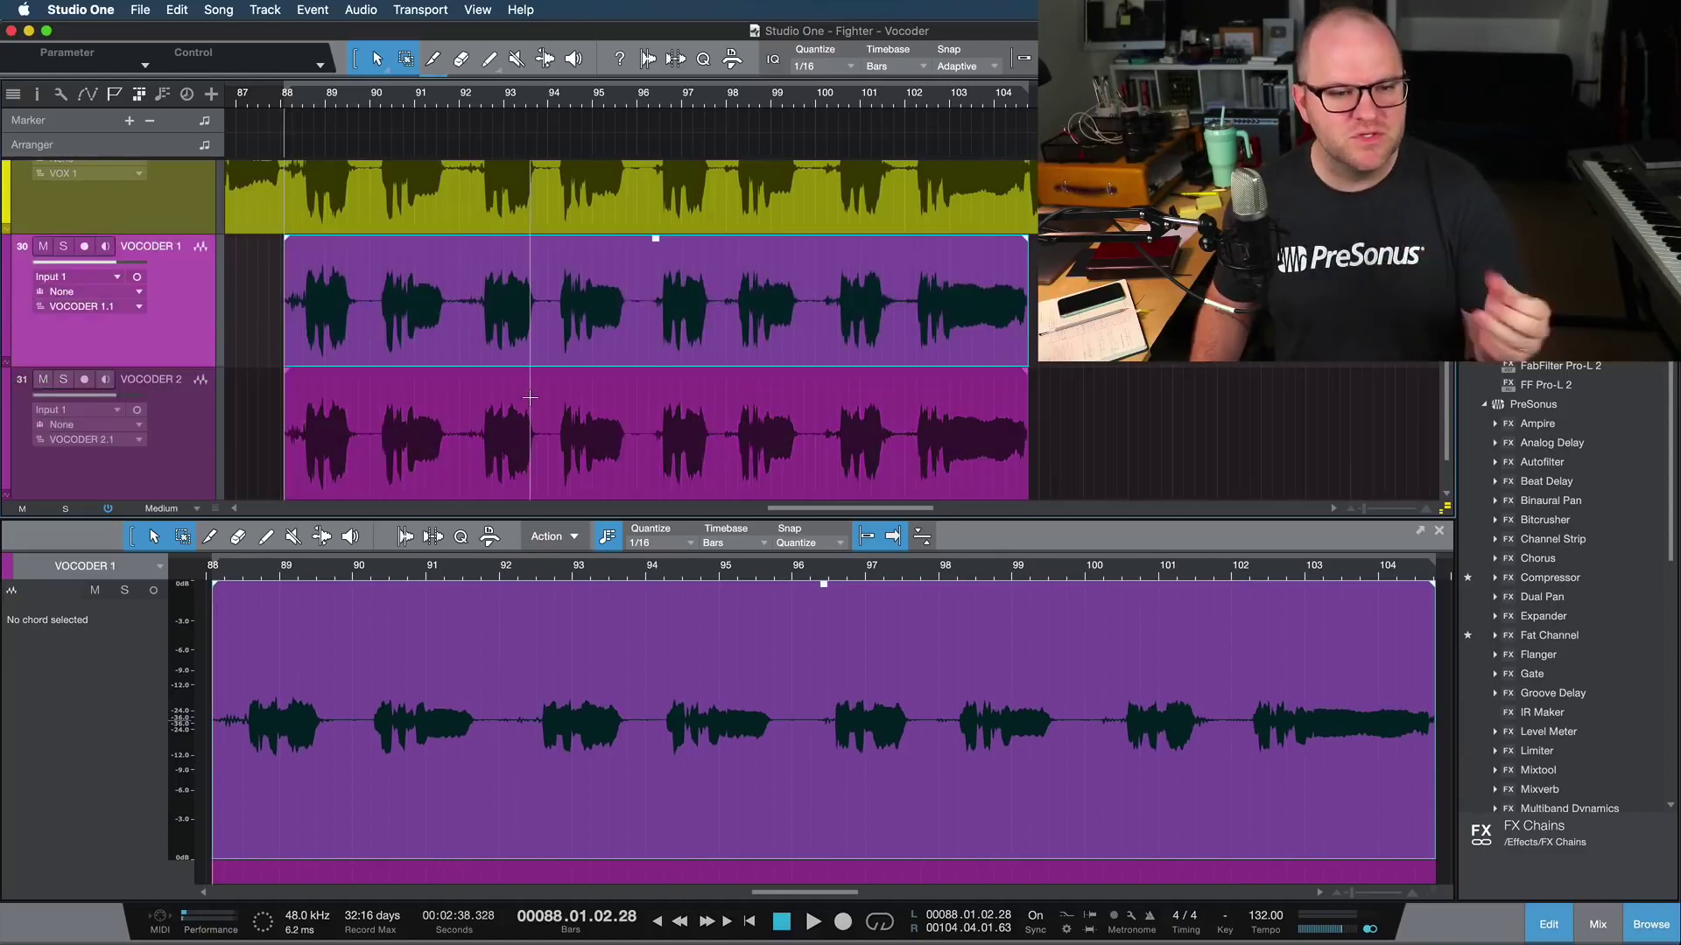
pyautogui.click(512, 436)
# Edit the VOCODER 1 clip with Melodyne and enlarge the editor to show more of its notes
pyautogui.click(539, 326)
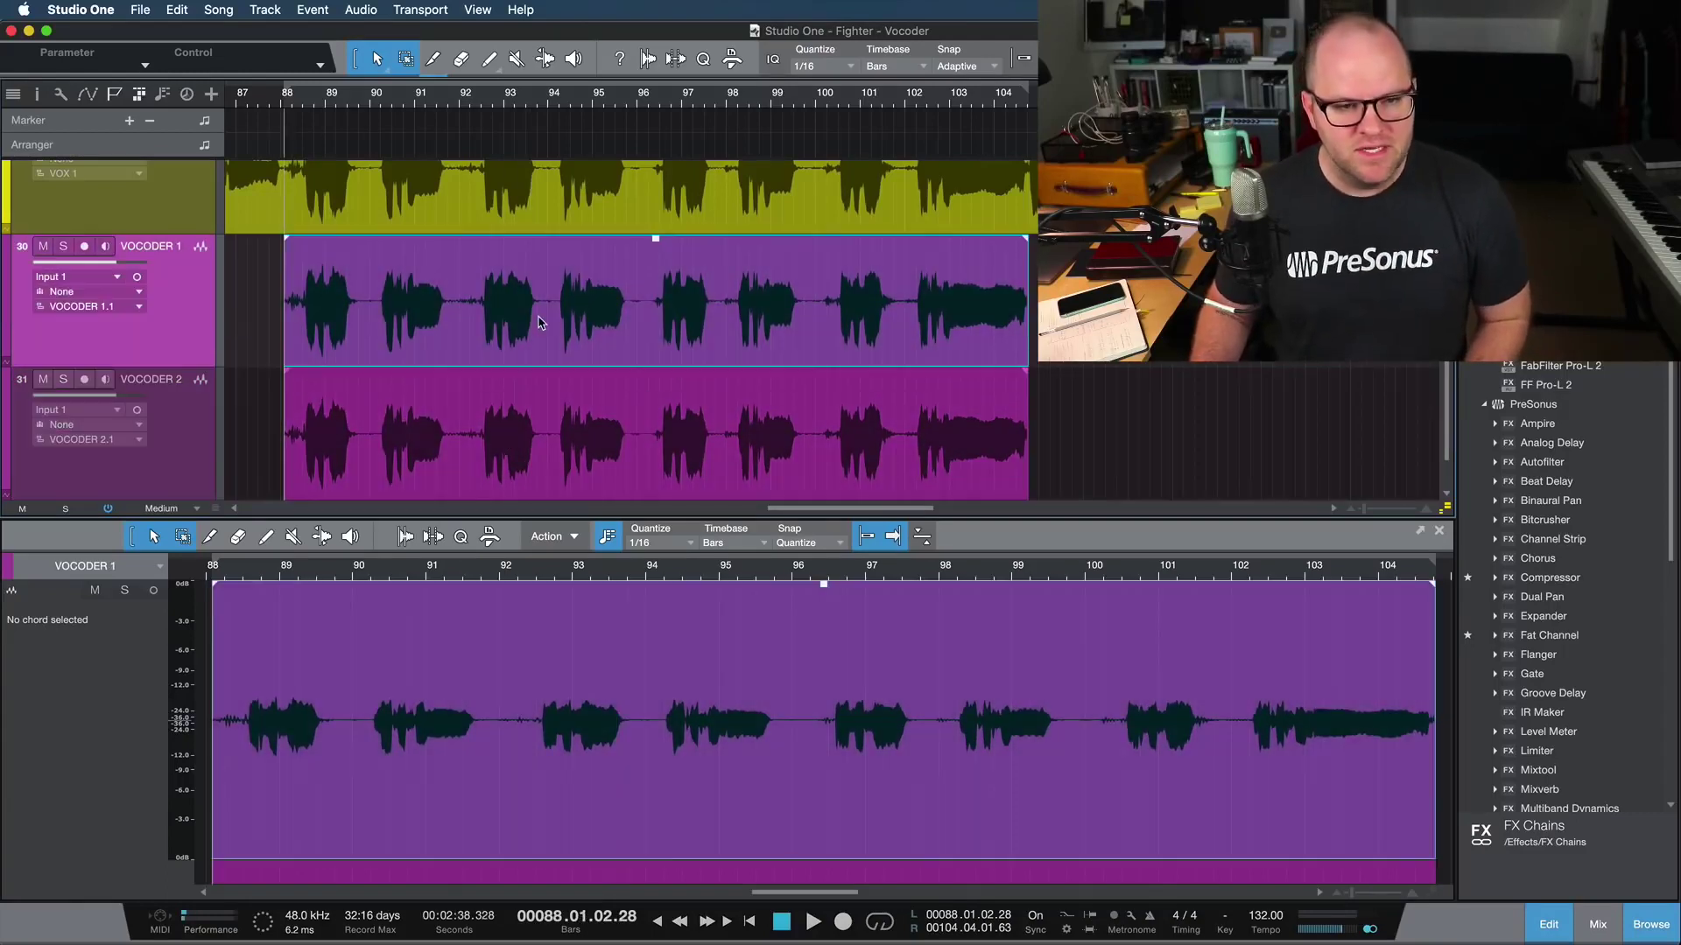
pyautogui.press('super+m')
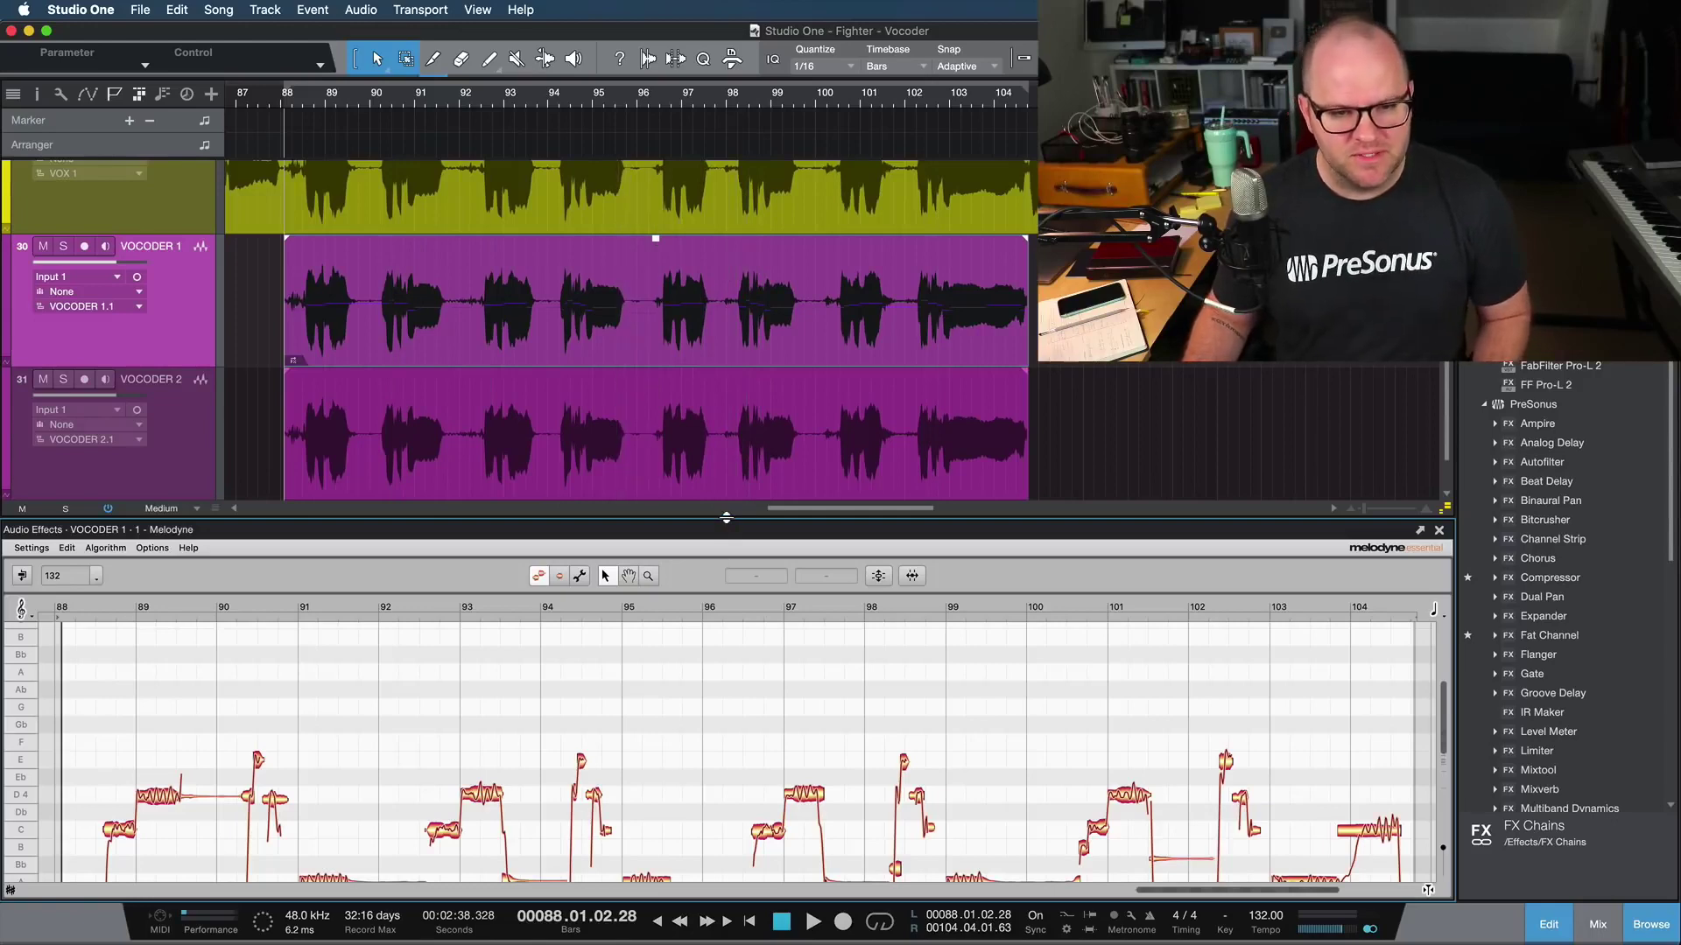
pyautogui.moveTo(739, 519); pyautogui.dragTo(740, 262)
pyautogui.scroll(2, 555, 471)
pyautogui.hscroll(5, 555, 470)
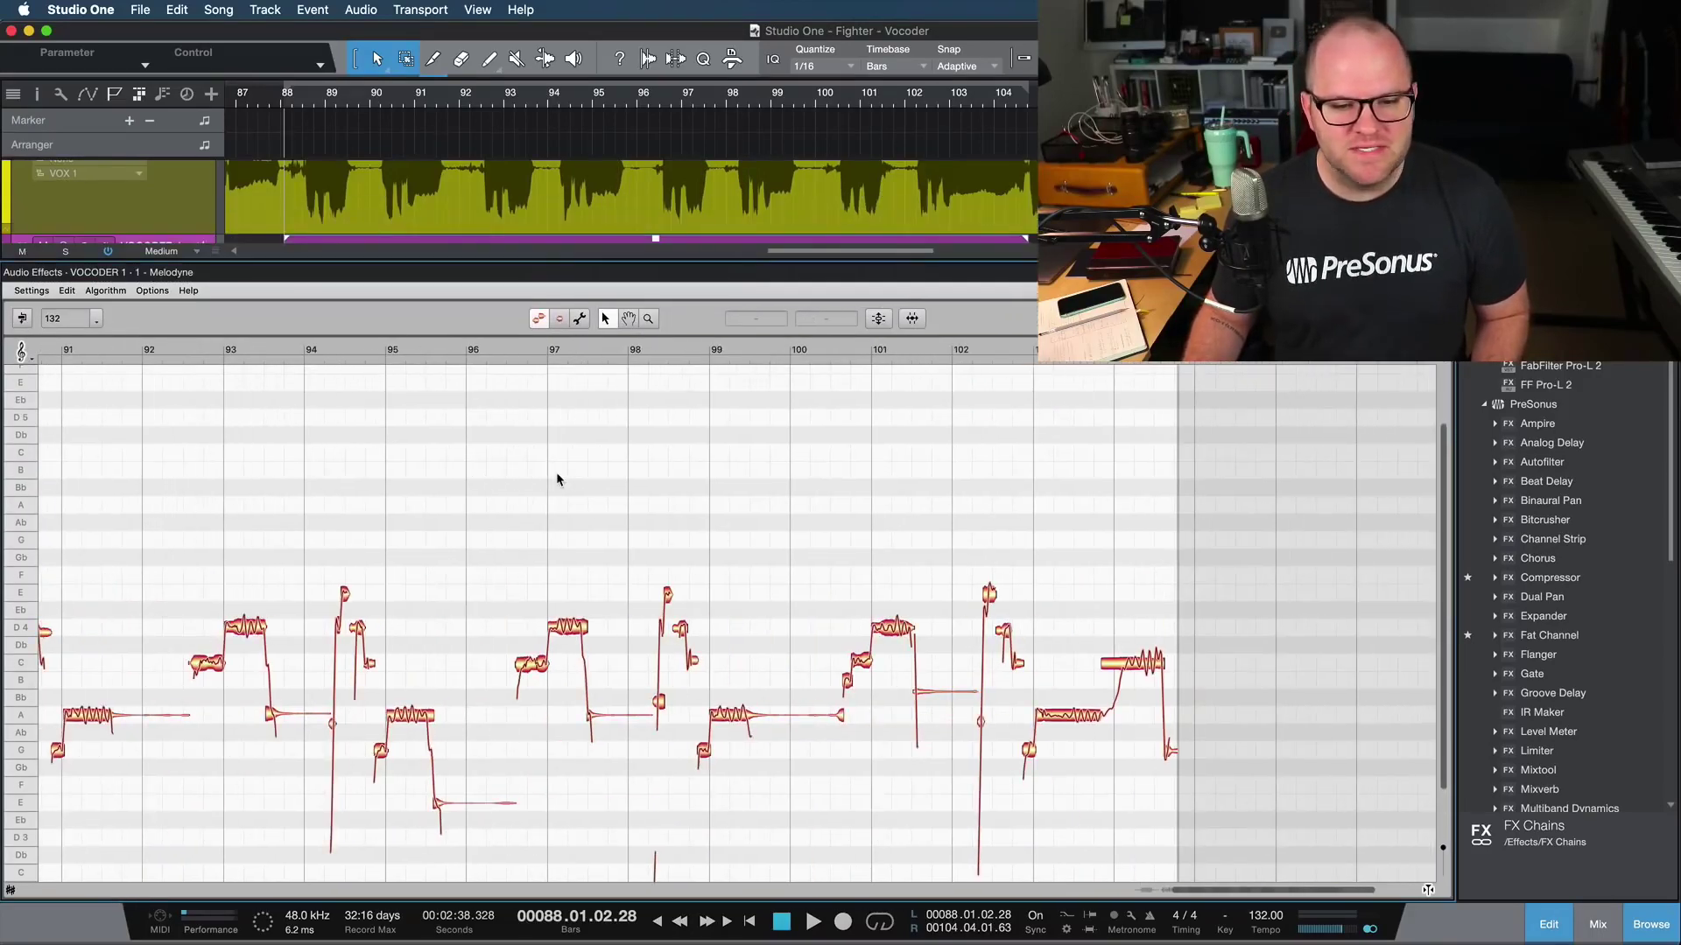
pyautogui.hscroll(-2, 556, 478)
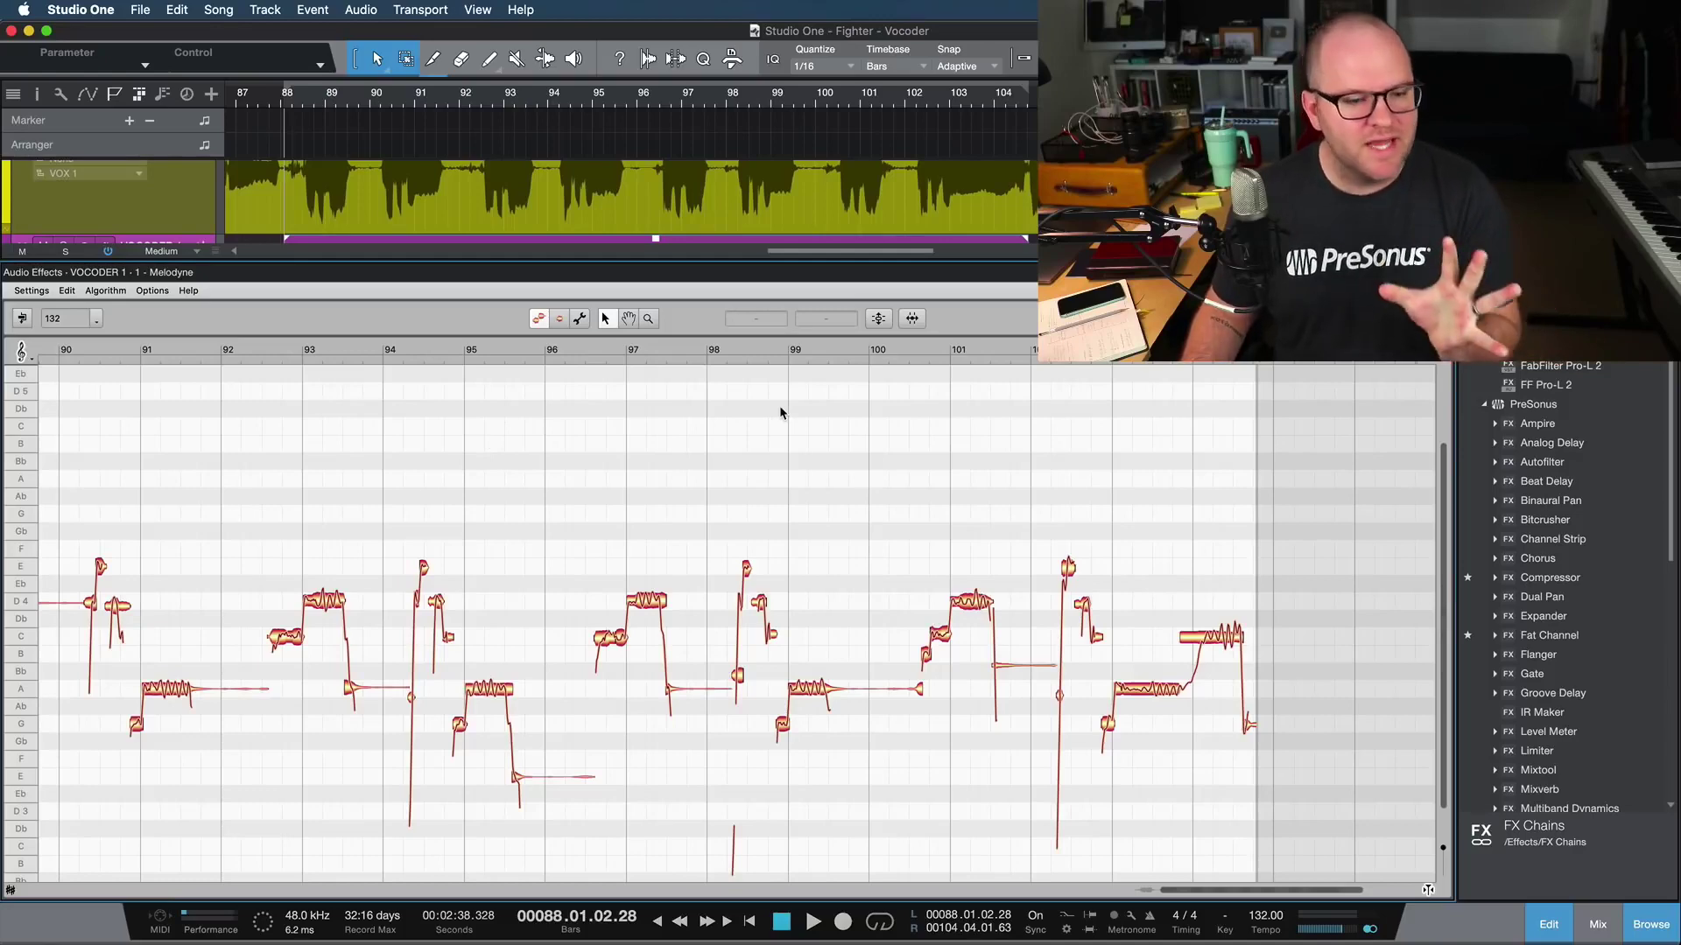
# Solo the VOCODER 1 track and close the mixing console
pyautogui.press('F3')
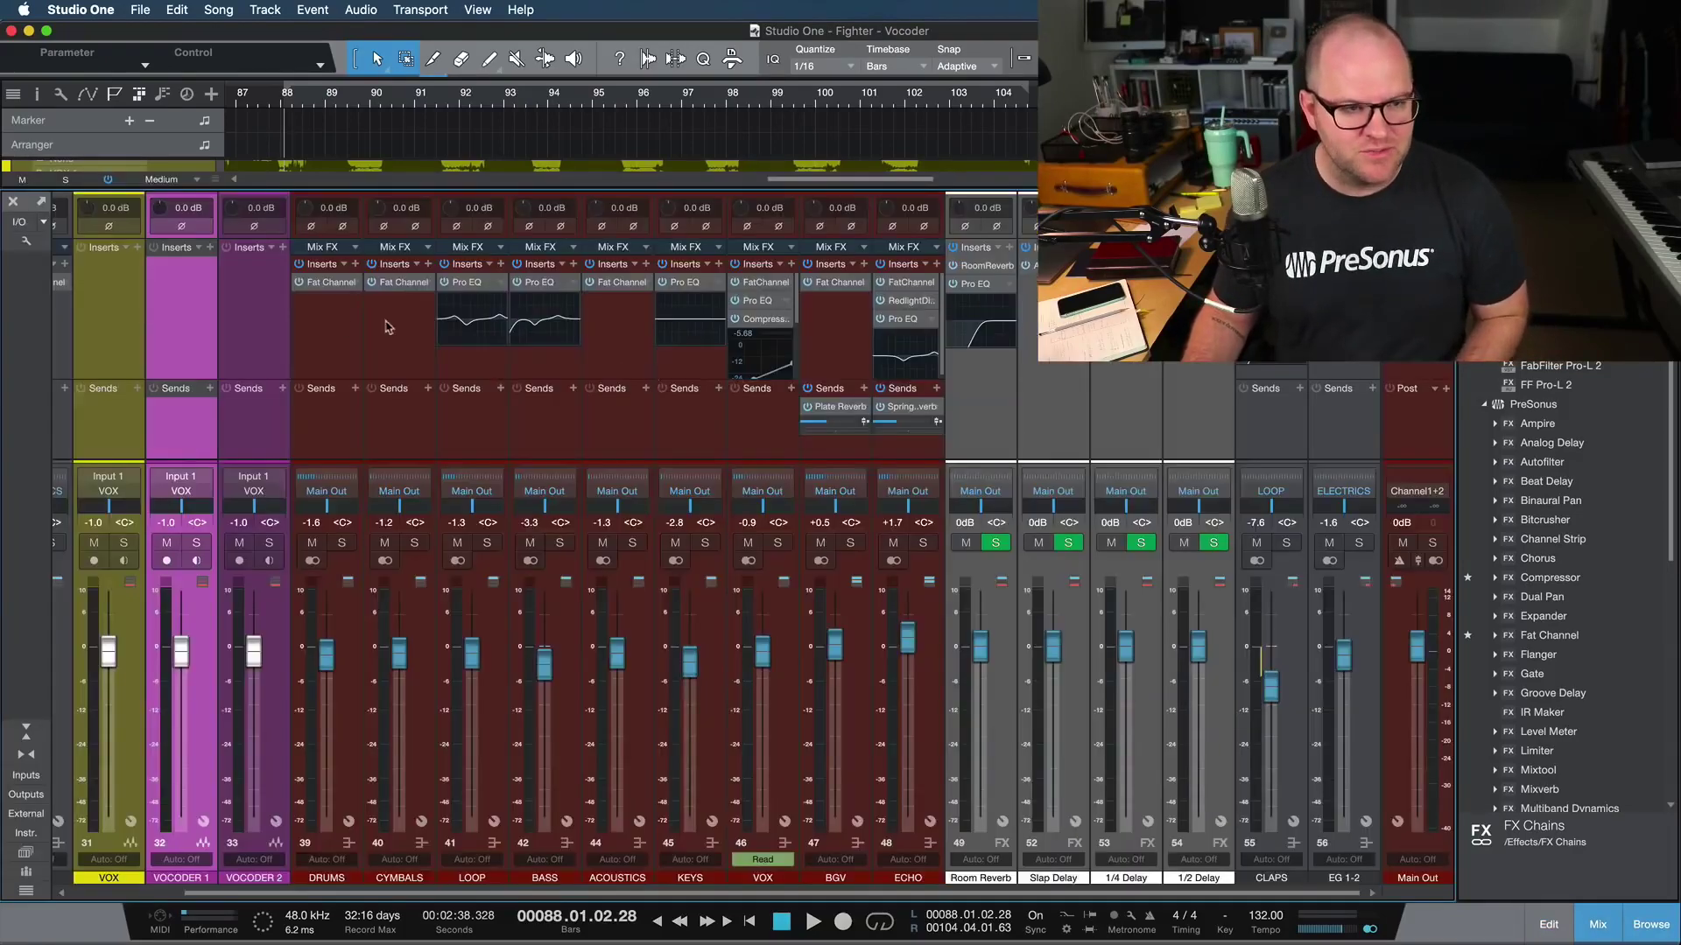
pyautogui.press('F3')
pyautogui.press('s')
pyautogui.press('F3')
pyautogui.press('F3')
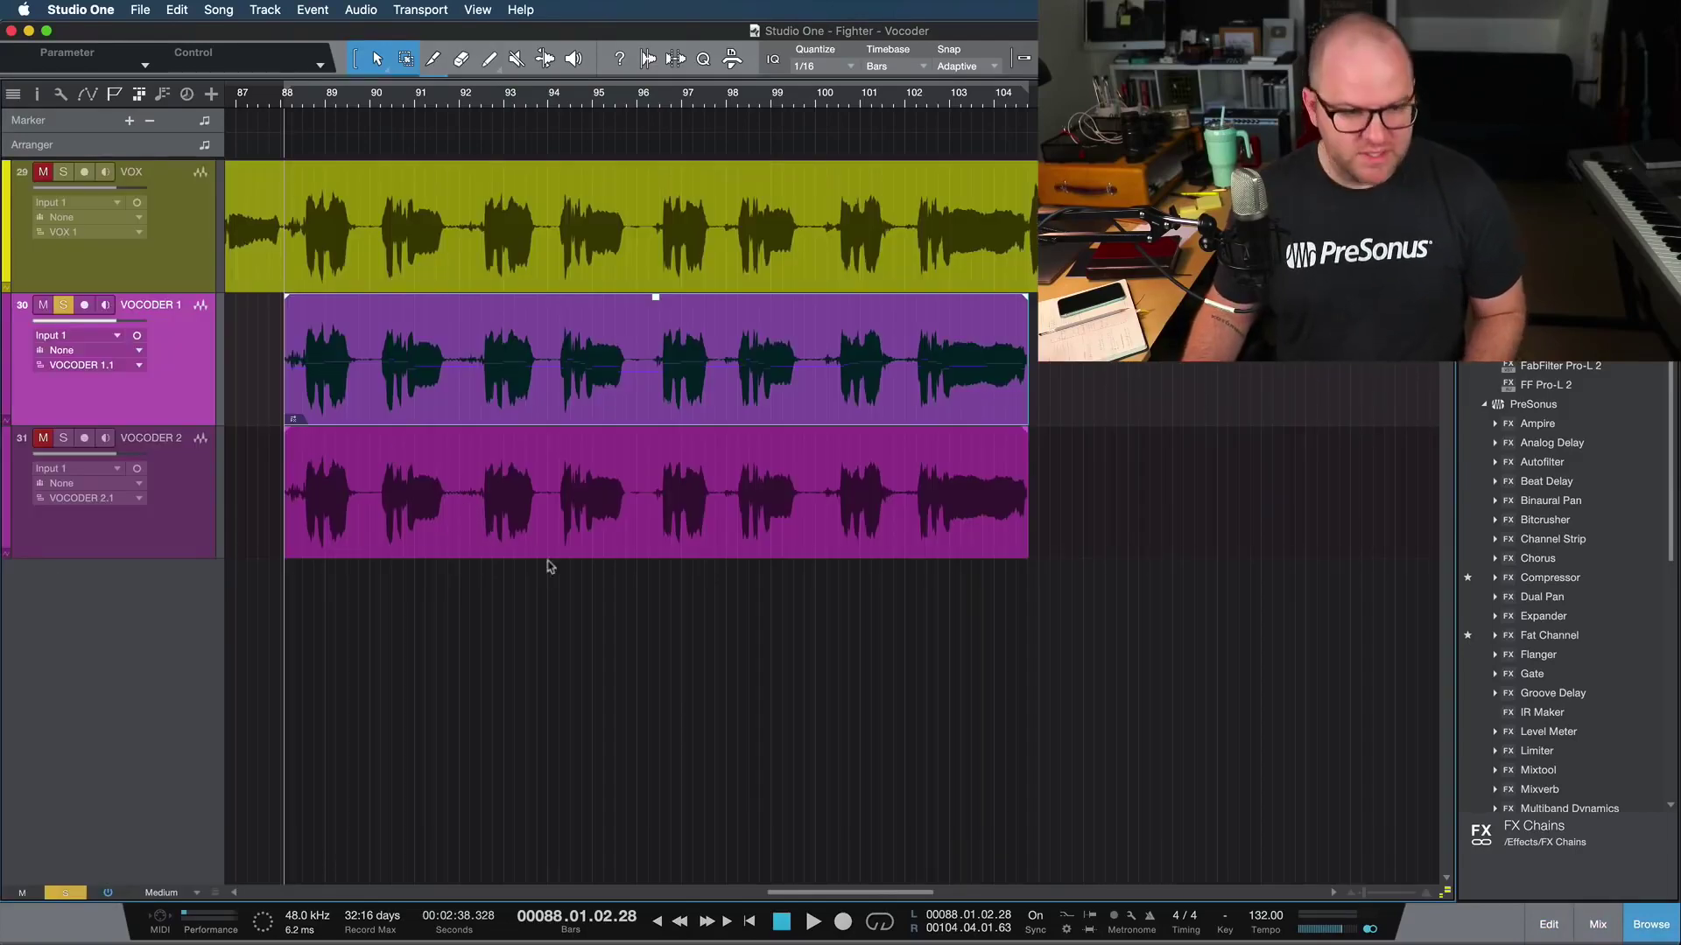
# Open the VOCODER 1 clip in Melodyne and correct its notes' pitch with Pitch Center and Pitch Drift both at 100%
pyautogui.doubleClick(411, 383)
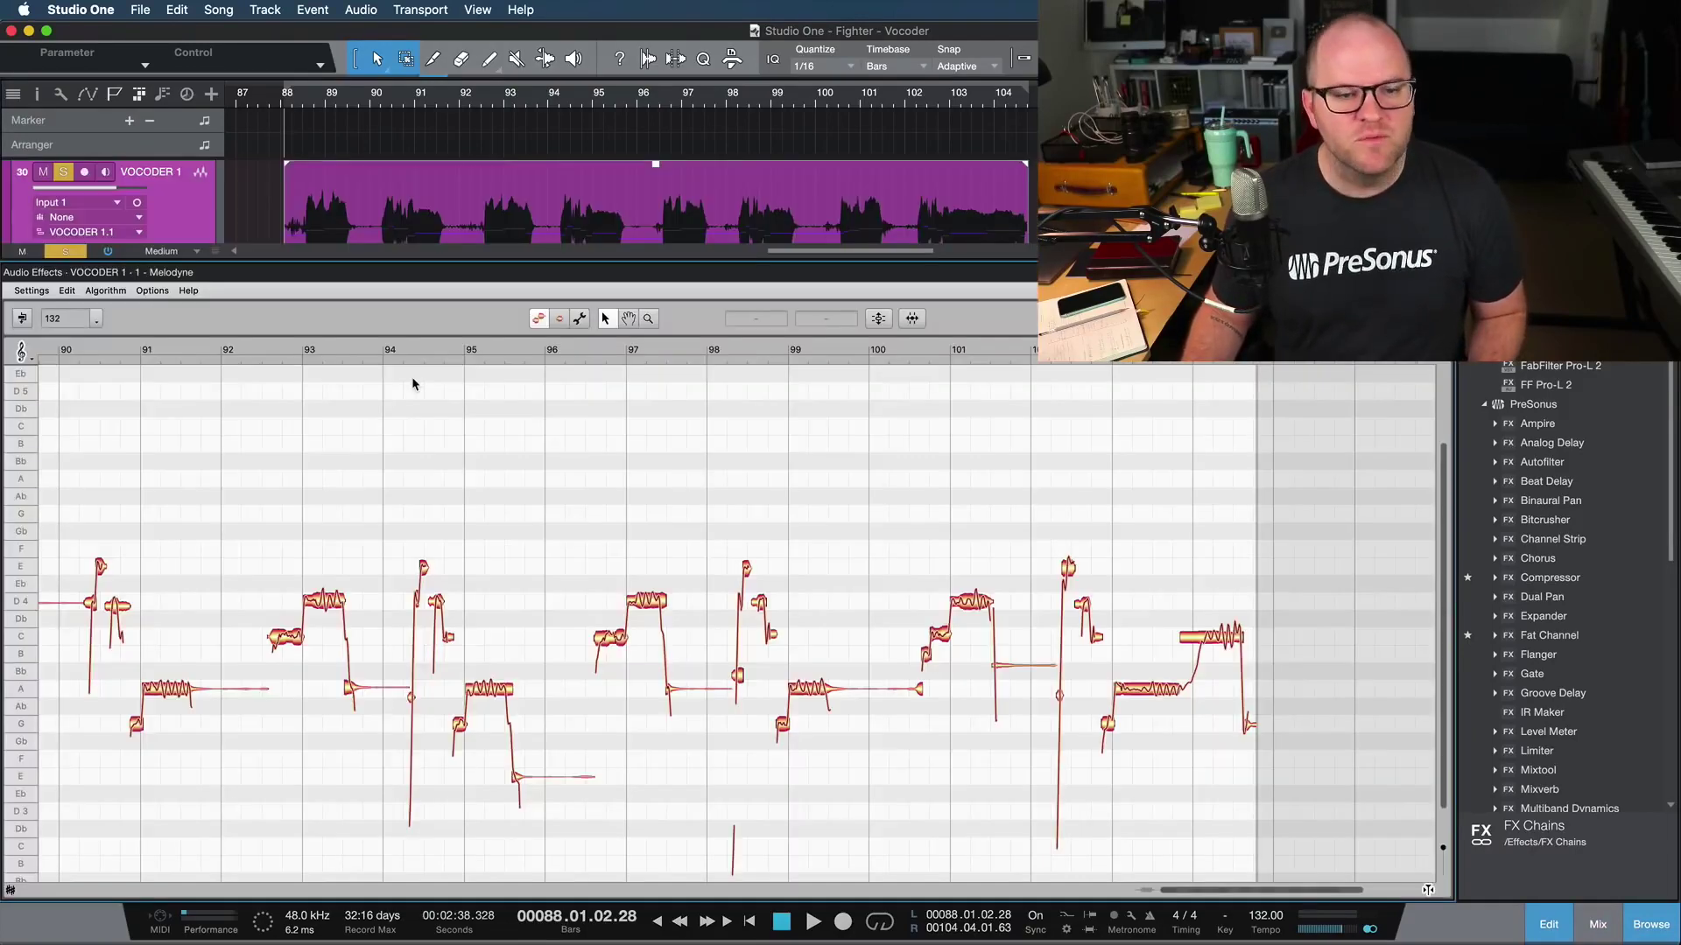
pyautogui.click(878, 320)
pyautogui.moveTo(676, 297); pyautogui.dragTo(928, 313)
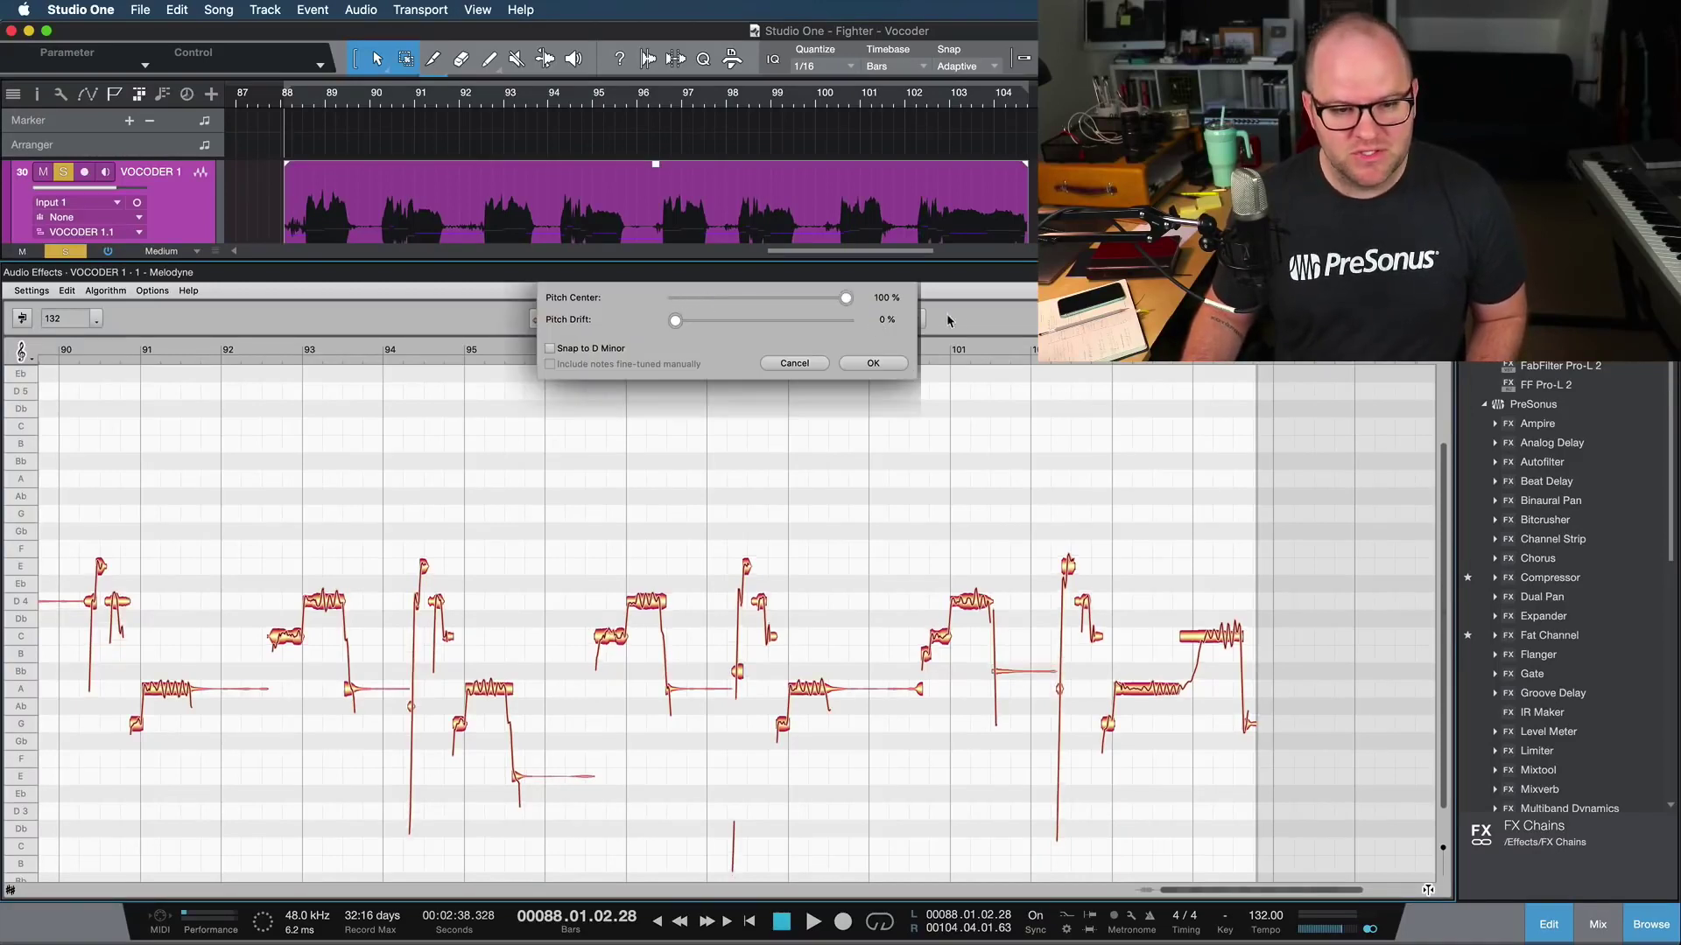
pyautogui.moveTo(674, 323); pyautogui.dragTo(999, 369)
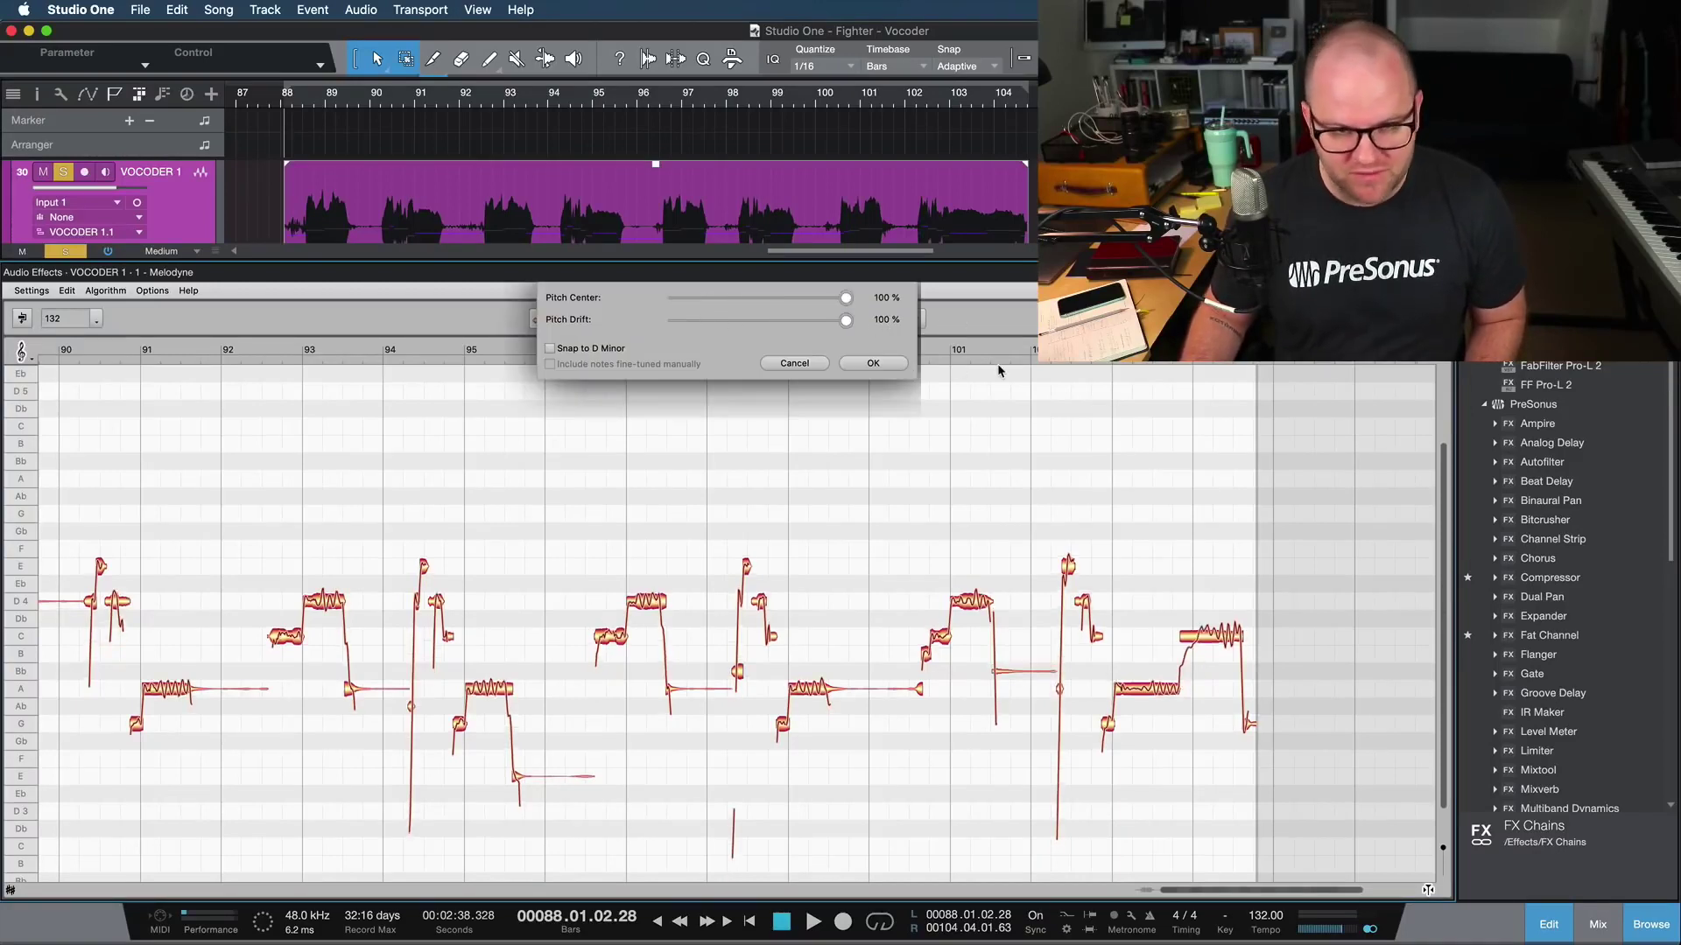
pyautogui.click(875, 363)
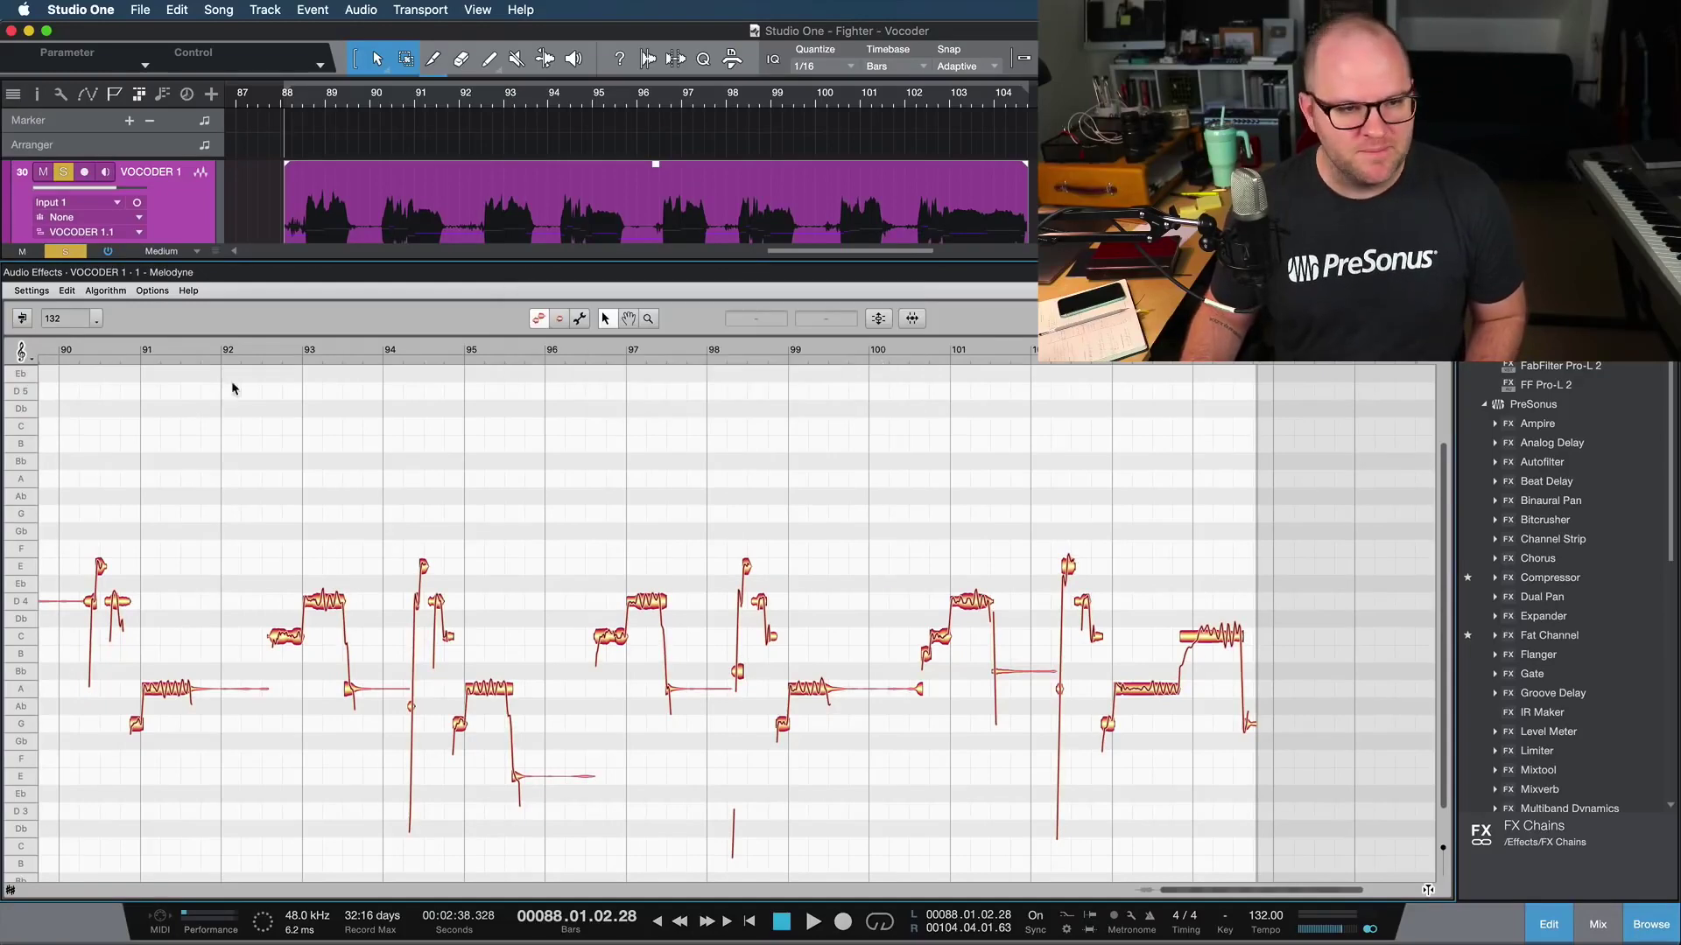
# Close the browser and play the corrected VOCODER 1 vocal from bar 90
pyautogui.click(83, 354)
pyautogui.scroll(5, 136, 595)
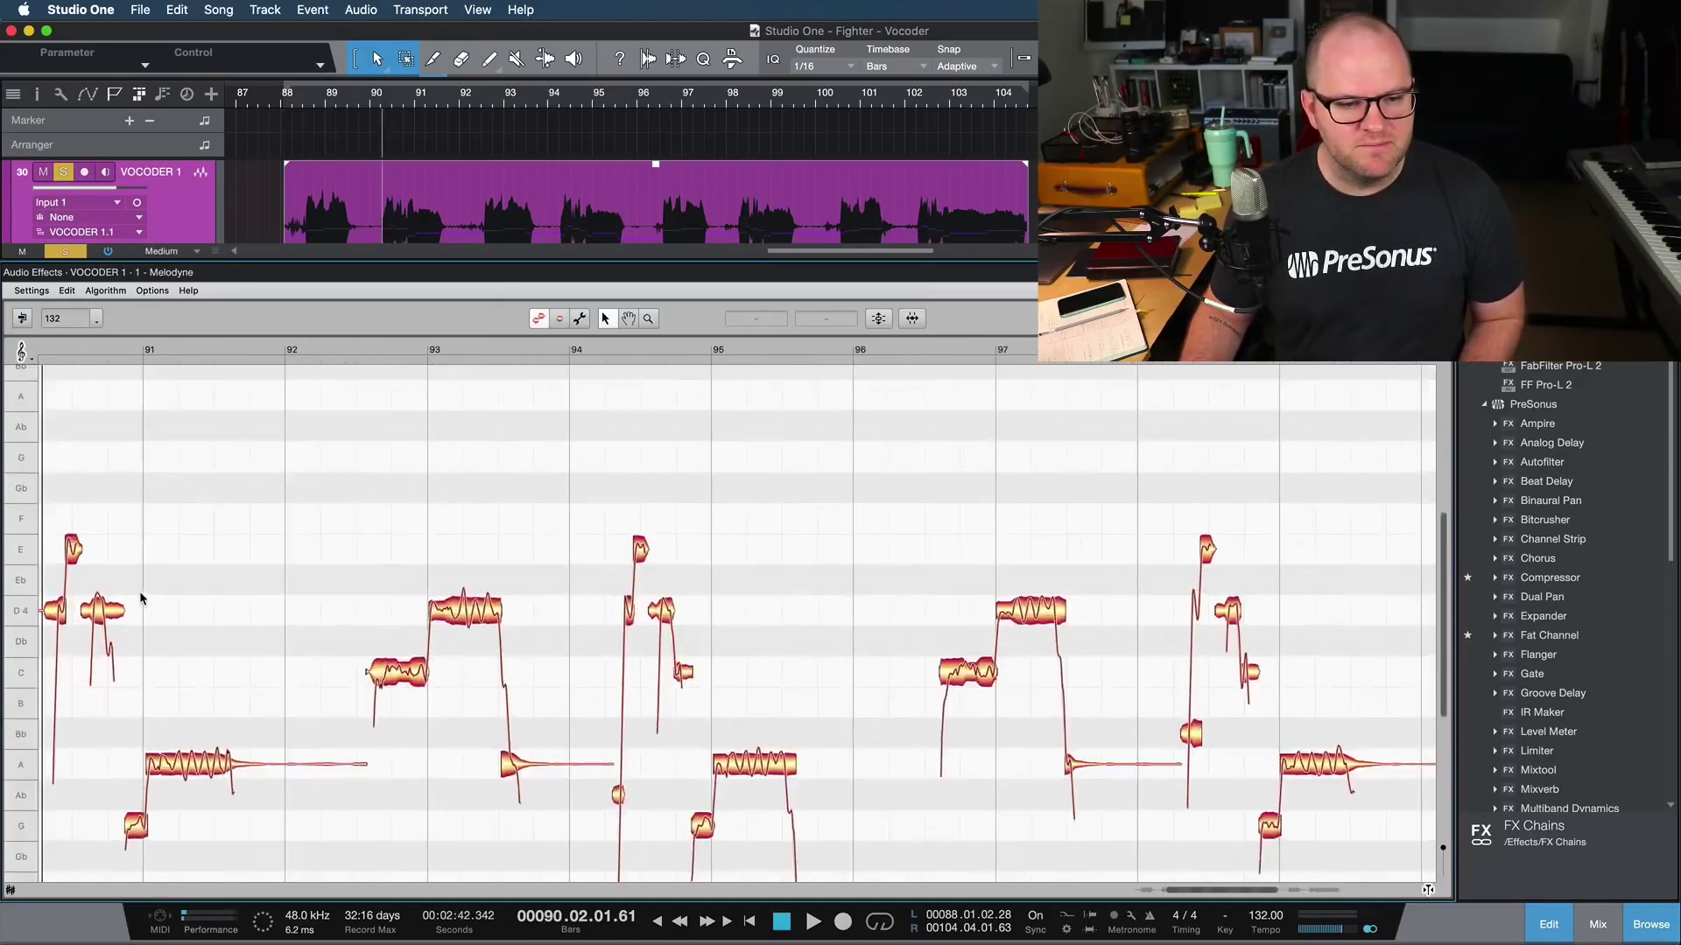
pyautogui.scroll(-5, 138, 592)
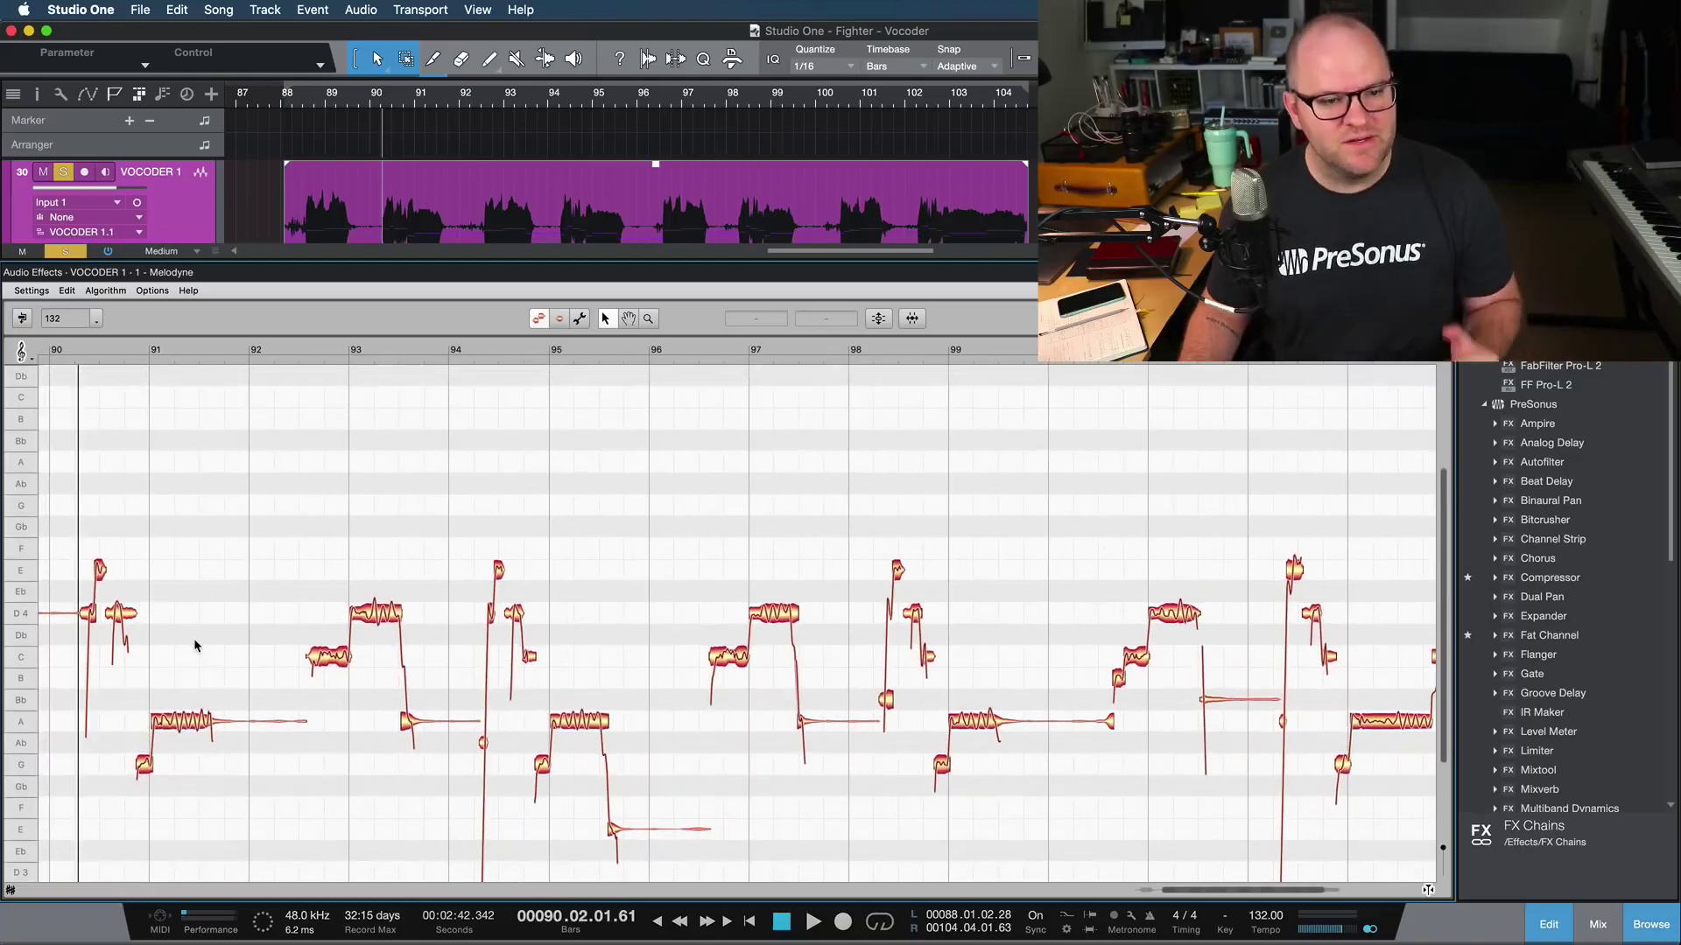
pyautogui.scroll(-3, 194, 646)
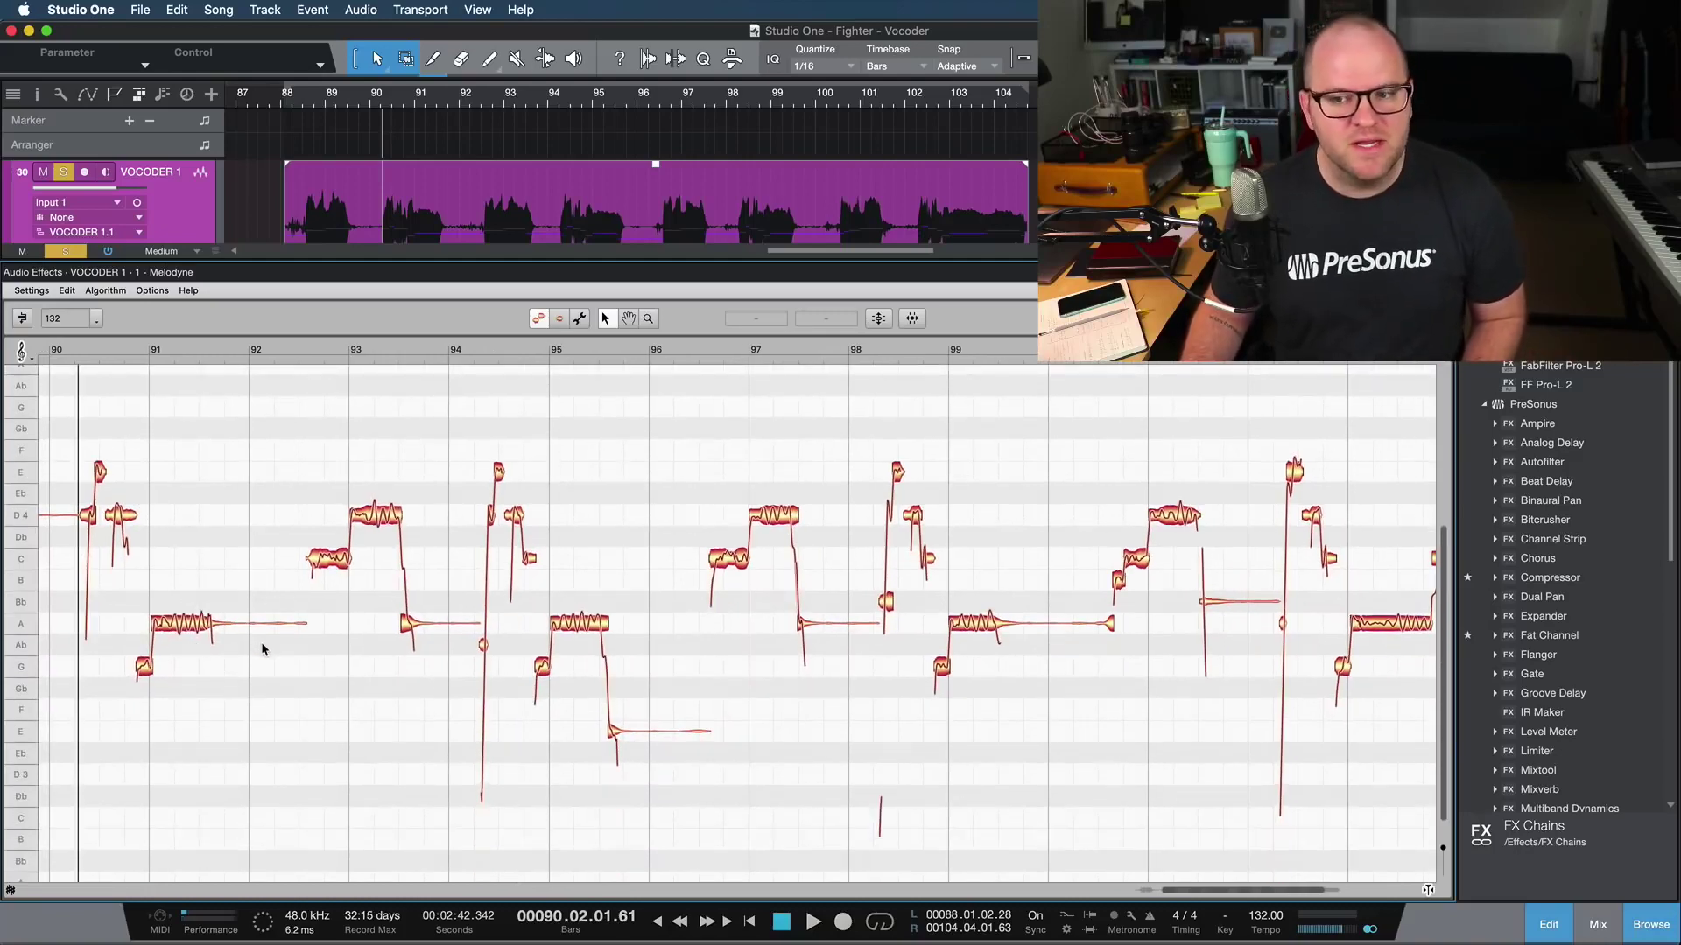
pyautogui.press('F5')
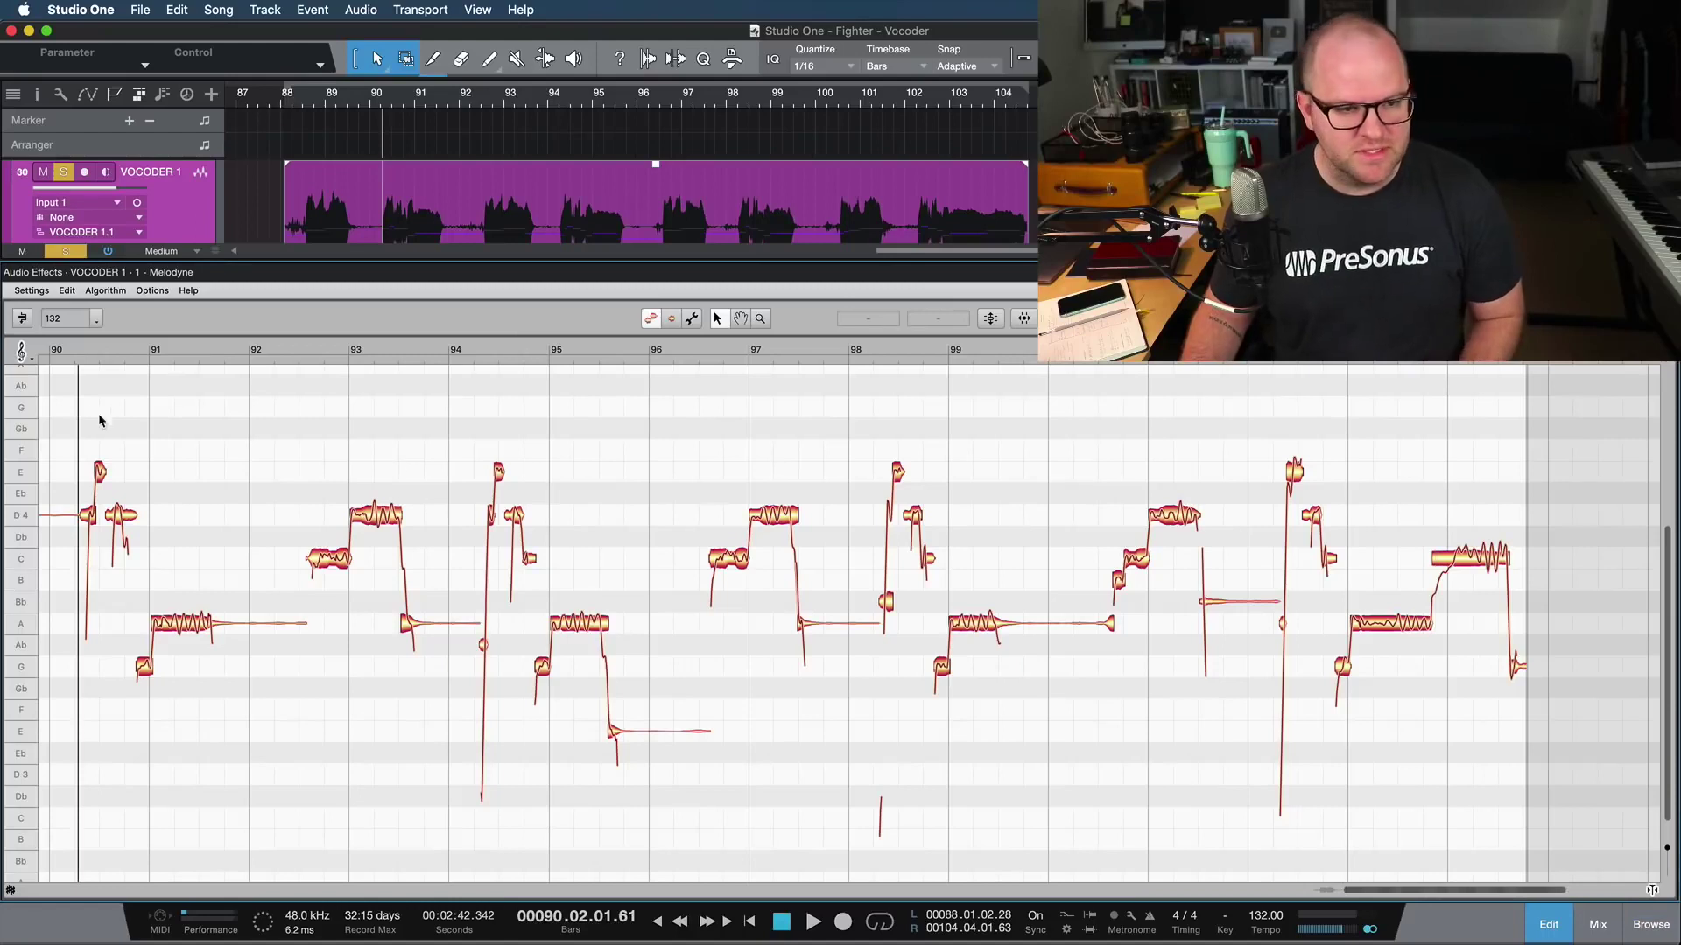
pyautogui.press('space')
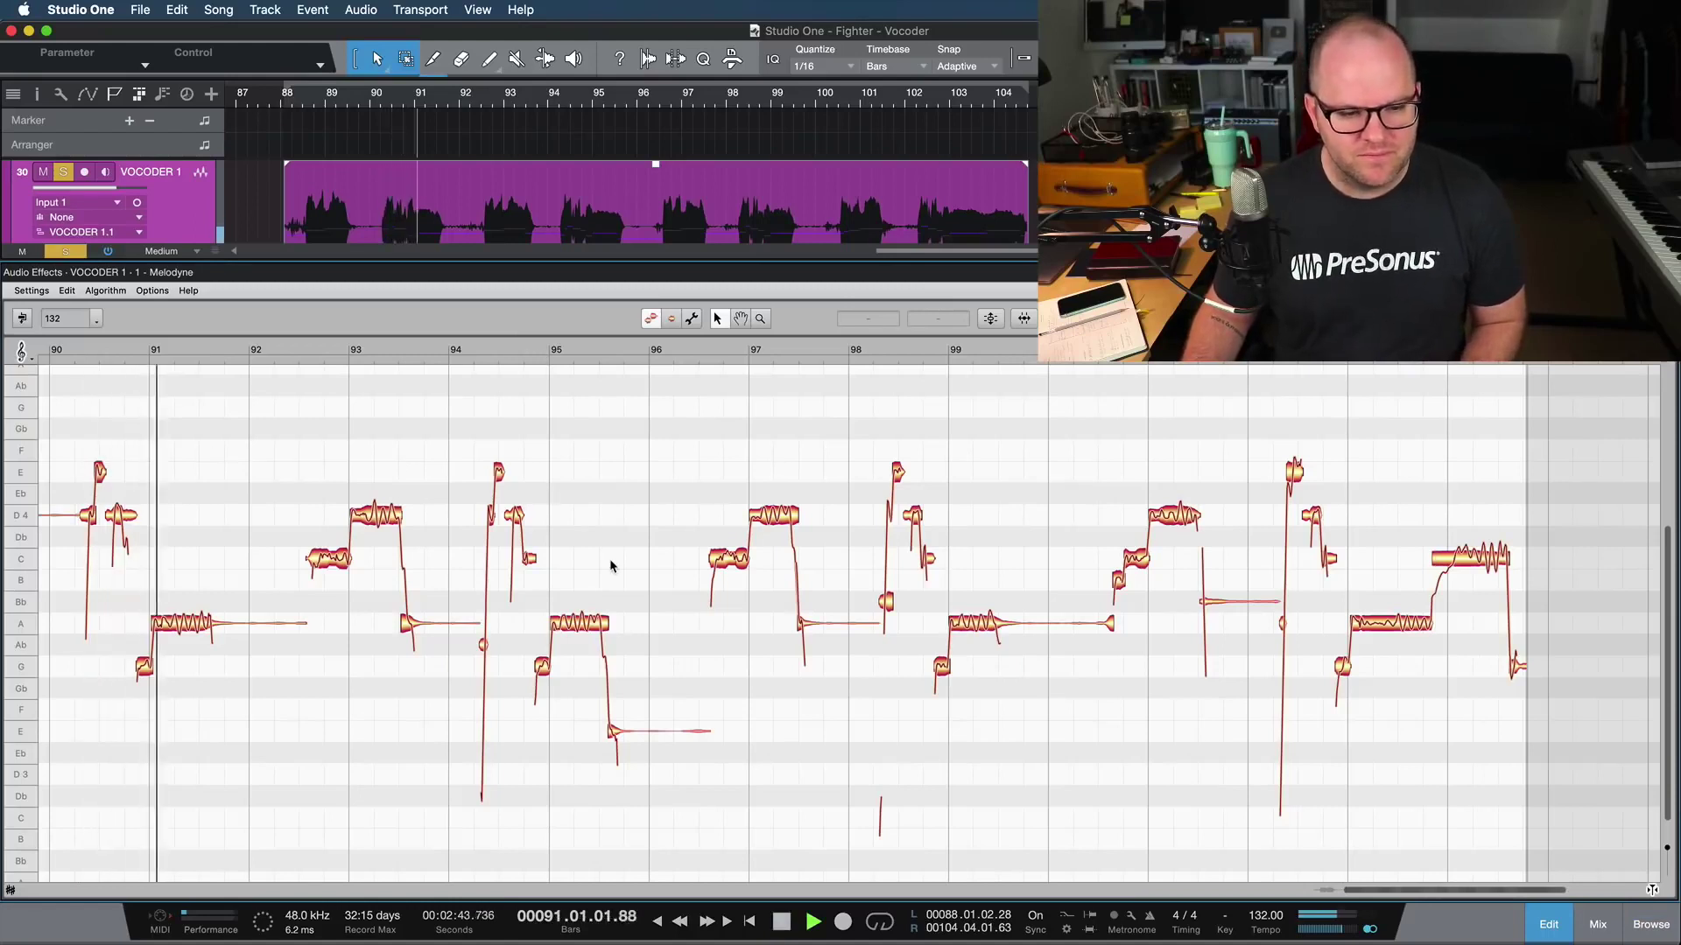
pyautogui.press('space')
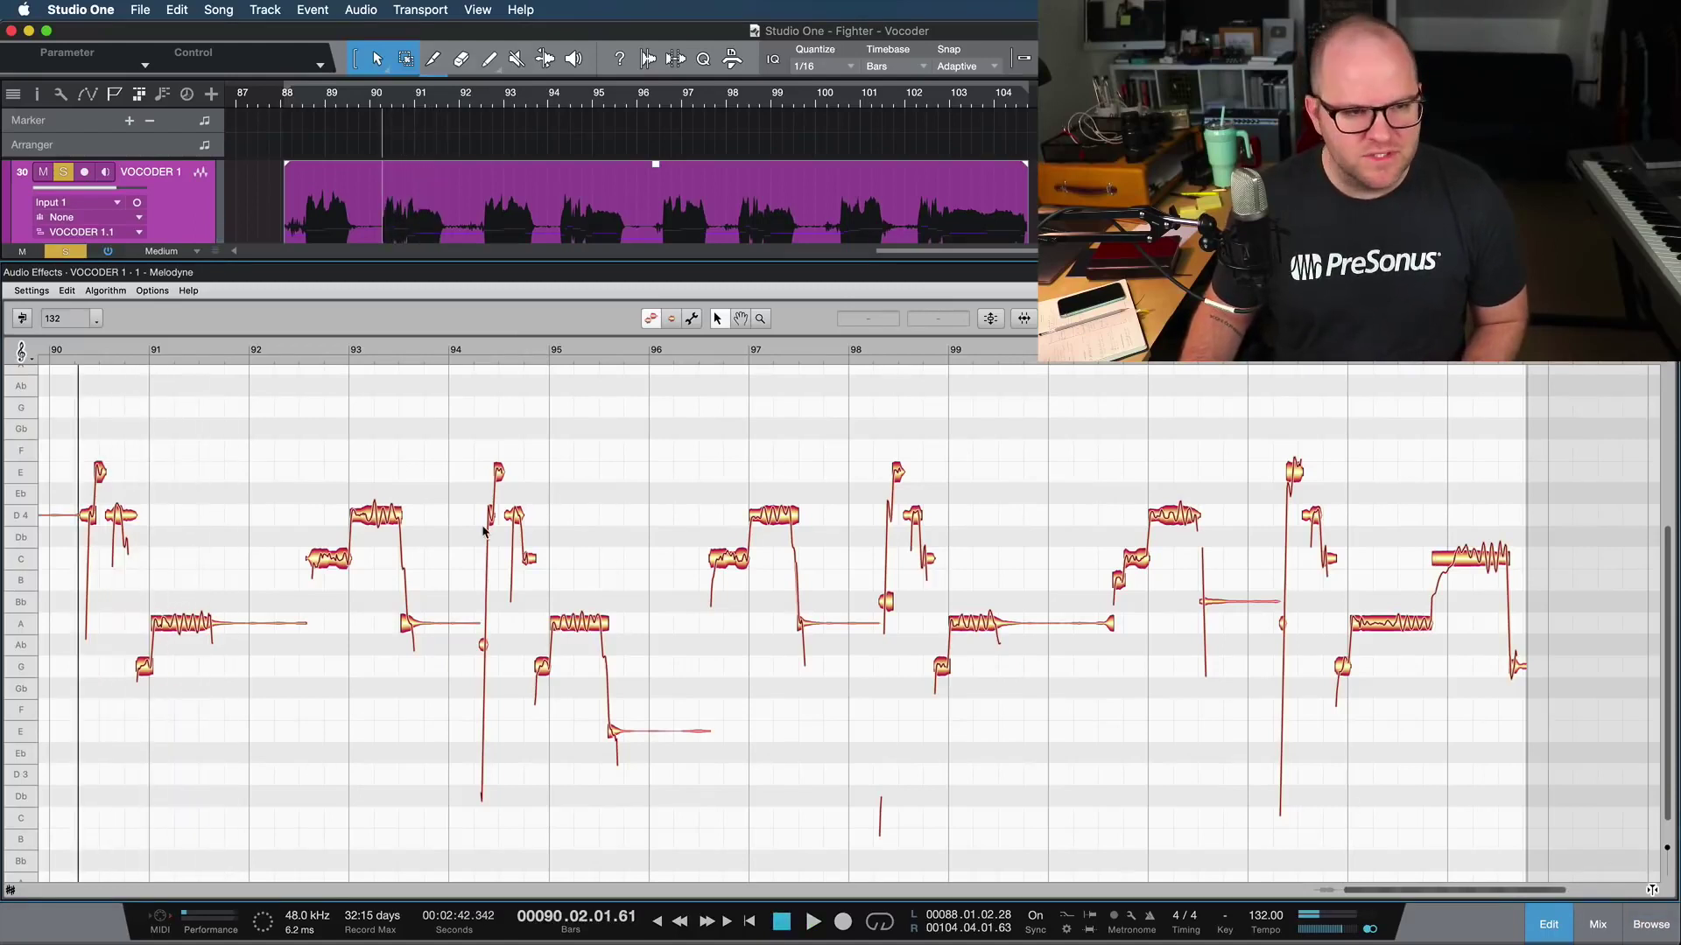
# Play the phrase from bar 90, split off the start of the A note following bar 93's D 4 note, and move that piece to C 4
pyautogui.moveTo(85, 350); pyautogui.dragTo(157, 463)
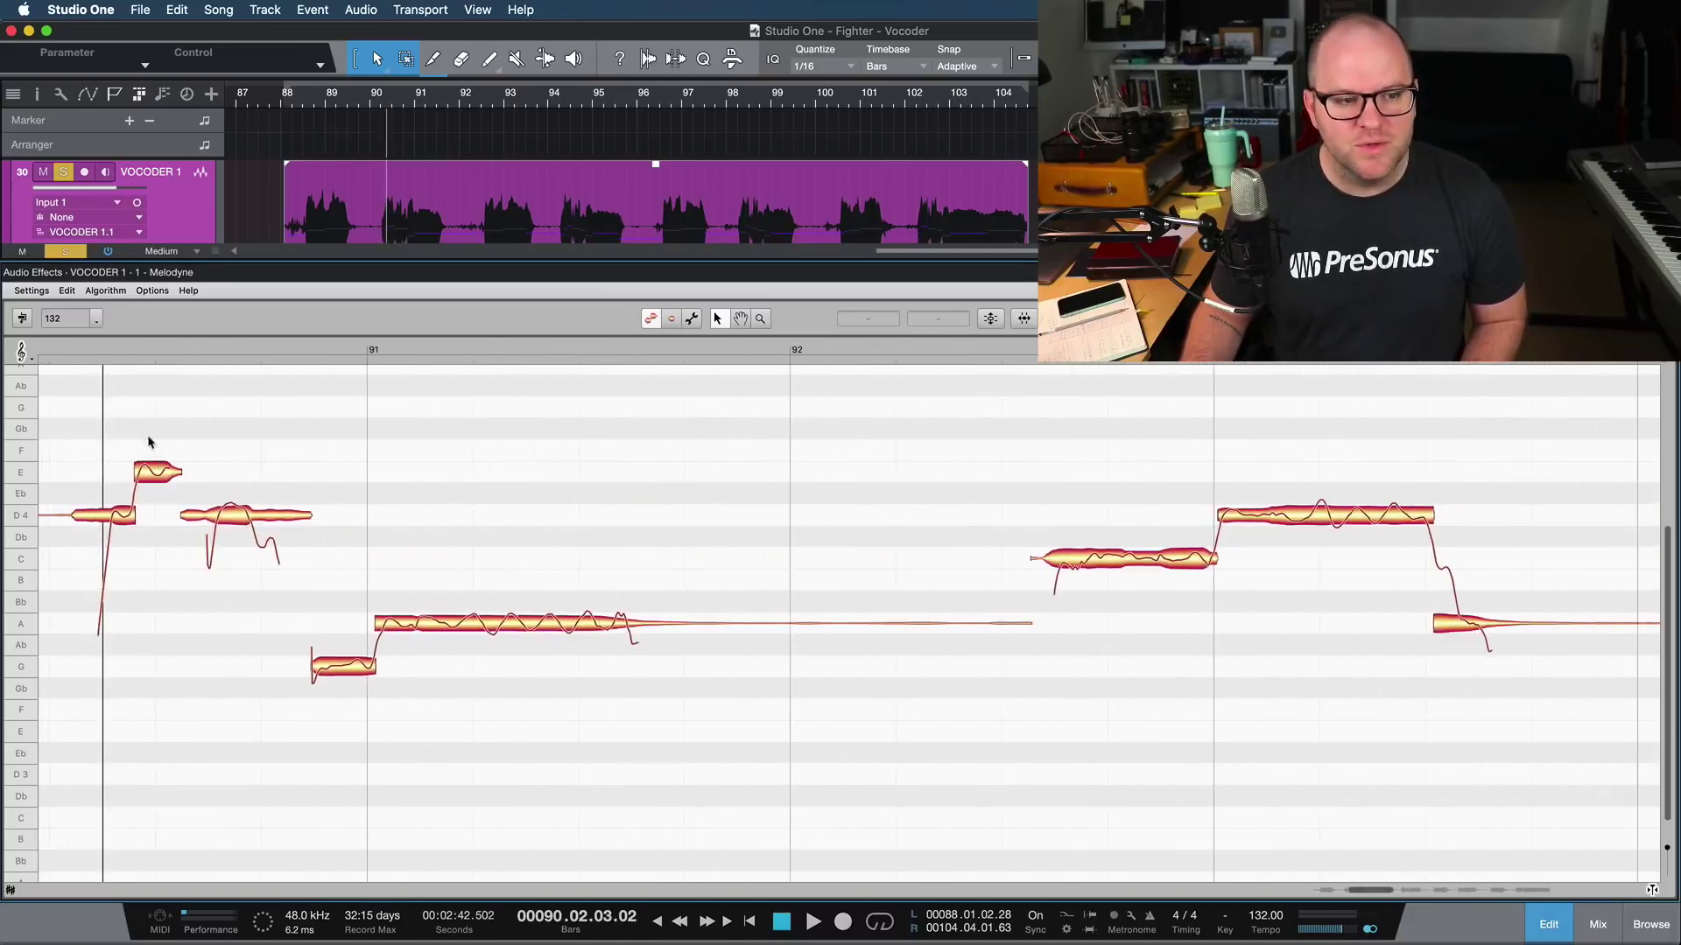
pyautogui.click(61, 355)
pyautogui.press('space')
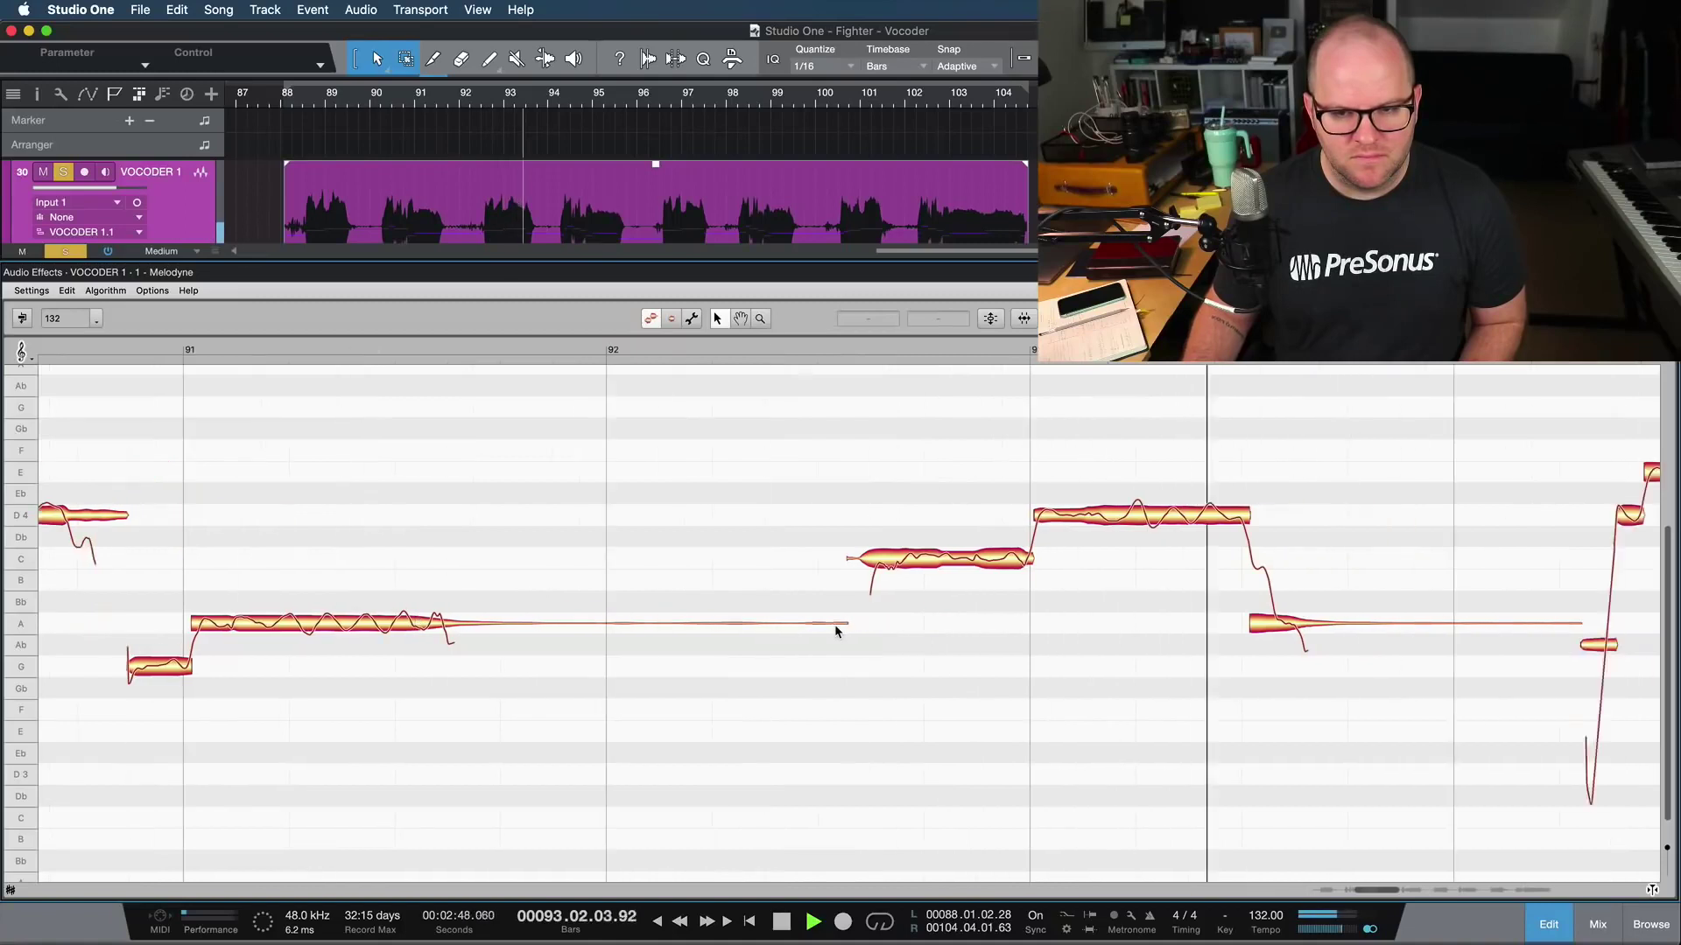
pyautogui.press('space')
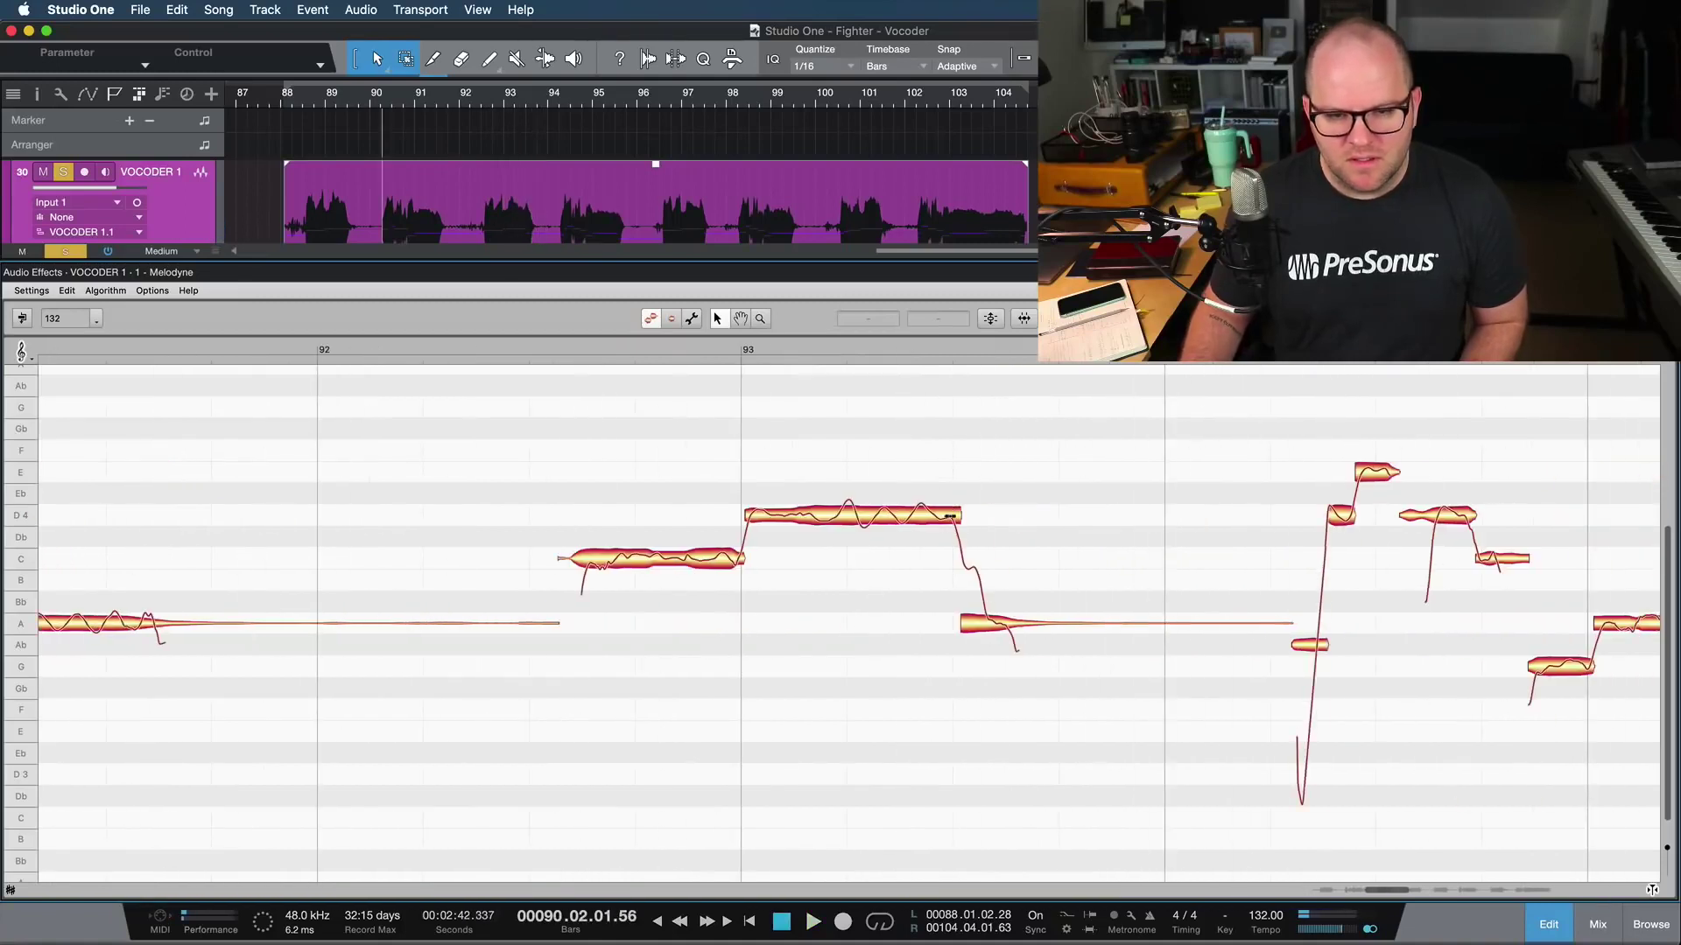
pyautogui.doubleClick(987, 615)
pyautogui.moveTo(969, 569); pyautogui.dragTo(969, 560)
pyautogui.click(882, 359)
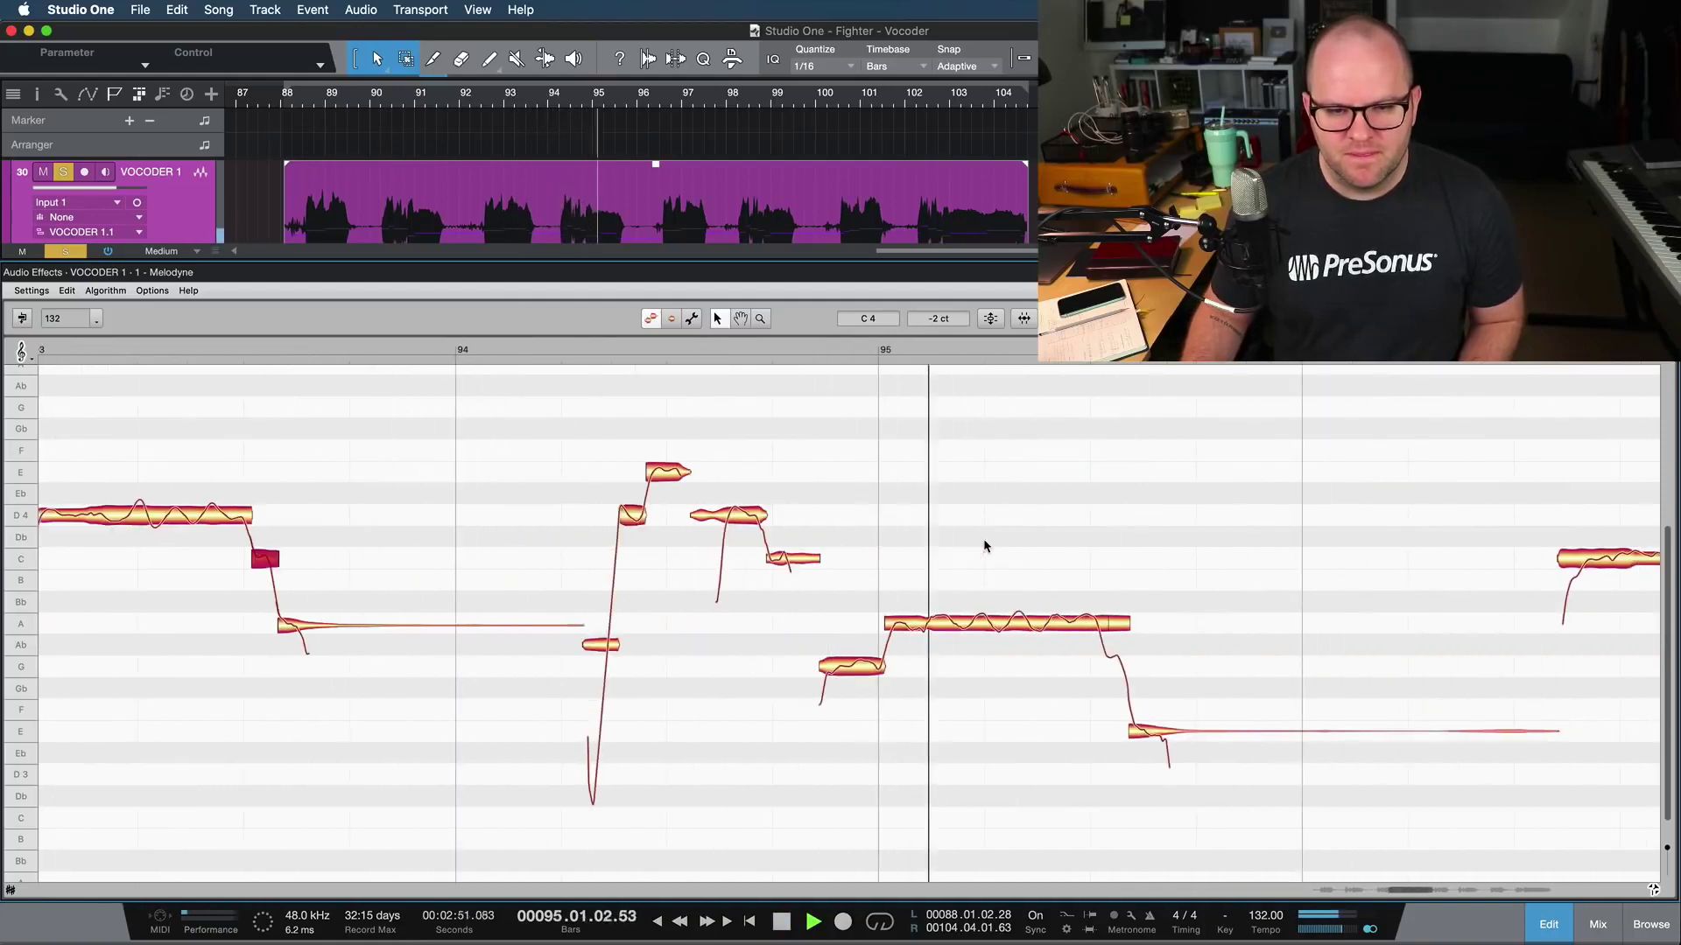
# Split off the tails of the sustained A 3 note in bar 95 and the D 4 note in bar 97, checking by playback
pyautogui.press('space')
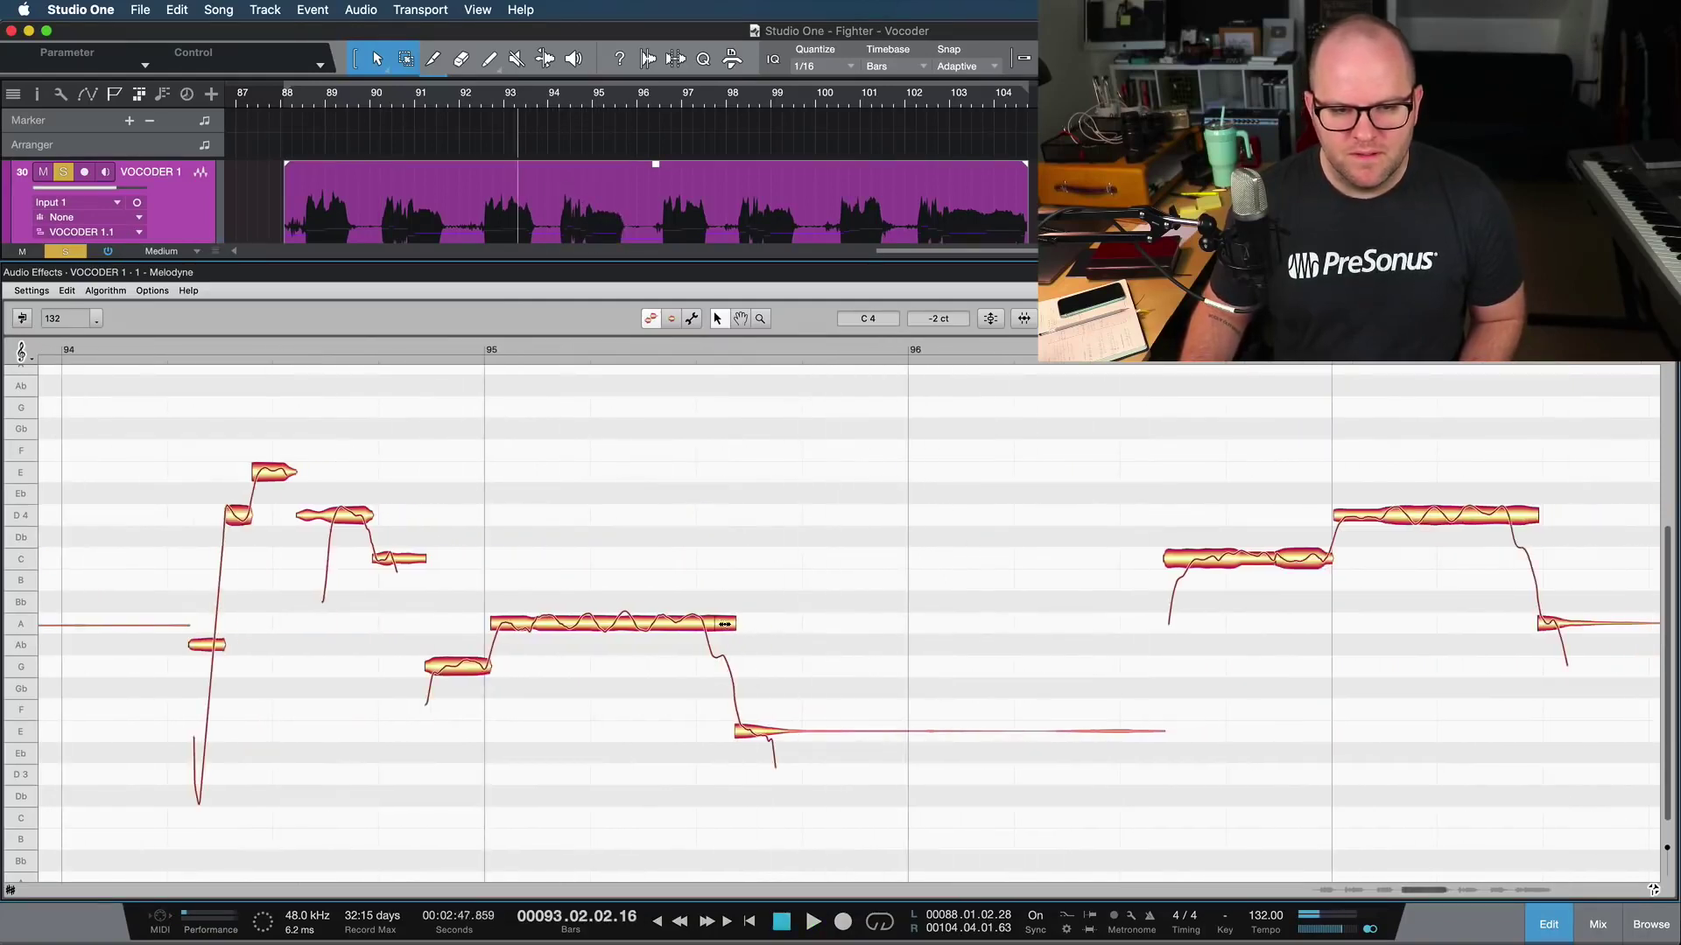
pyautogui.click(718, 618)
pyautogui.doubleClick(705, 614)
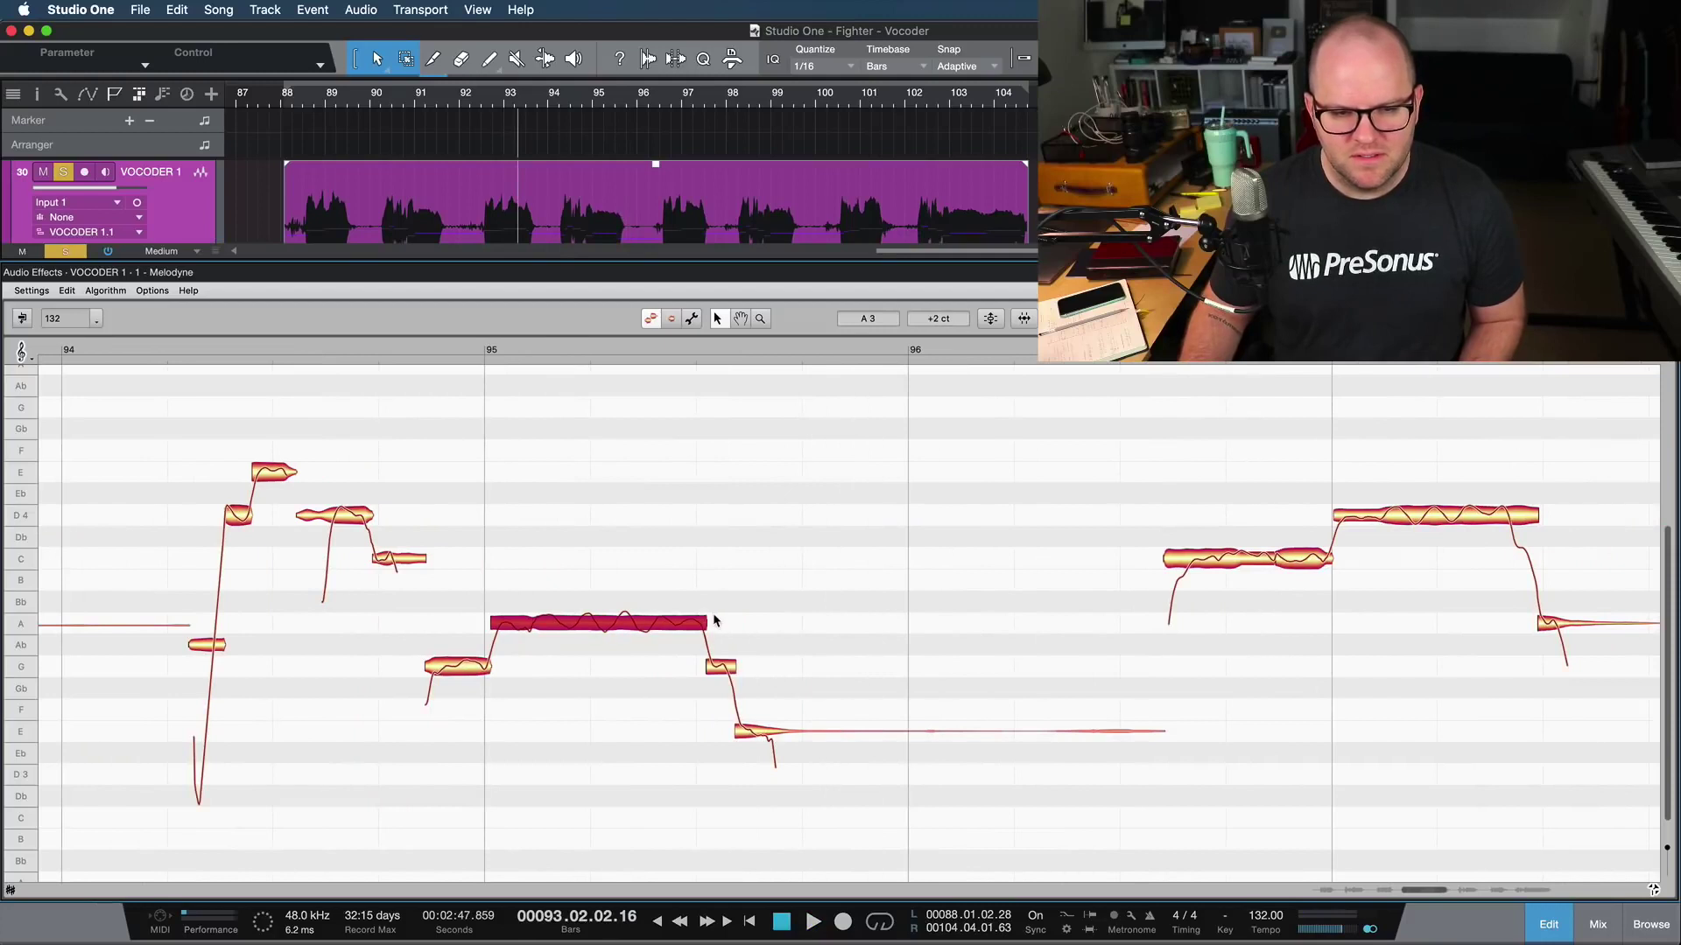
pyautogui.press('space')
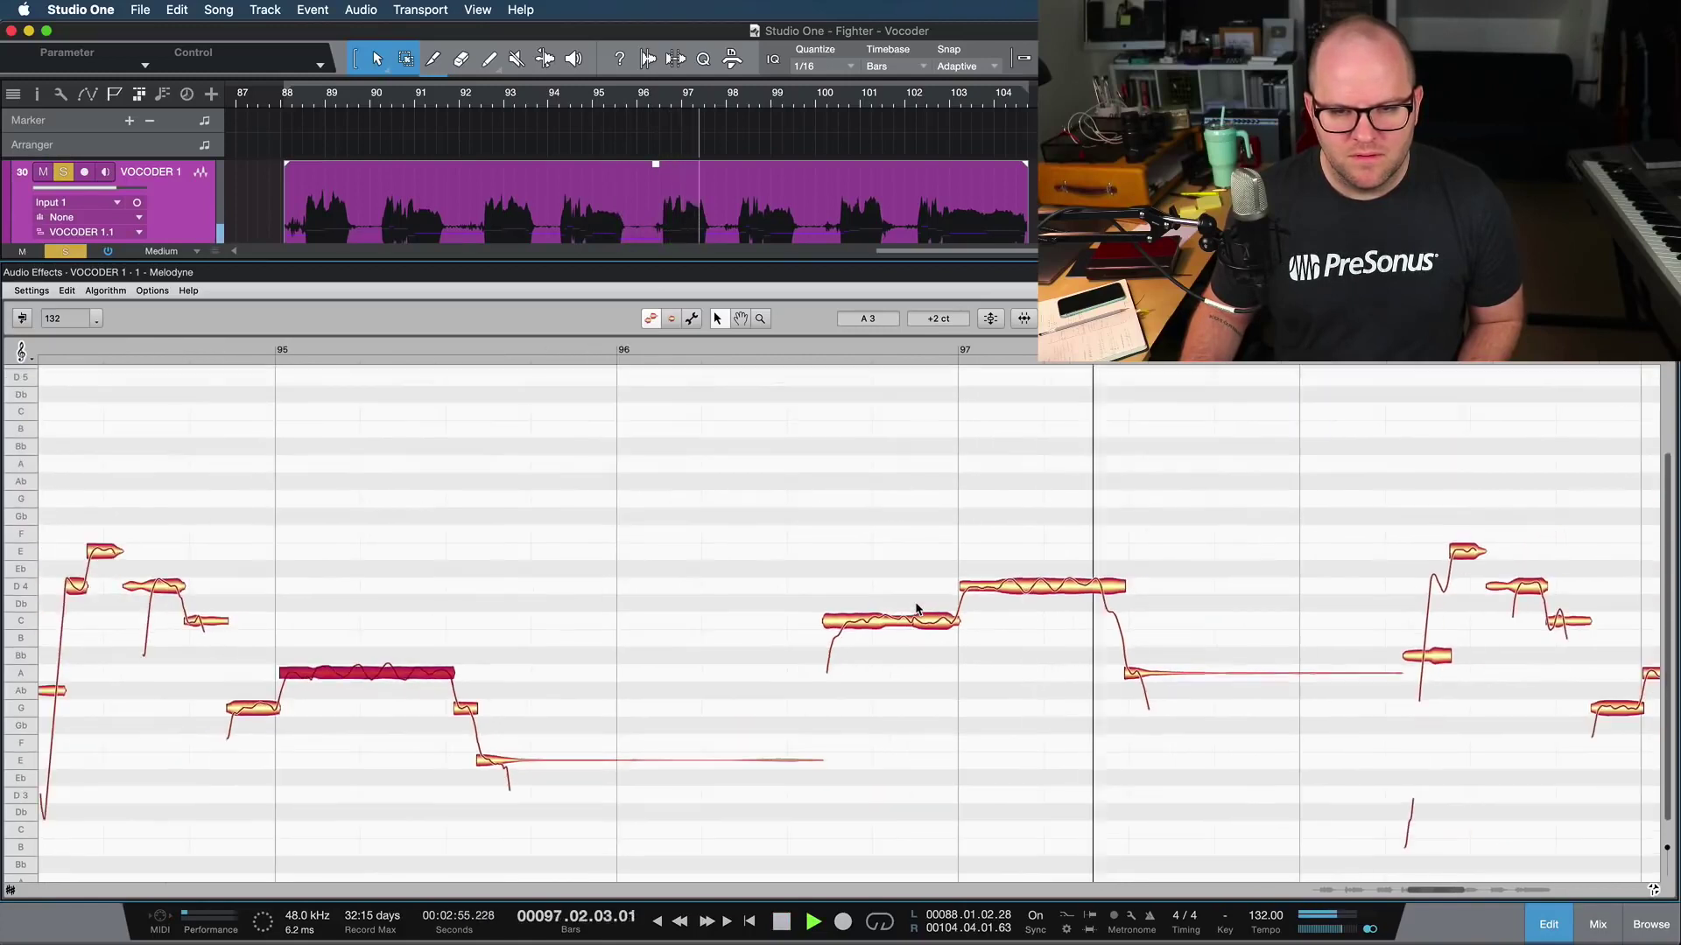
pyautogui.press('space')
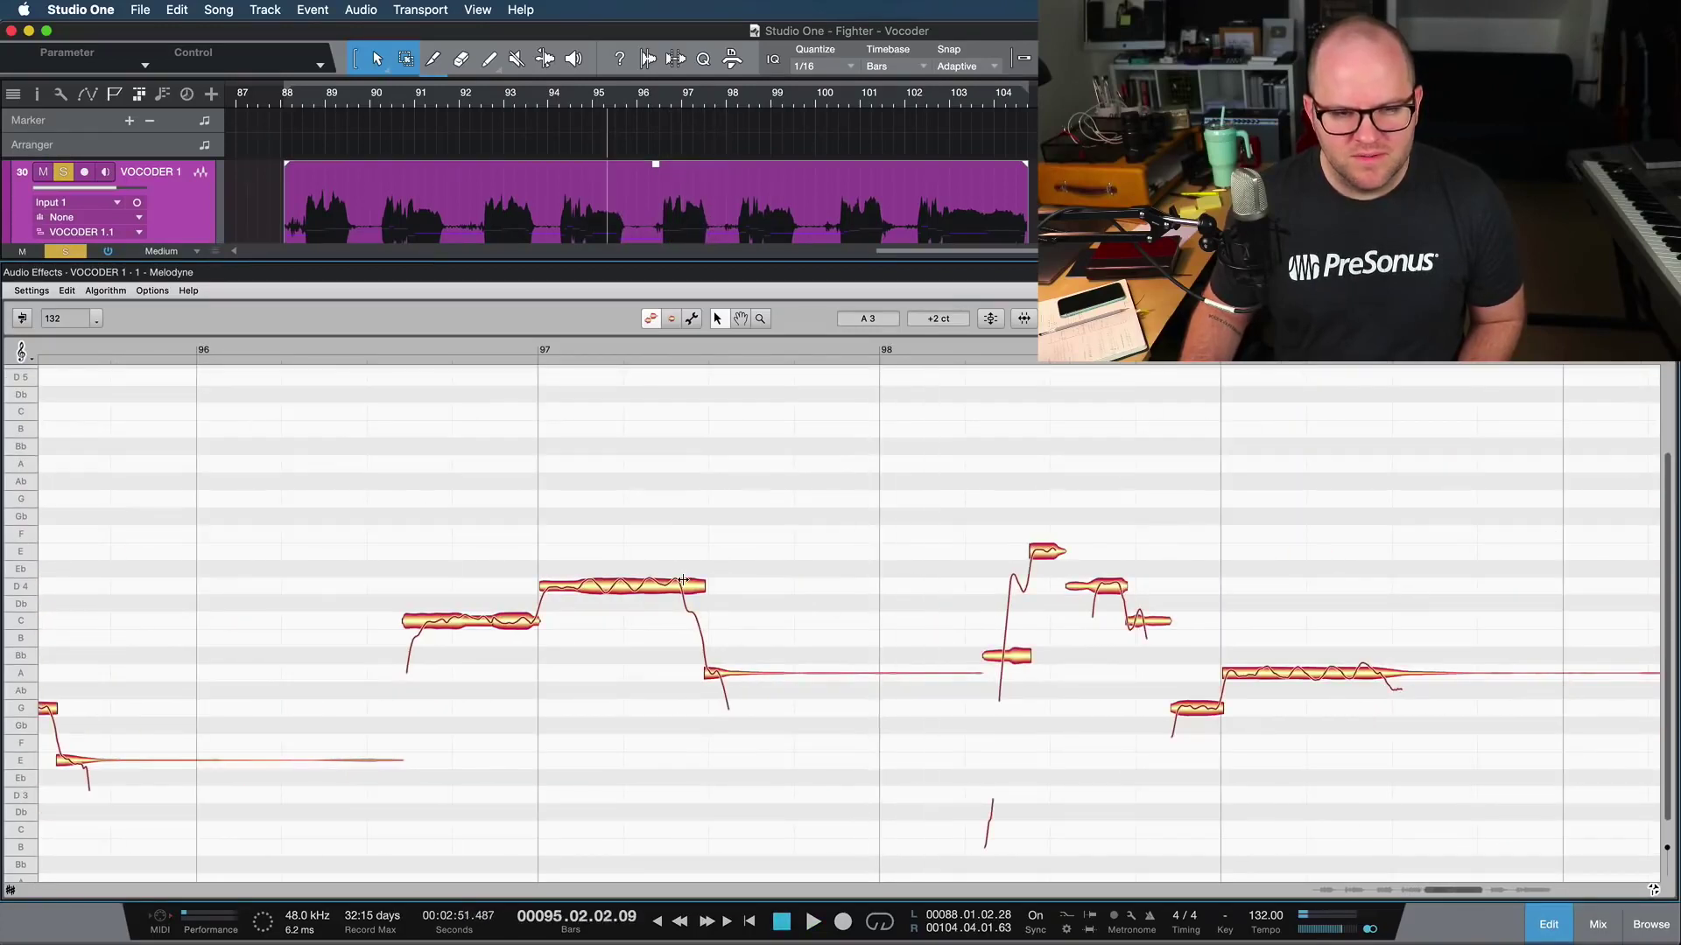
pyautogui.doubleClick(683, 581)
pyautogui.click(623, 357)
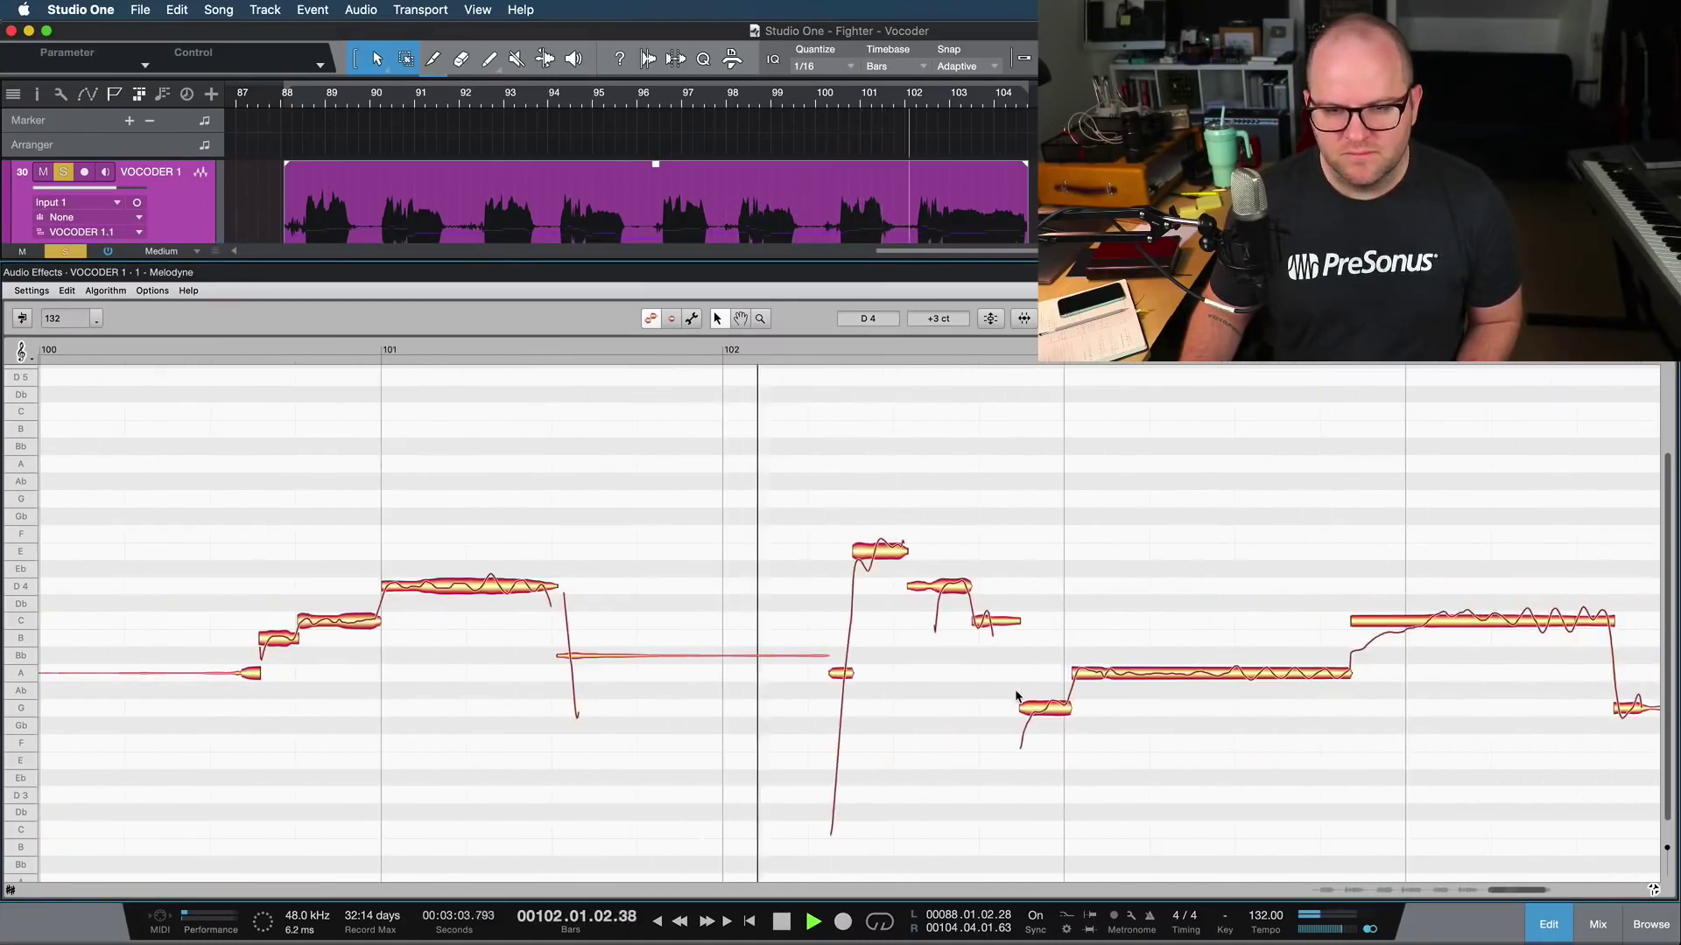
# Split the high E 4 note in bar 102, adjust its second piece on E 4, and play the phrase
pyautogui.press('space')
pyautogui.doubleClick(873, 543)
pyautogui.moveTo(885, 548); pyautogui.dragTo(890, 553)
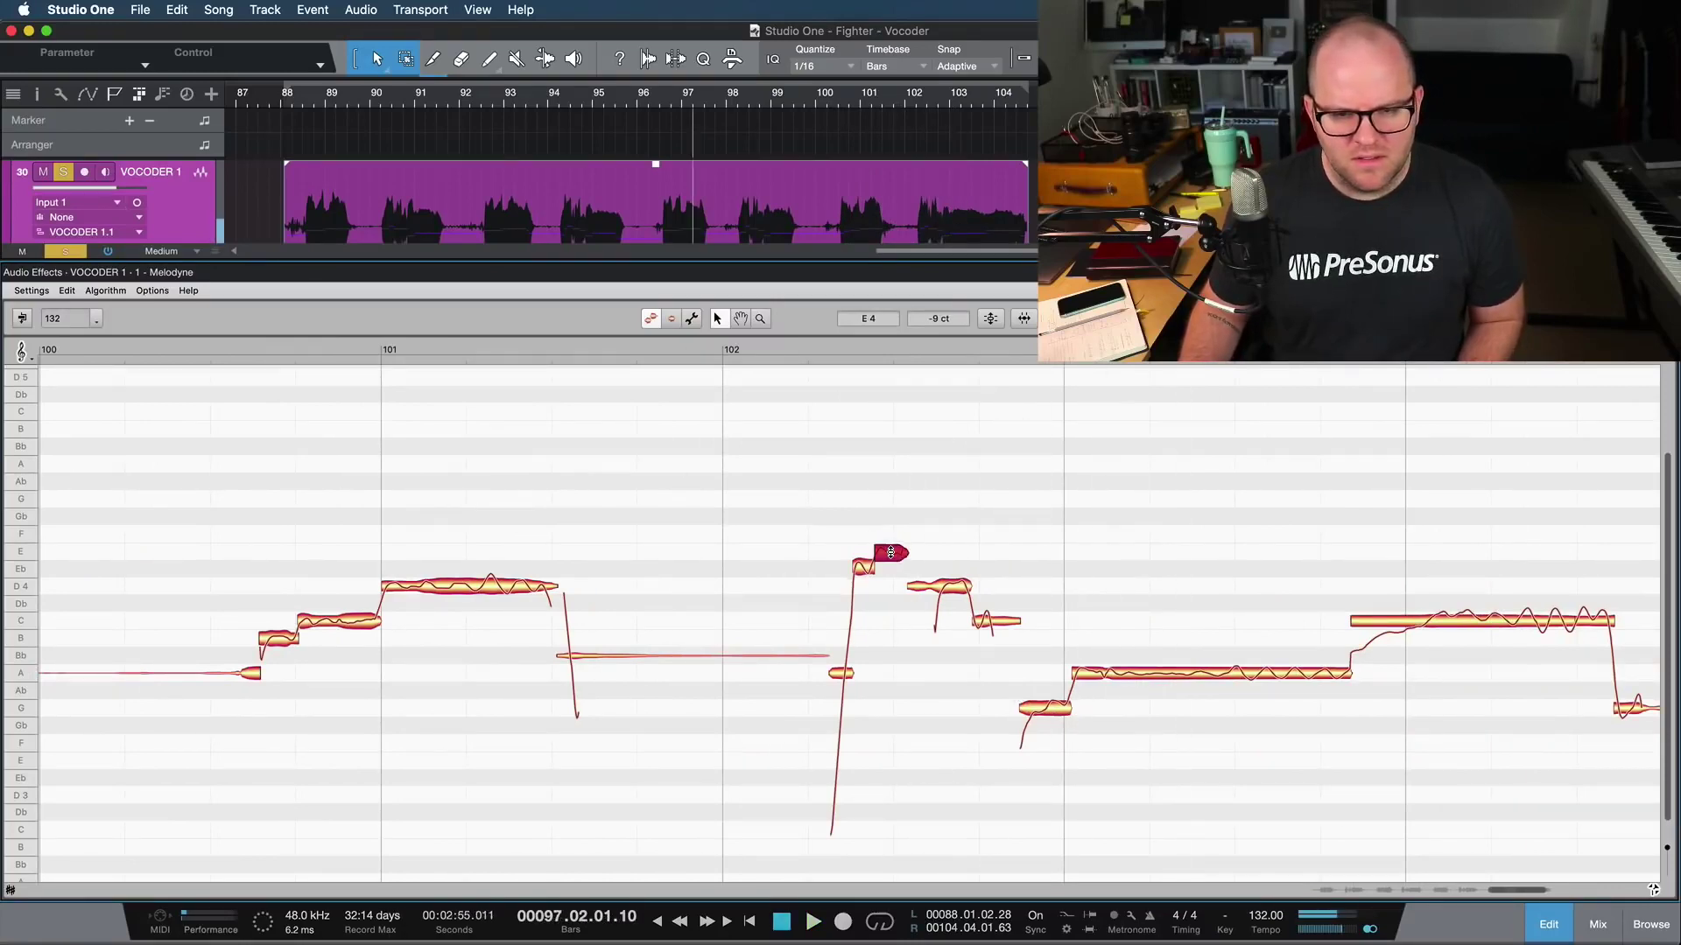
pyautogui.press('space')
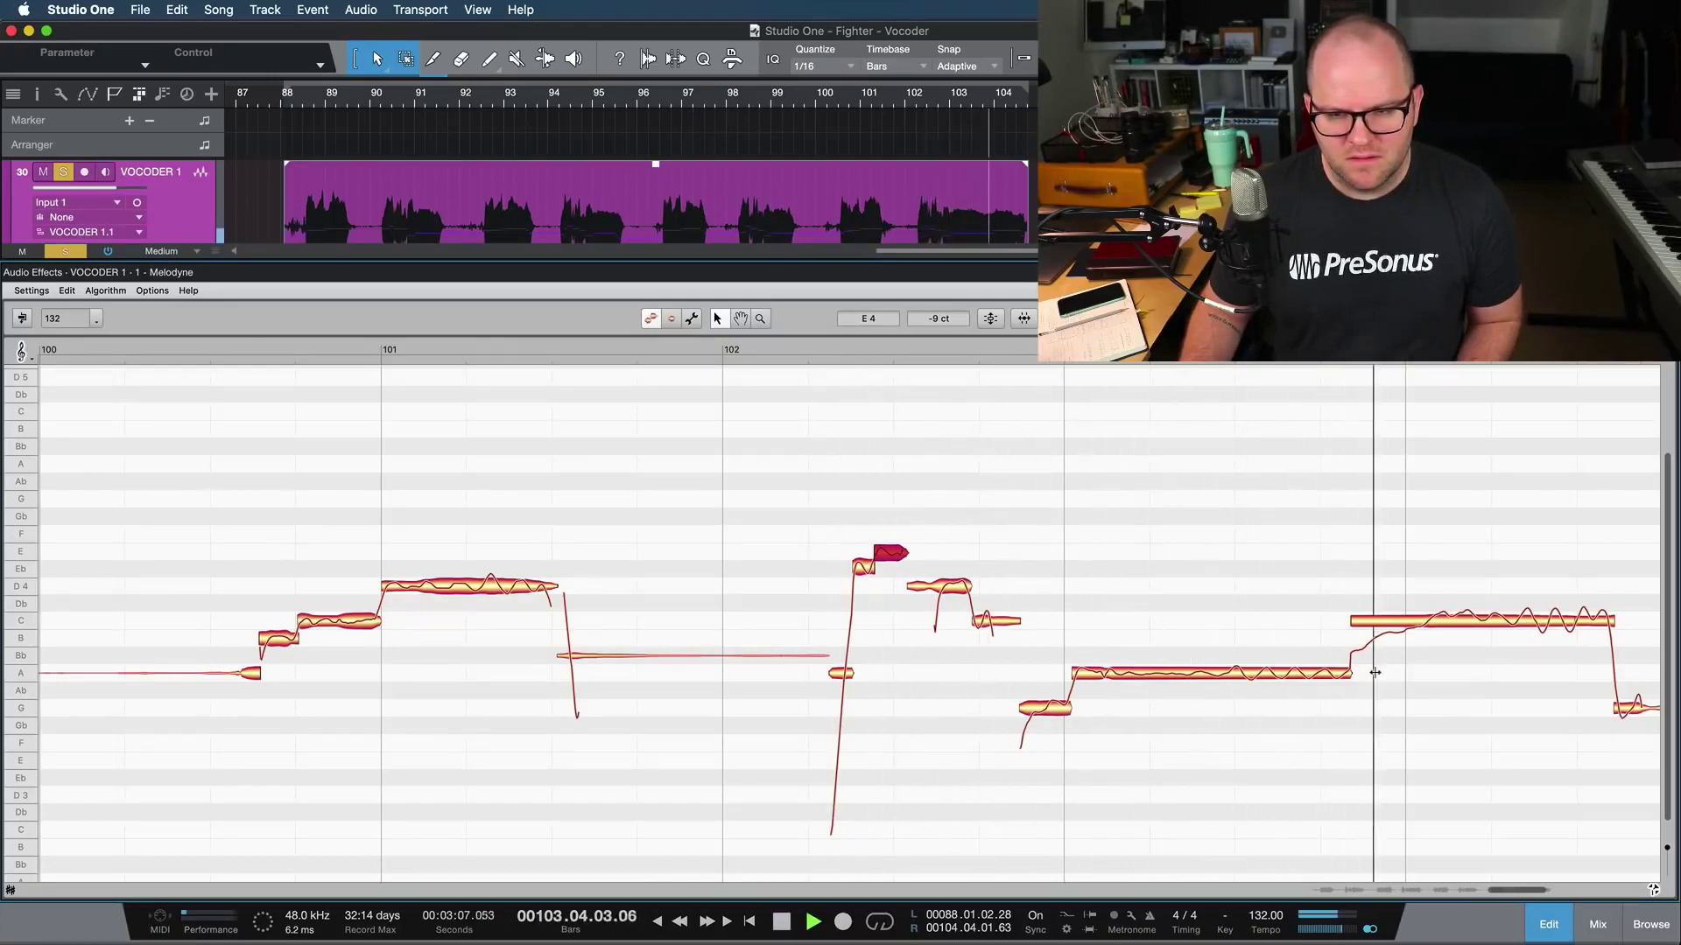
# Split the final C note just after bar 104 to separate its upward slide, and replay the ending
pyautogui.press('space')
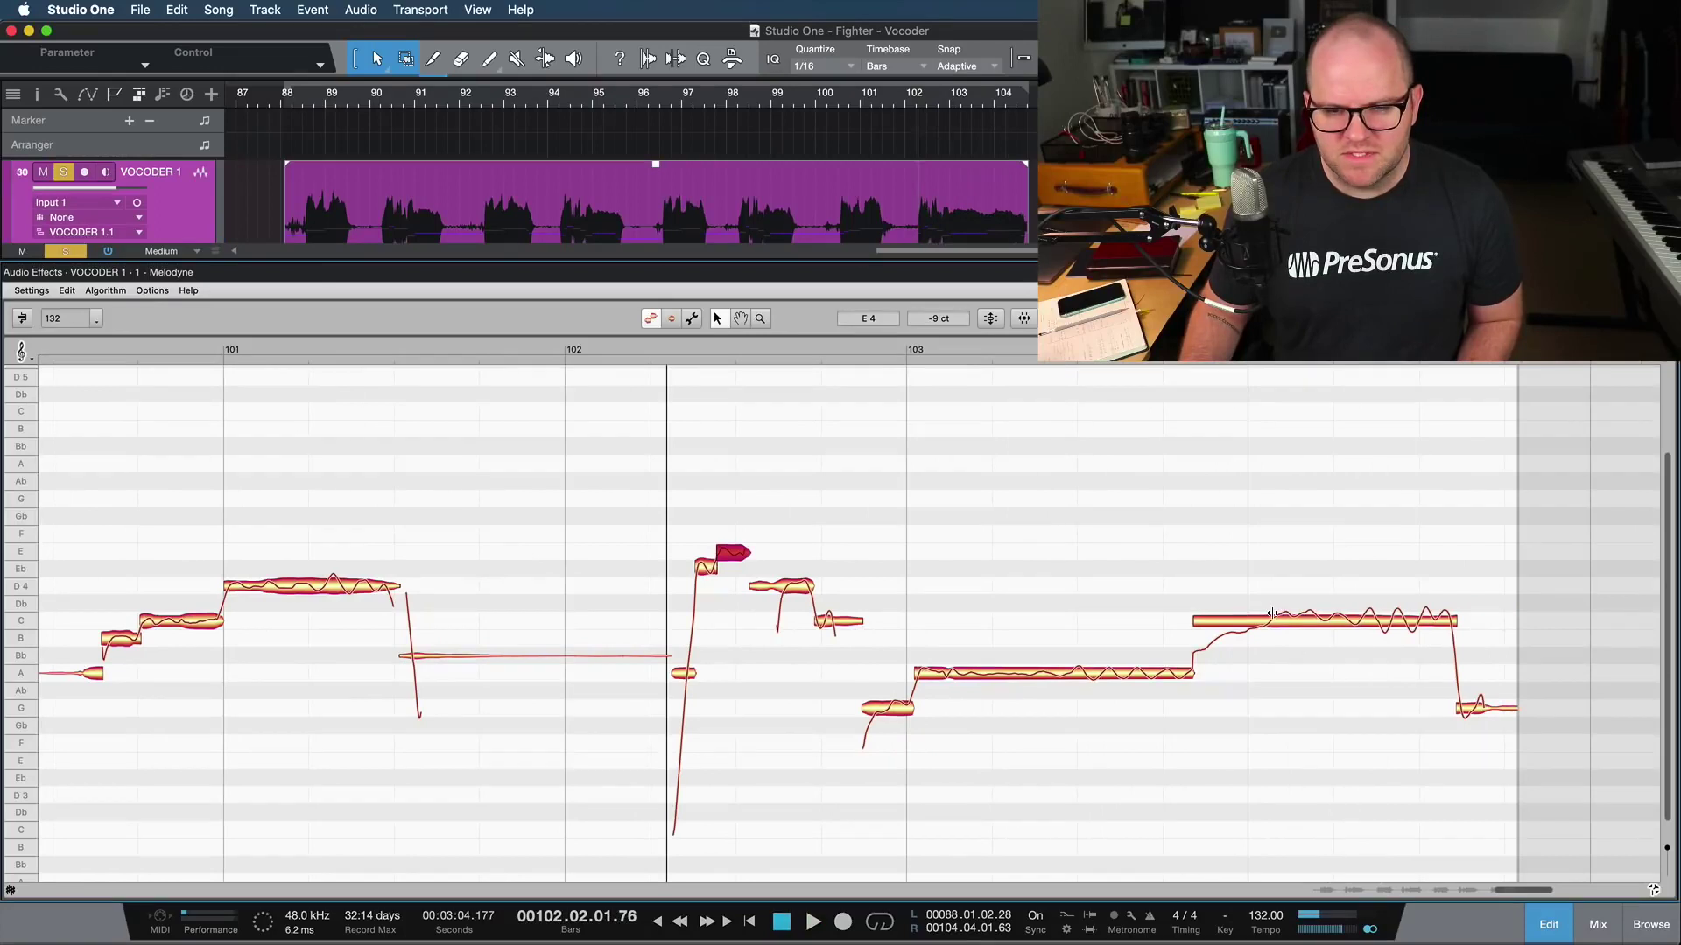
pyautogui.doubleClick(1272, 613)
pyautogui.press('space')
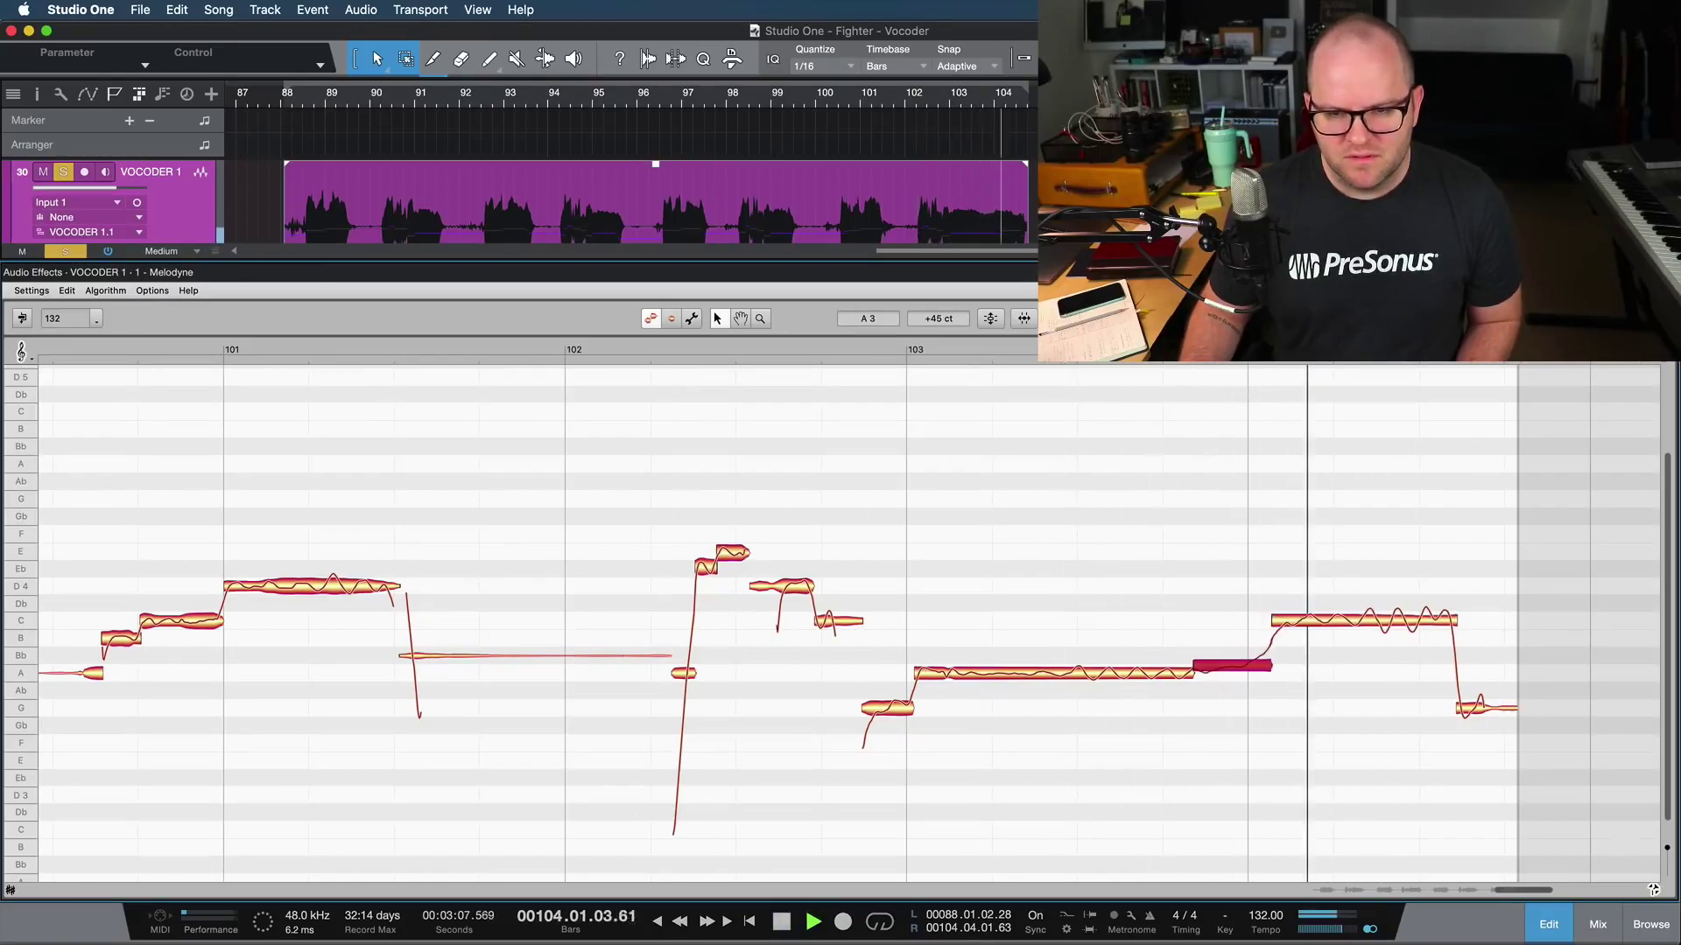
# Select all notes except the split slide piece around bar 104 and correct them with Pitch Center and Pitch Drift at 100%
pyautogui.click(1058, 425)
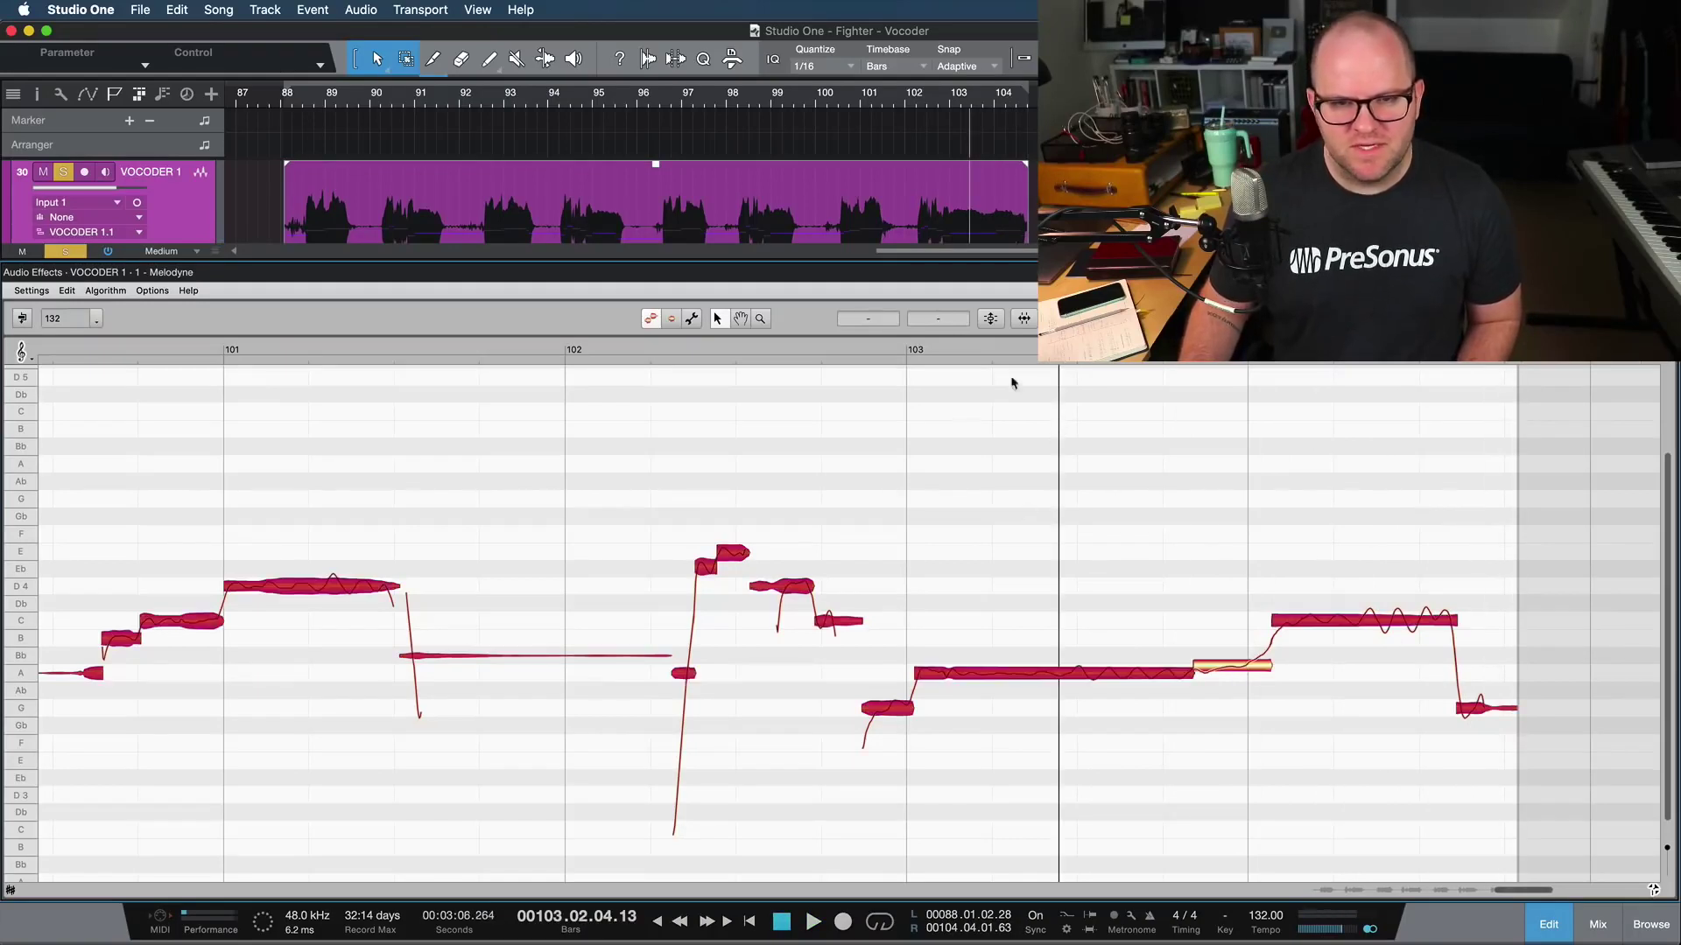
pyautogui.click(991, 321)
pyautogui.moveTo(923, 298); pyautogui.dragTo(1033, 315)
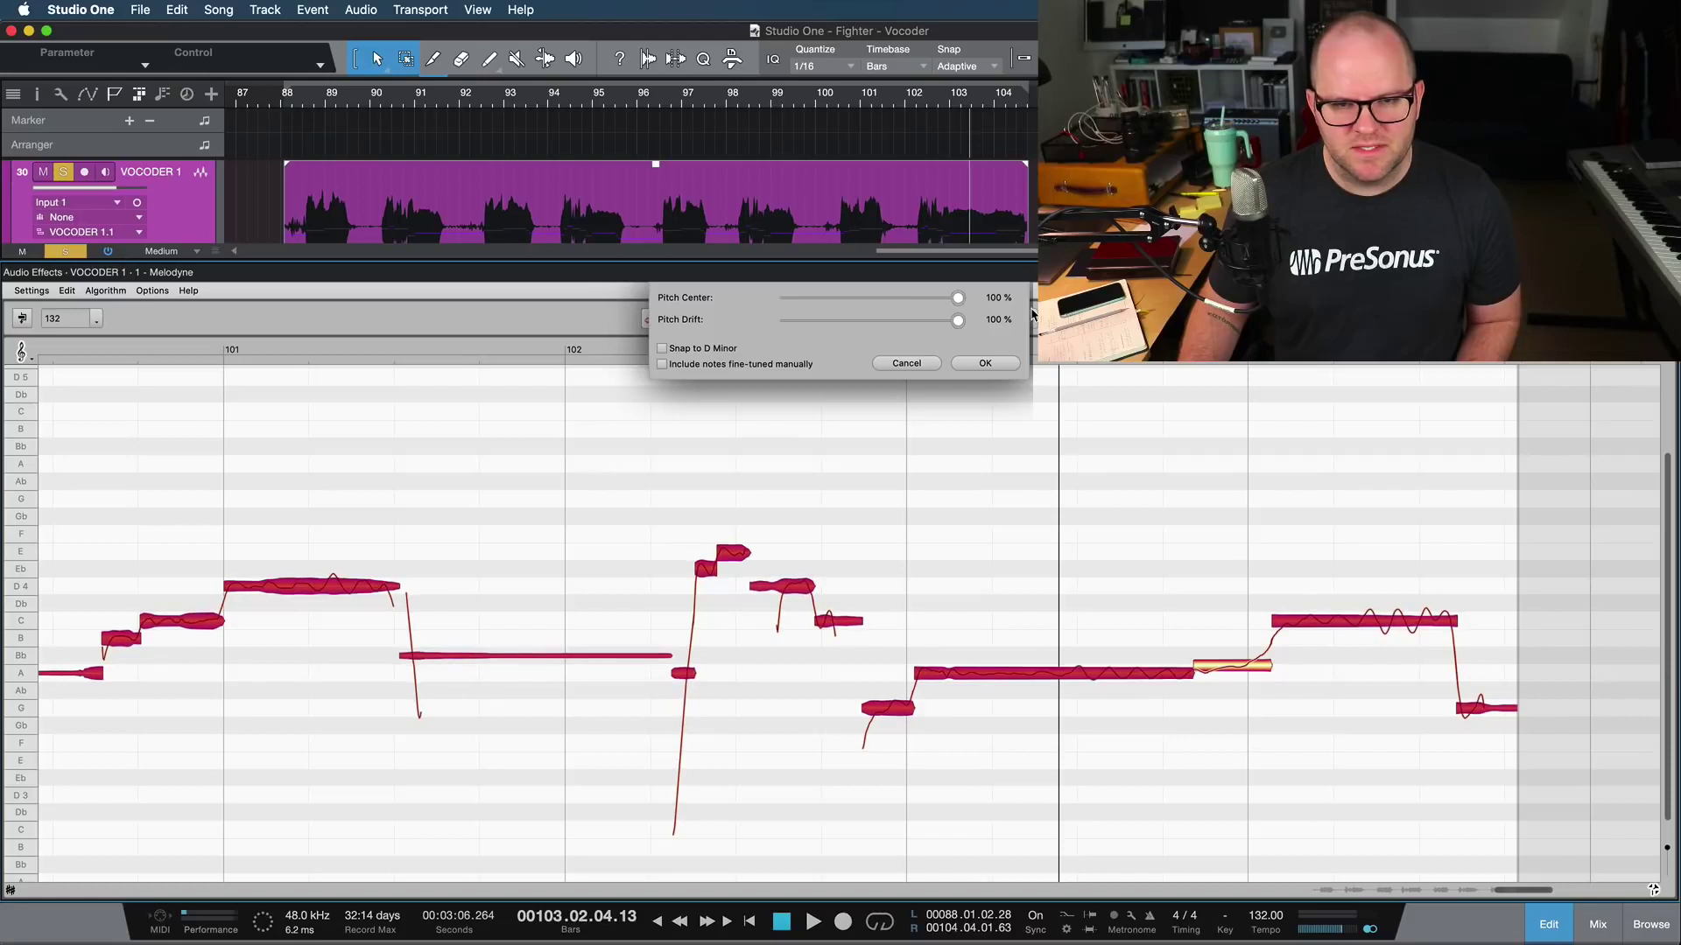
pyautogui.click(985, 364)
# Close the Melodyne editor and play the VOCODER 1 track from bar 88
pyautogui.scroll(-3, 785, 450)
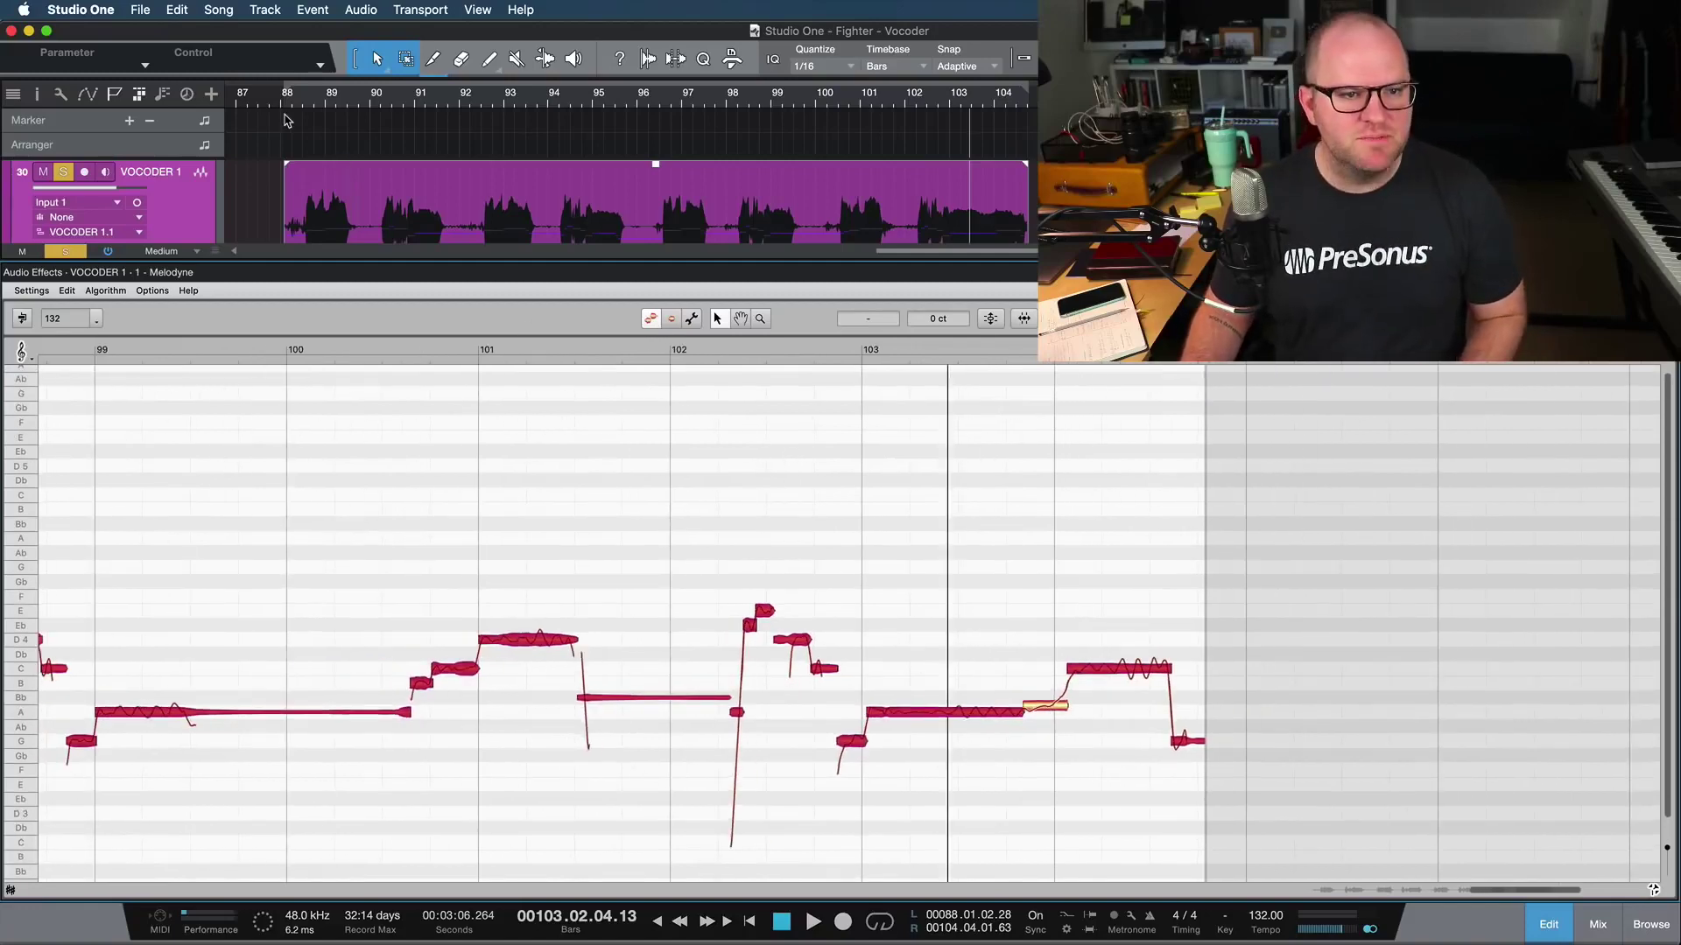
pyautogui.press('F3')
pyautogui.press('F3')
pyautogui.click(289, 99)
pyautogui.press('space')
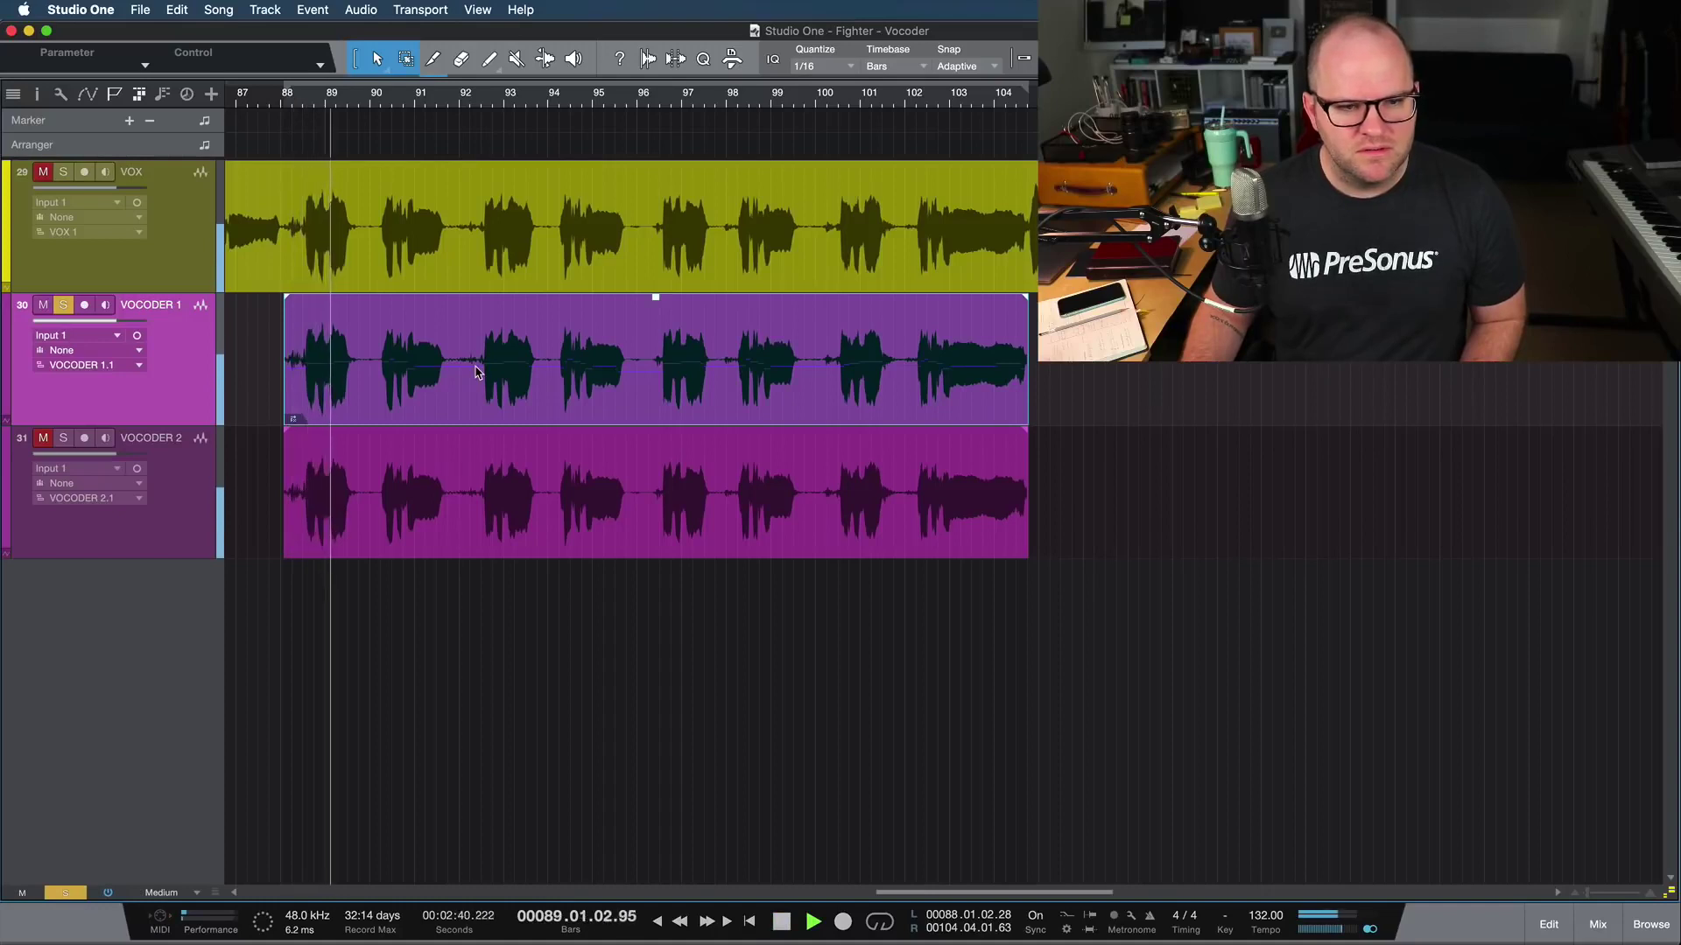
pyautogui.press('space')
# Delete the old VOCODER 2 clip, render the tuned VOCODER 1 clip, and copy it onto VOCODER 2 at the same time position
pyautogui.click(490, 518)
pyautogui.press('Delete')
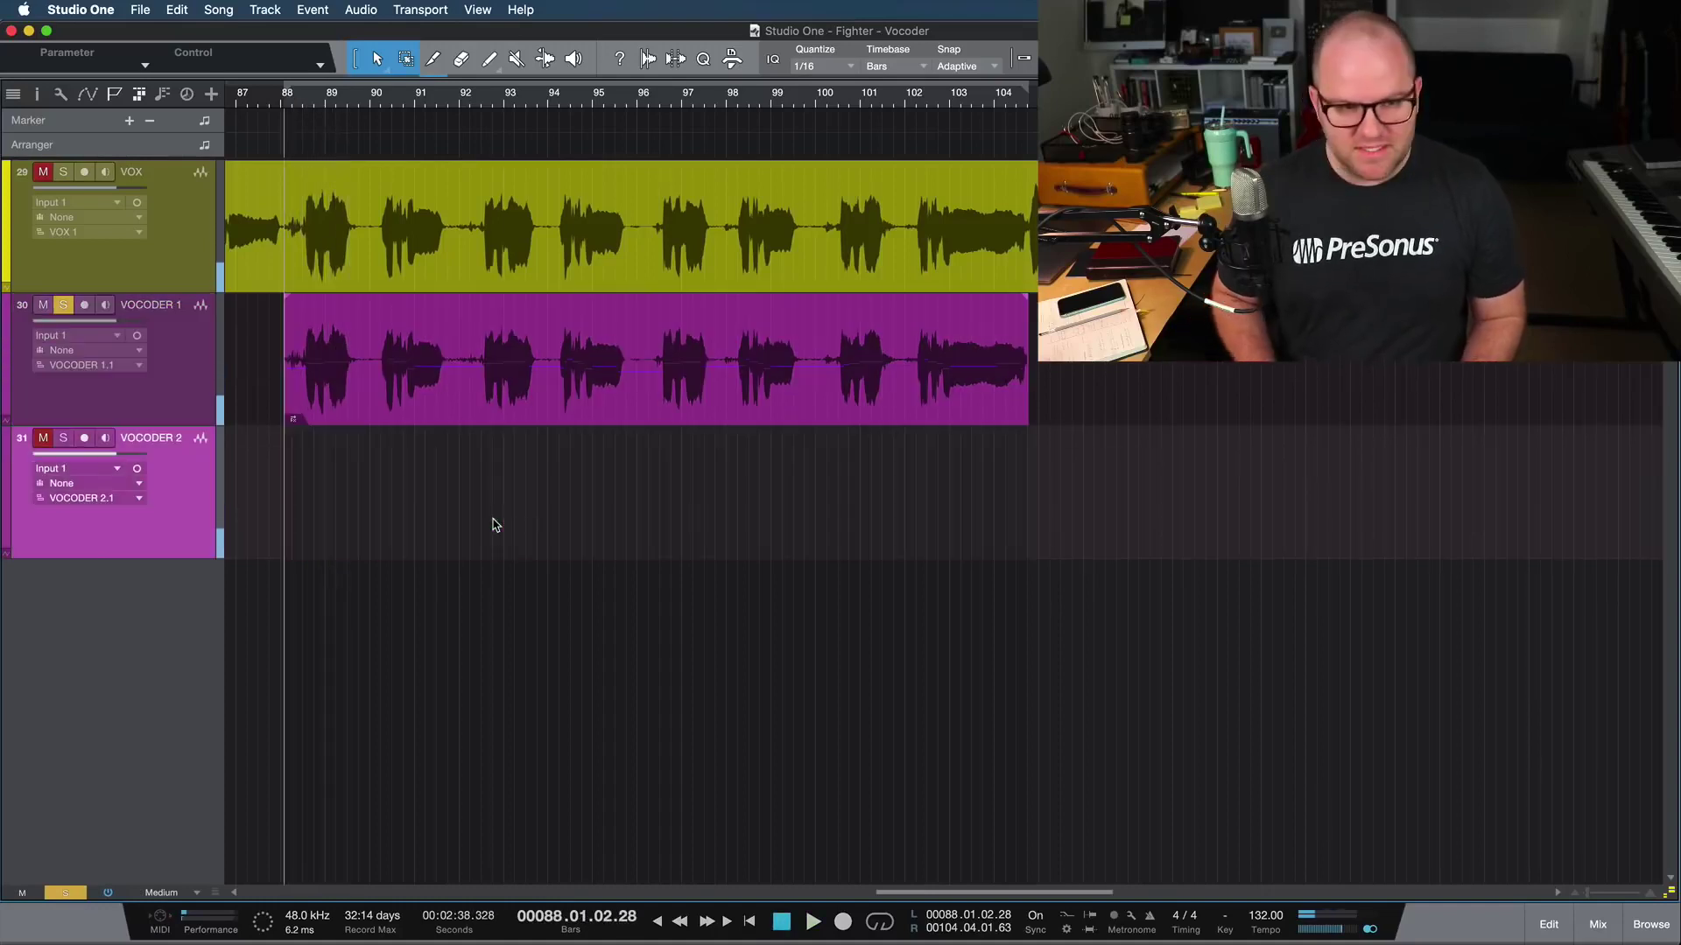
pyautogui.click(505, 422)
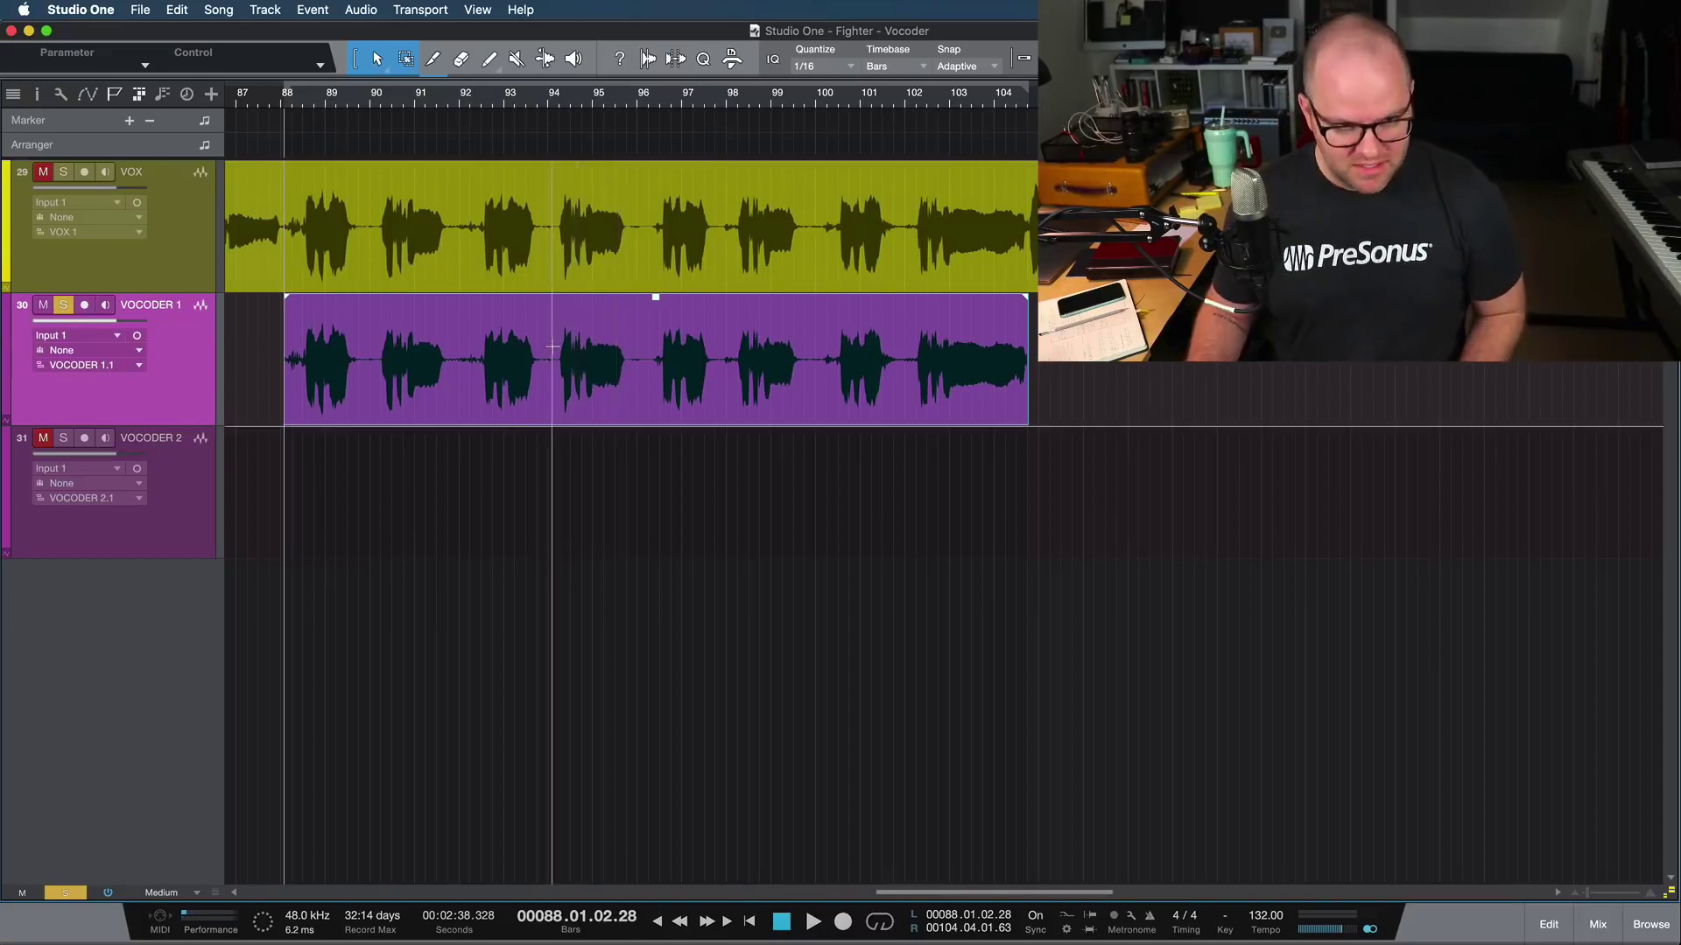
pyautogui.moveTo(557, 324); pyautogui.dragTo(561, 458)
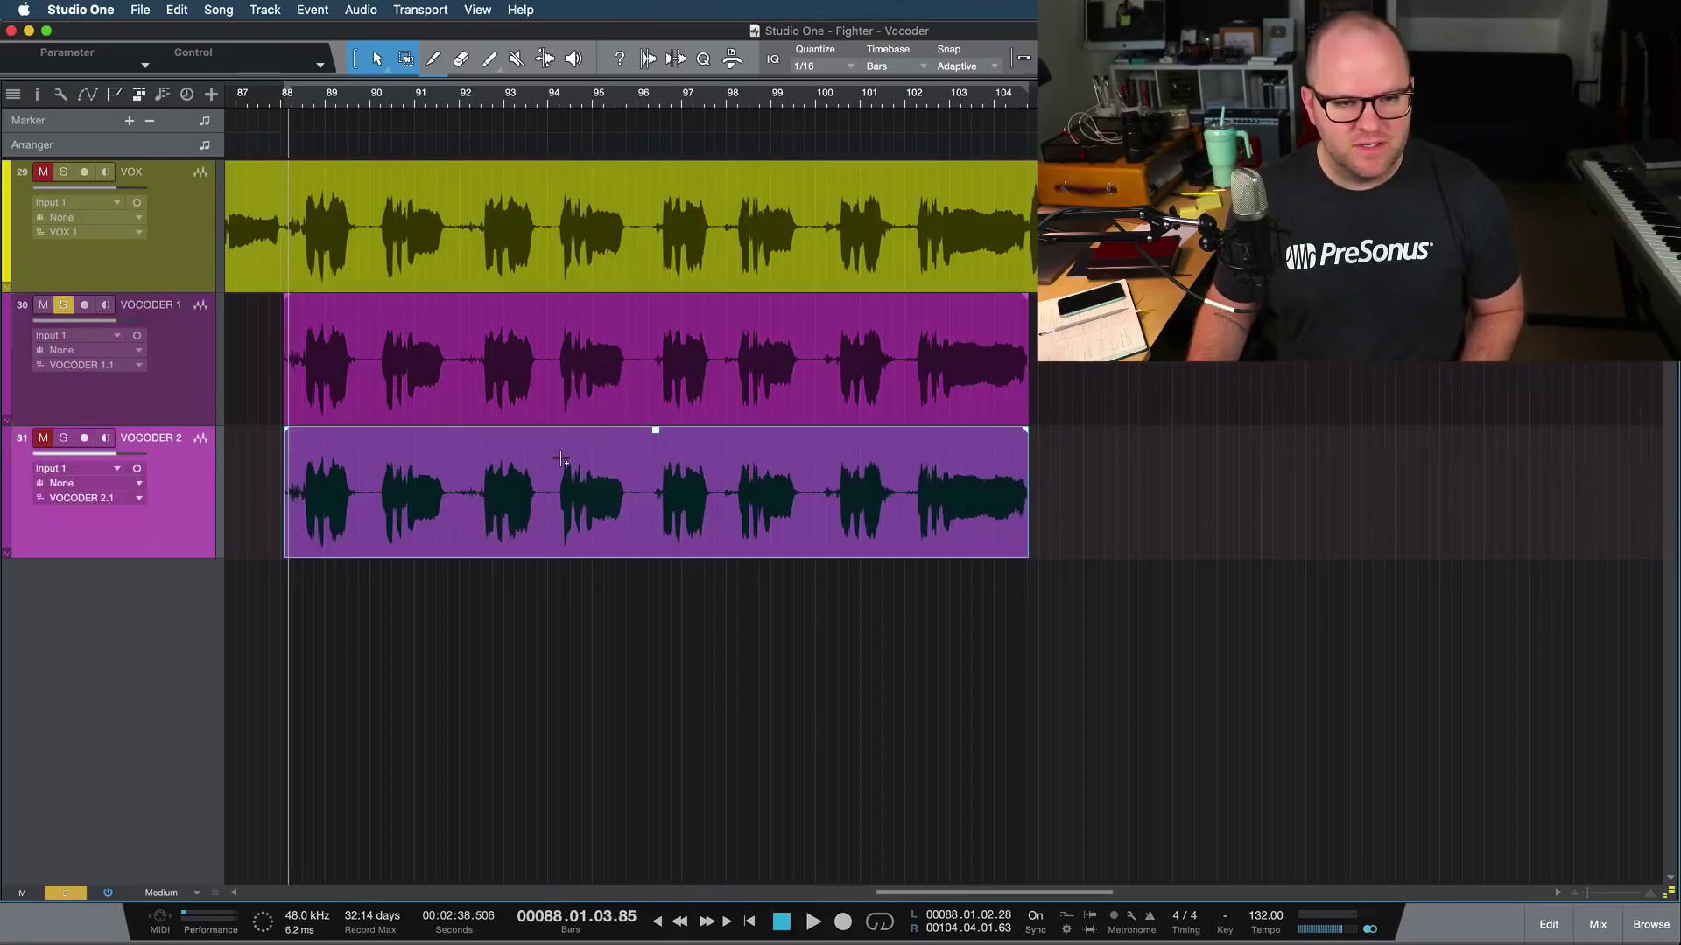
# Edit the VOCODER 2 clip with Melodyne and enlarge the editor
pyautogui.doubleClick(504, 520)
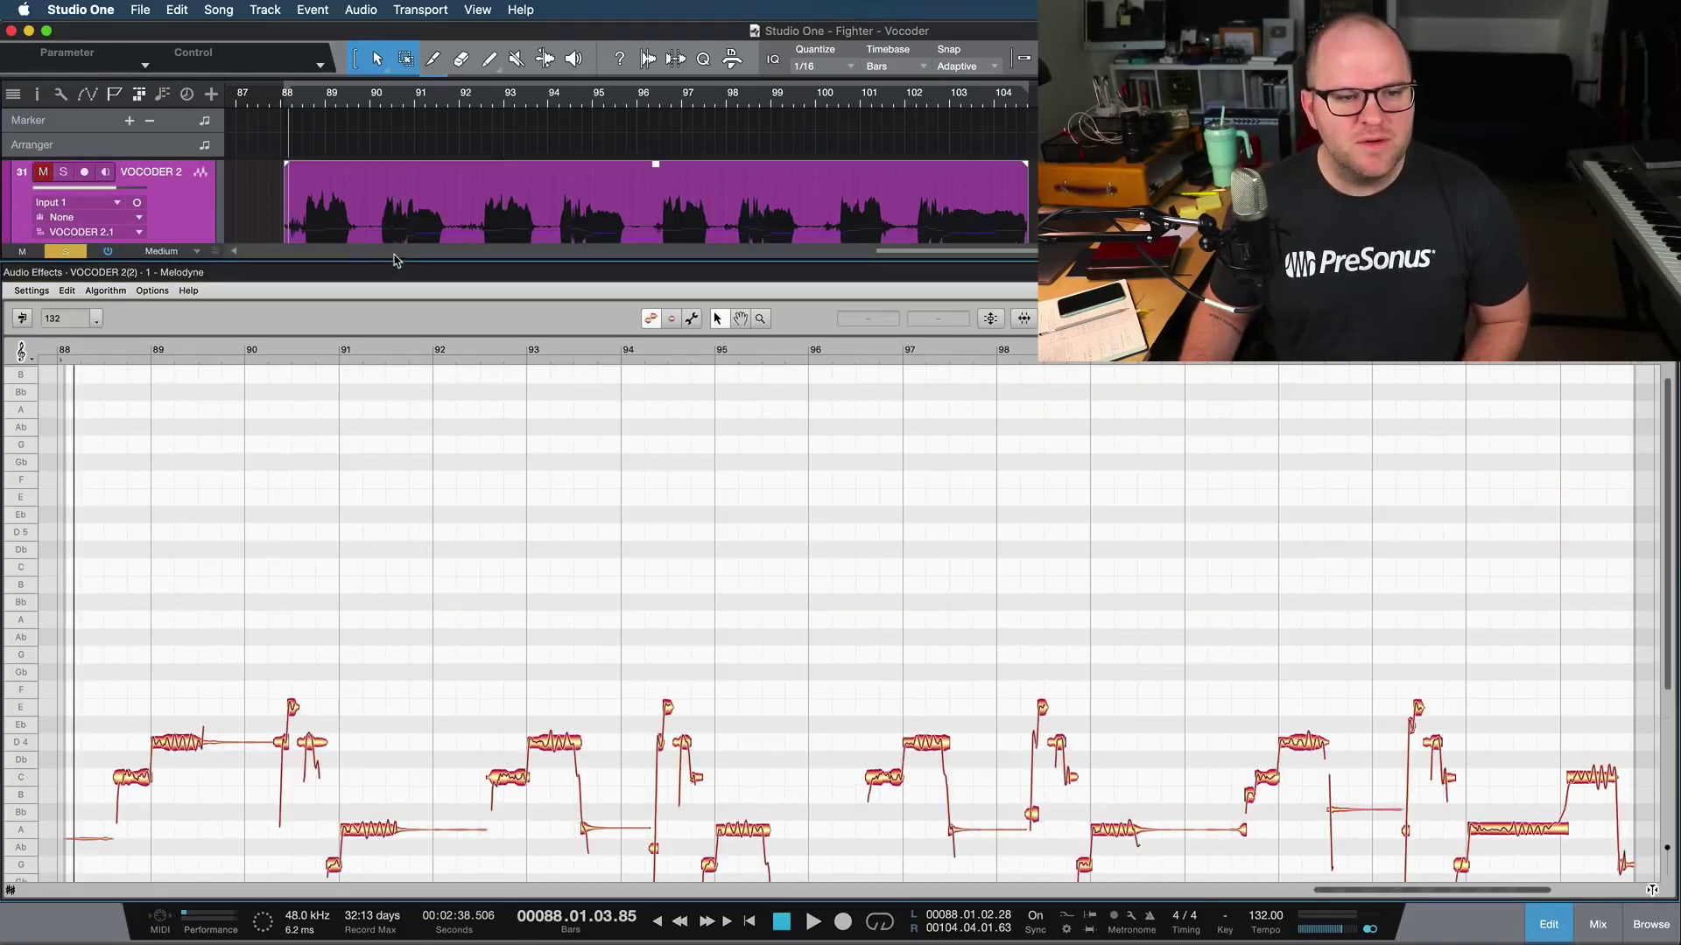
pyautogui.moveTo(396, 208); pyautogui.dragTo(398, 213)
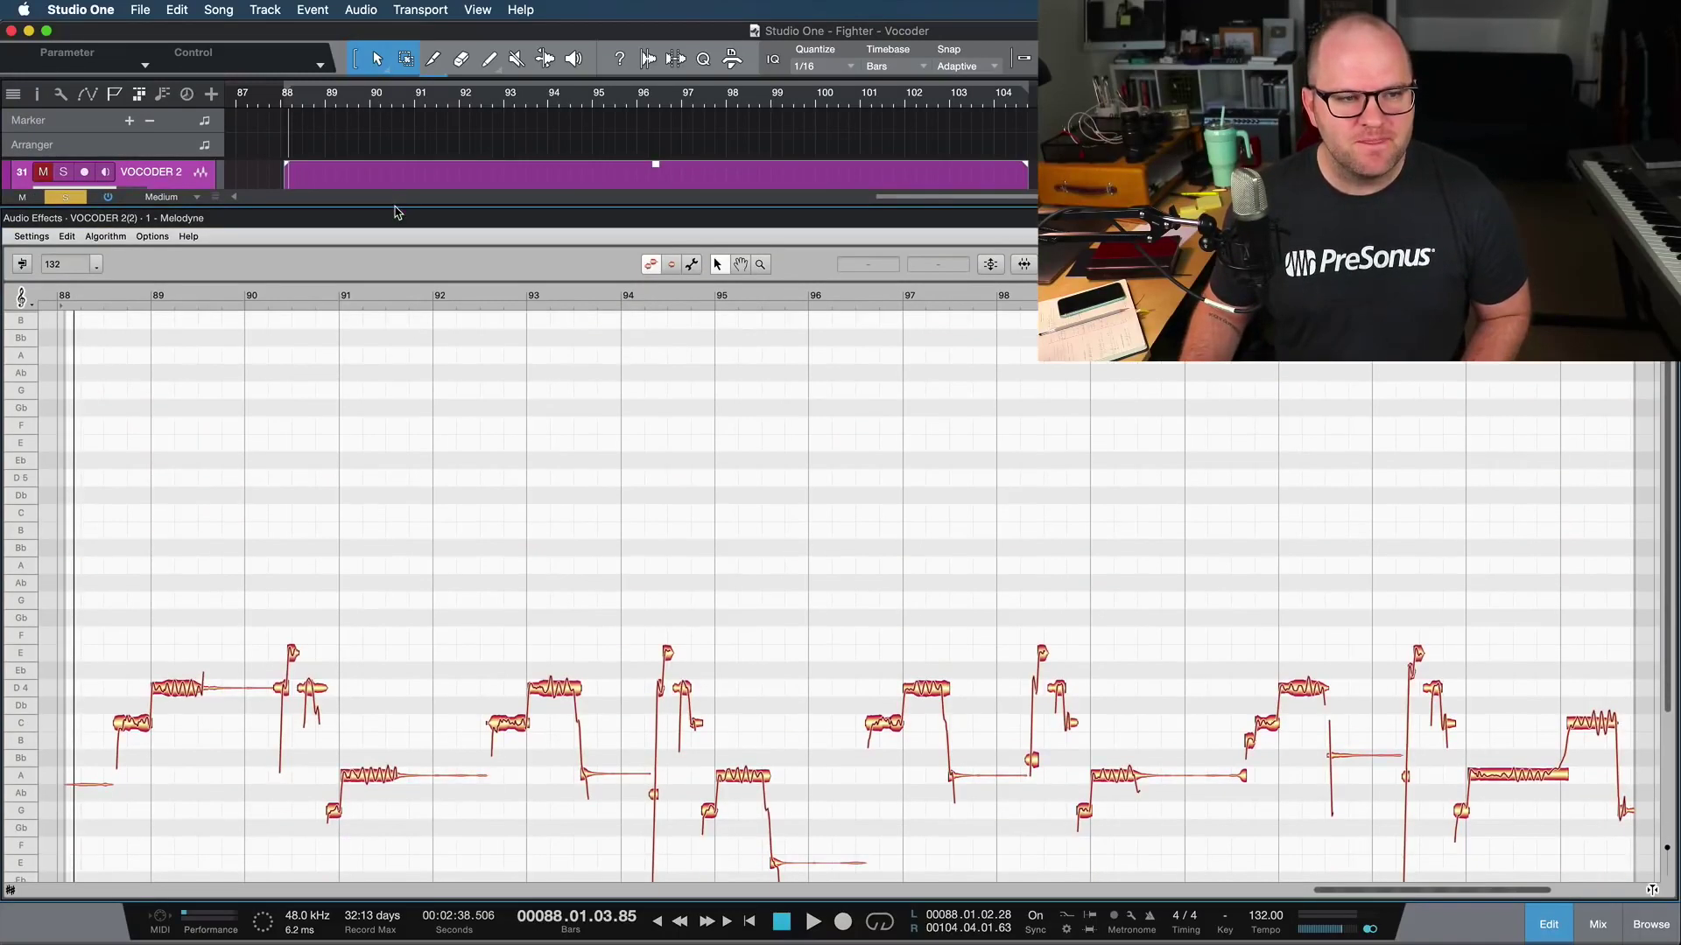
# Close the editor, solo VOX together with VOCODER 1, and play both from bar 88
pyautogui.press('F3')
pyautogui.press('F3')
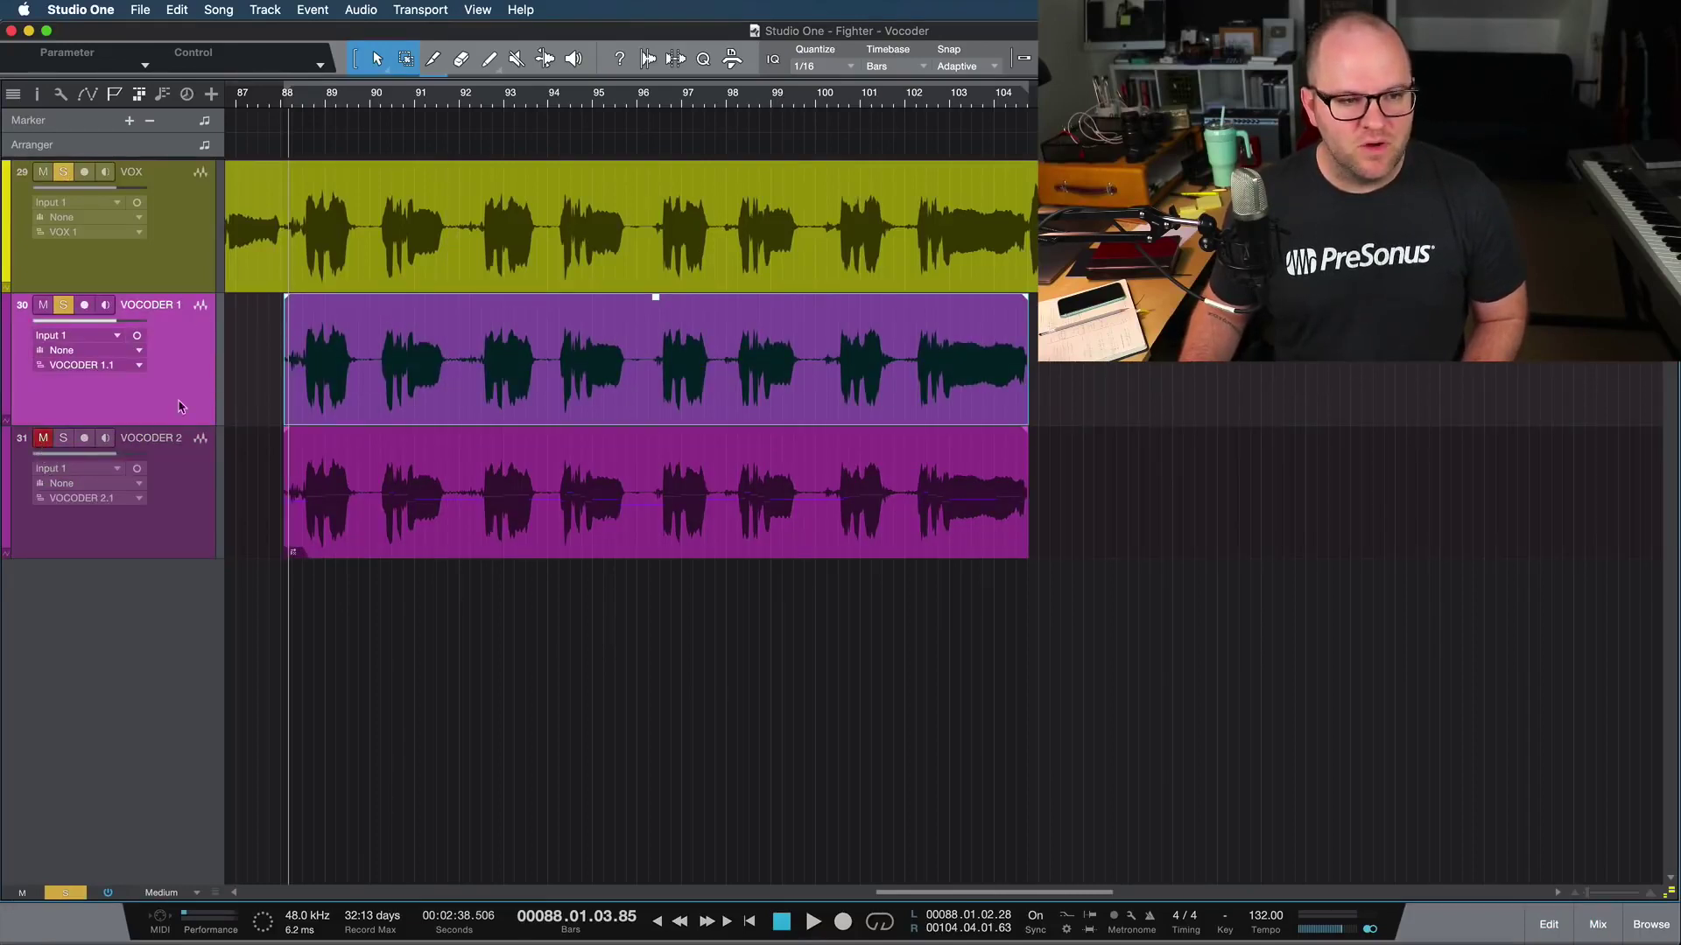
pyautogui.press('space')
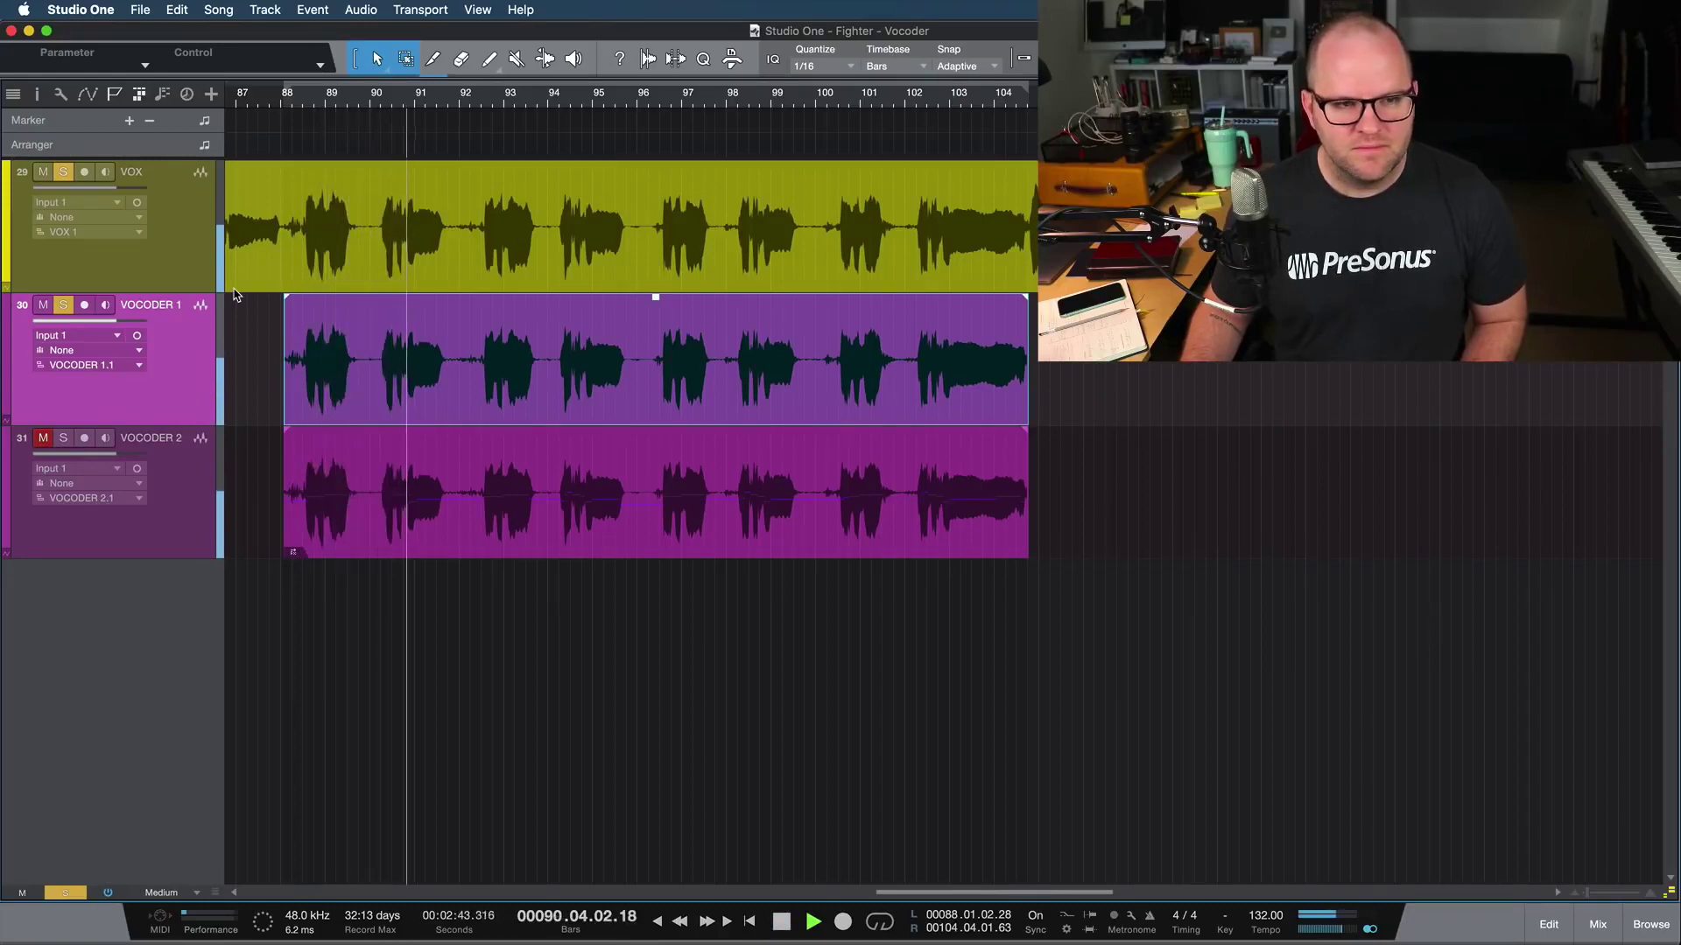
pyautogui.press('space')
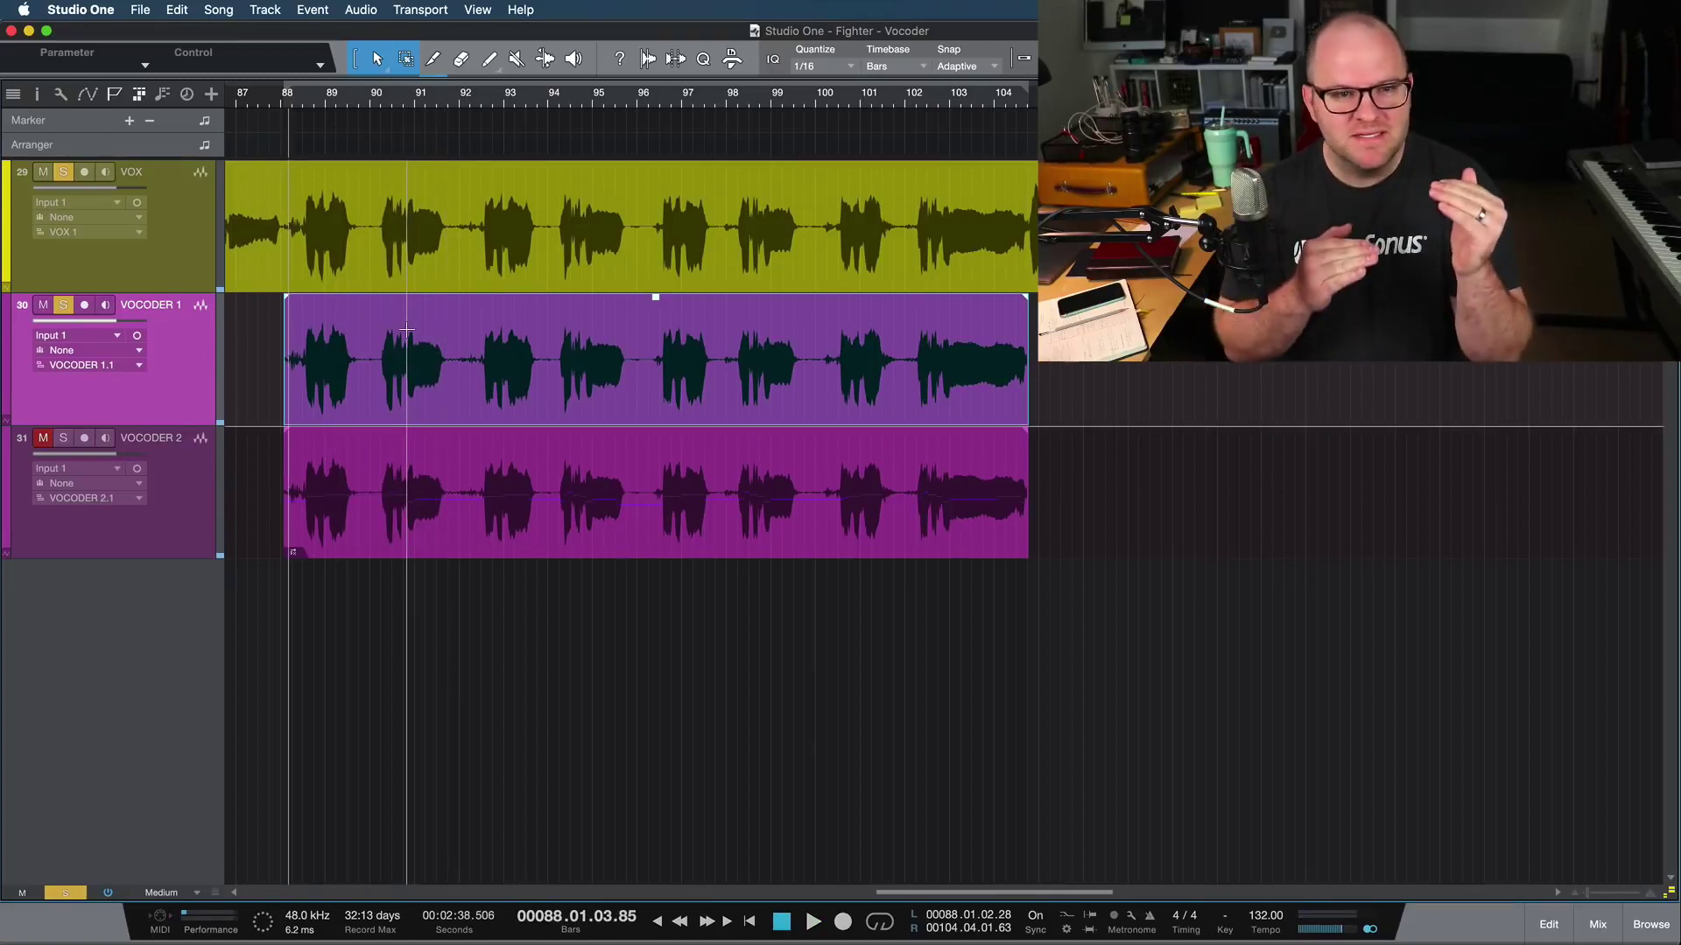
# Play the soloed VOX and VOCODER 1 tracks together from bar 88 and stop playback
pyautogui.press('space')
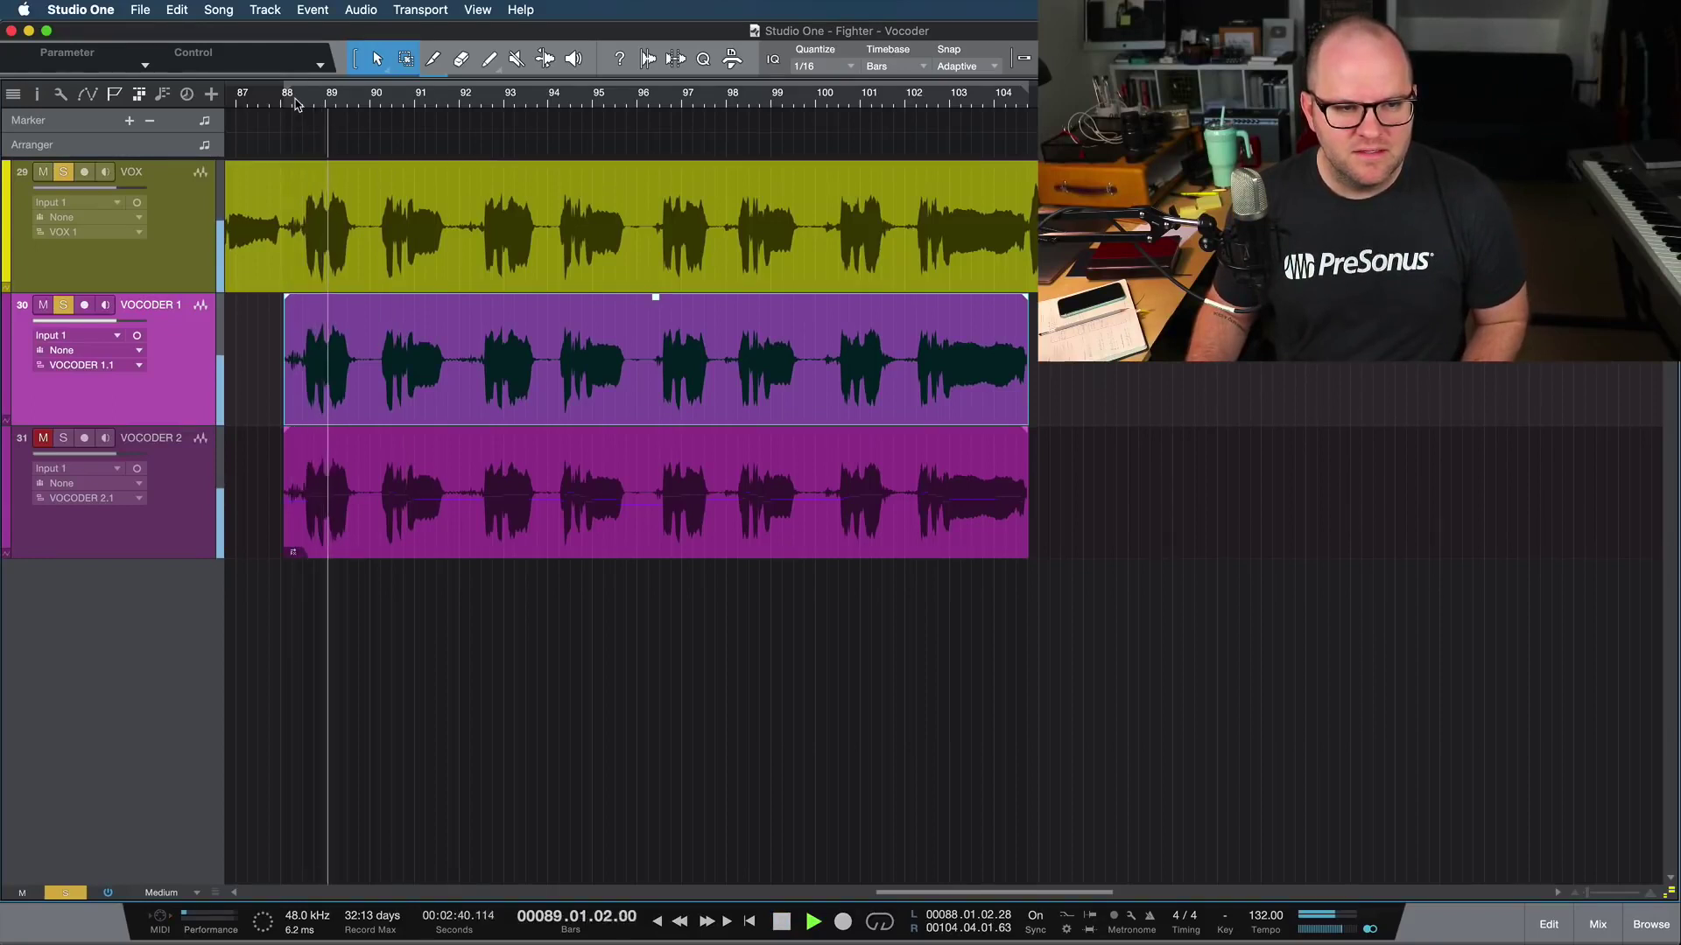
pyautogui.press('space')
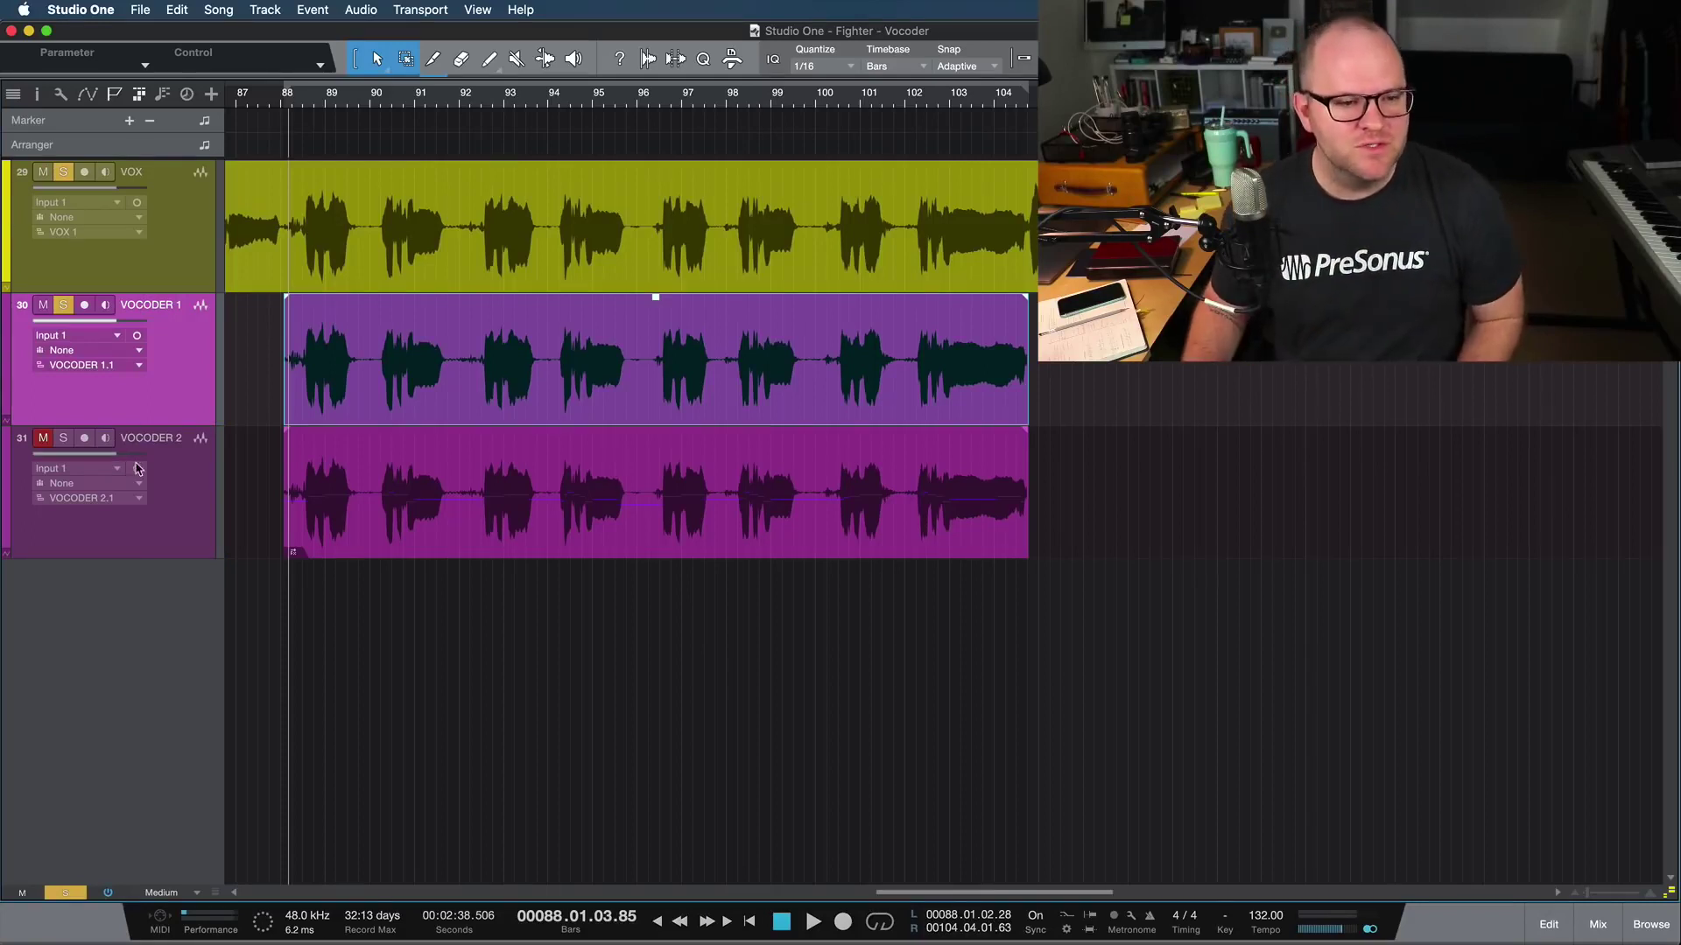
# Raise all notes of the VOCODER 2 clip by four semitones in Melodyne and play them back
pyautogui.doubleClick(457, 542)
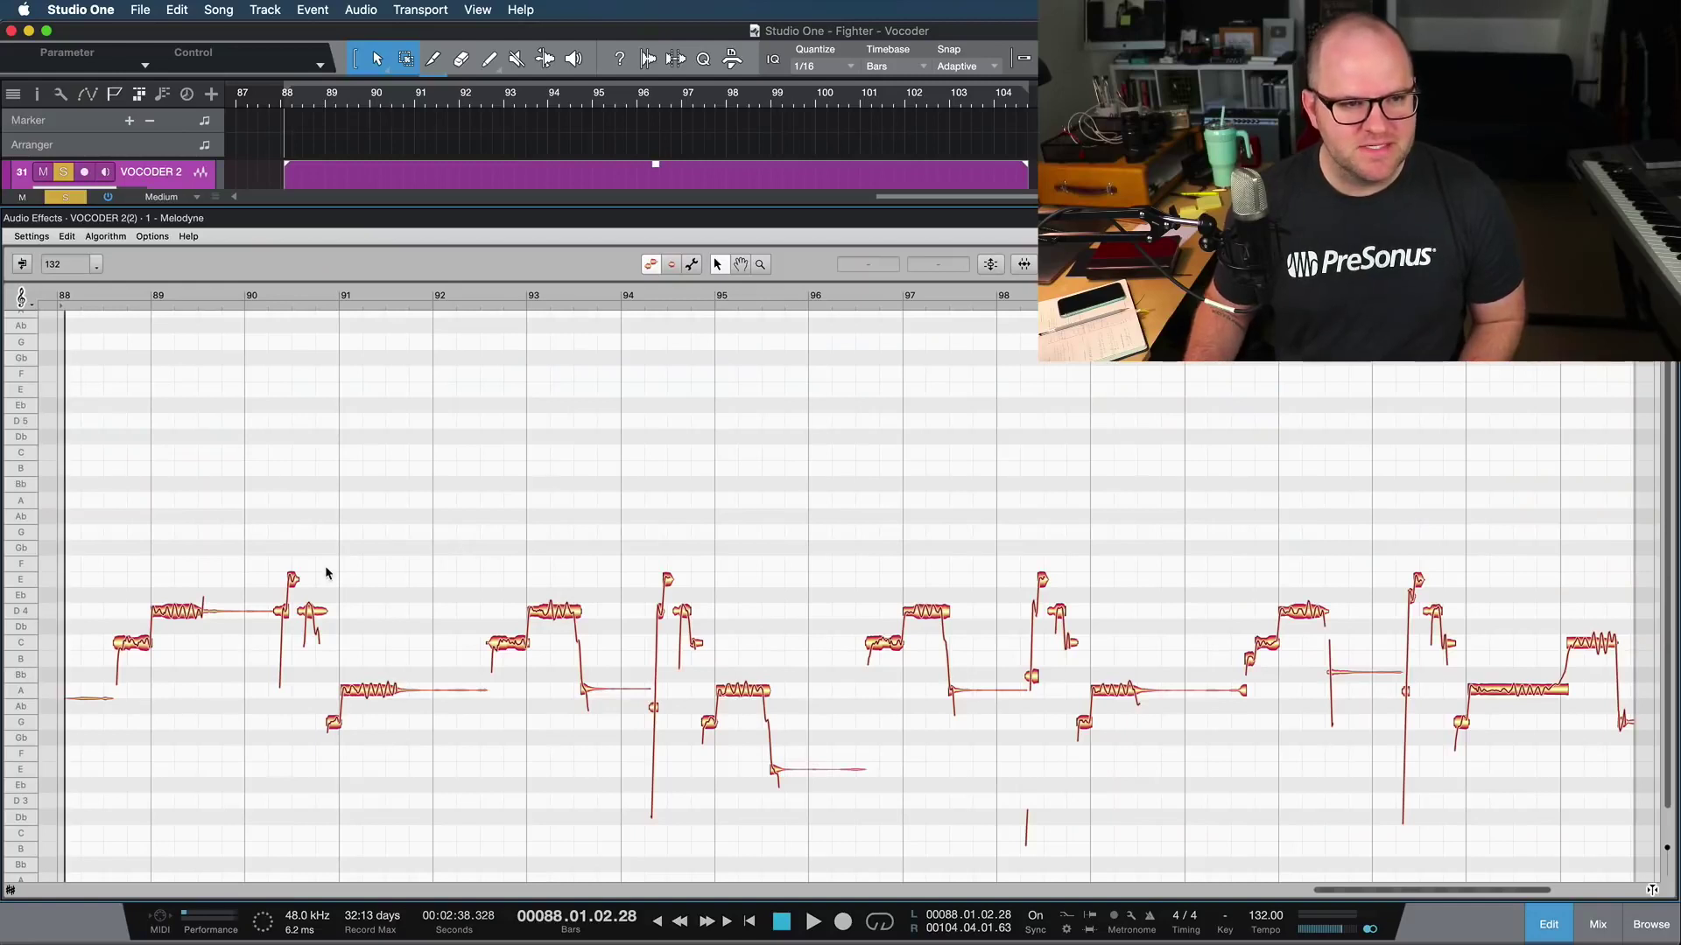
pyautogui.press('space')
pyautogui.press('super+a')
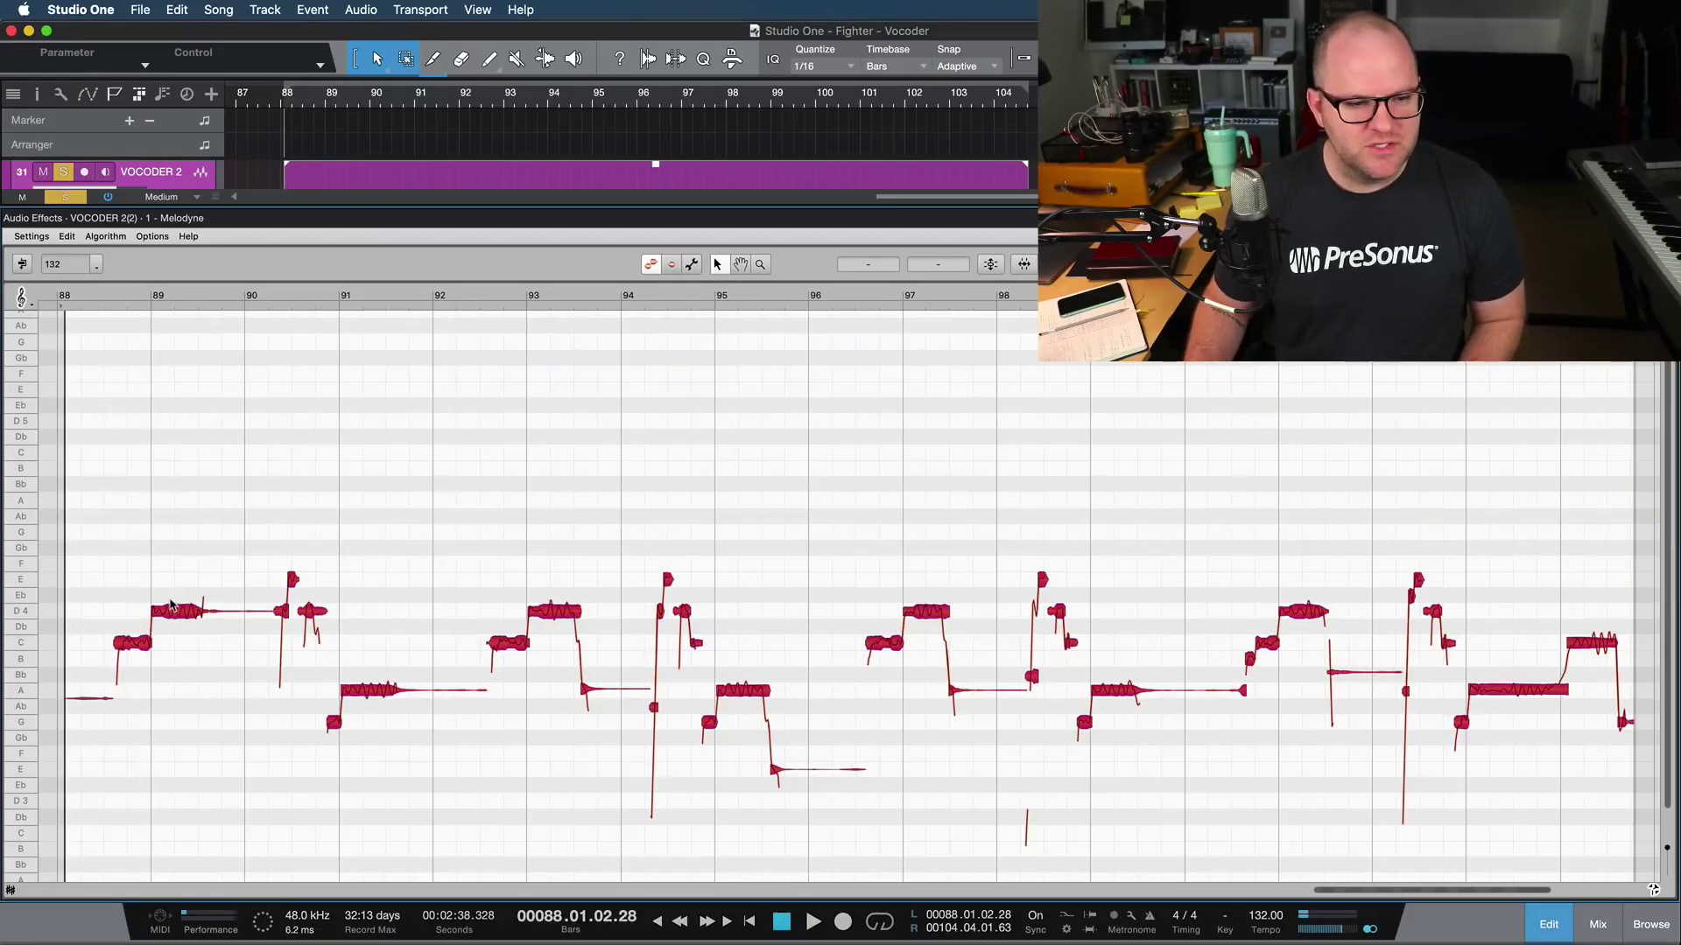
pyautogui.moveTo(184, 617); pyautogui.dragTo(192, 548)
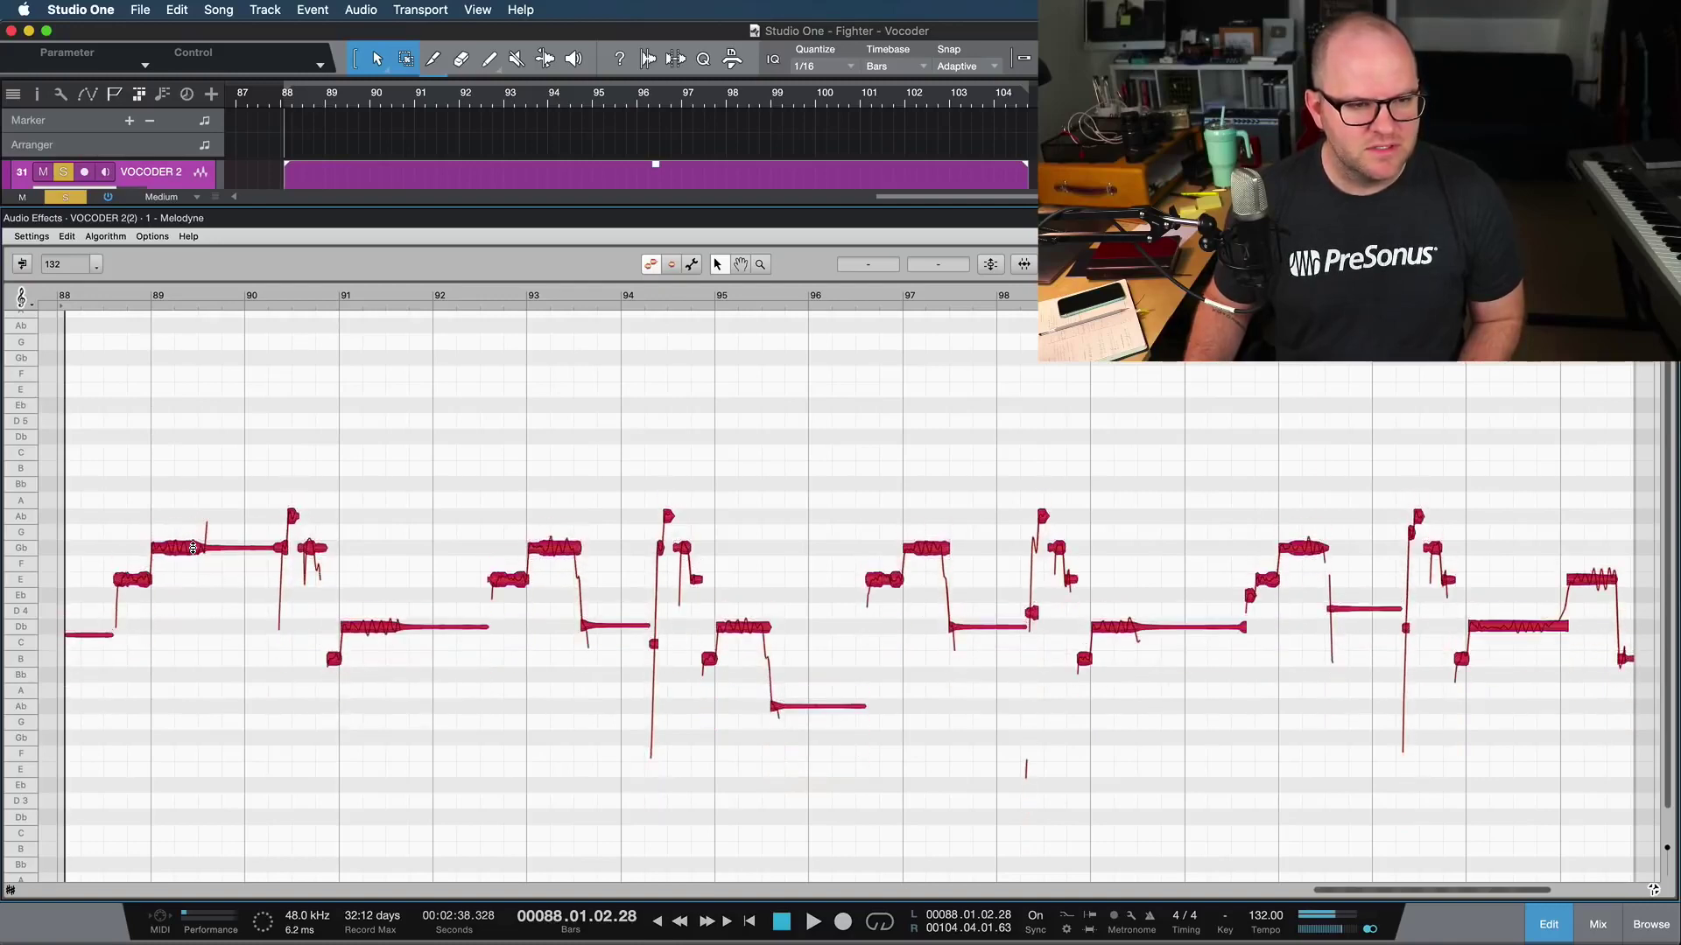
pyautogui.press('space')
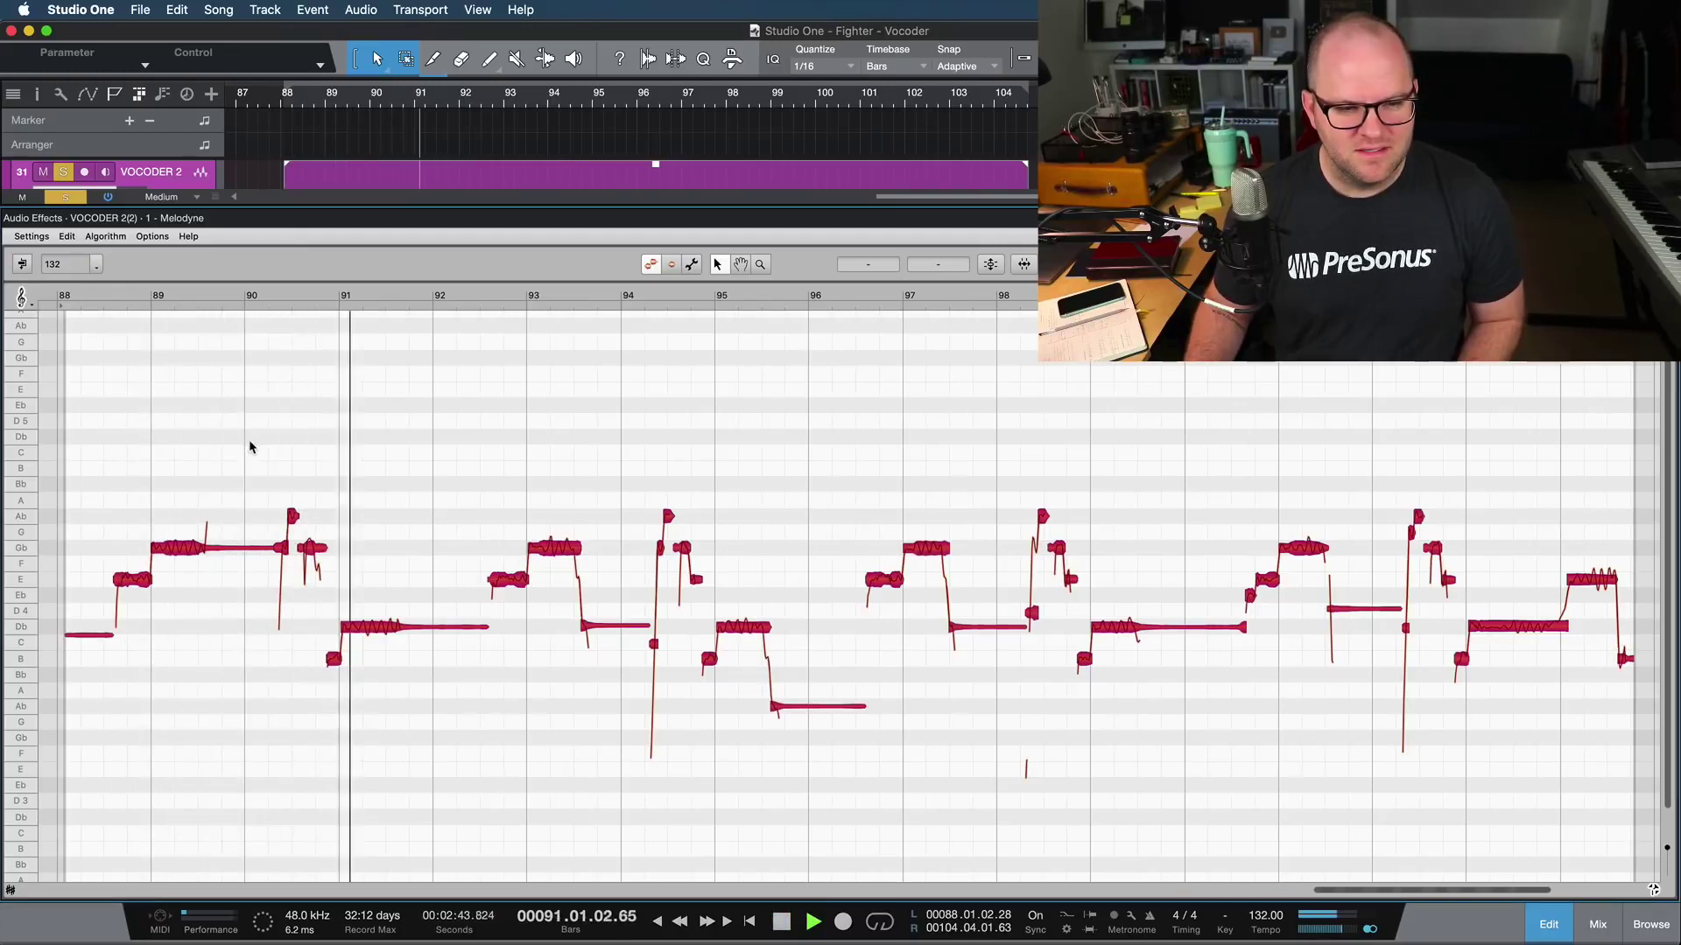
pyautogui.press('space')
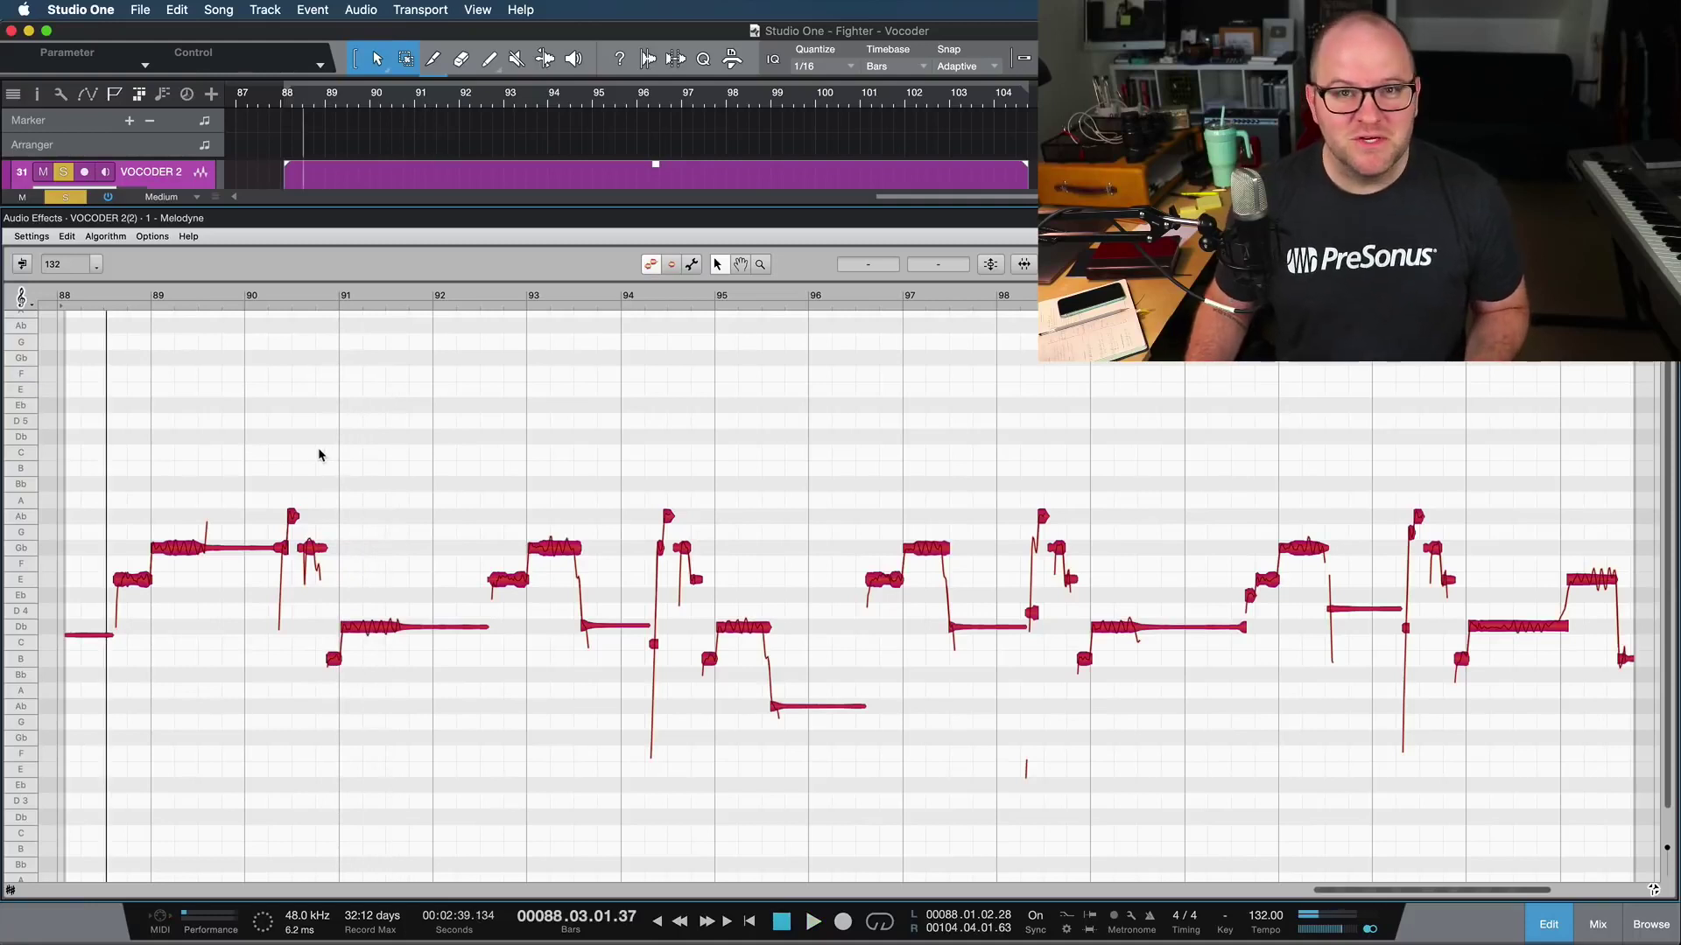
# Lower only the high Gb and Ab notes of VOCODER 2 by one semitone to F and G, and play the result
pyautogui.click(168, 451)
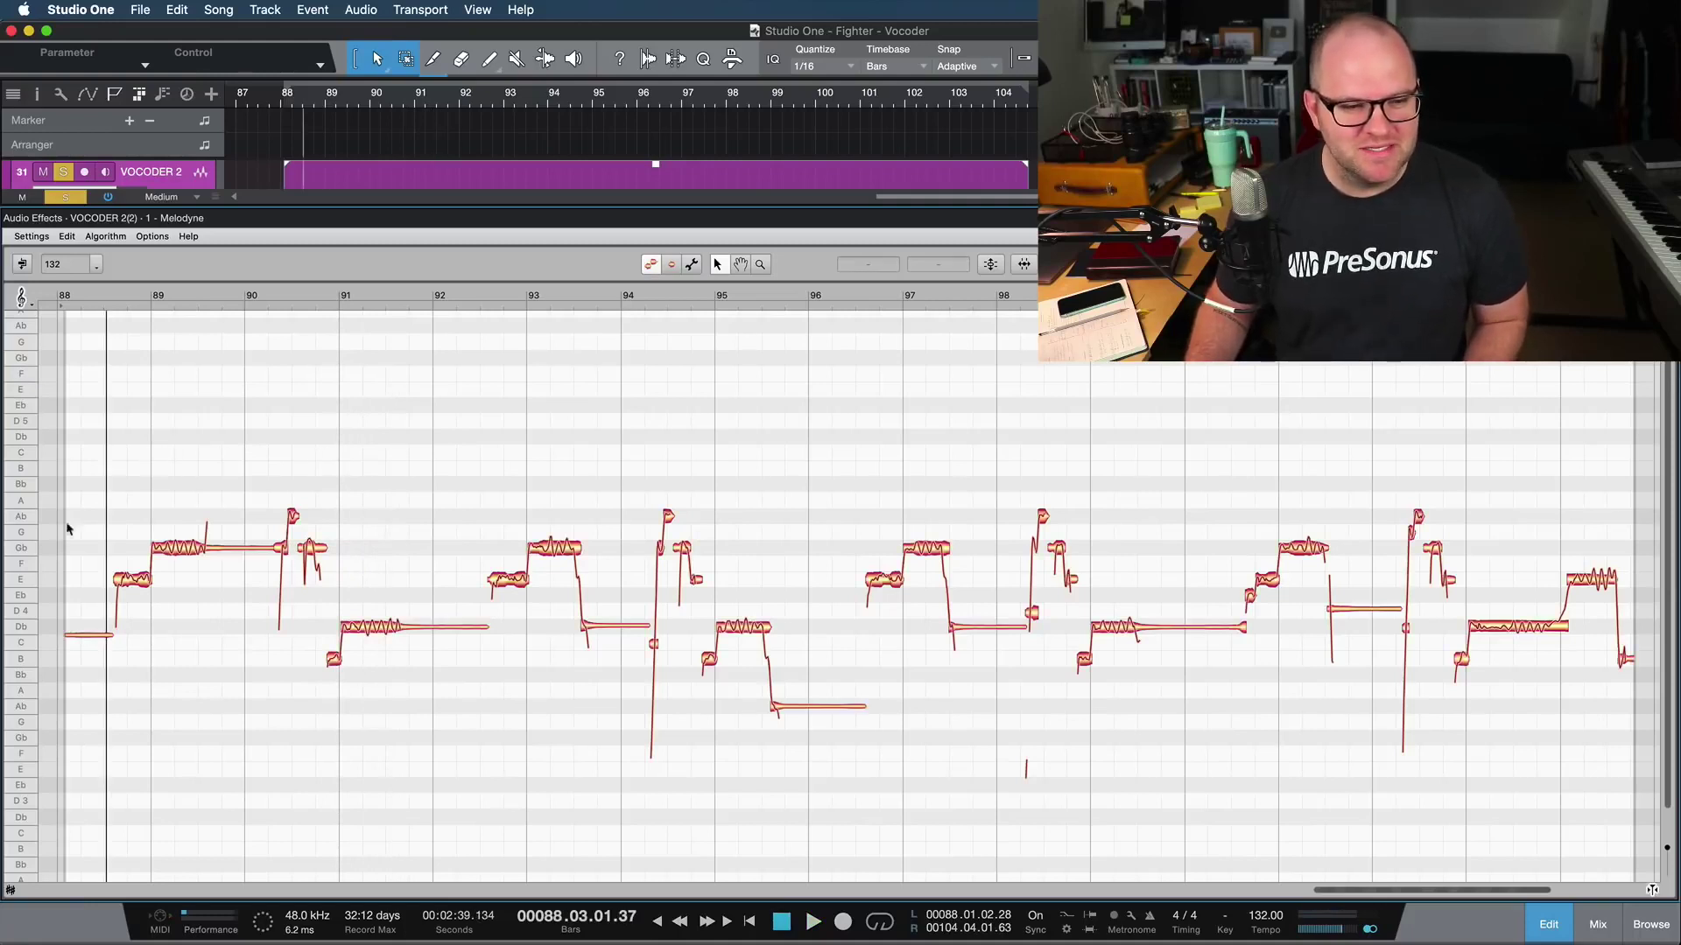
pyautogui.moveTo(174, 474); pyautogui.dragTo(1539, 595)
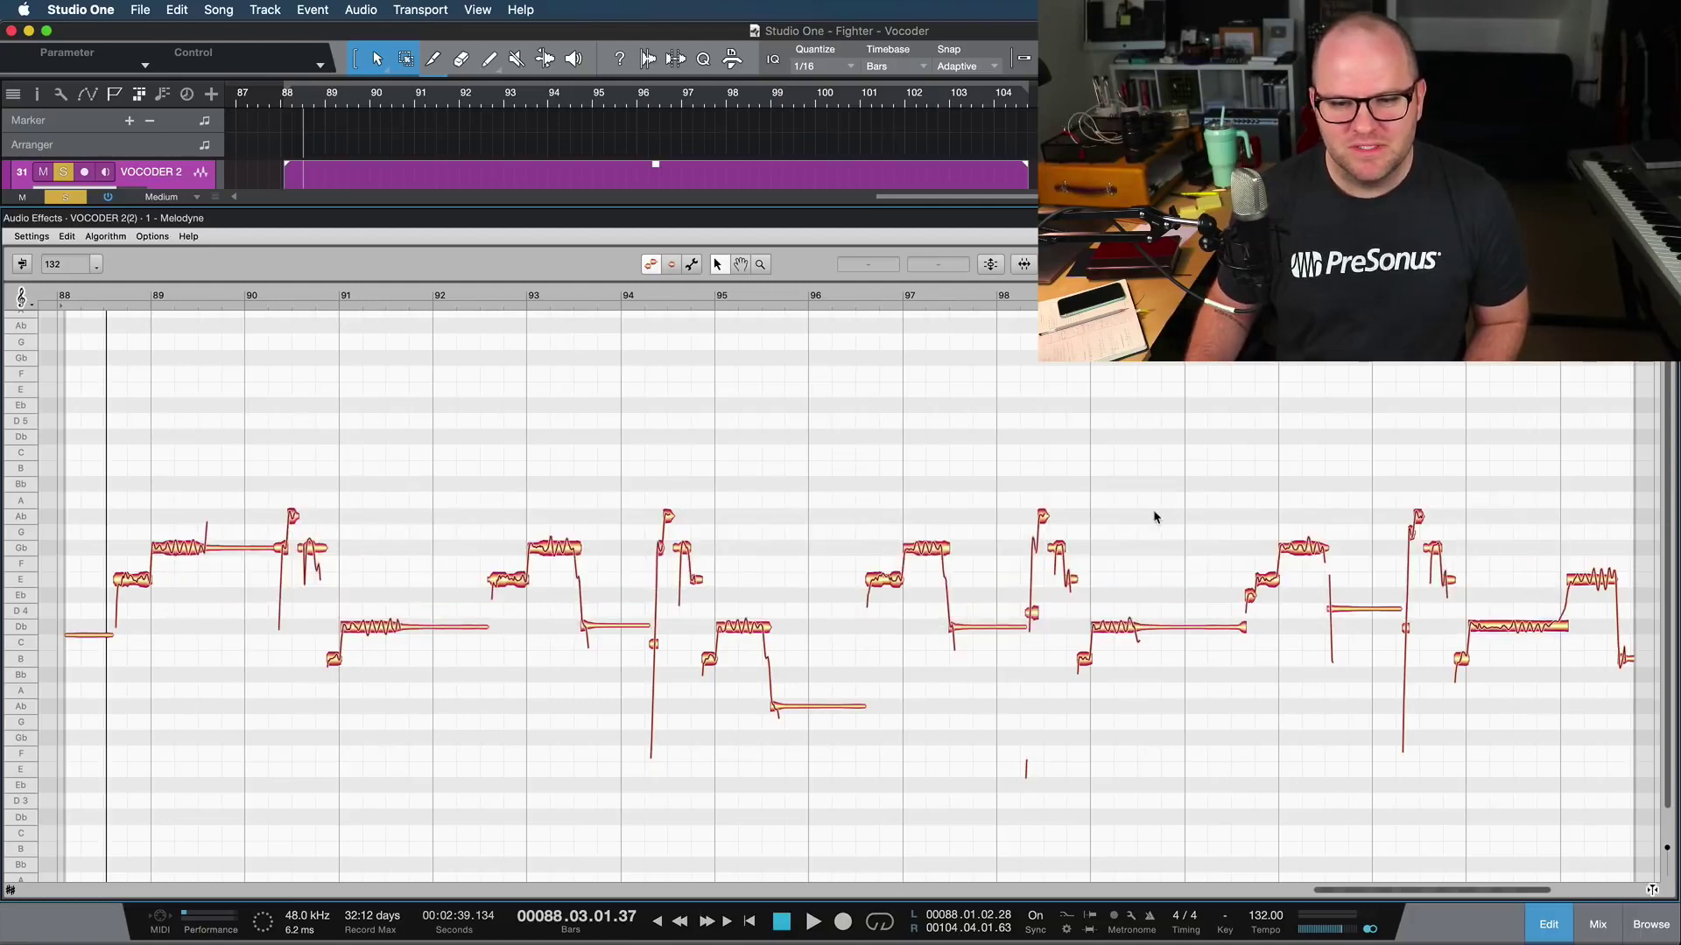
pyautogui.scroll(-3, 1153, 510)
pyautogui.moveTo(1534, 500); pyautogui.dragTo(357, 549)
pyautogui.click(312, 302)
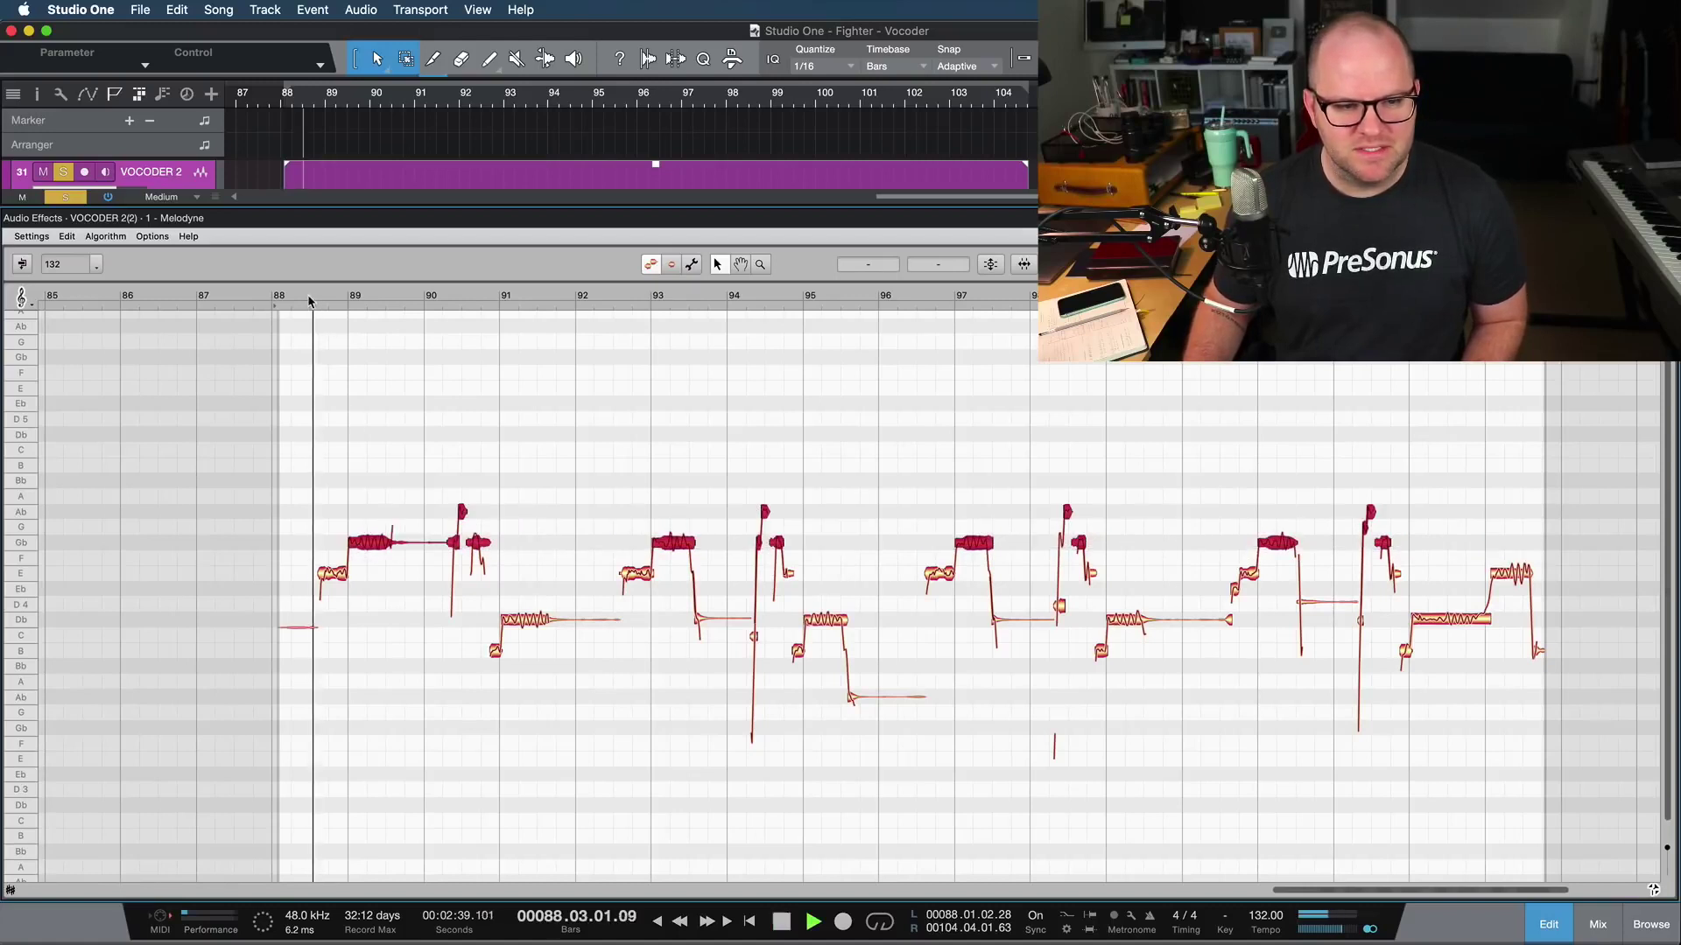
pyautogui.press('space')
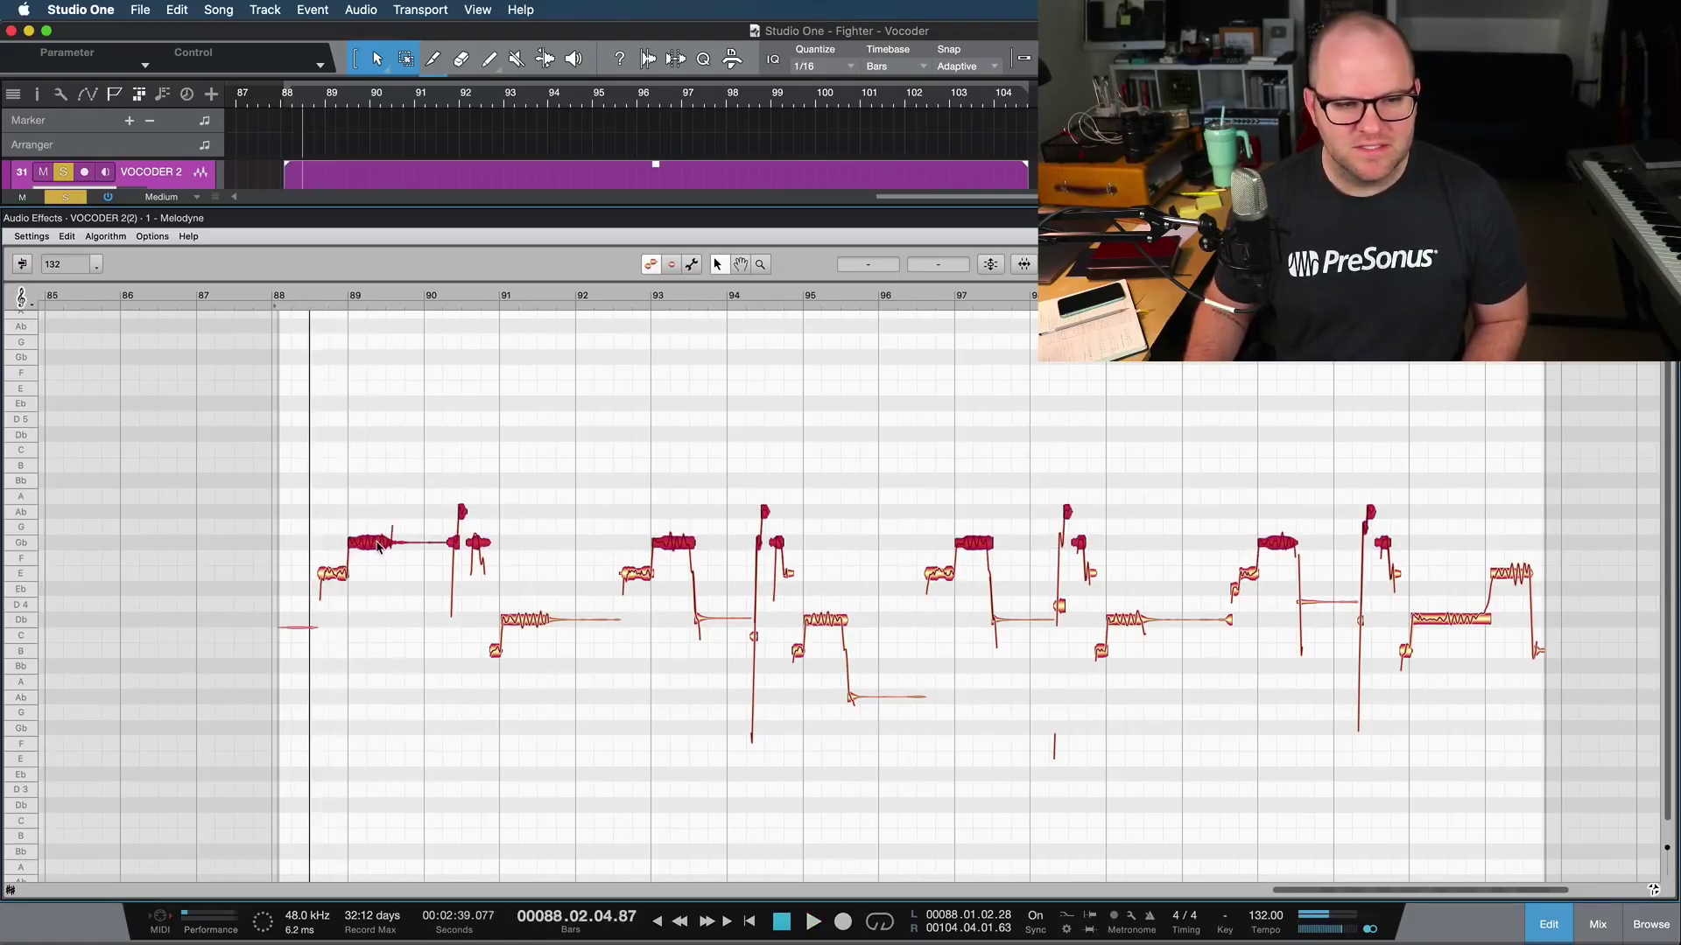
pyautogui.moveTo(377, 547); pyautogui.dragTo(377, 561)
pyautogui.press('space')
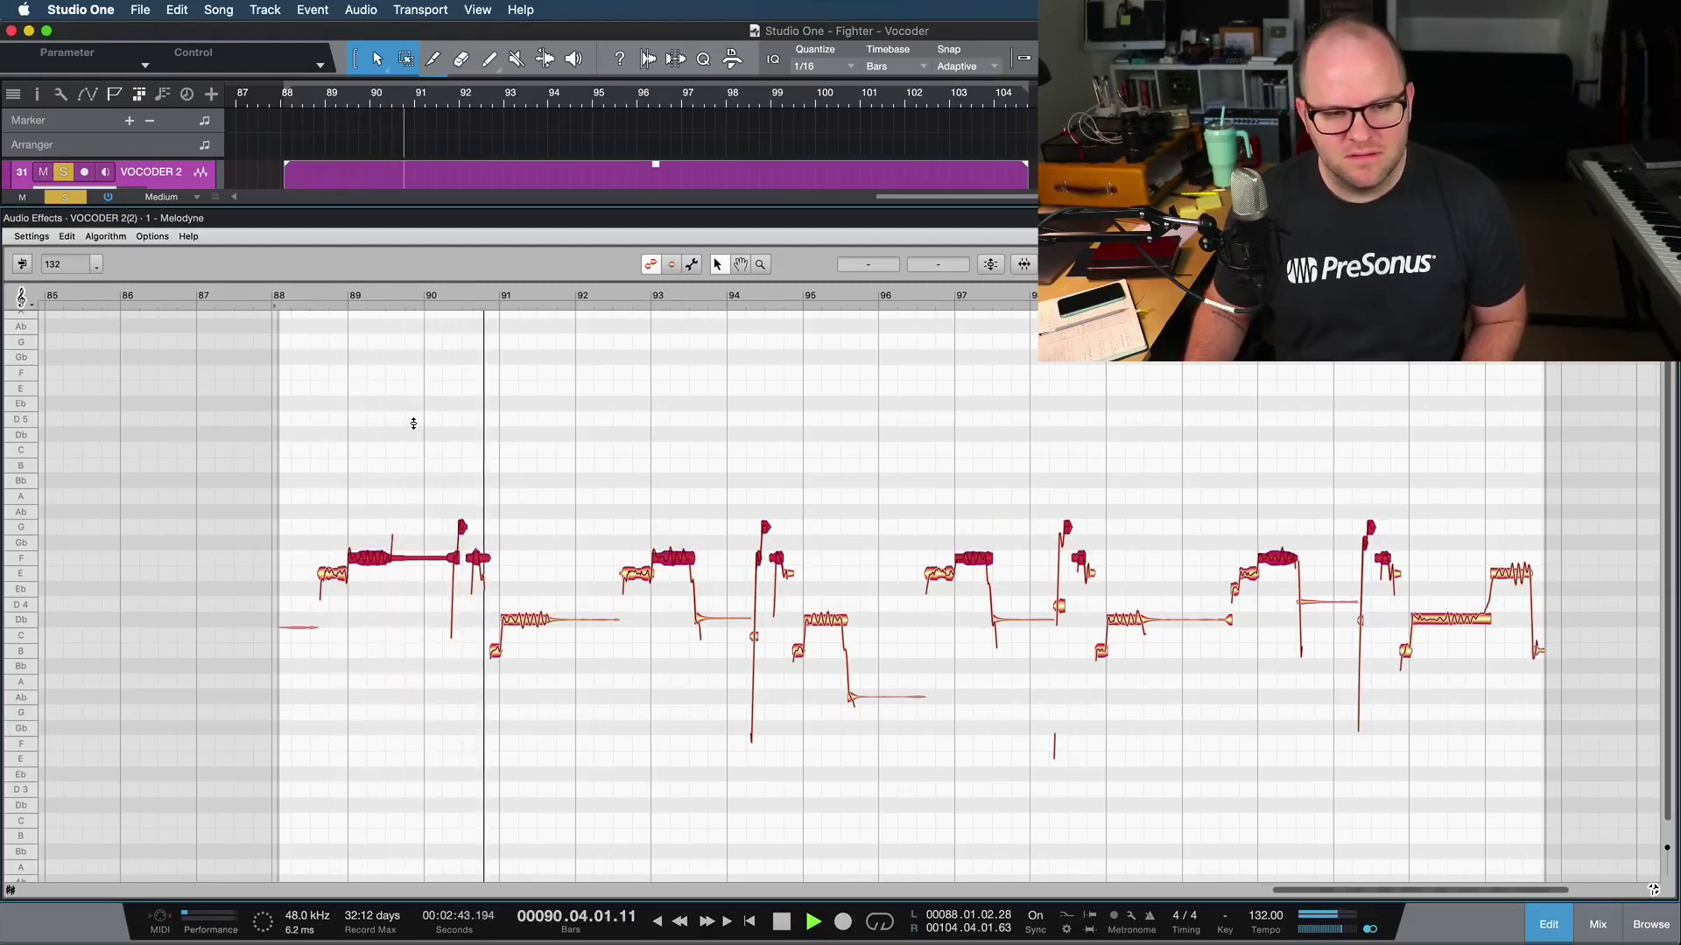
pyautogui.press('space')
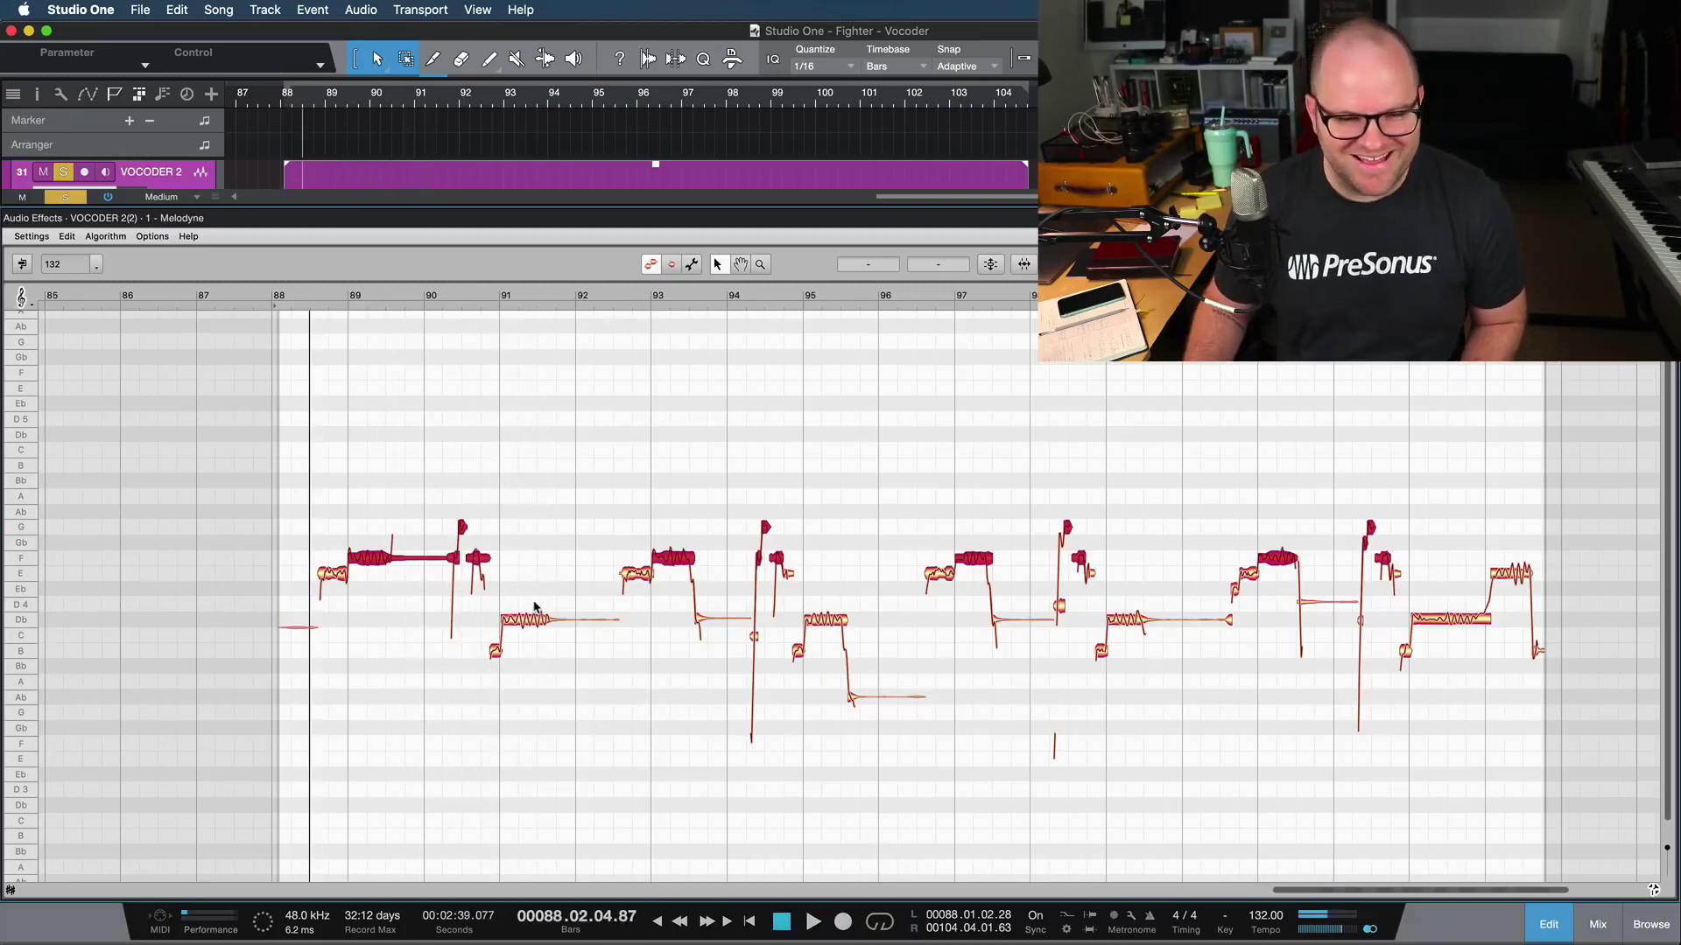
# Lower the Db notes of VOCODER 2 across all phrases by one semitone to C, and play the clip
pyautogui.moveTo(480, 621); pyautogui.dragTo(1458, 641)
pyautogui.press('space')
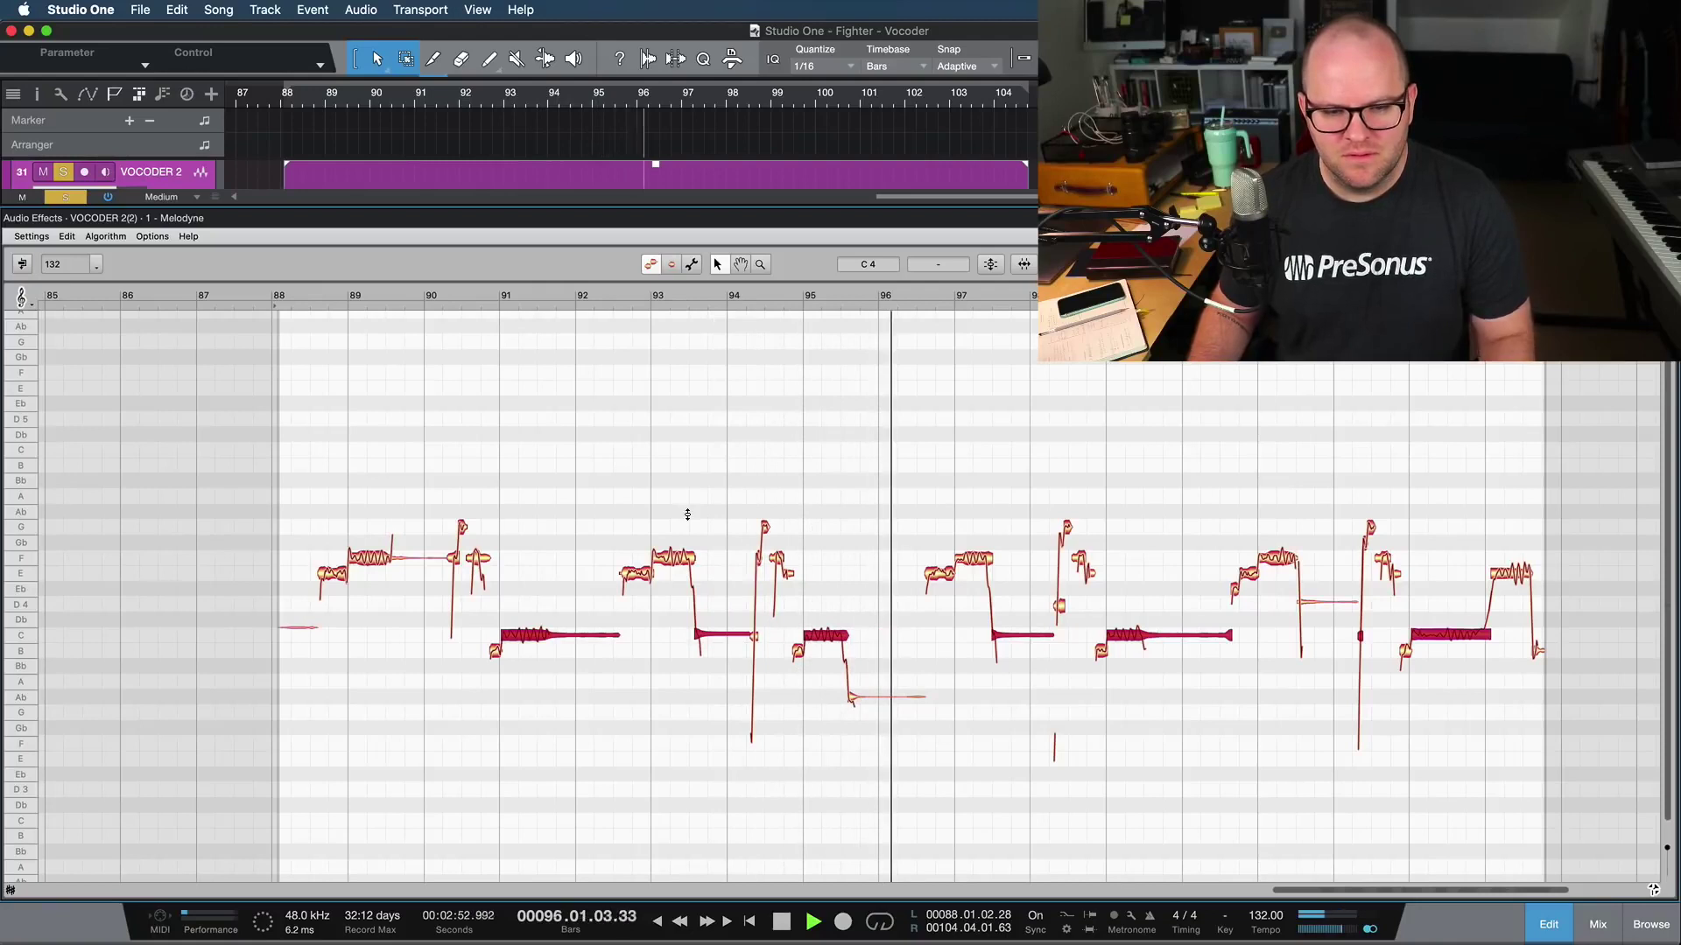
pyautogui.press('space')
# Raise the low Ab note after bar 95 to A 3, play from bar 95, and close the Melodyne editor
pyautogui.moveTo(858, 701); pyautogui.dragTo(862, 686)
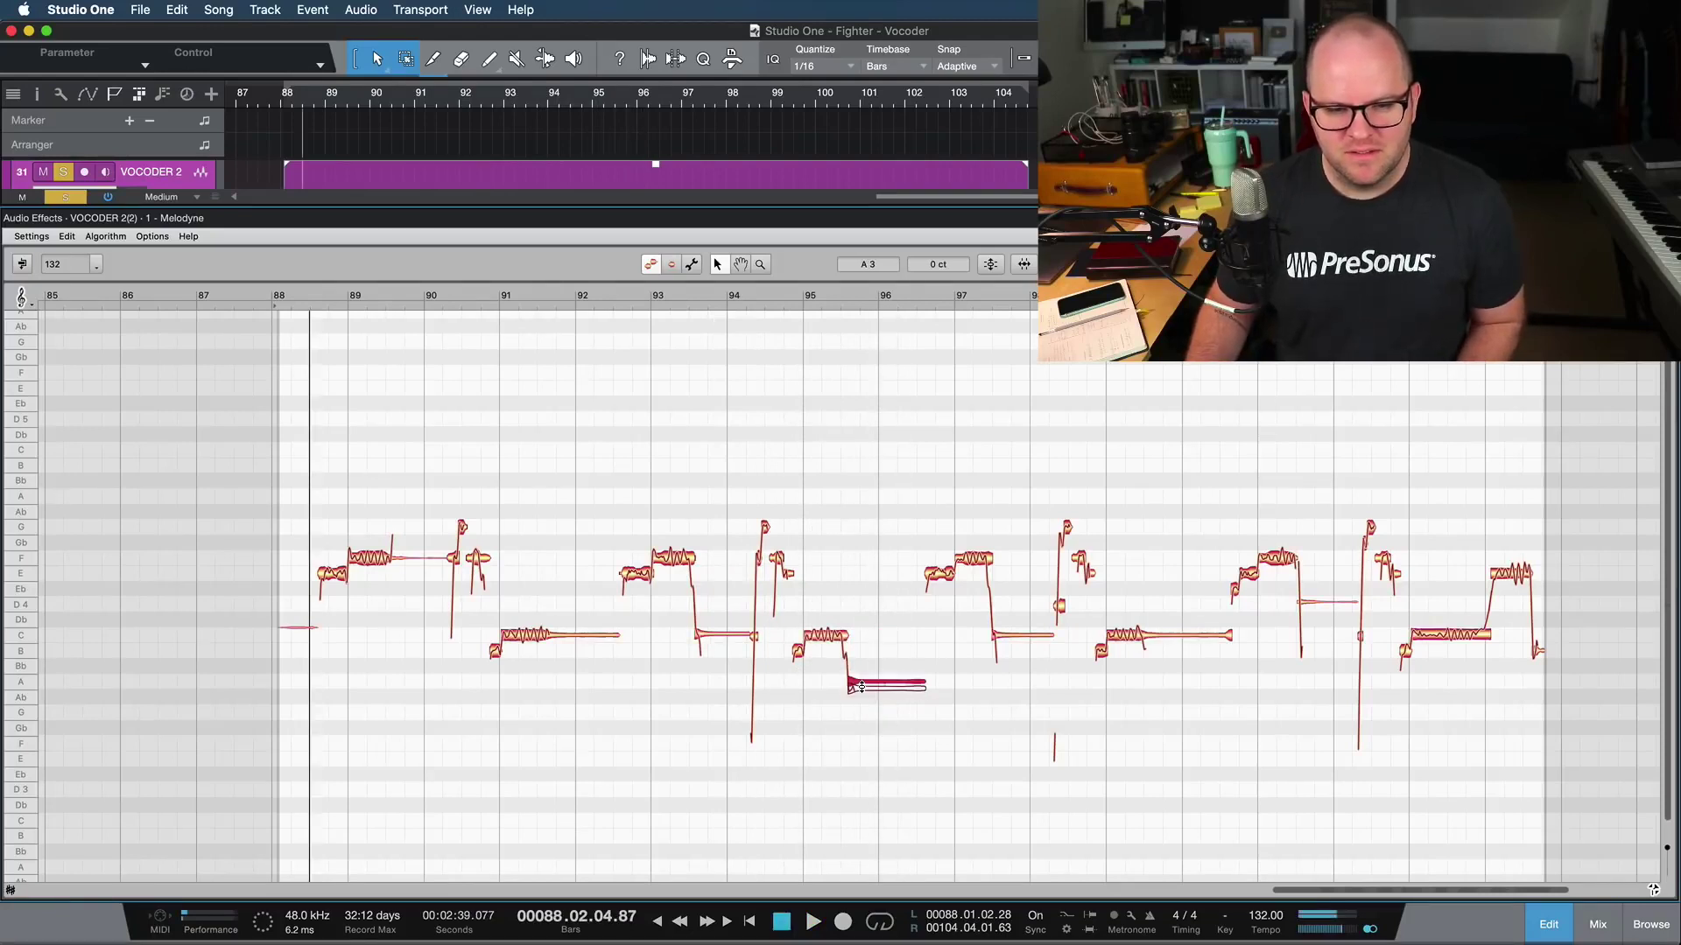
pyautogui.click(842, 297)
pyautogui.click(817, 297)
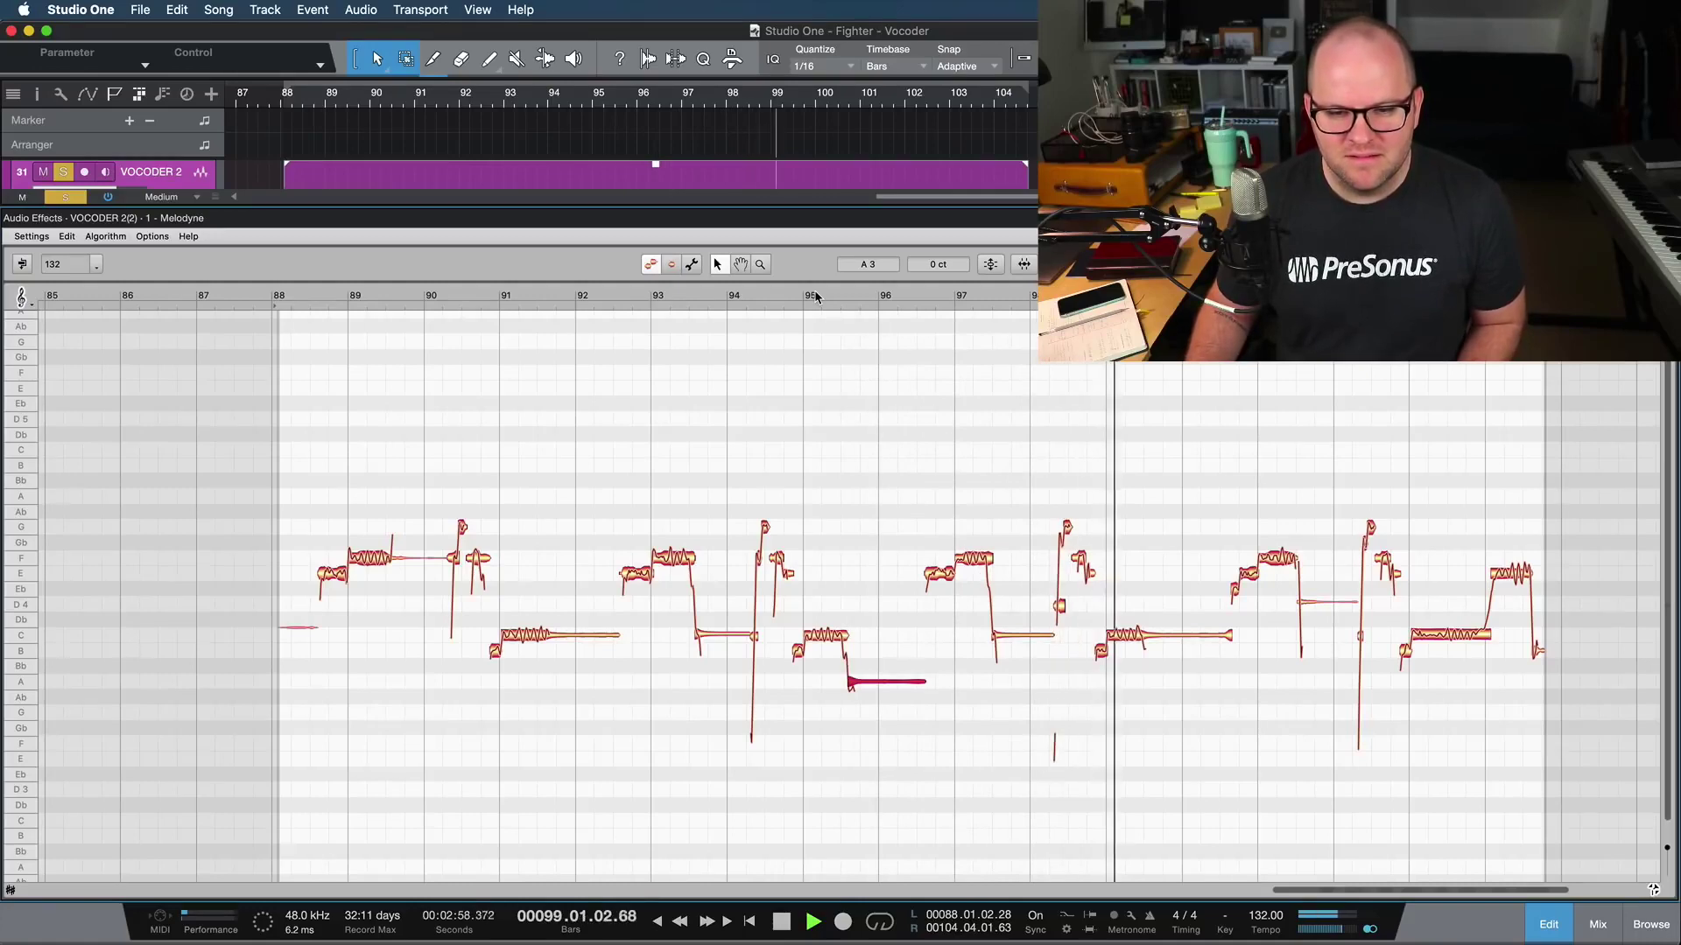
pyautogui.click(815, 297)
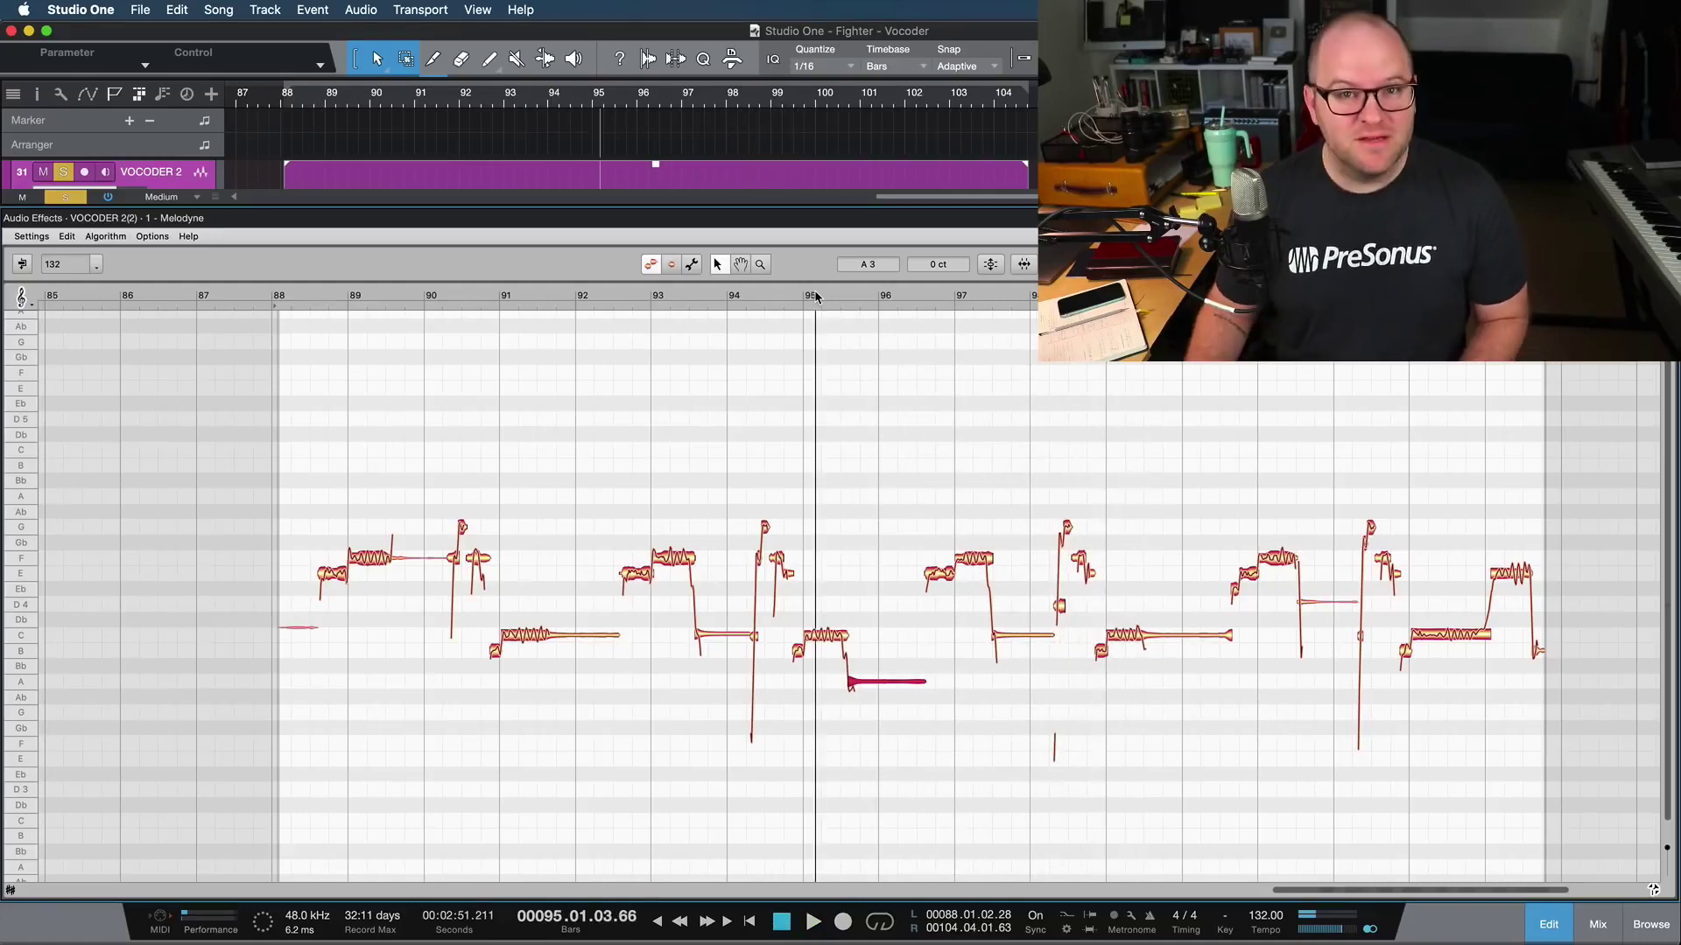
pyautogui.press('F3')
pyautogui.press('F3')
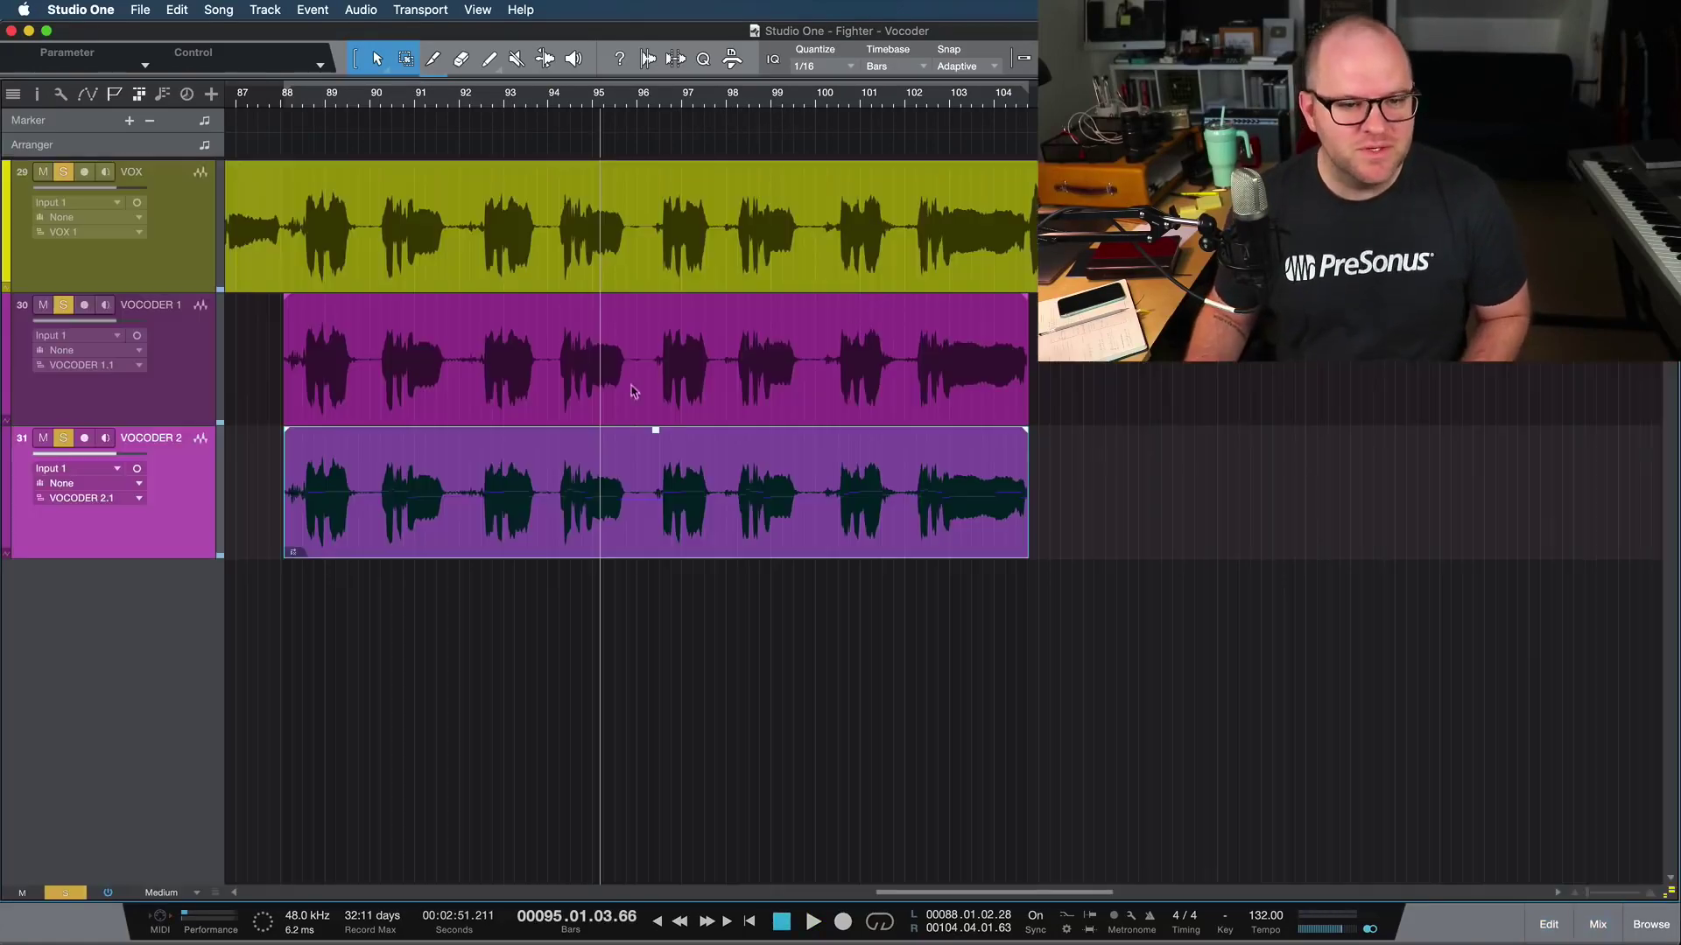
# Duplicate the VOCODER 2 track completely with its clip, and render the tuned clip on the original VOCODER 2 track
pyautogui.rightClick(183, 513)
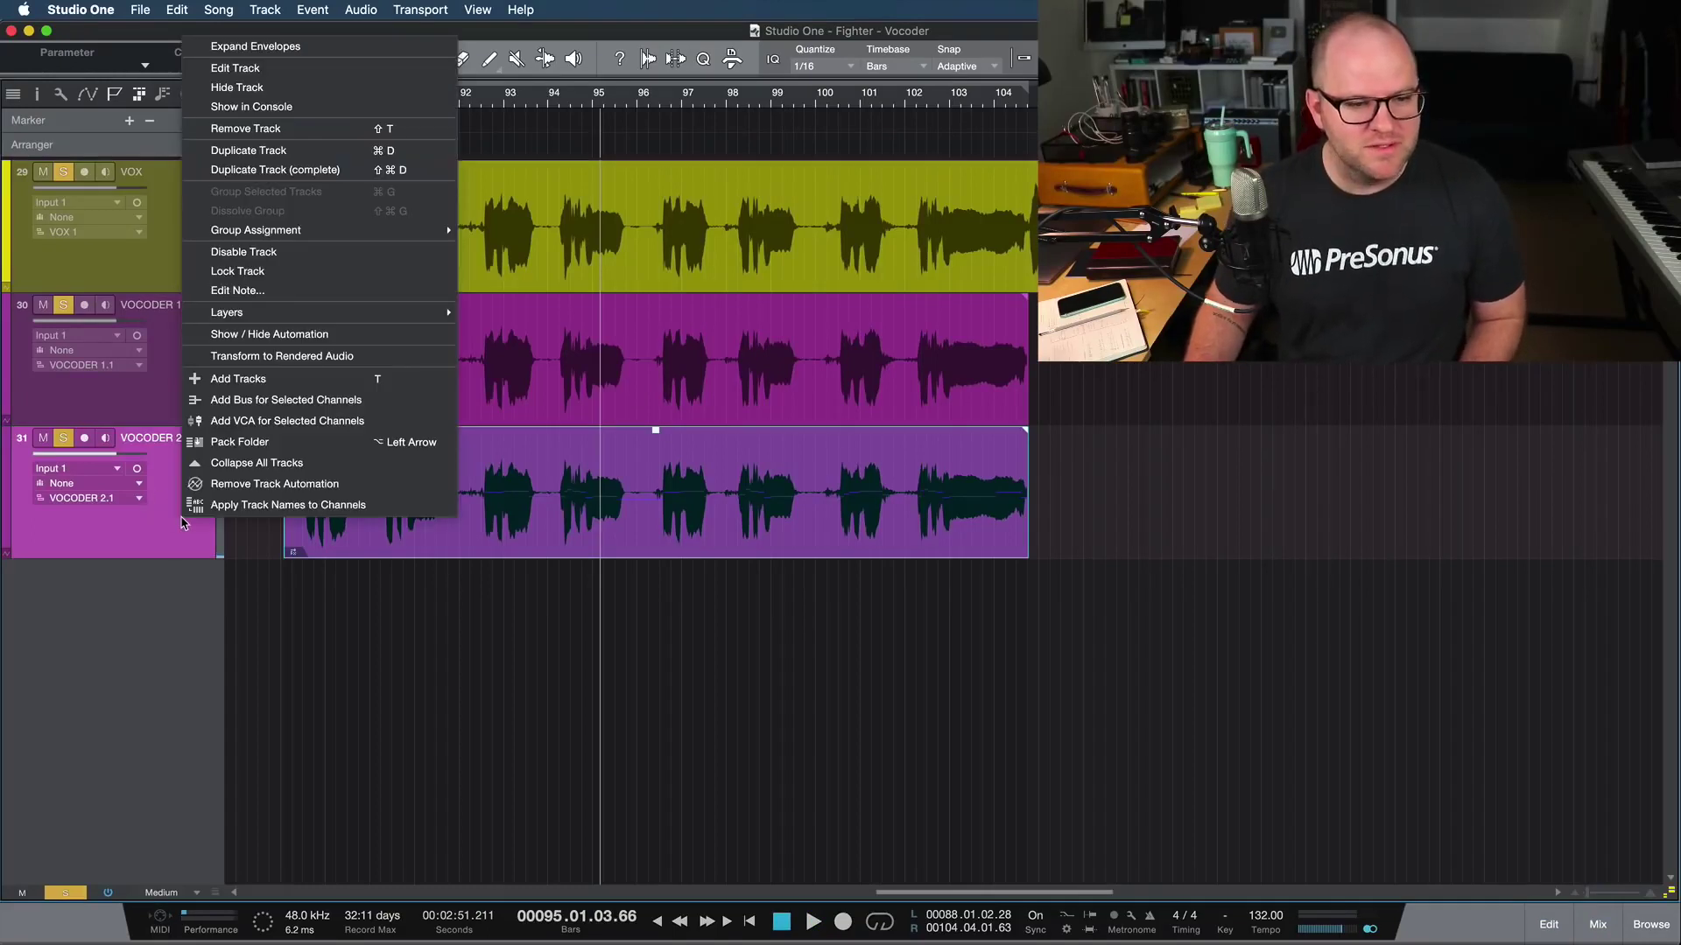
pyautogui.click(257, 171)
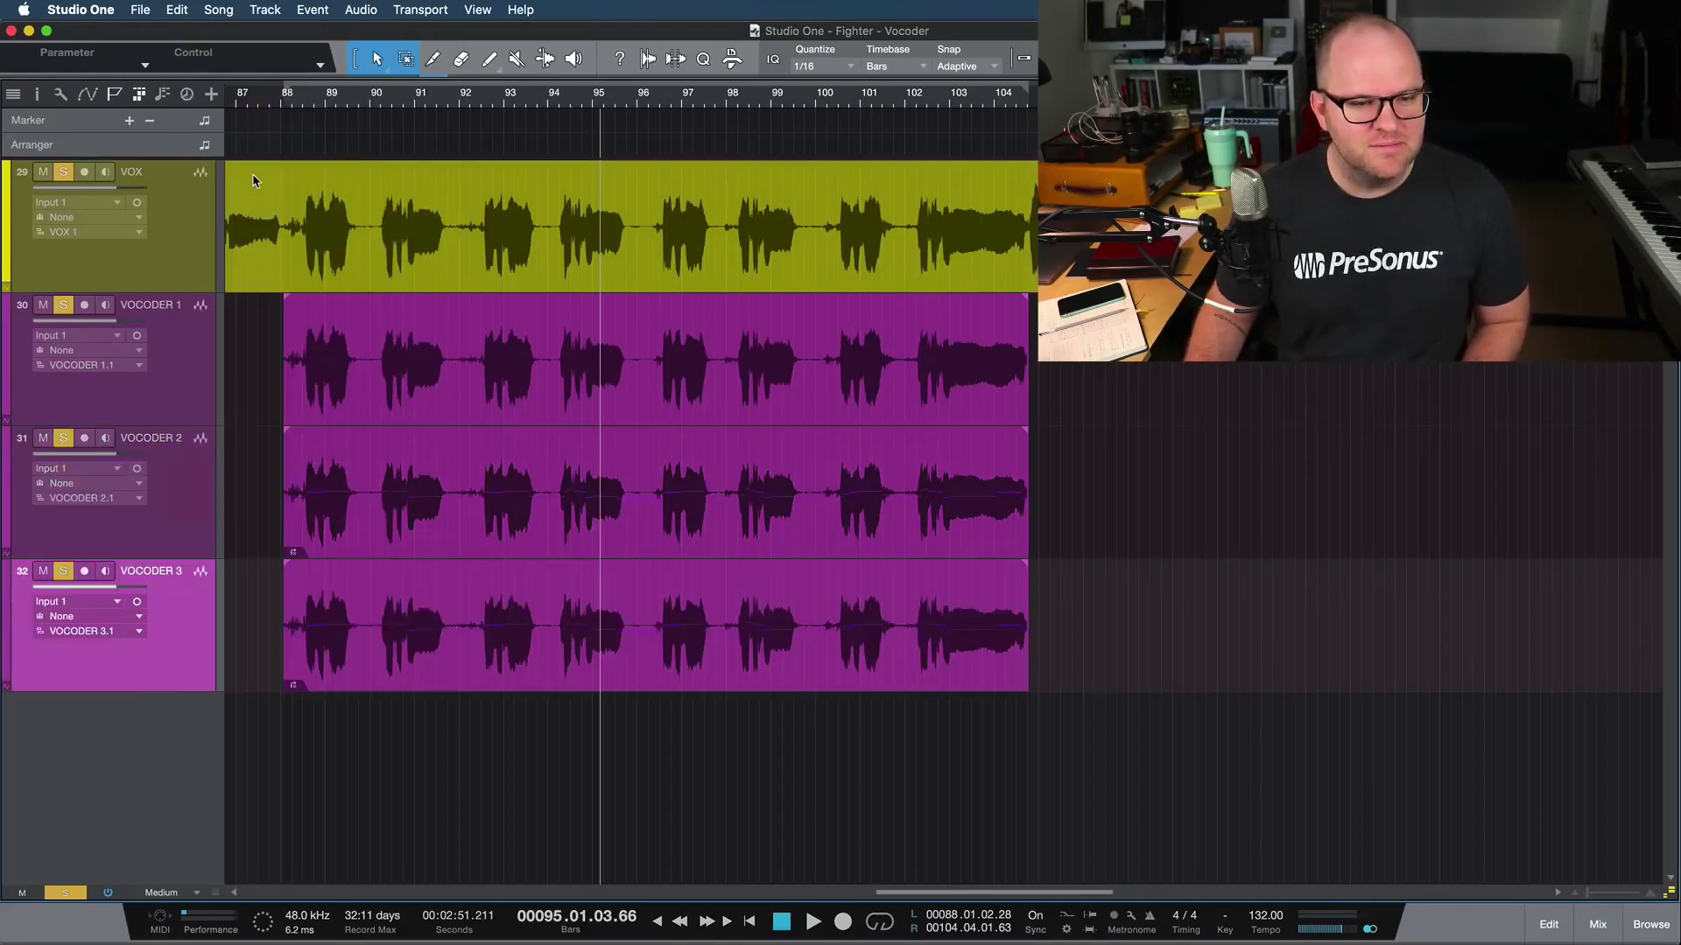
pyautogui.click(408, 544)
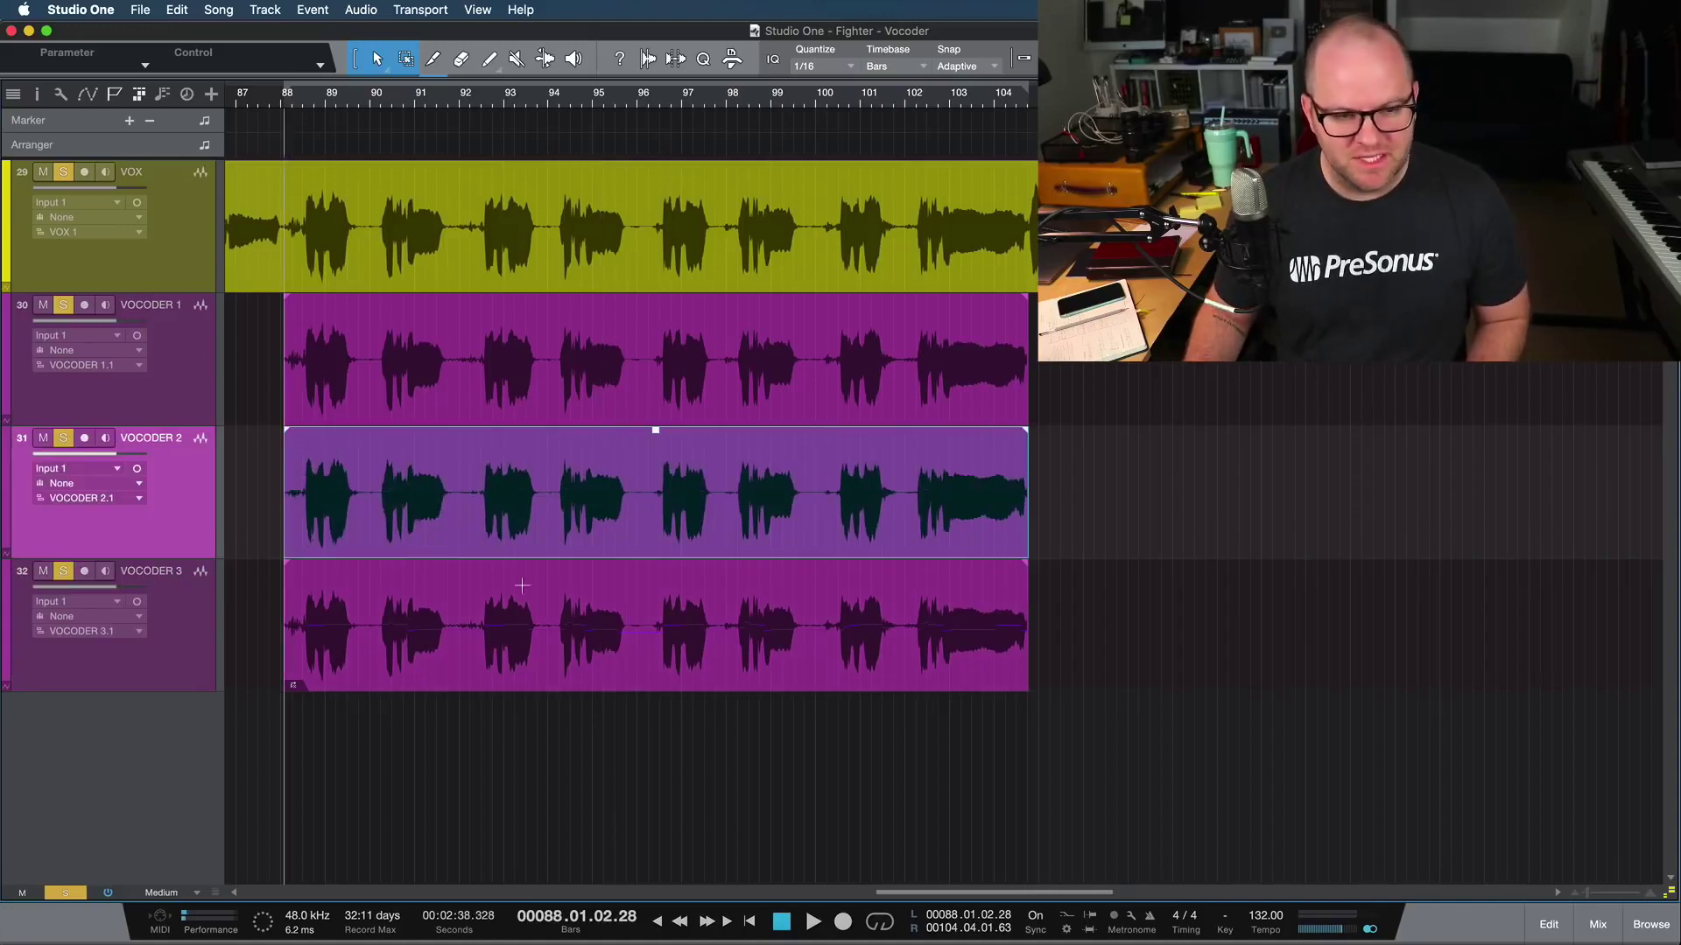
# Open the VOCODER 3 clip in Melodyne and select all of its notes
pyautogui.click(477, 660)
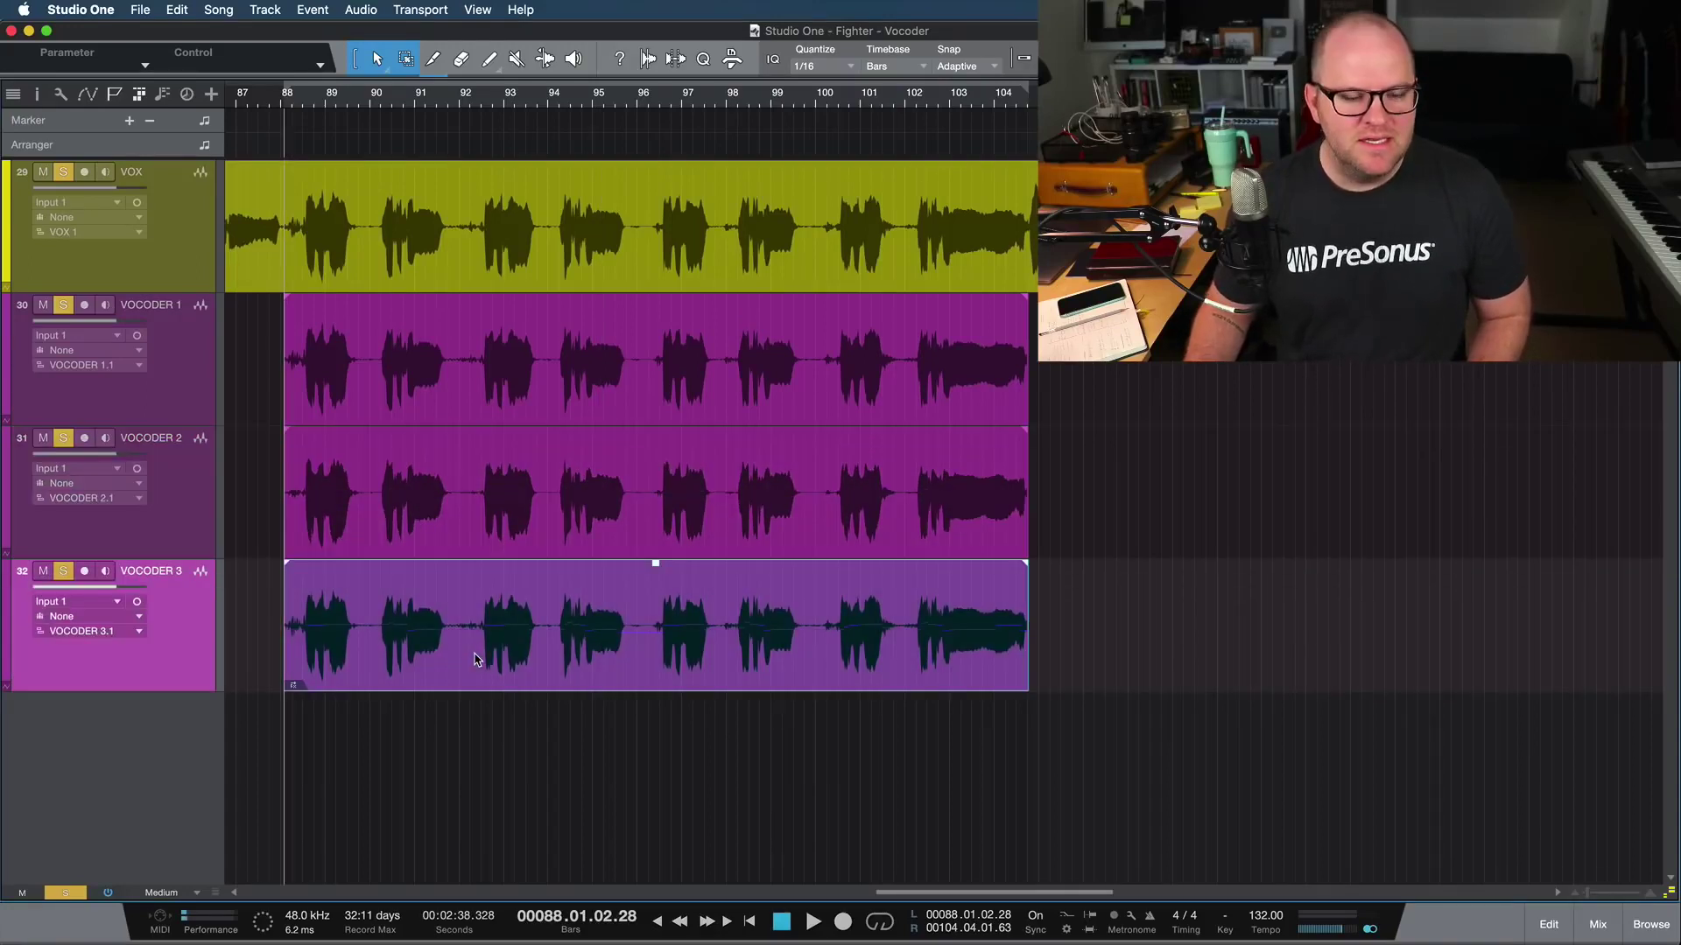
pyautogui.doubleClick(462, 662)
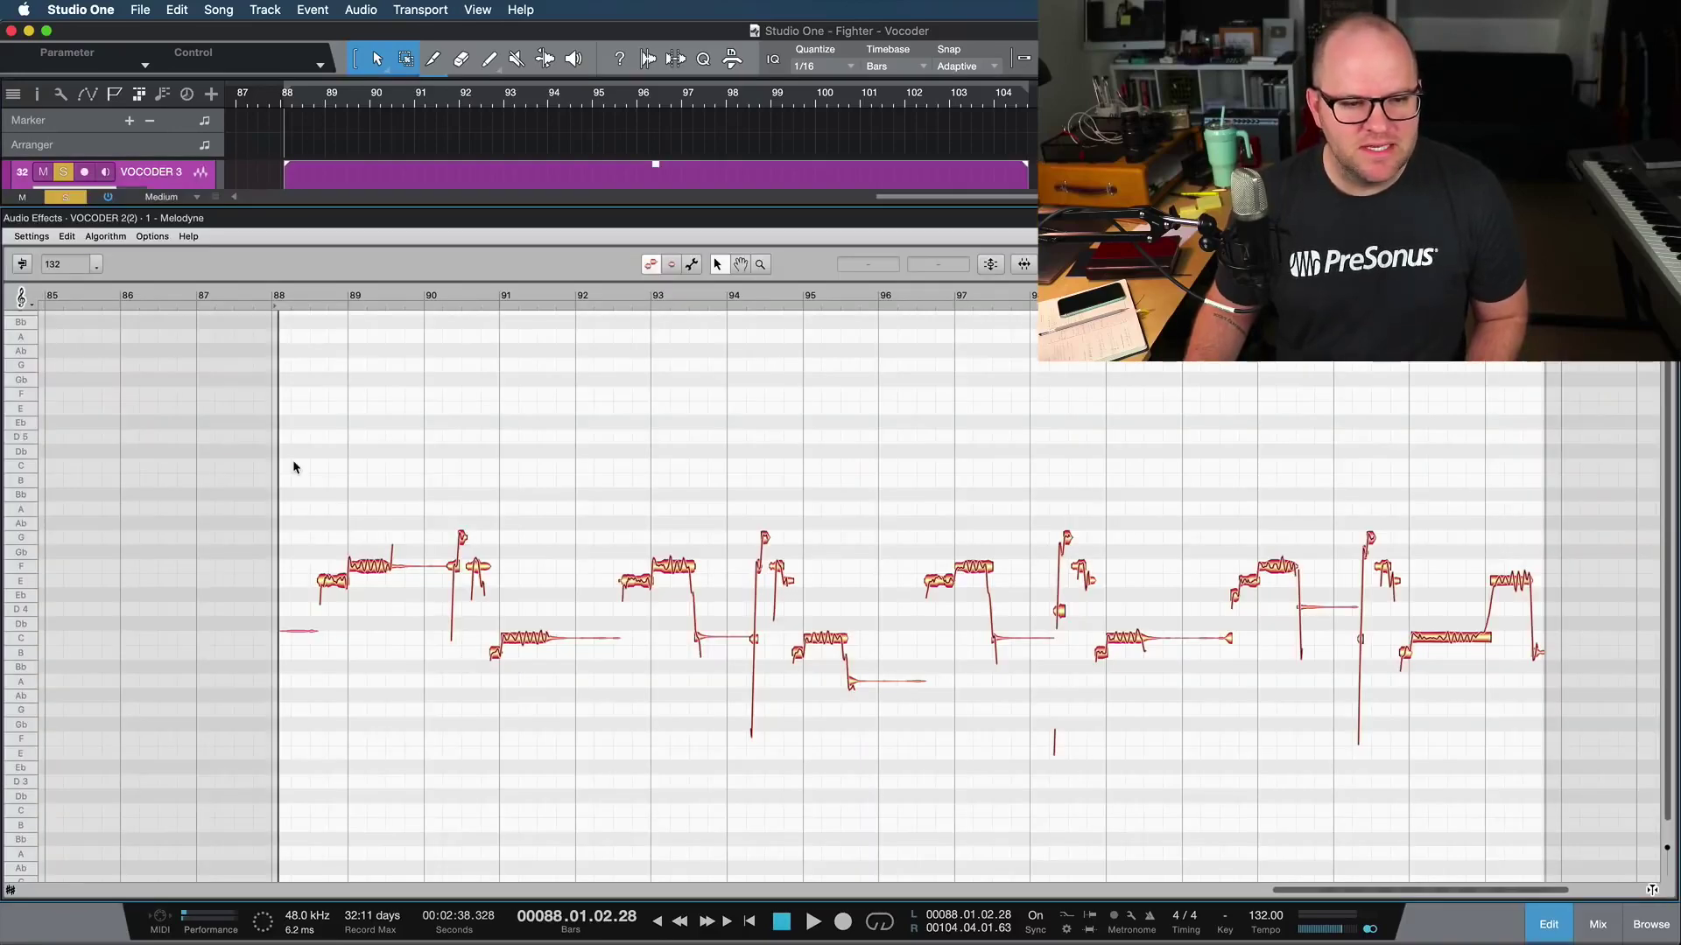
pyautogui.moveTo(294, 419); pyautogui.dragTo(1629, 809)
pyautogui.rightClick(382, 570)
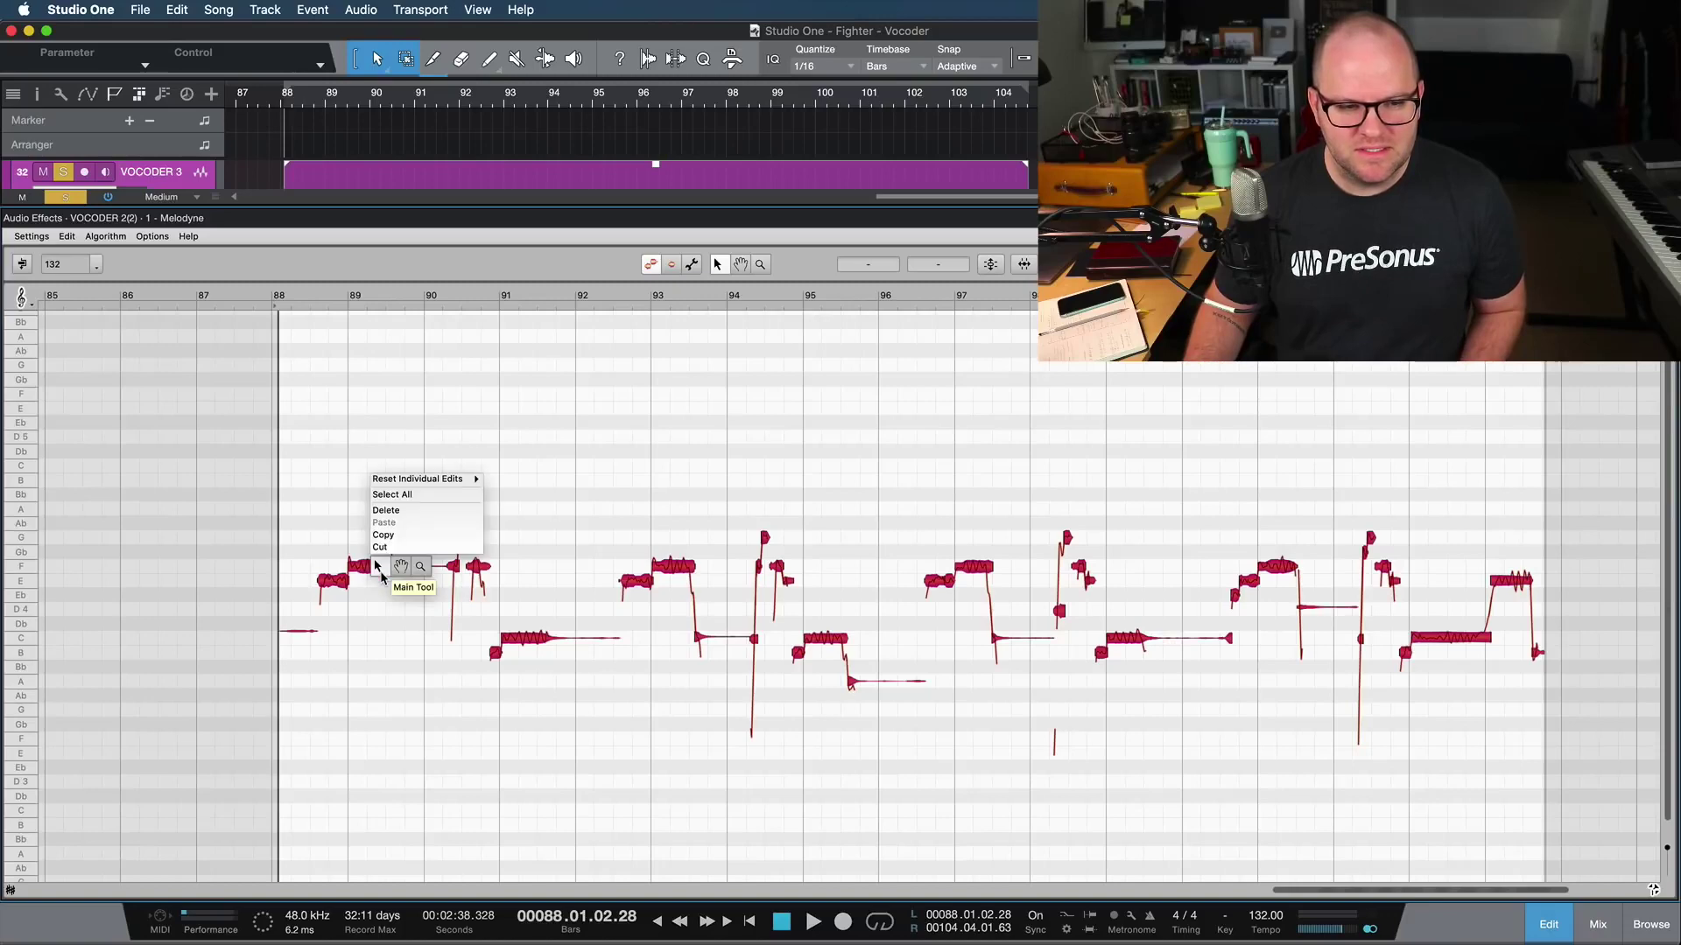
pyautogui.click(332, 460)
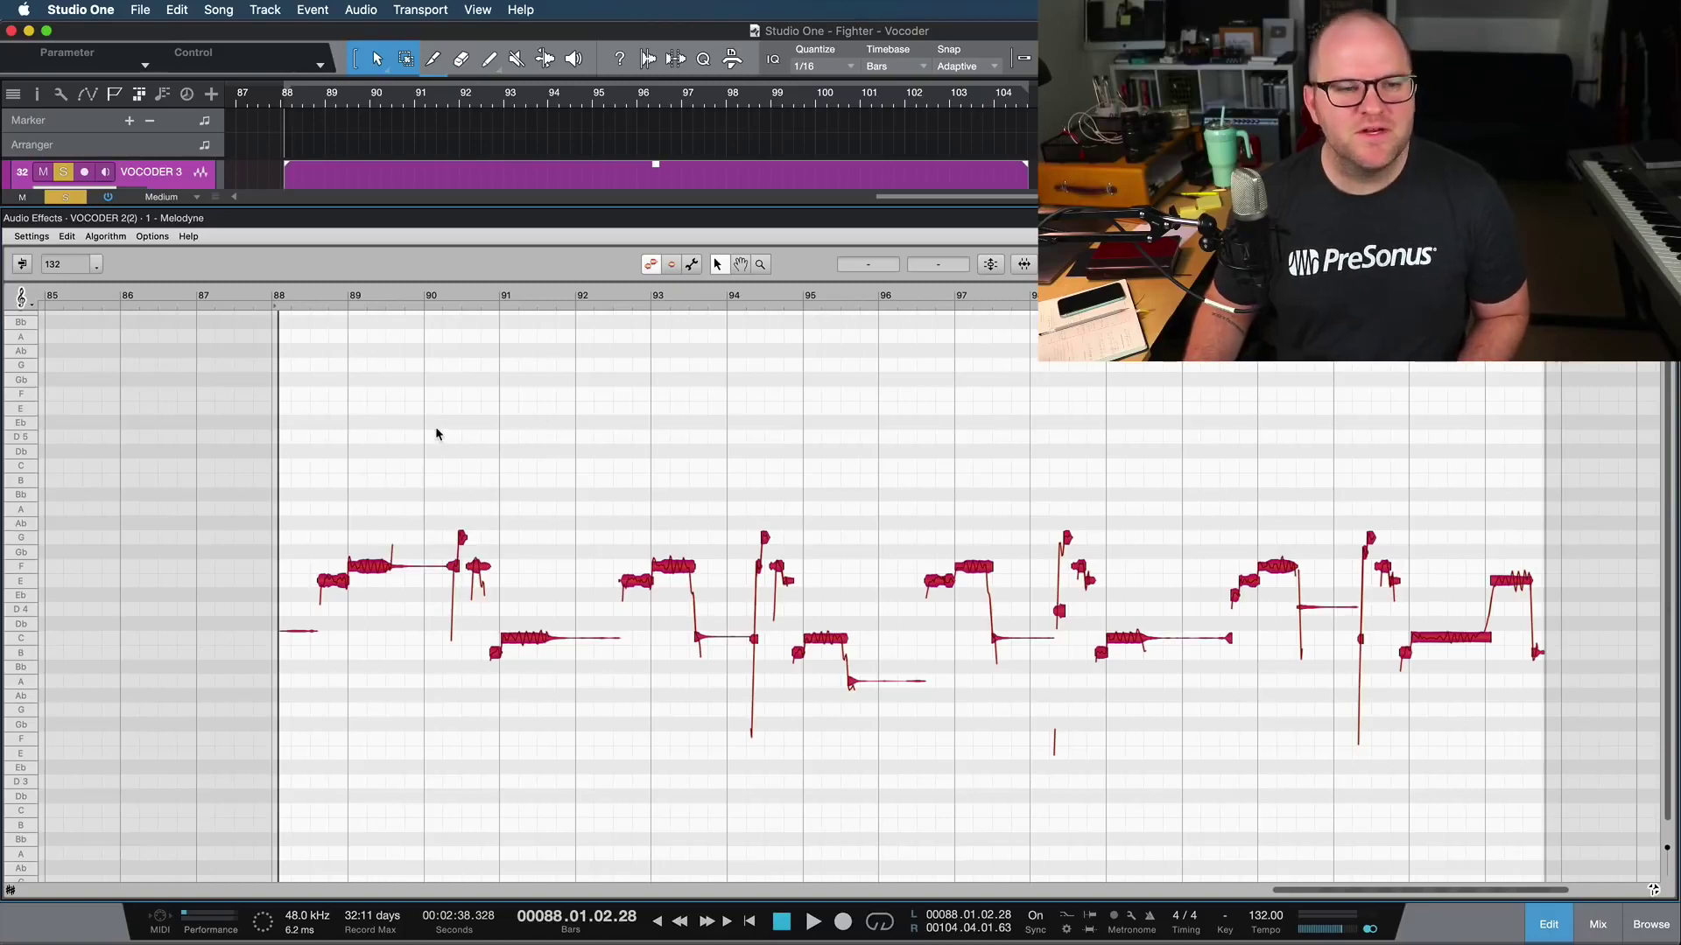
pyautogui.press('F3')
pyautogui.press('F3')
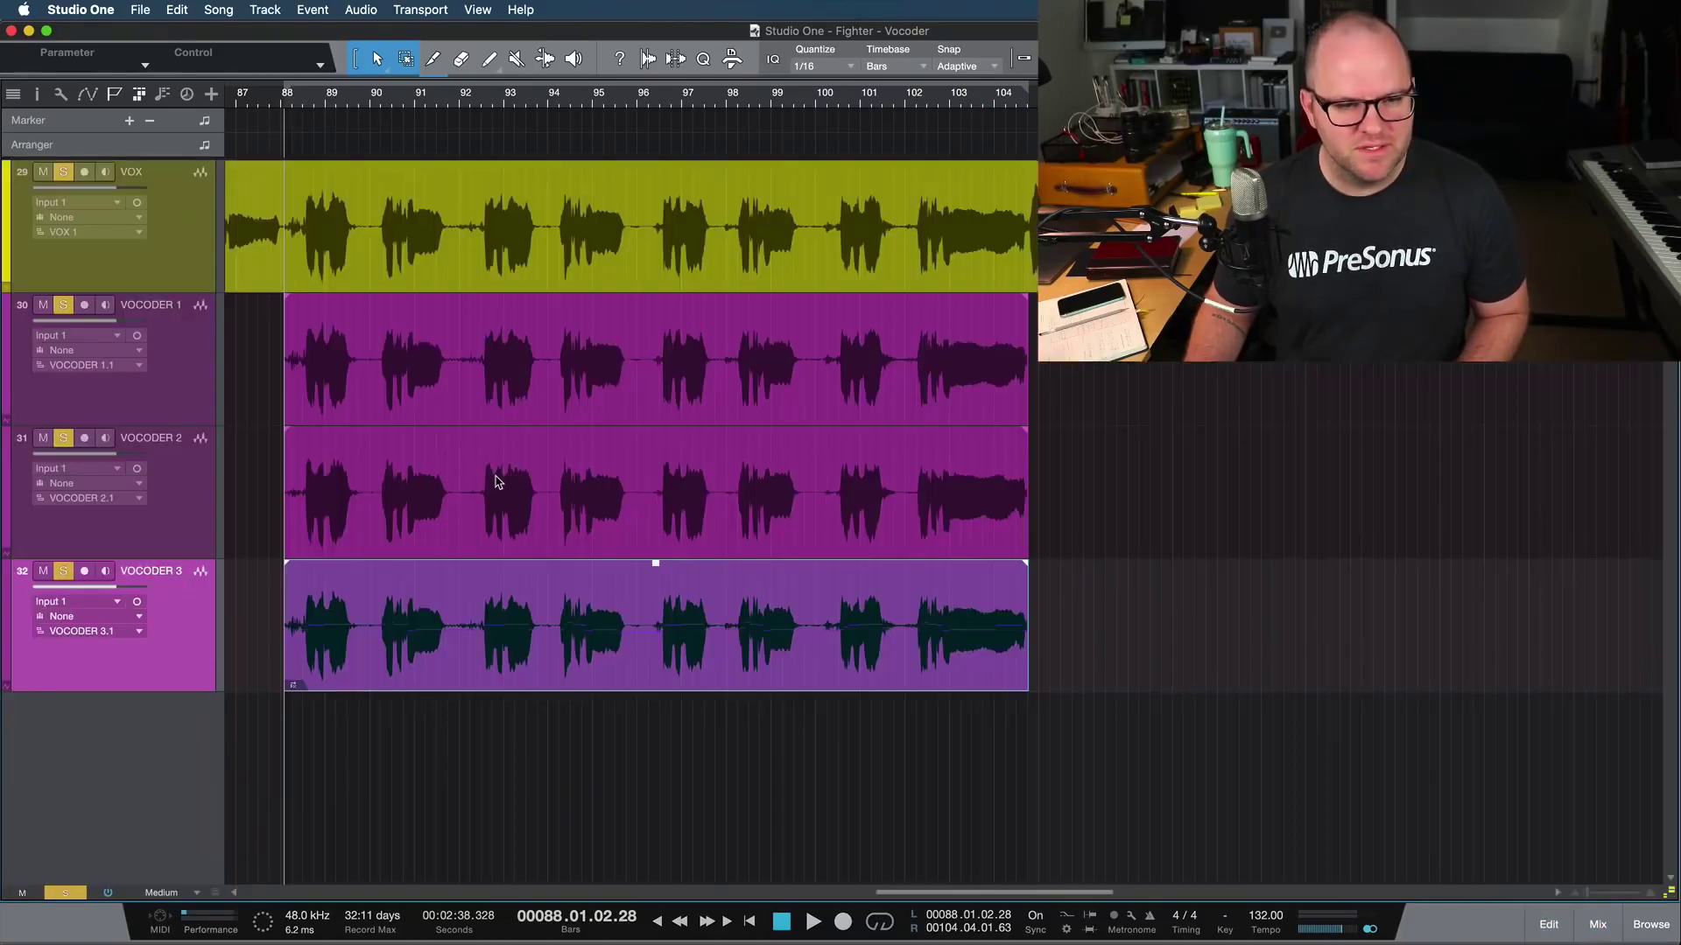
pyautogui.press('F3')
pyautogui.press('F3')
pyautogui.press('F3')
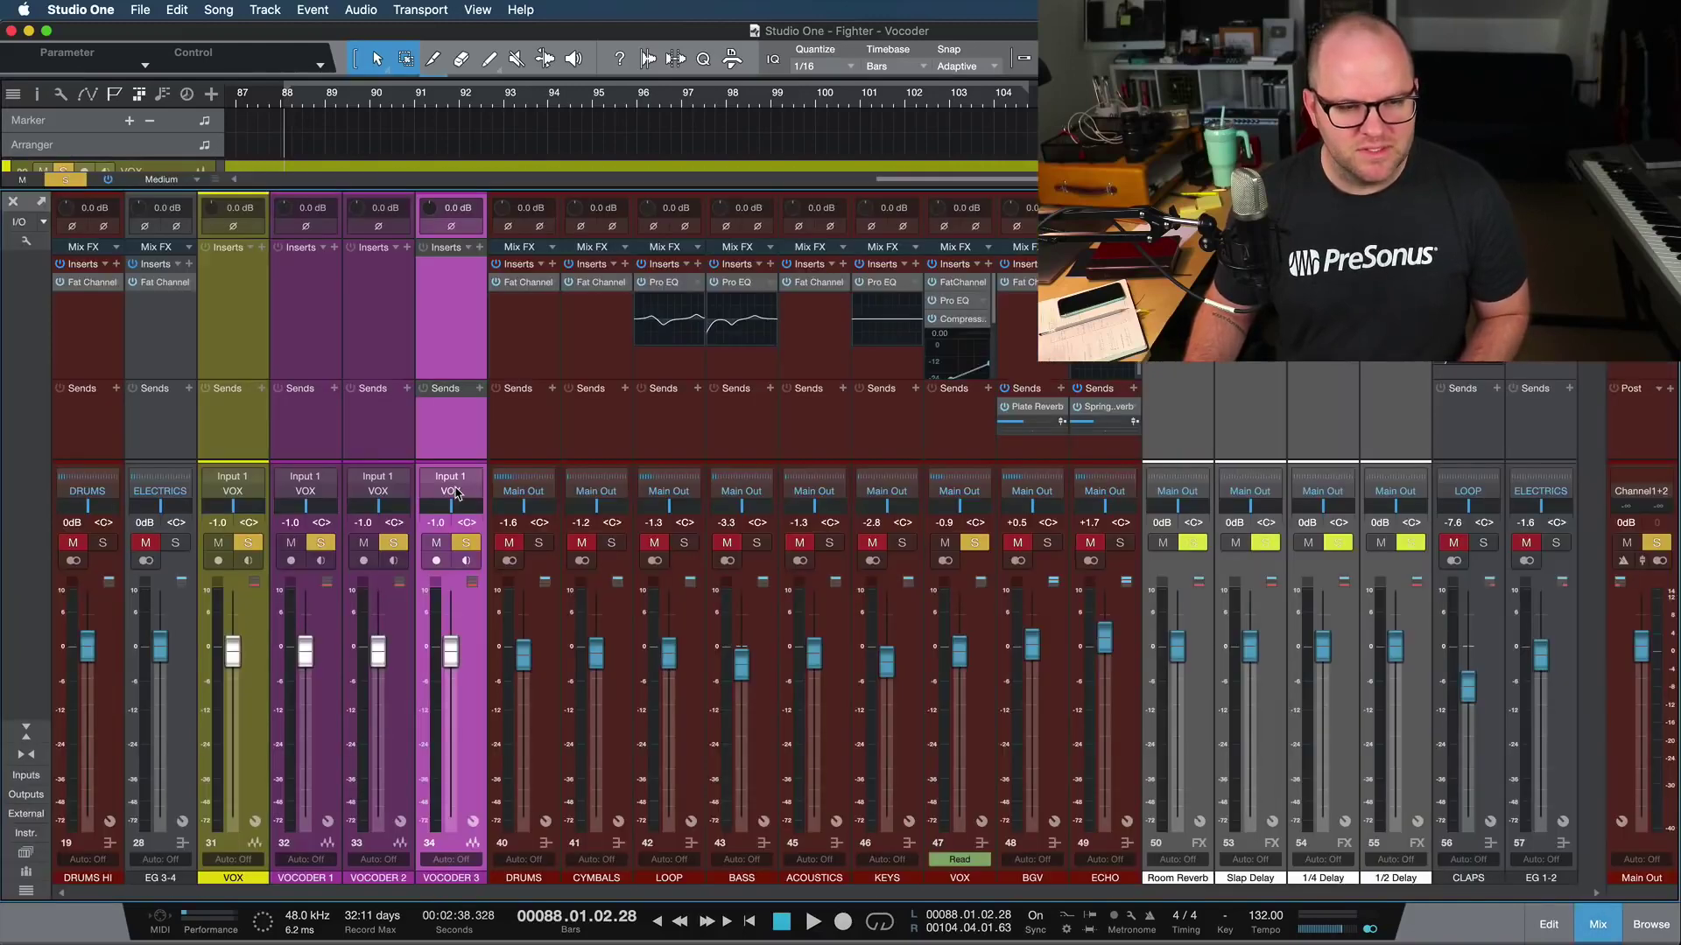
pyautogui.press('F3')
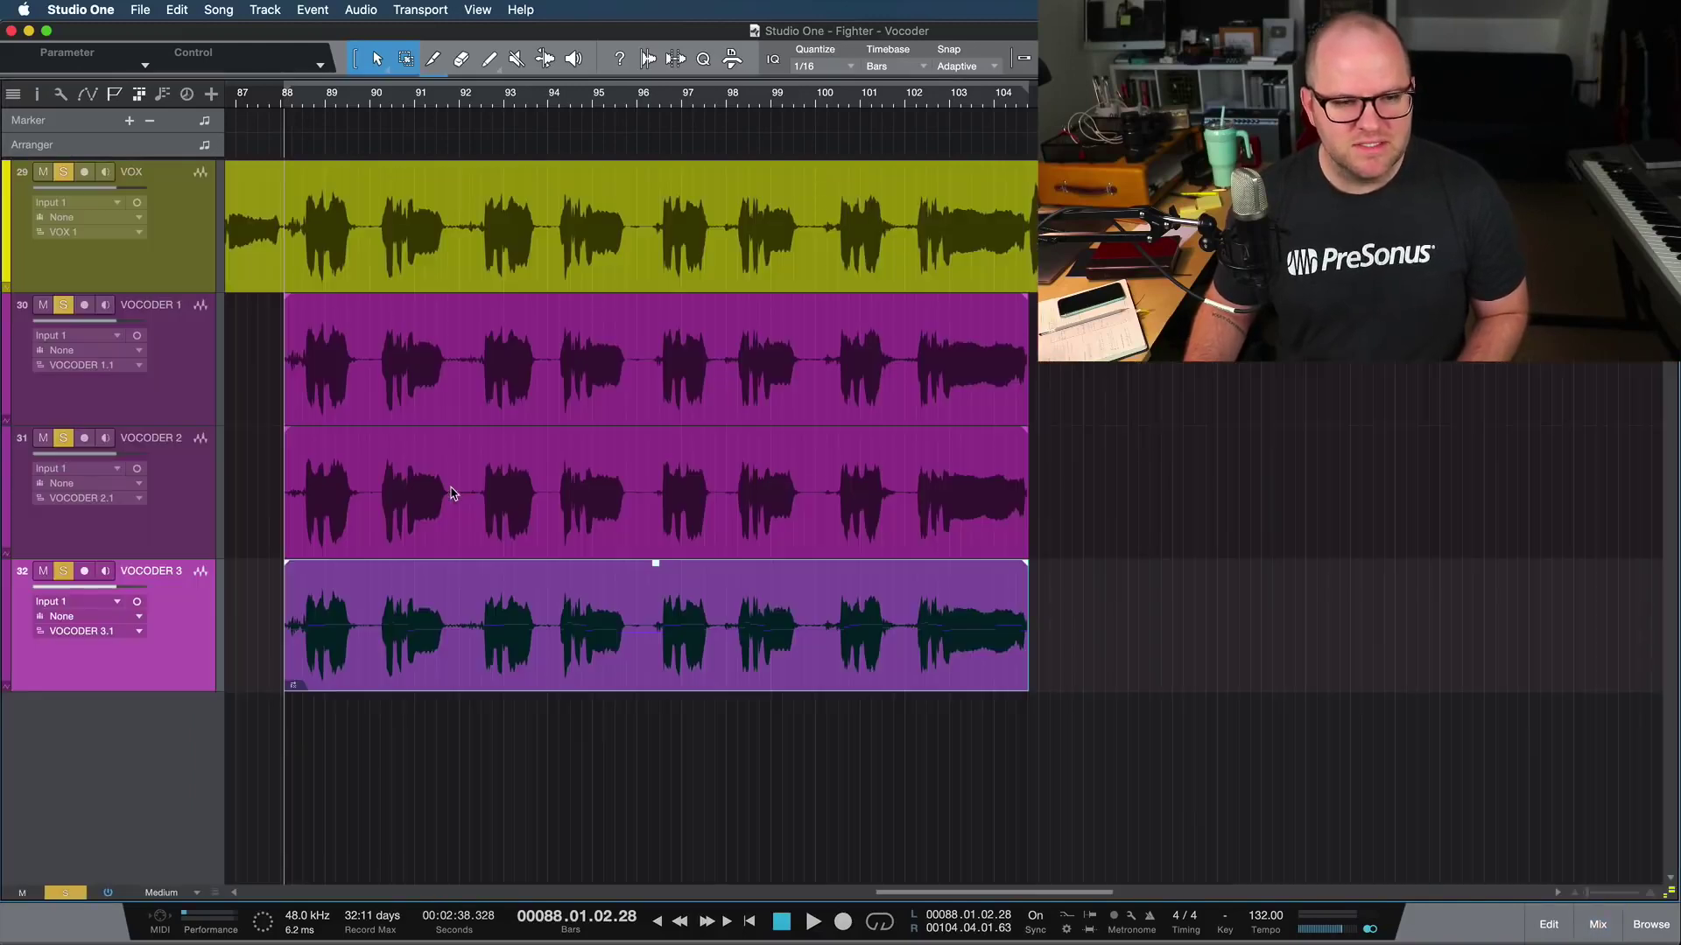
# Try lowering all VOCODER 3 notes by seven semitones in Melodyne, play the result, and undo the shift
pyautogui.doubleClick(495, 658)
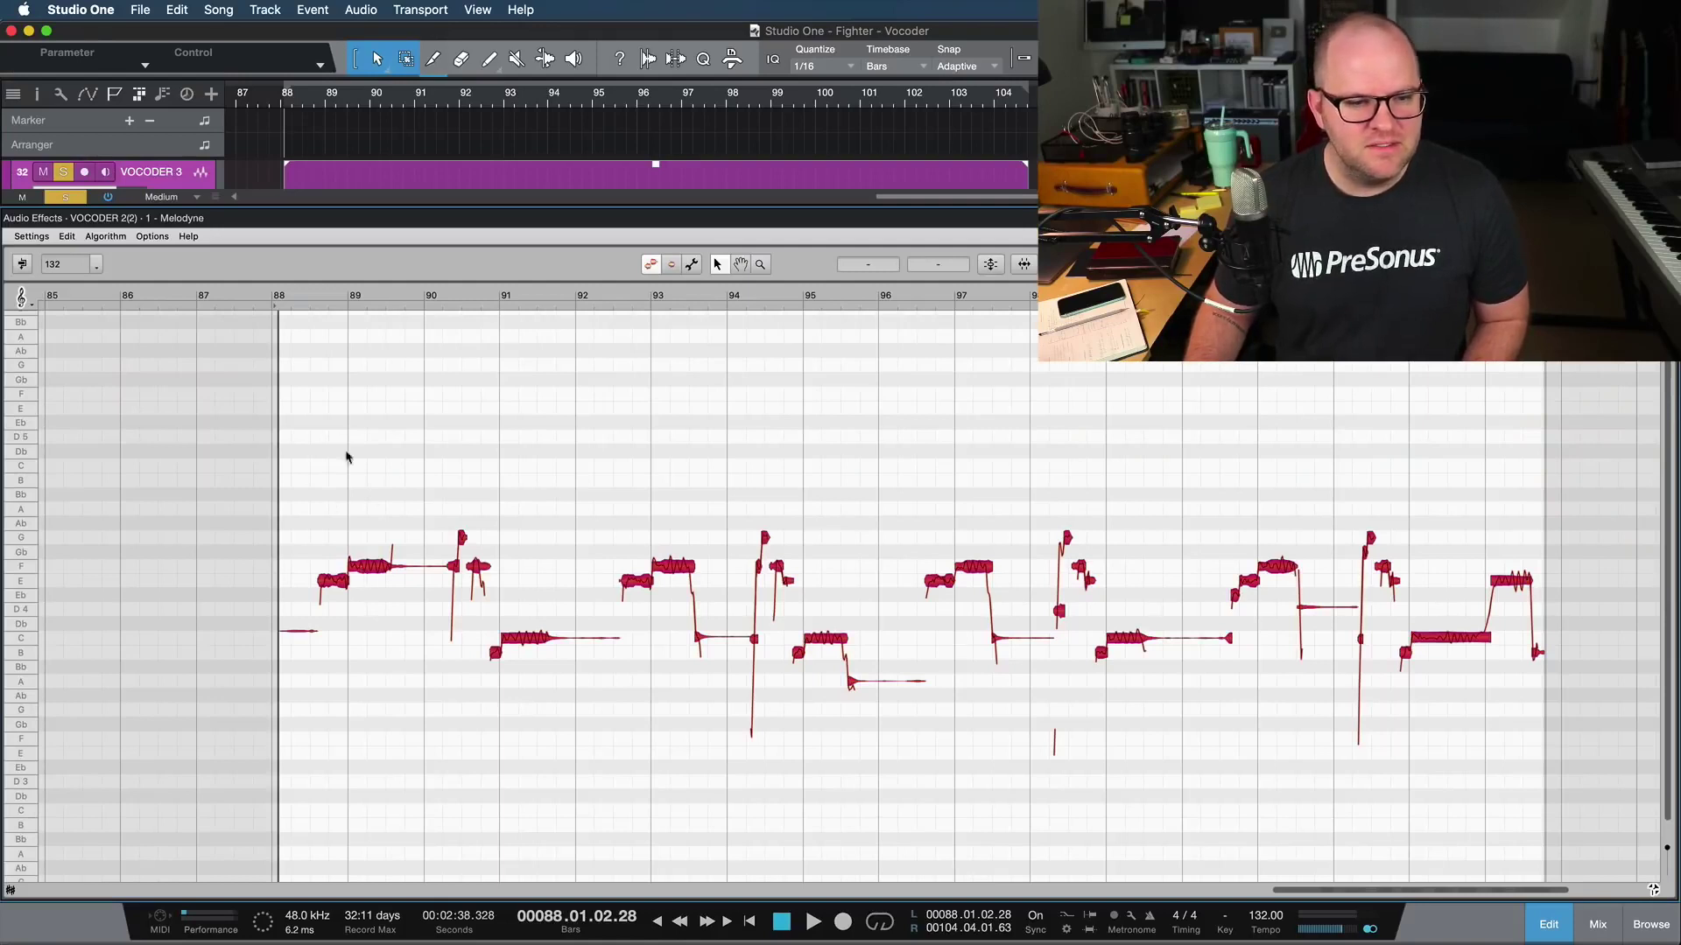
pyautogui.click(326, 303)
pyautogui.press('space')
pyautogui.moveTo(383, 607); pyautogui.dragTo(380, 672)
pyautogui.press('space')
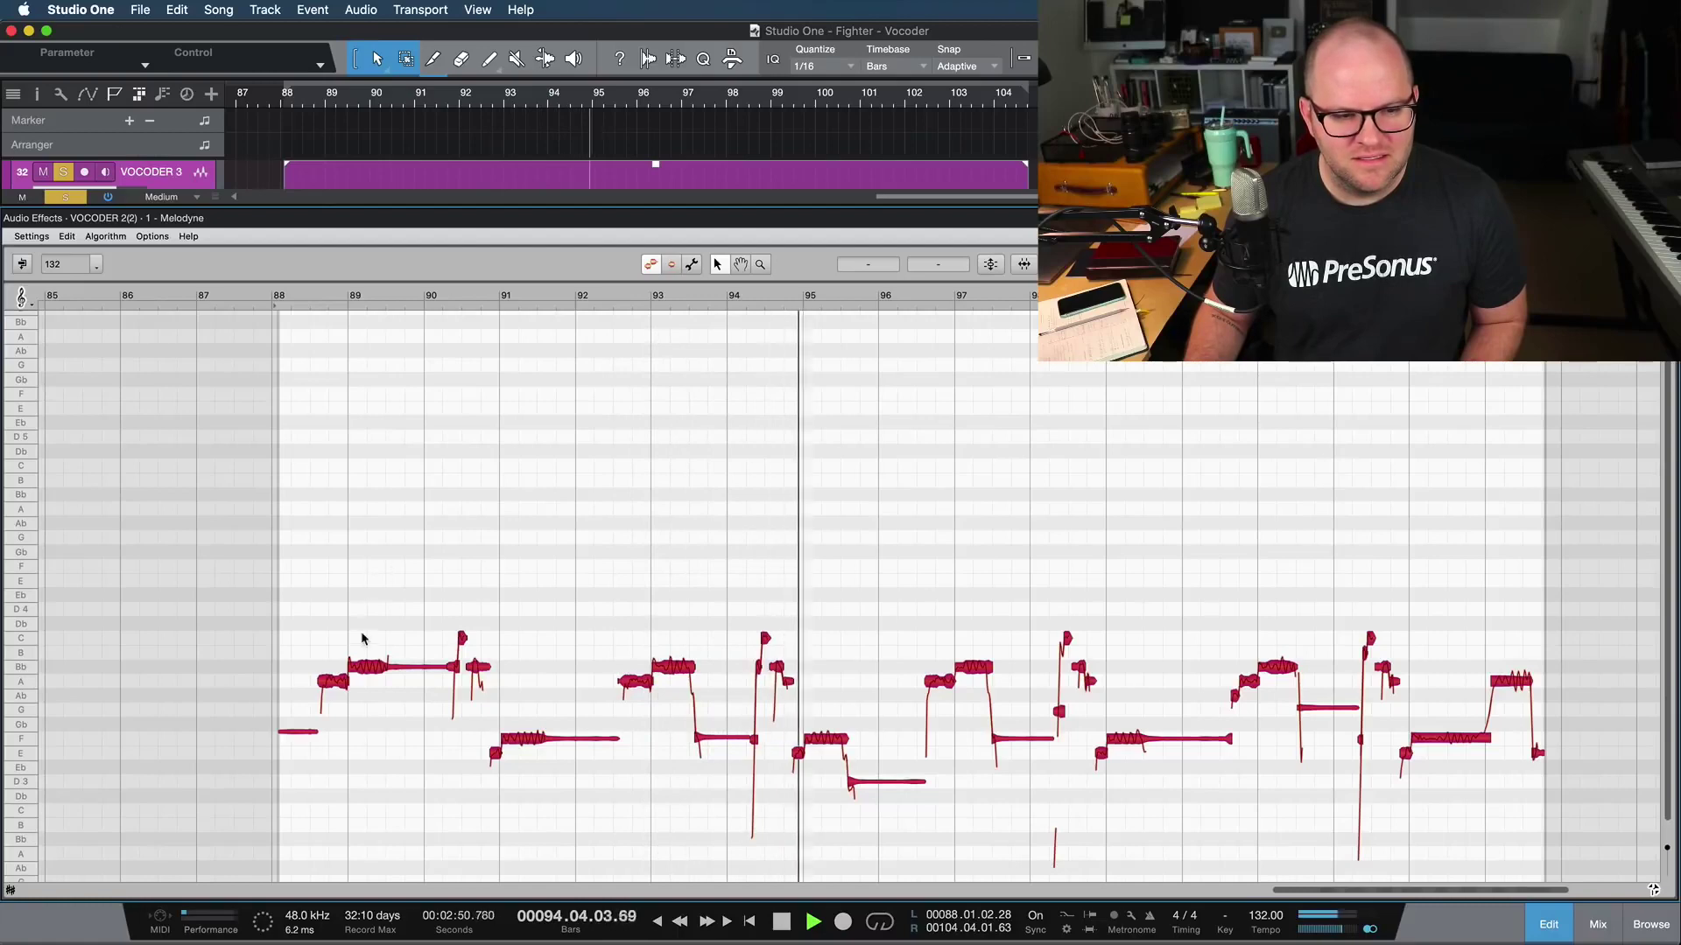
pyautogui.press('space')
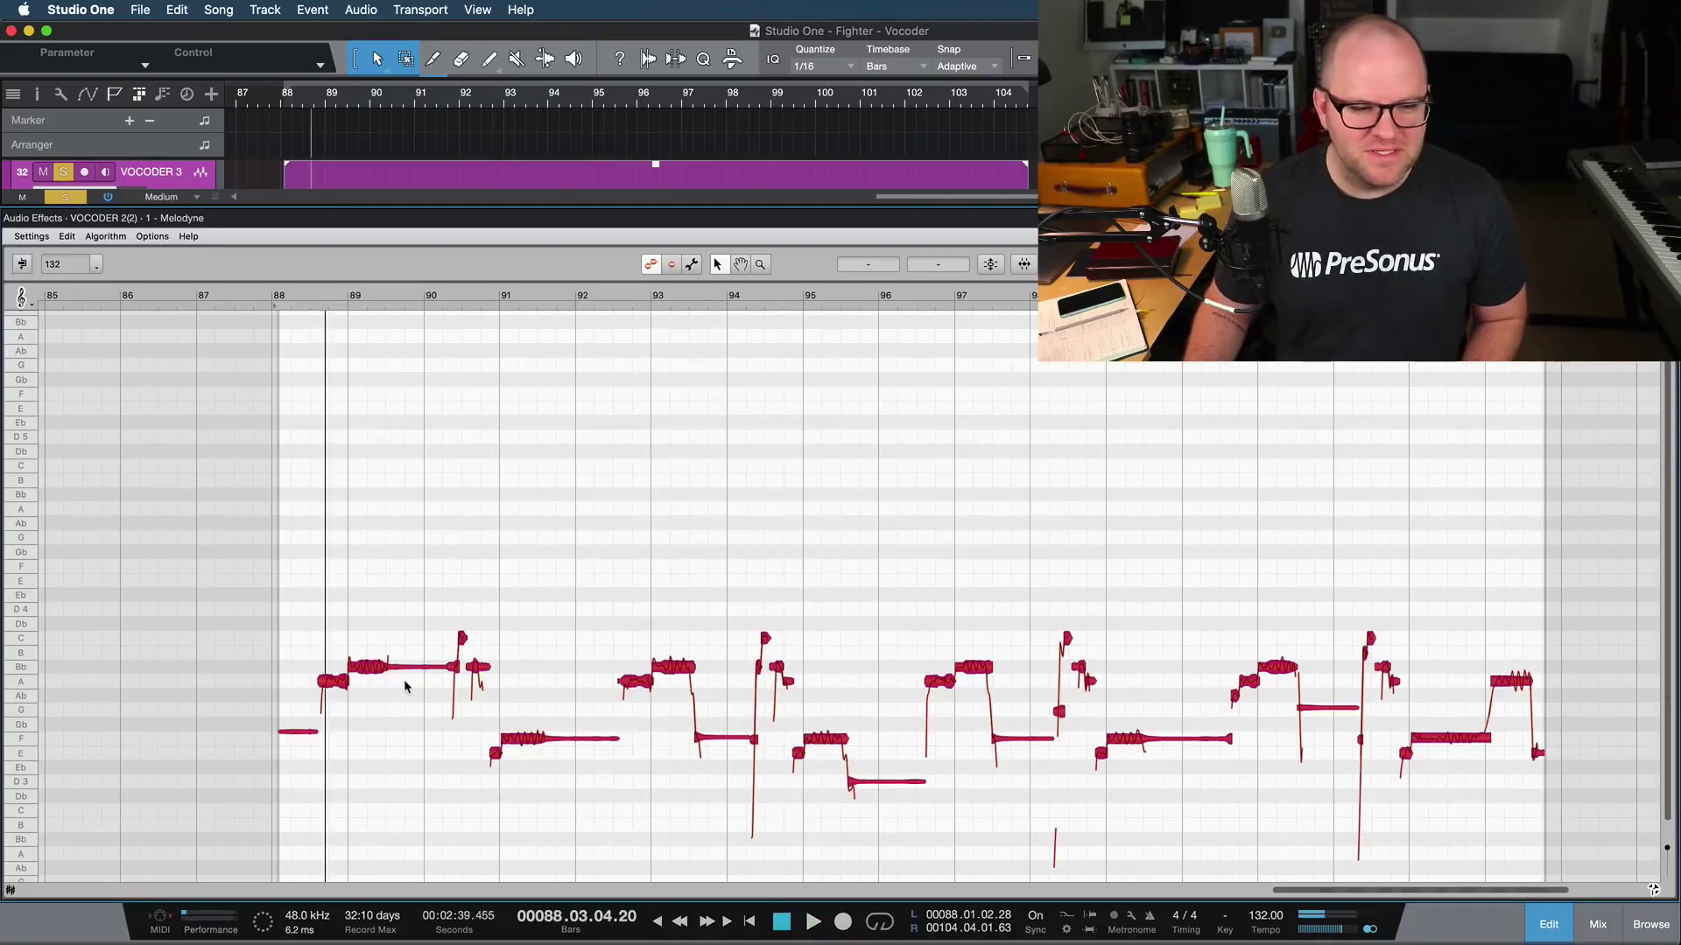
pyautogui.press('super+z')
# Solo VOX and all three VOCODER tracks together during playback, and show the mix console
pyautogui.press('F3')
pyautogui.press('F3')
pyautogui.press('space')
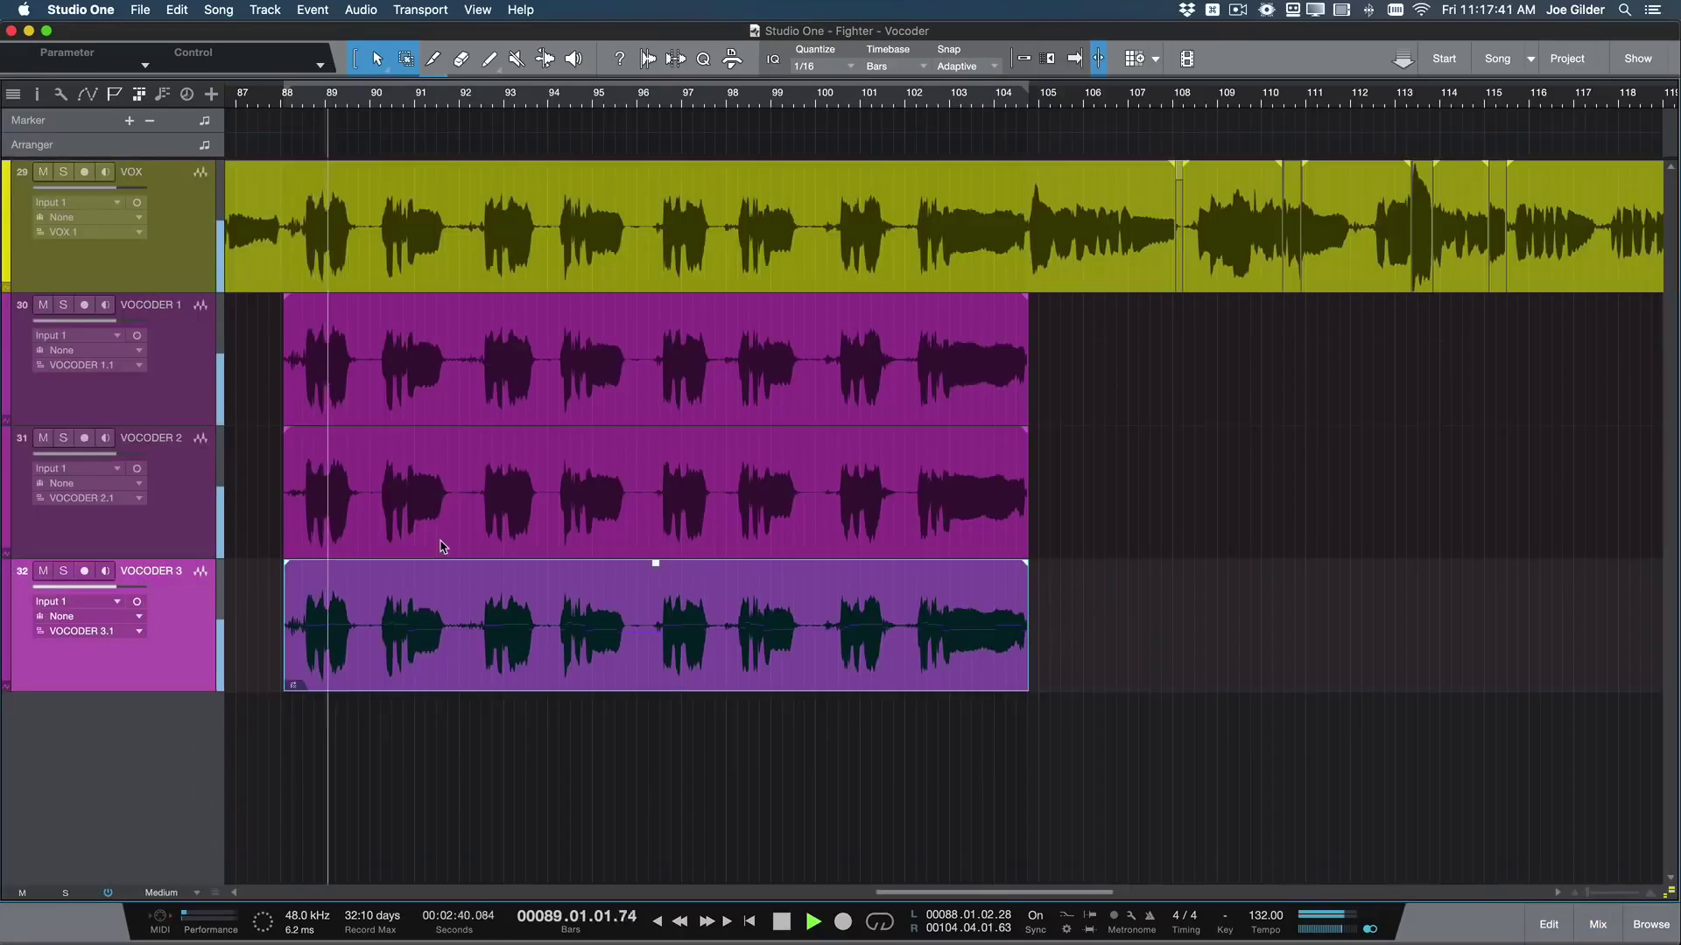
pyautogui.keyDown('shift'); pyautogui.click(183, 251); pyautogui.keyUp('shift')
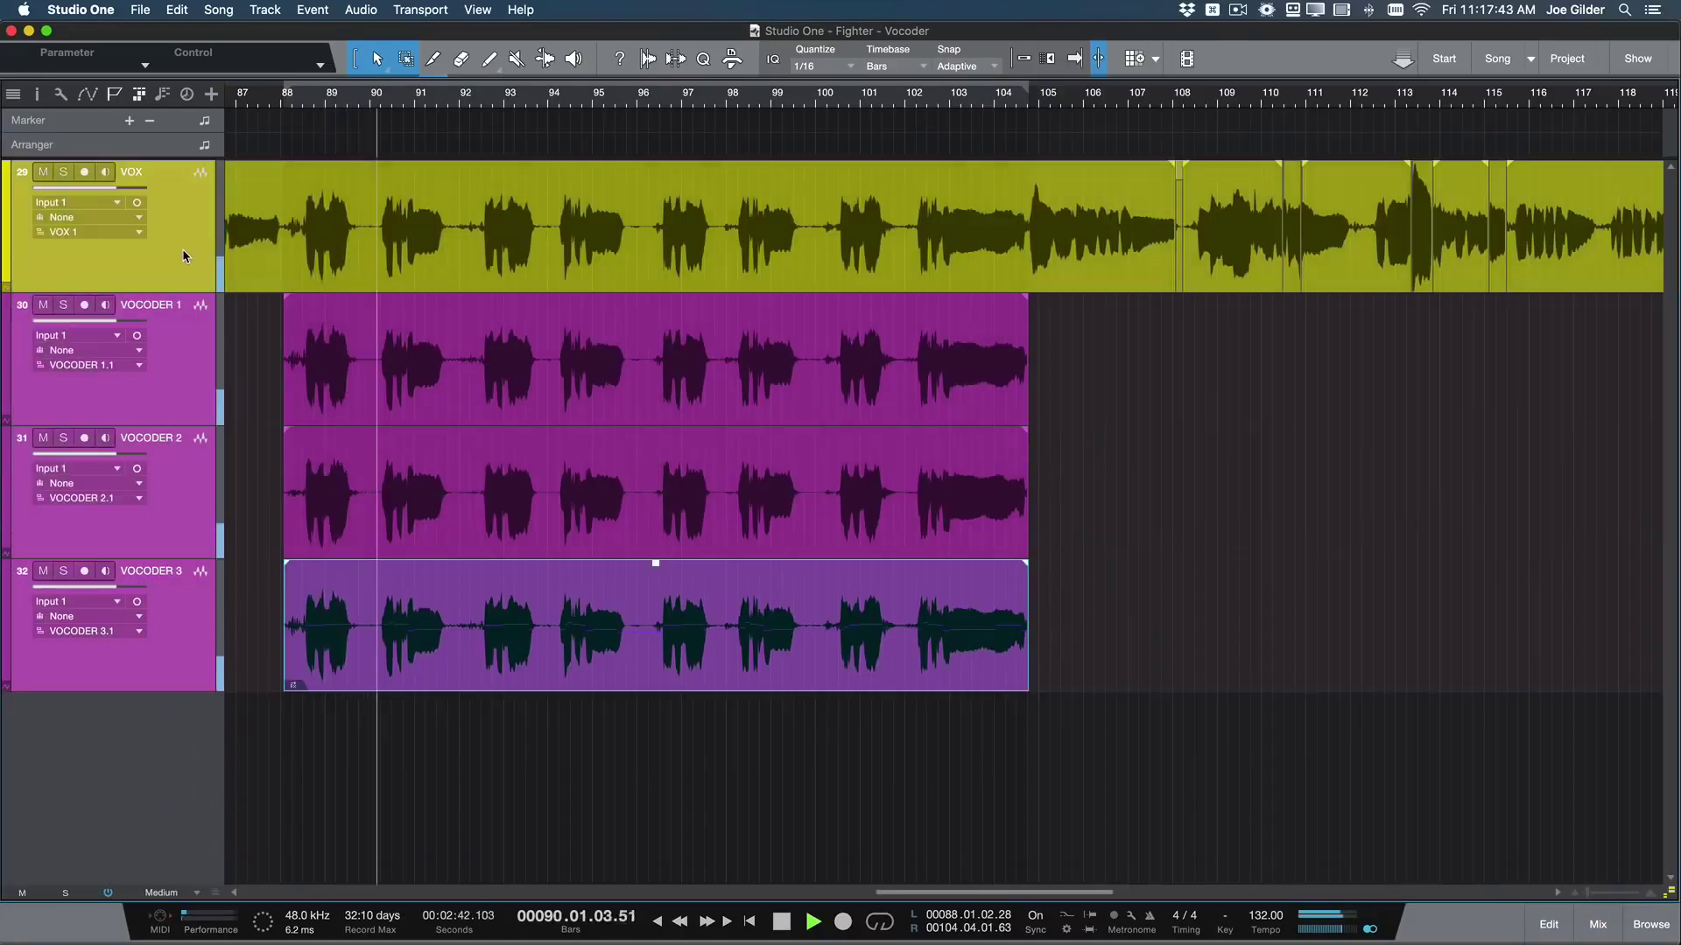
pyautogui.press('z')
pyautogui.press('s')
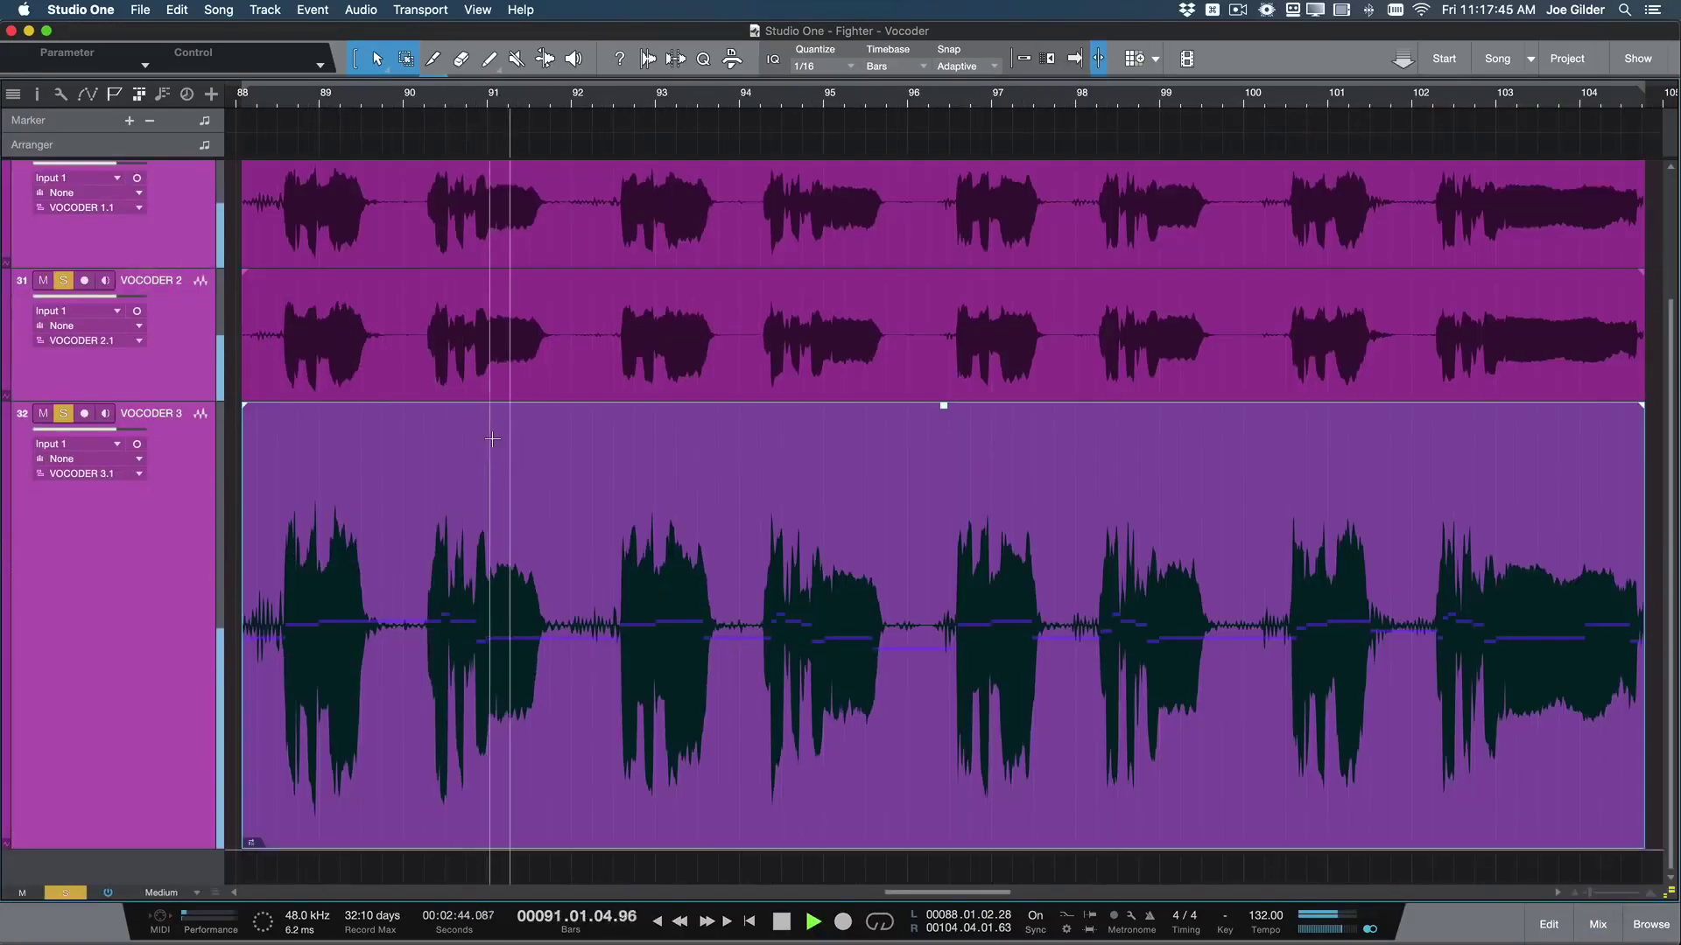
pyautogui.press('F3')
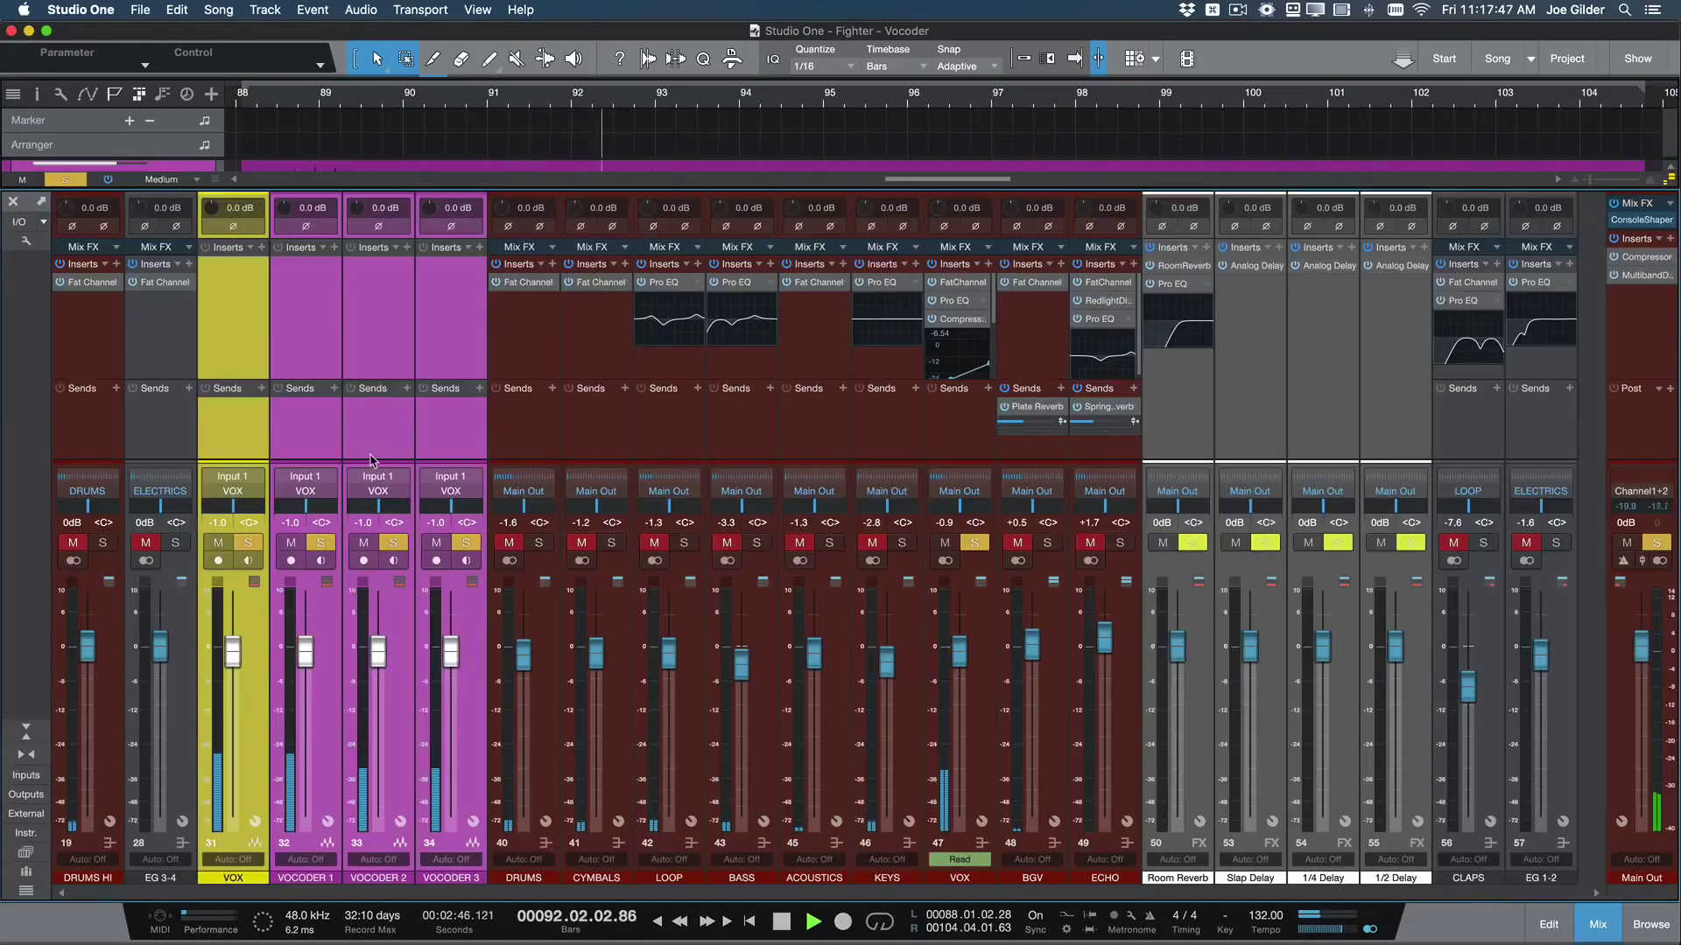
# Stop playback, reopen the VOCODER 3 clip in Melodyne, and raise all of its notes by four semitones
pyautogui.press('F3')
pyautogui.press('space')
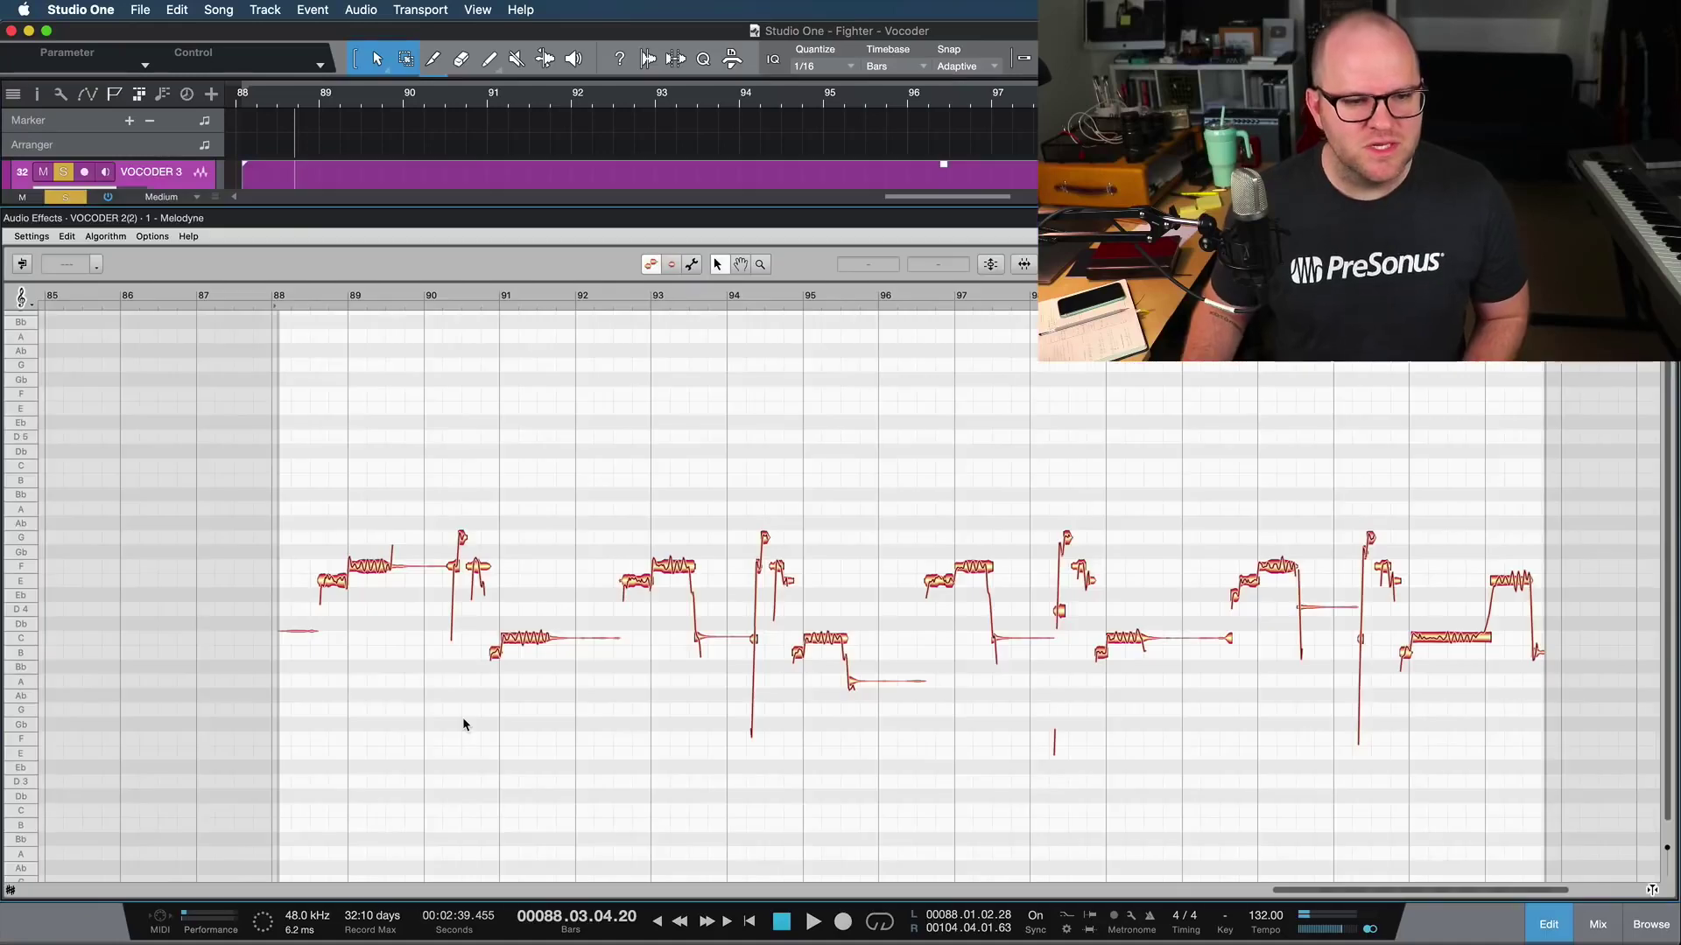
pyautogui.doubleClick(433, 566)
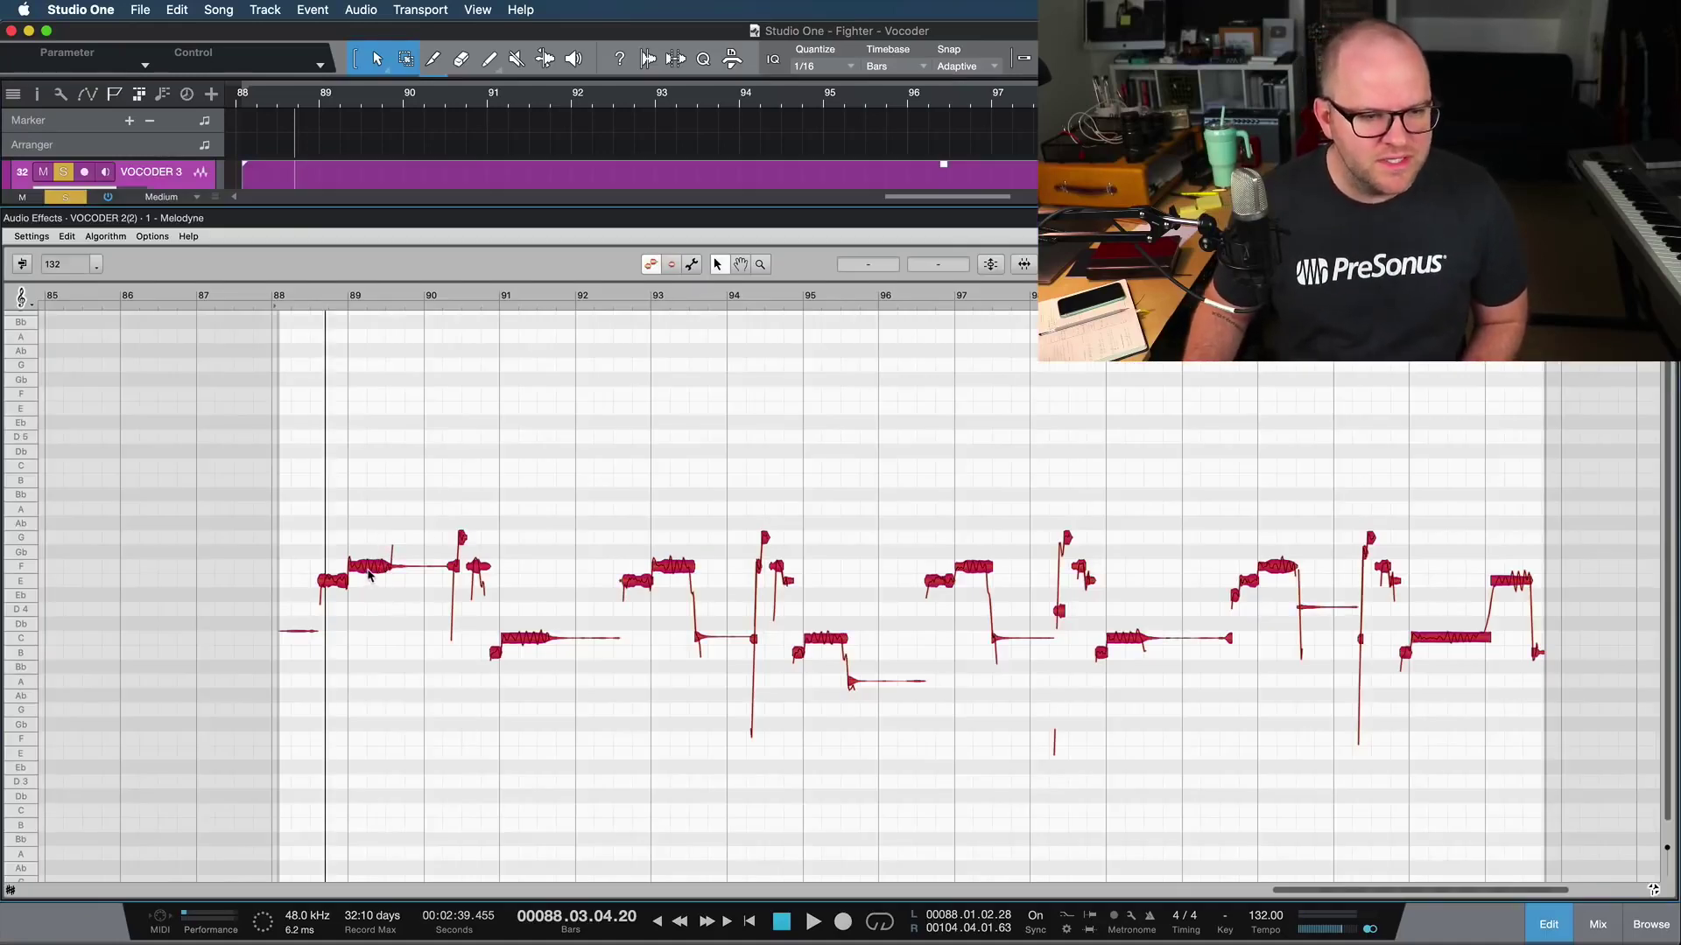
pyautogui.press('super+a')
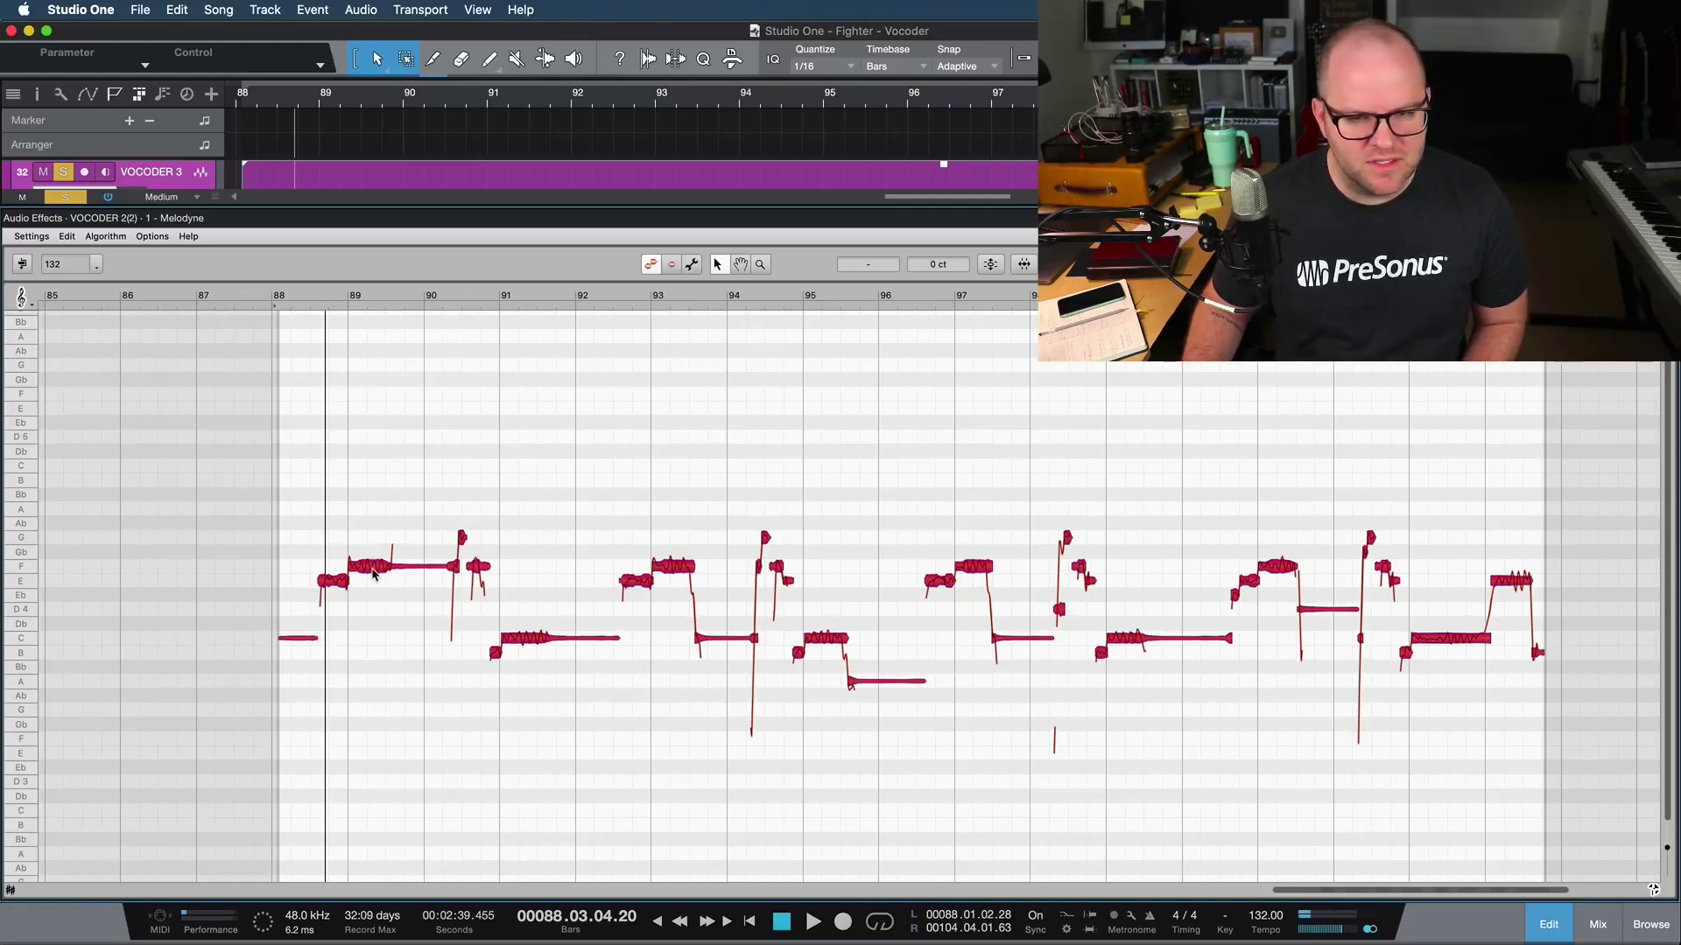
pyautogui.moveTo(377, 565); pyautogui.dragTo(375, 509)
pyautogui.click(363, 465)
# Lower the opening notes of the VOCODER 3 phrases to G and play back the harmony
pyautogui.press('space')
pyautogui.press('space')
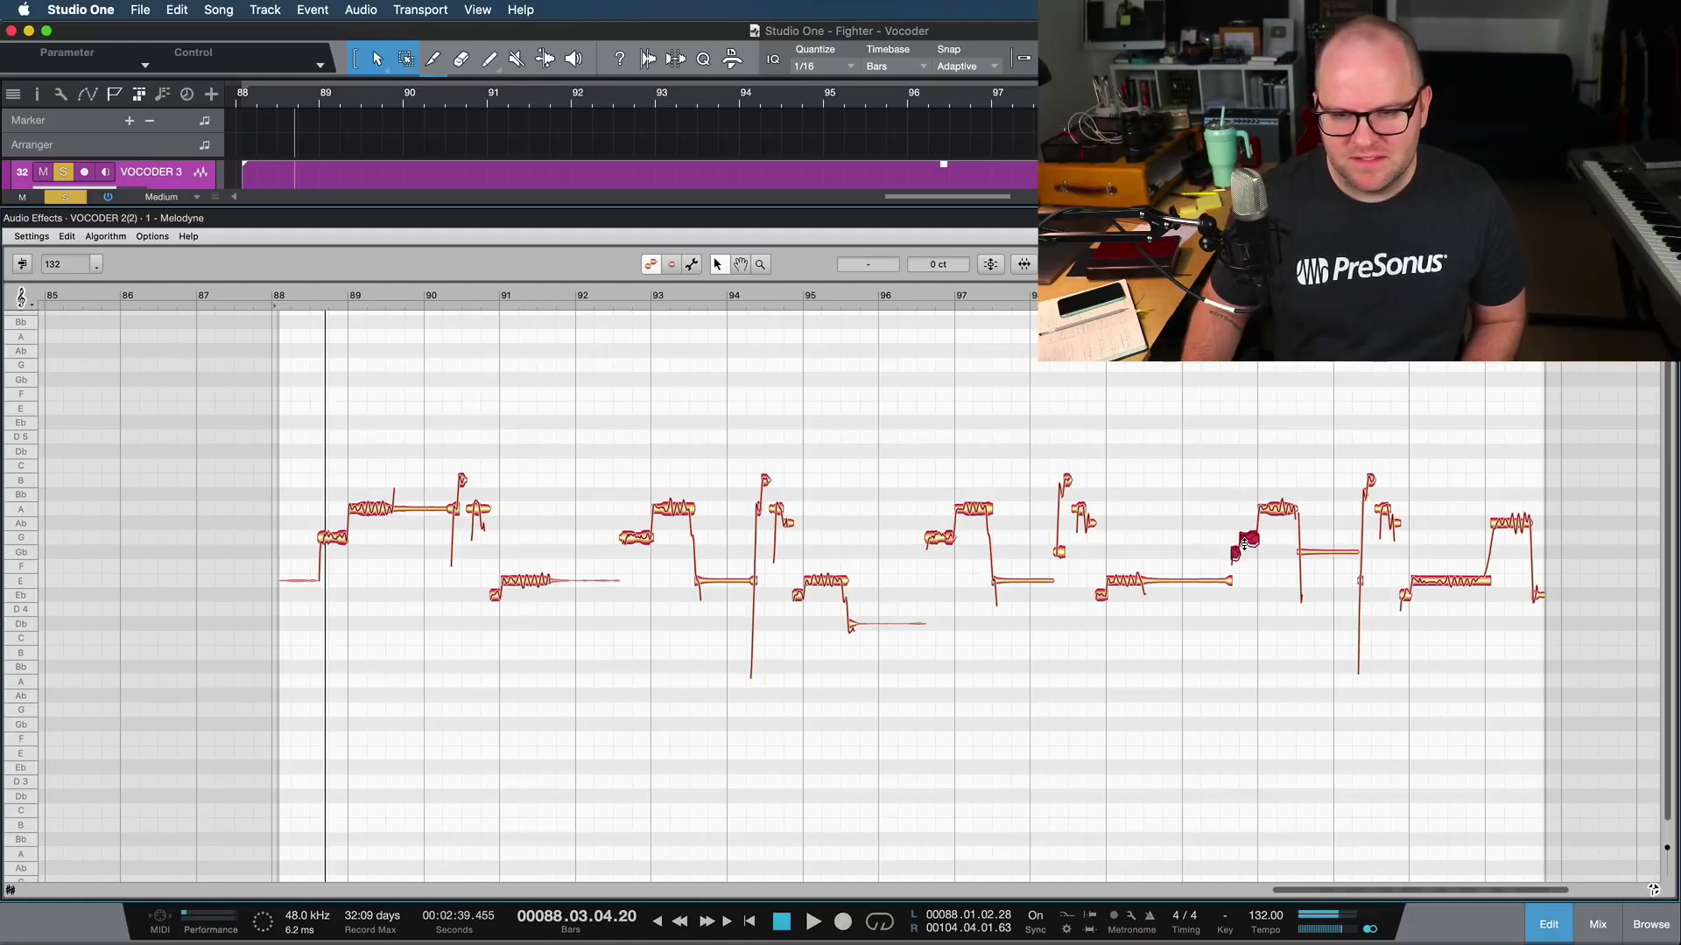
pyautogui.press('space')
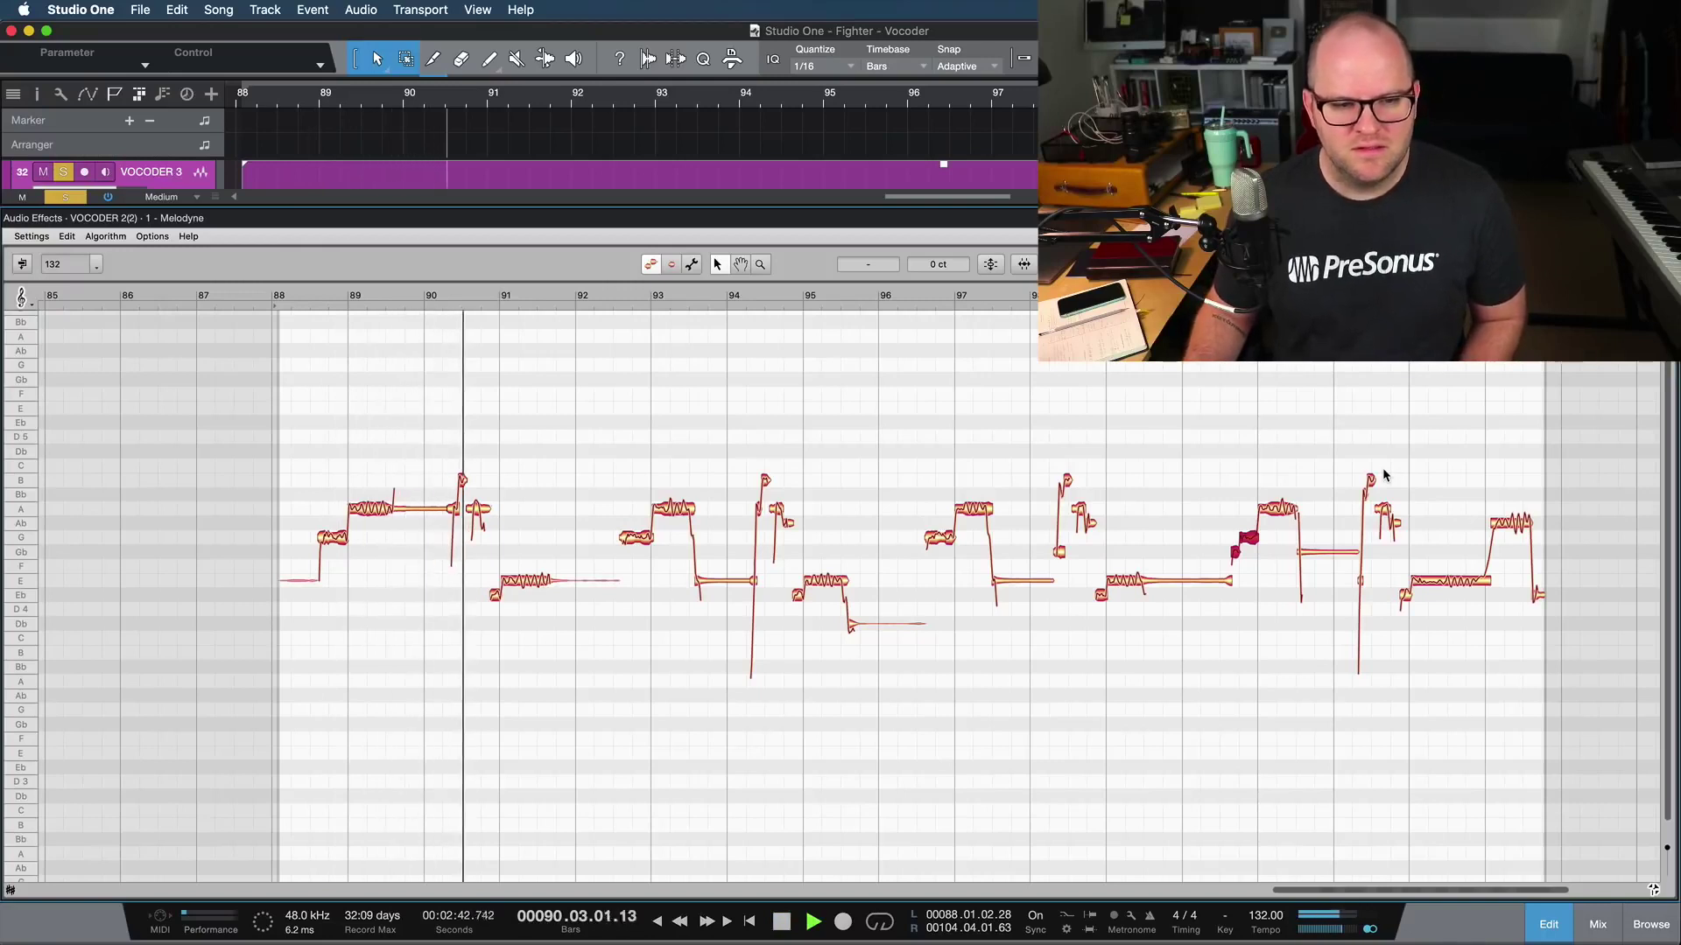
pyautogui.press('space')
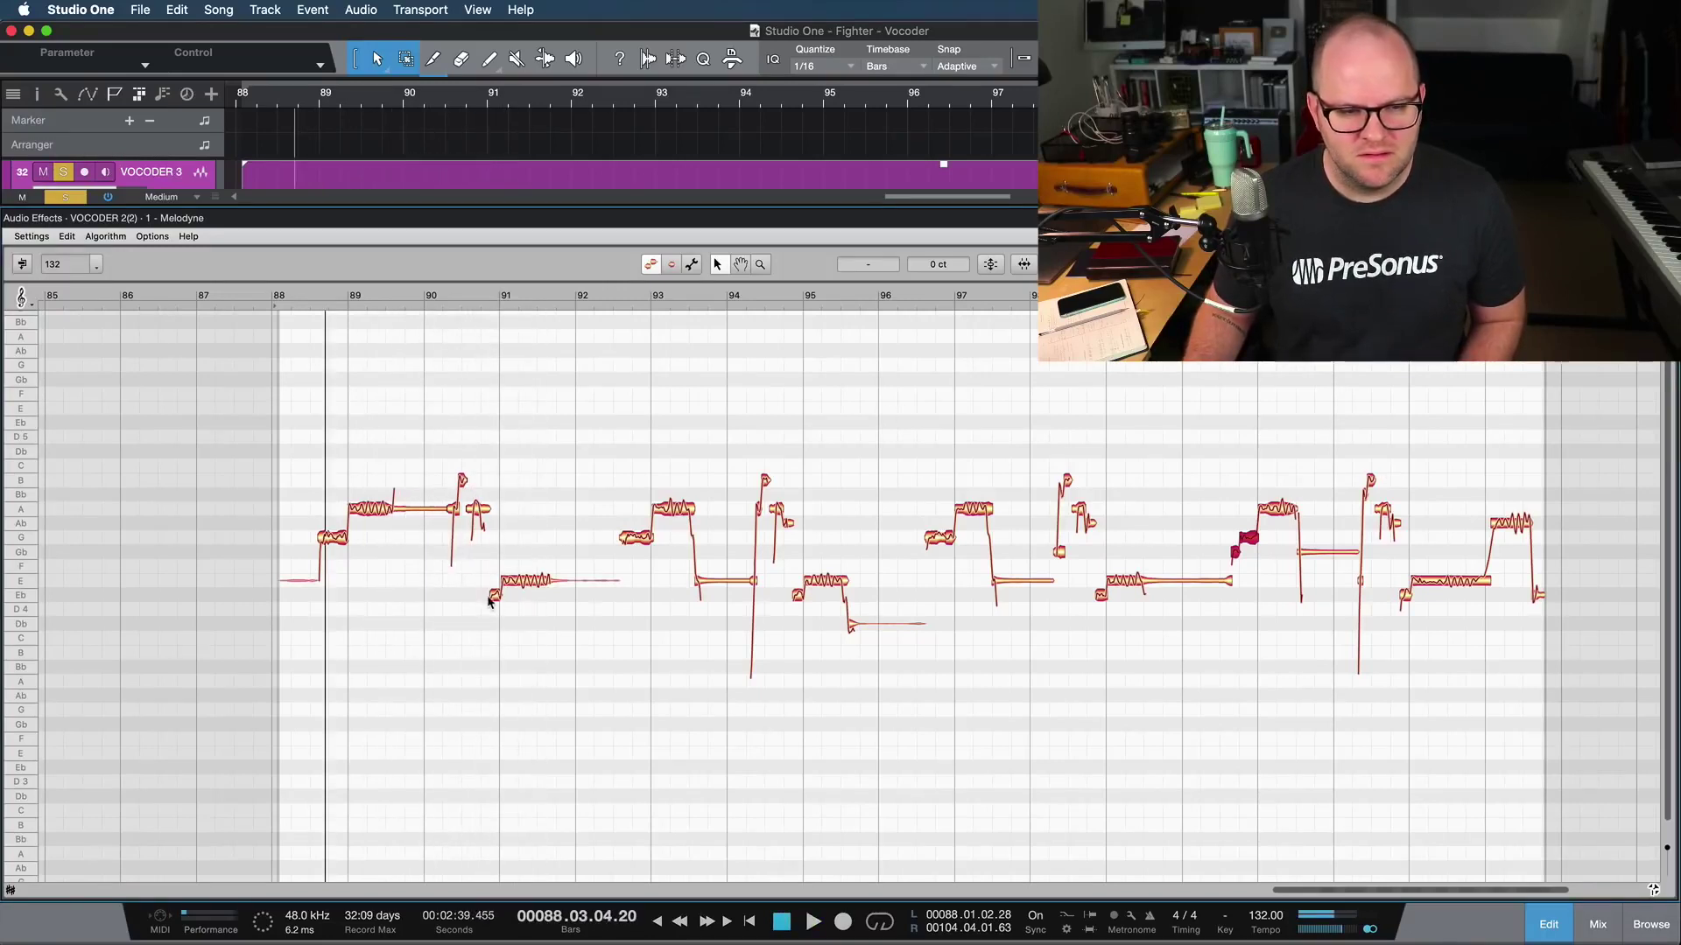
# Lower the low pickup notes to D 4 and the highest notes to A 4, set the final sustained note to A 4, and play the harmony
pyautogui.moveTo(441, 593); pyautogui.dragTo(1409, 610)
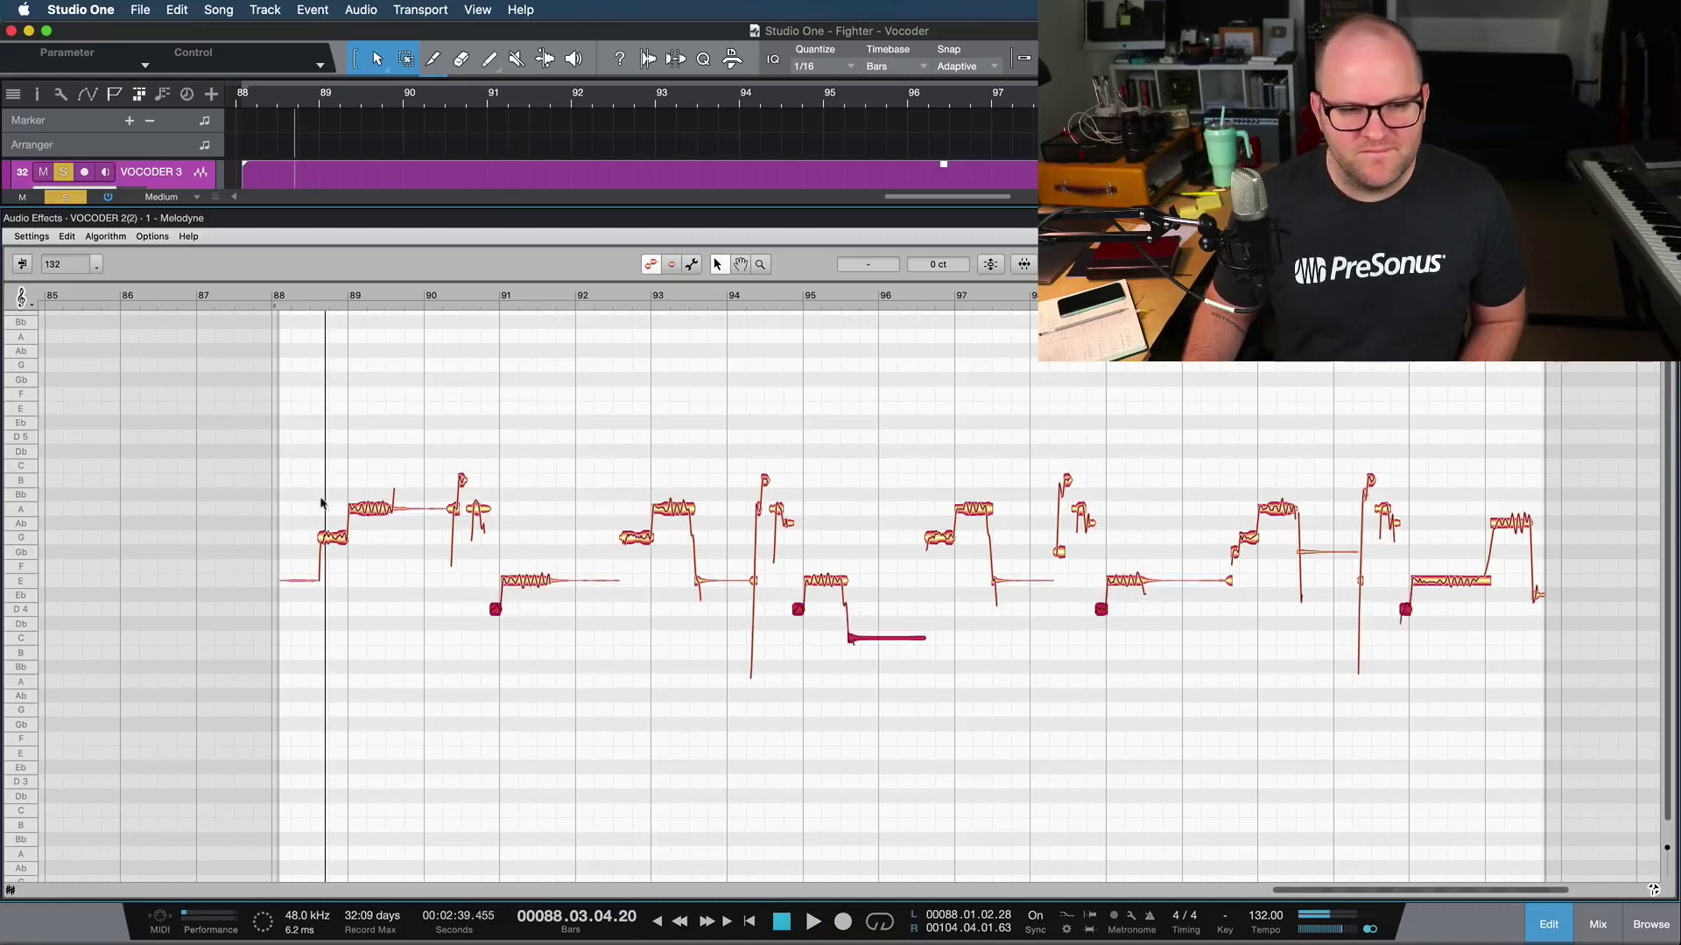
pyautogui.moveTo(428, 407); pyautogui.dragTo(1426, 512)
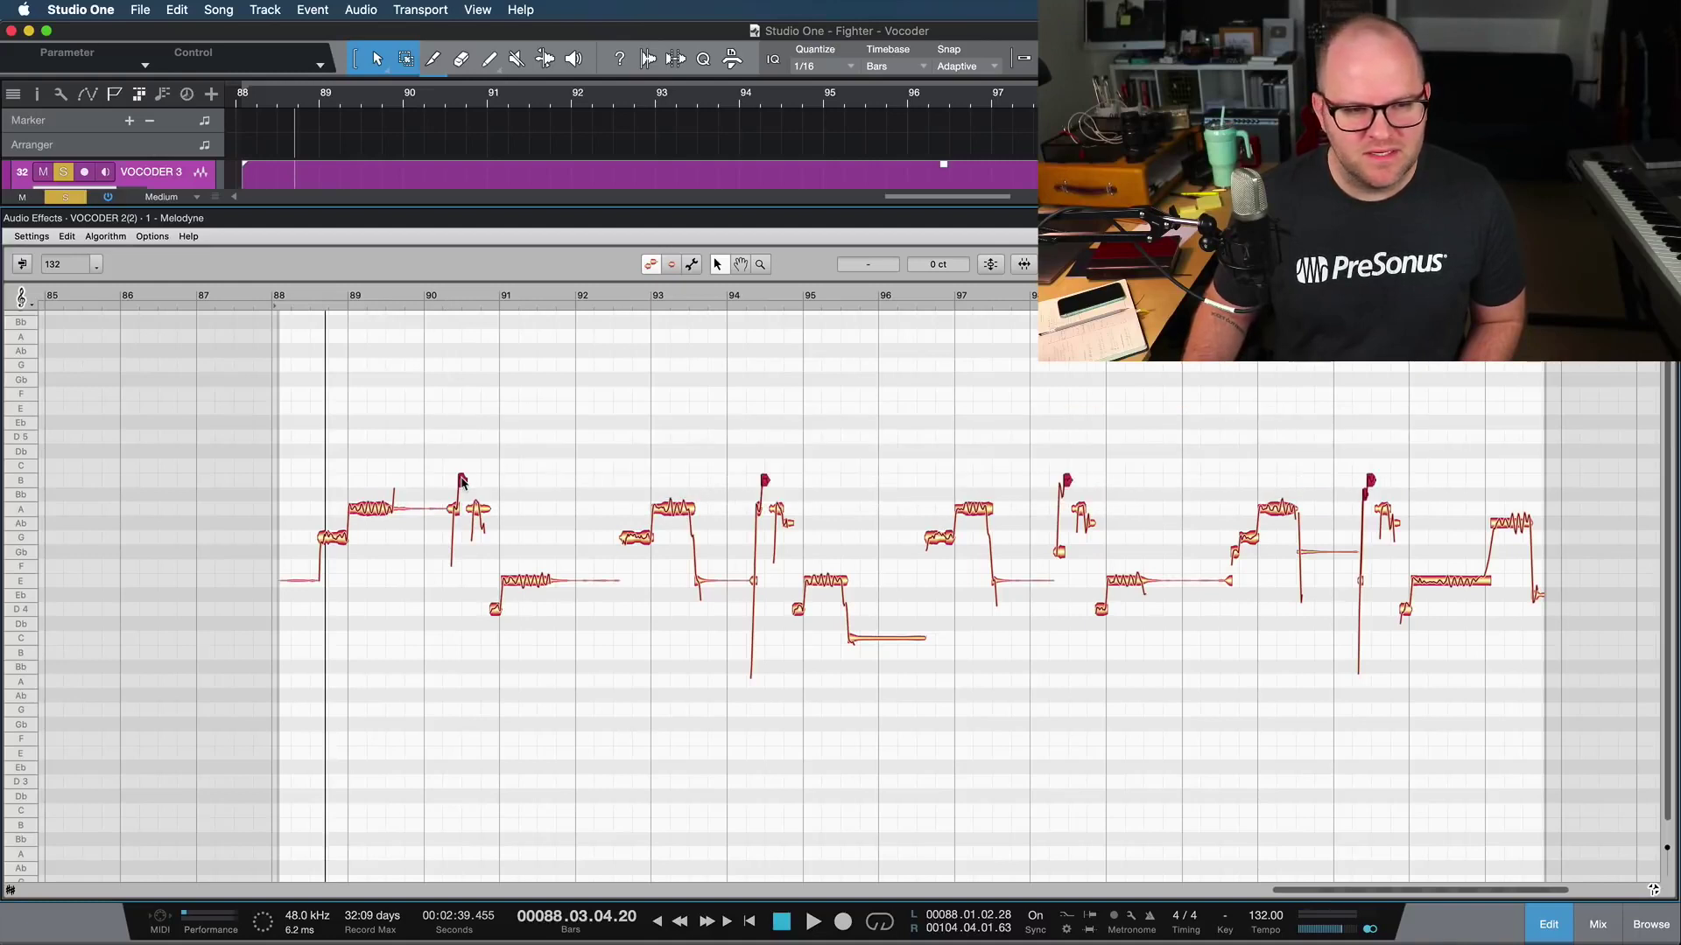
pyautogui.press('space')
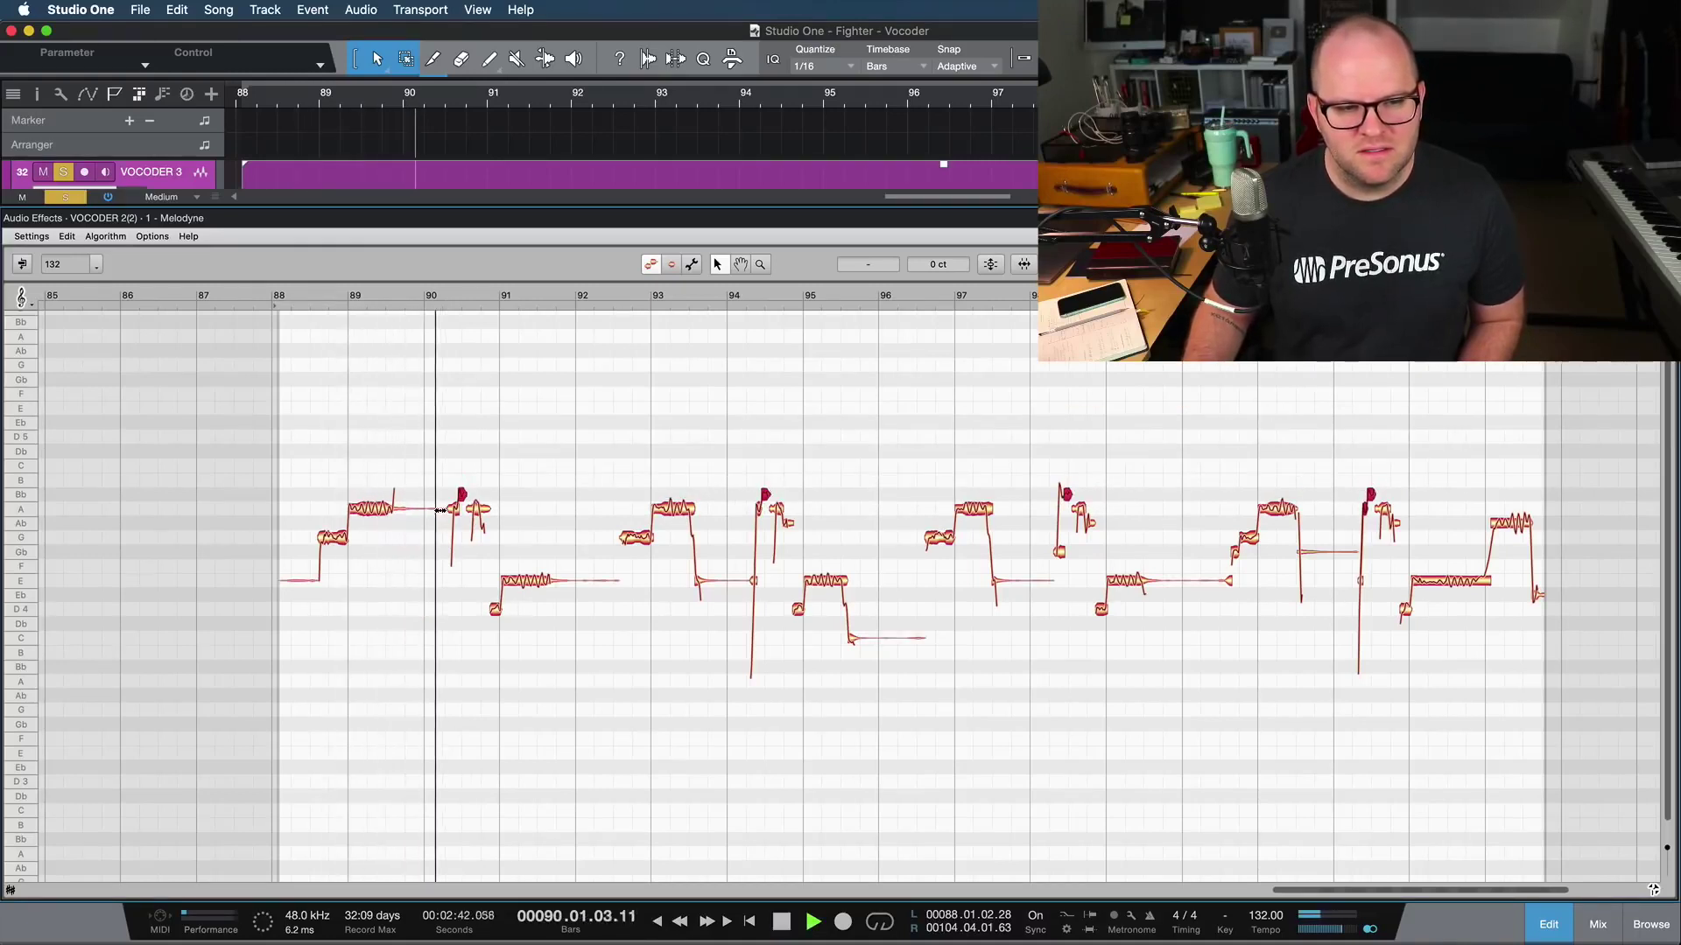
pyautogui.press('space')
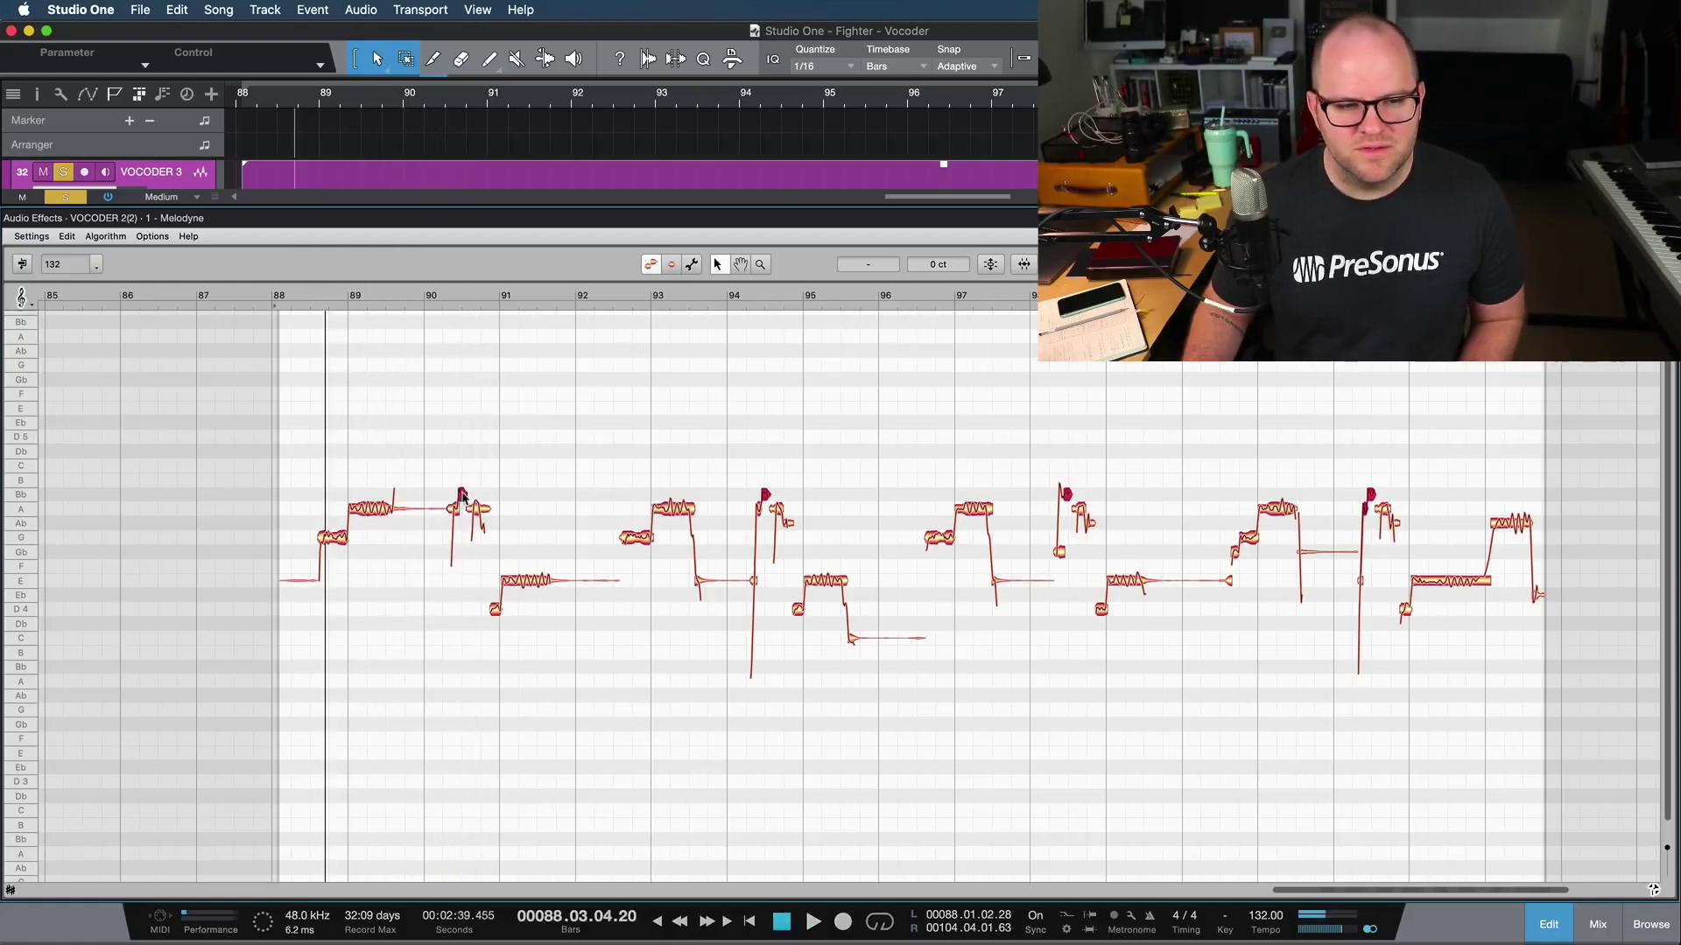
pyautogui.press('space')
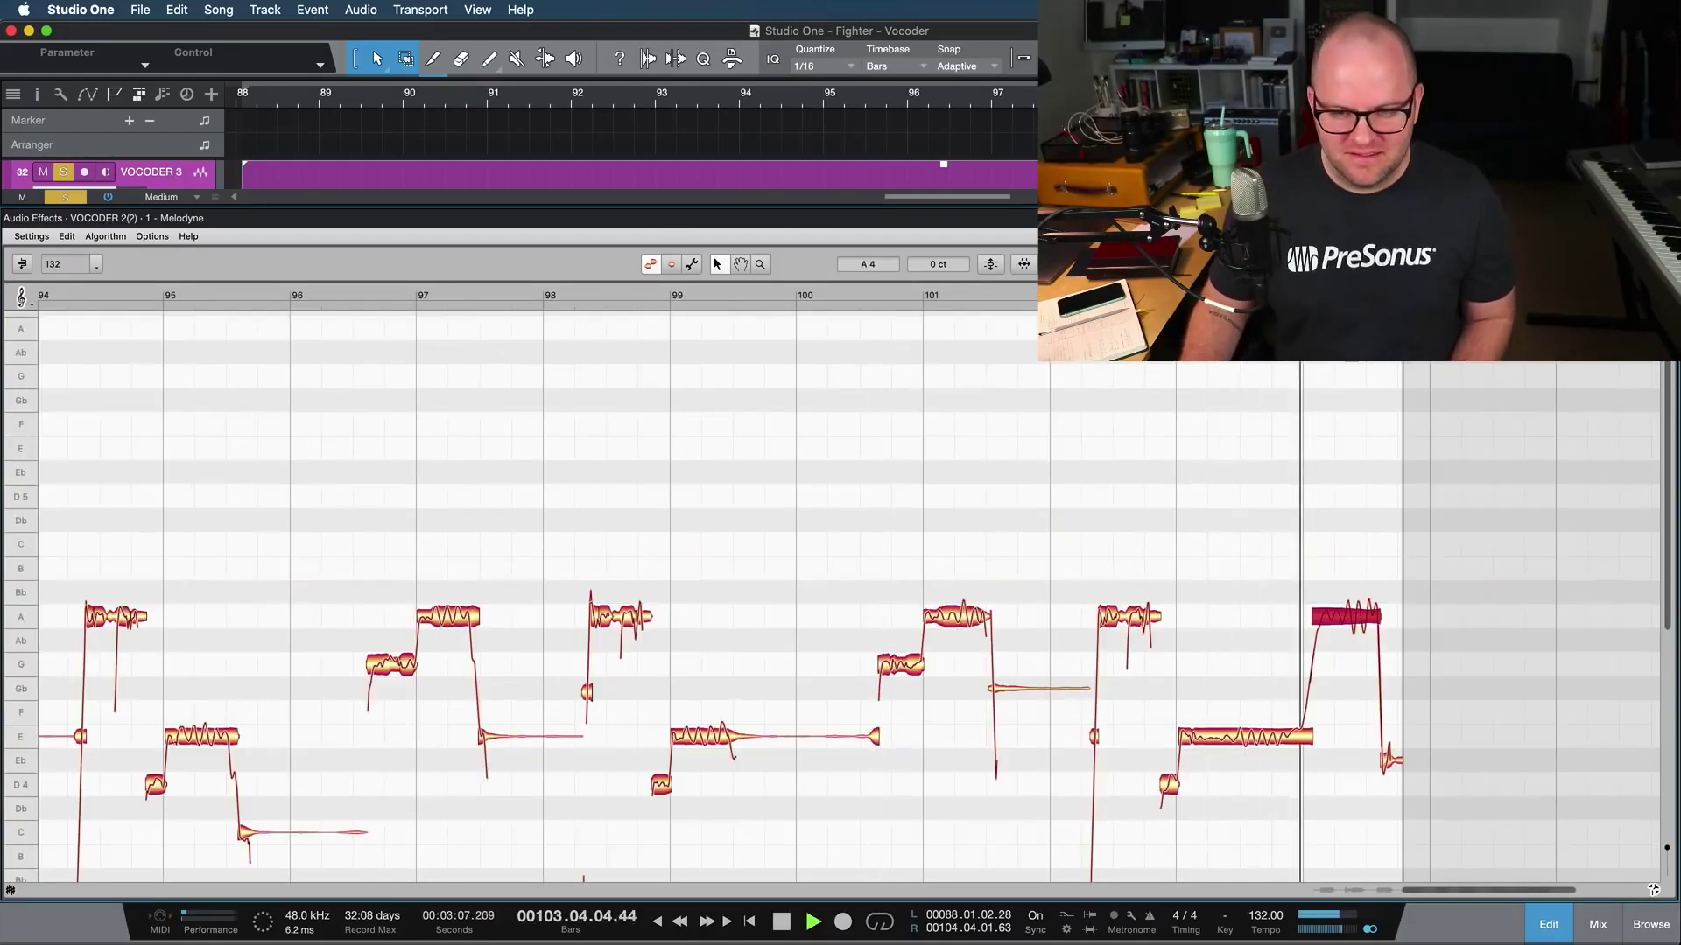
pyautogui.press('space')
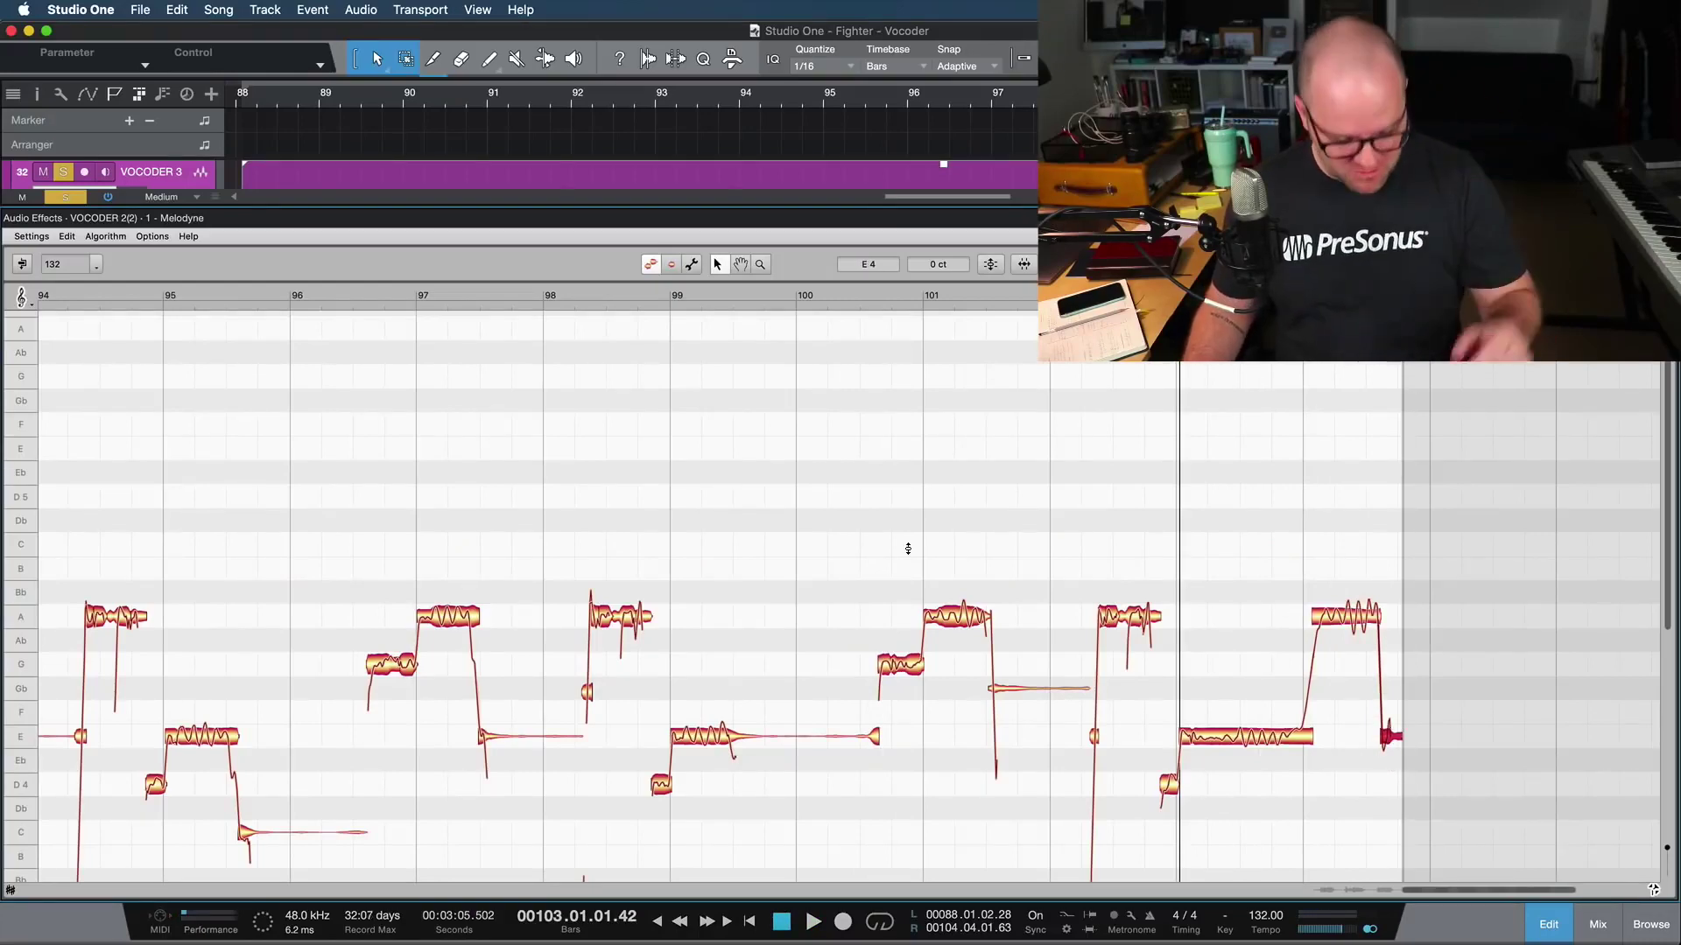
# Duplicate the VOCODER 3 track completely with its clip, and open the VOCODER 4 clip in Melodyne
pyautogui.press('F3')
pyautogui.press('F3')
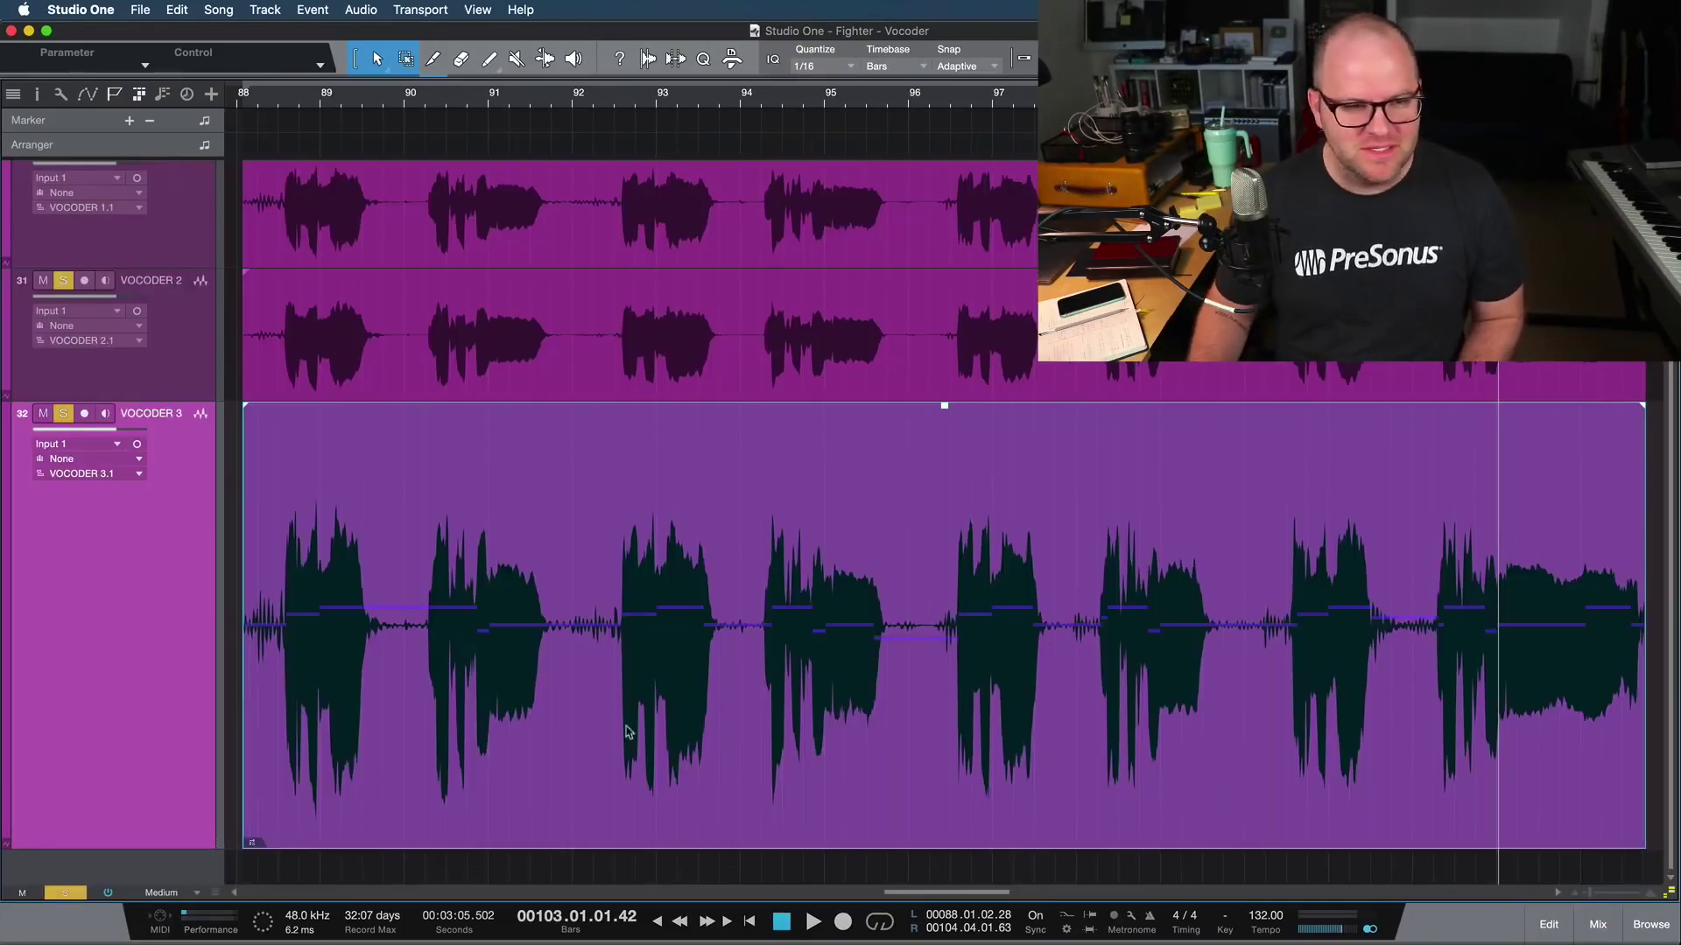
pyautogui.rightClick(170, 663)
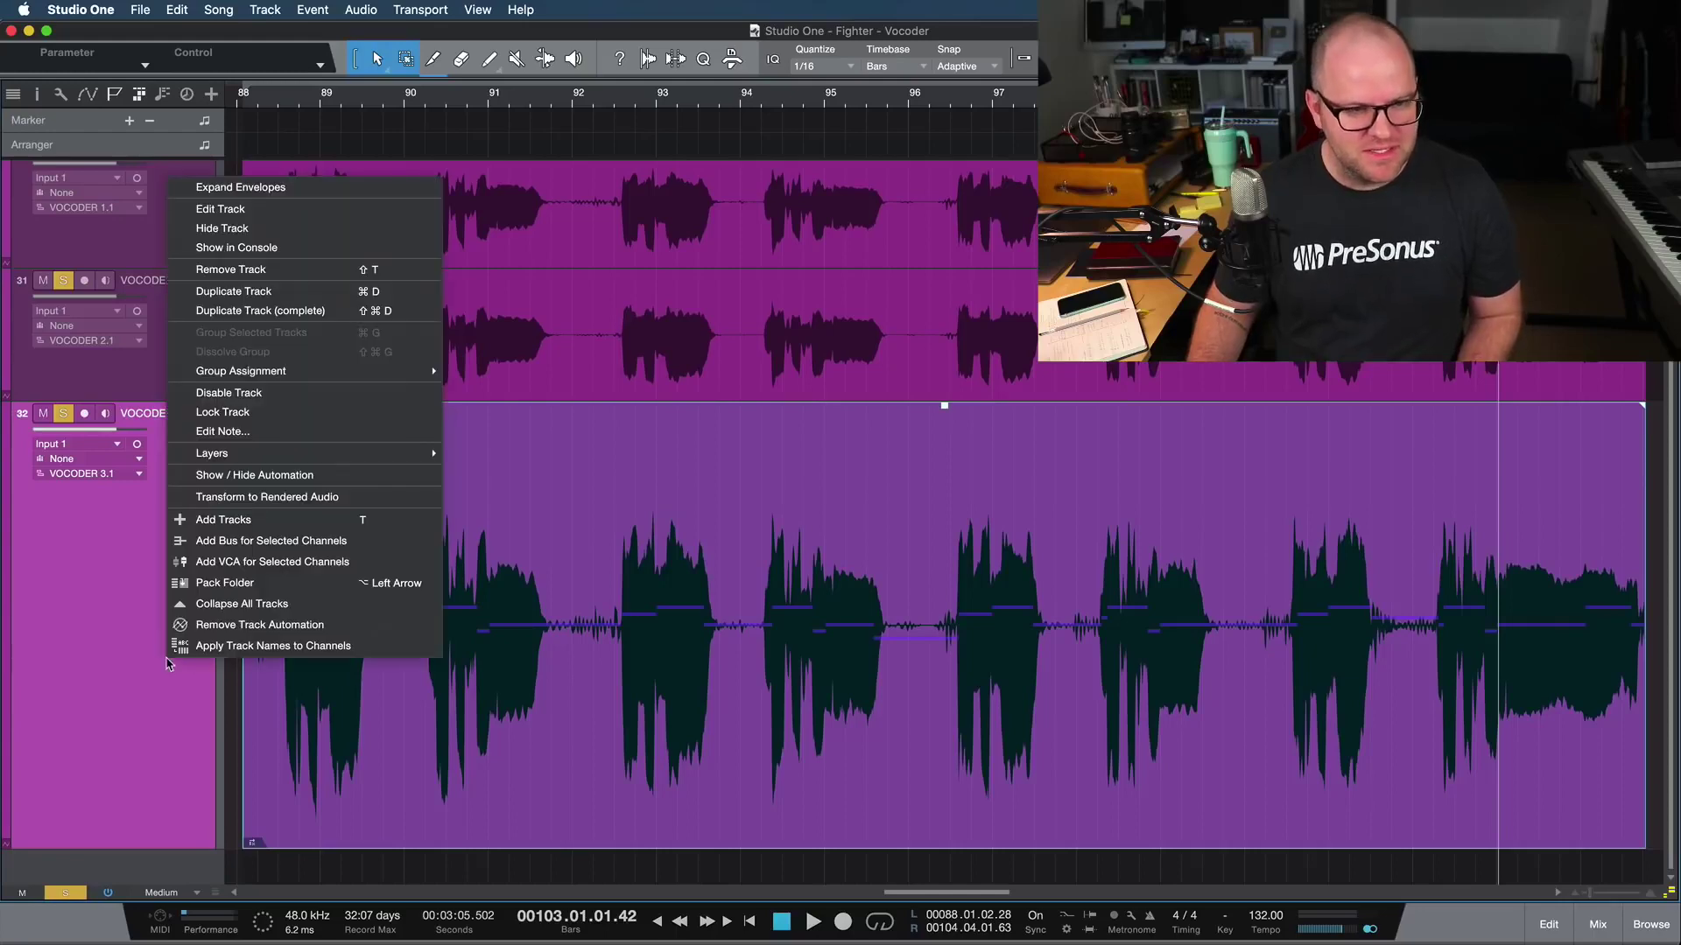
pyautogui.click(260, 311)
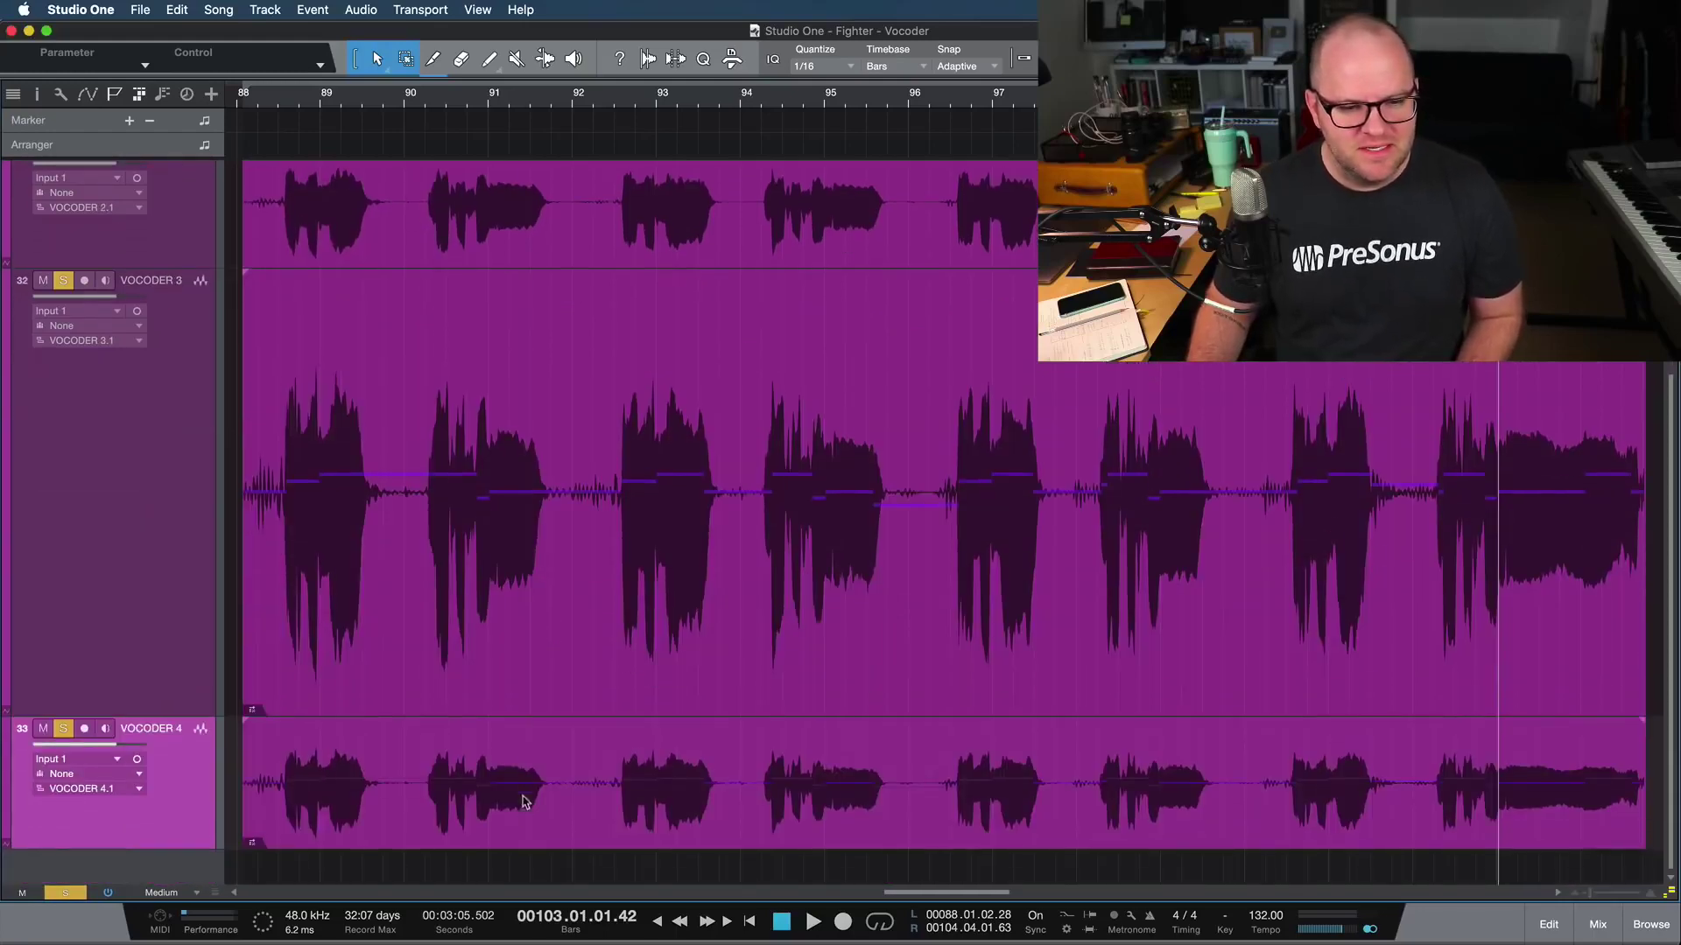
pyautogui.click(525, 796)
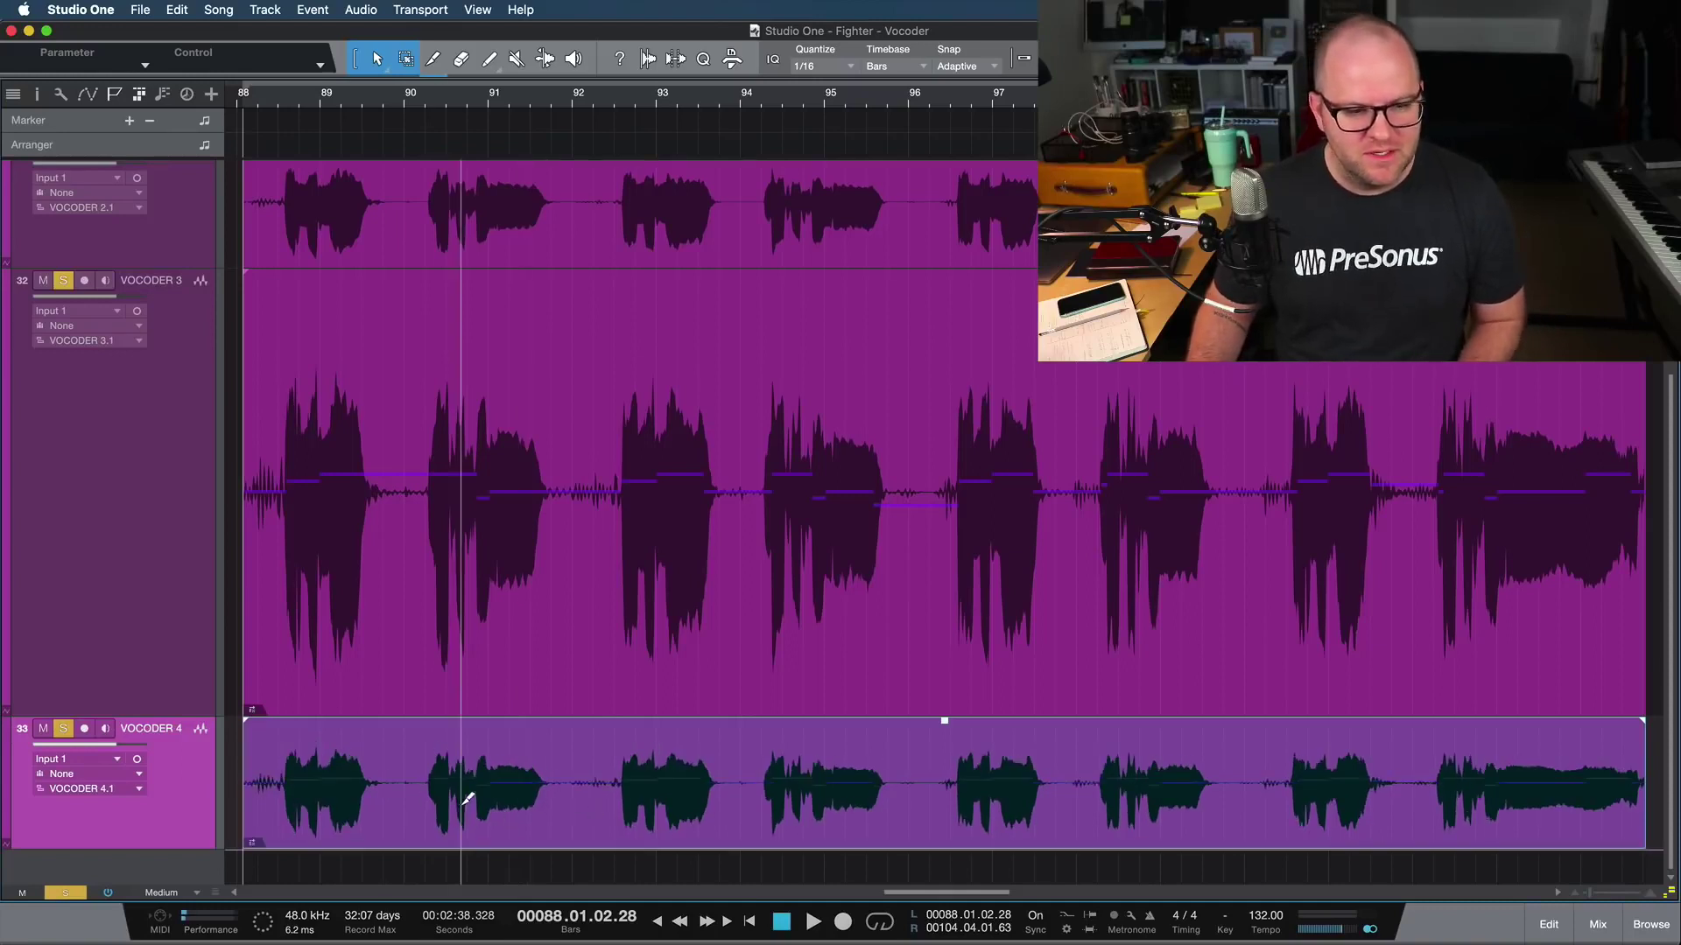
pyautogui.click(505, 649)
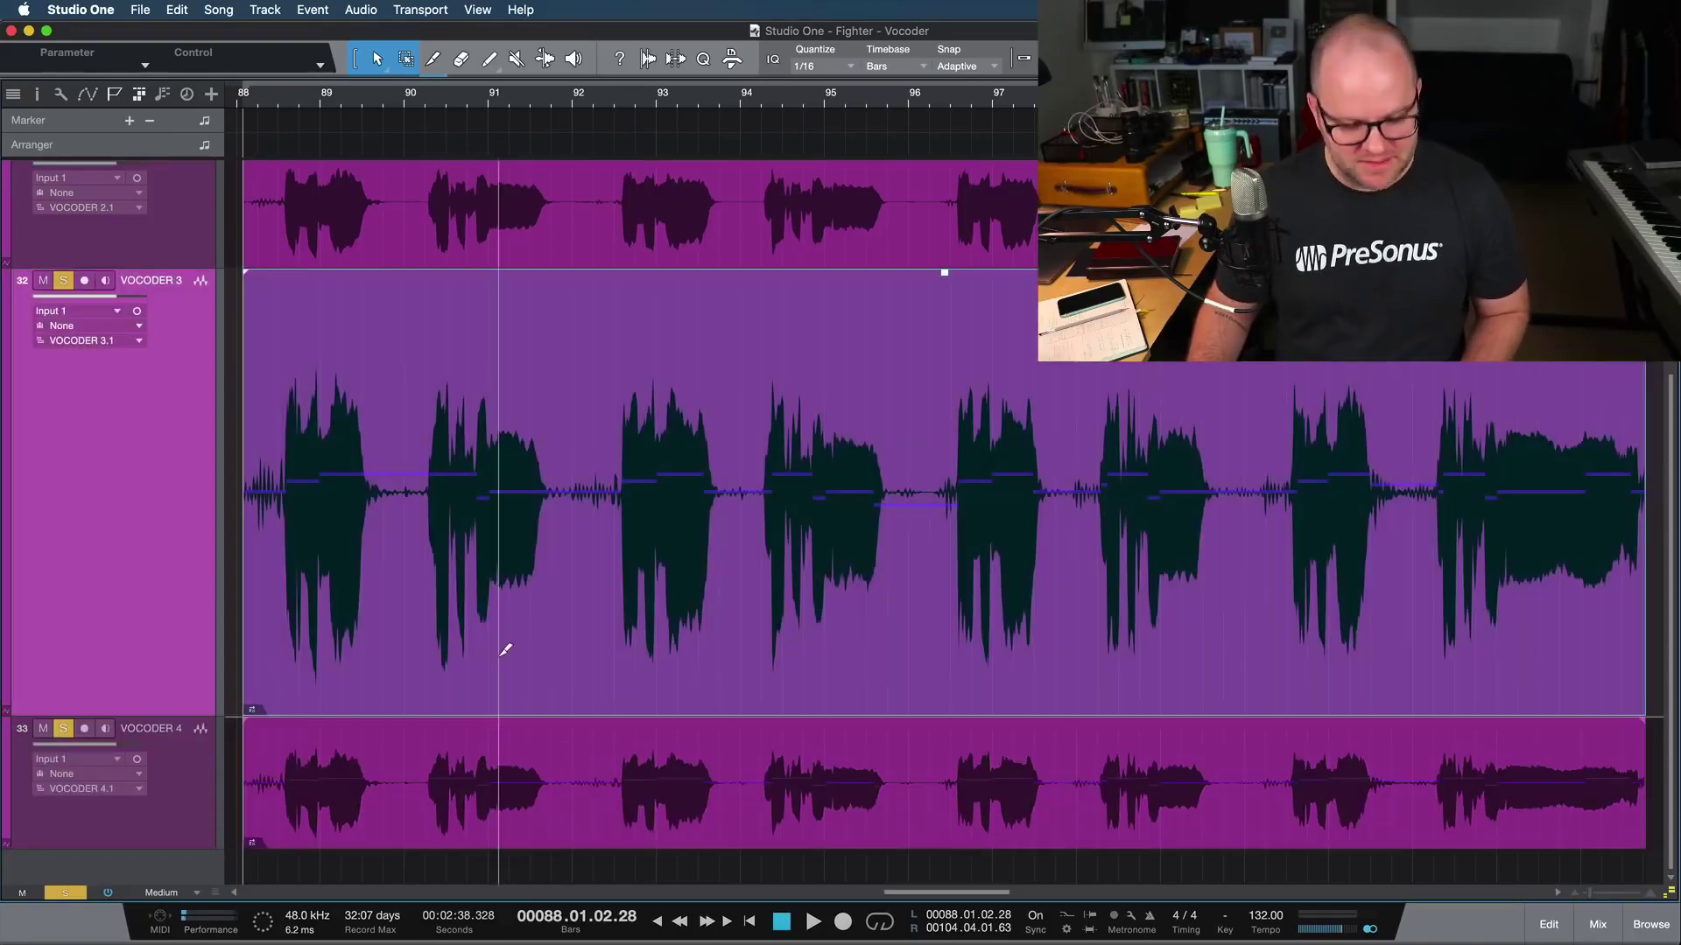
pyautogui.doubleClick(506, 817)
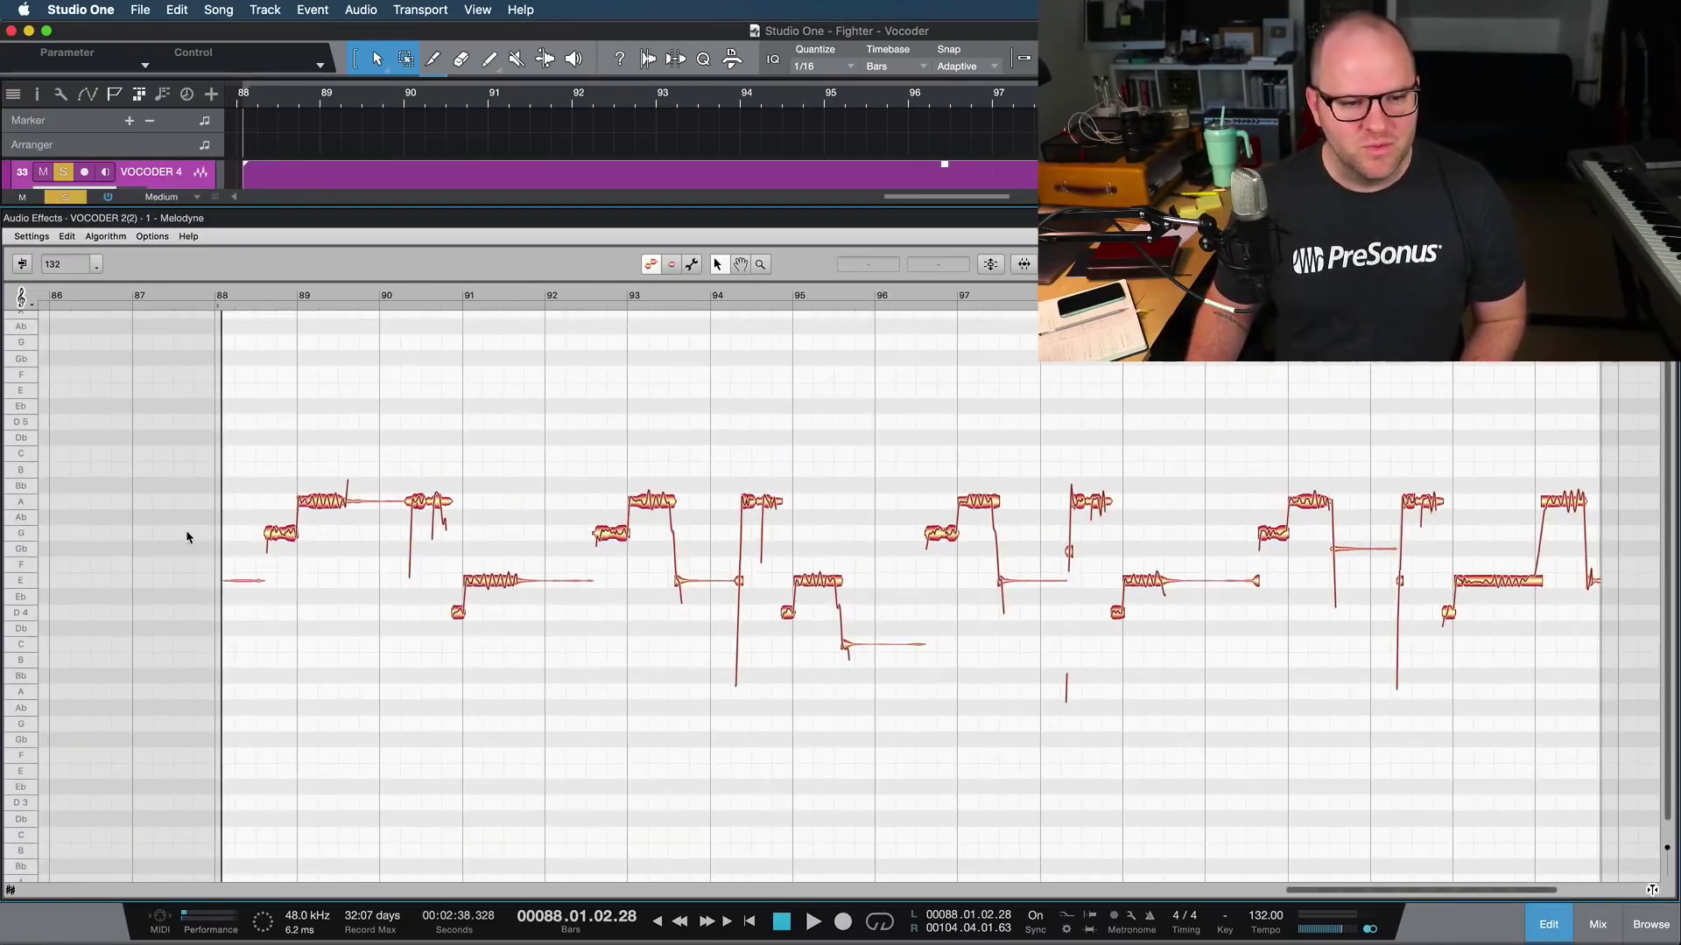
# Move the sung VOCODER 4 notes and the tails between phrases to A 4 to form a one-note line
pyautogui.moveTo(196, 520); pyautogui.dragTo(1474, 561)
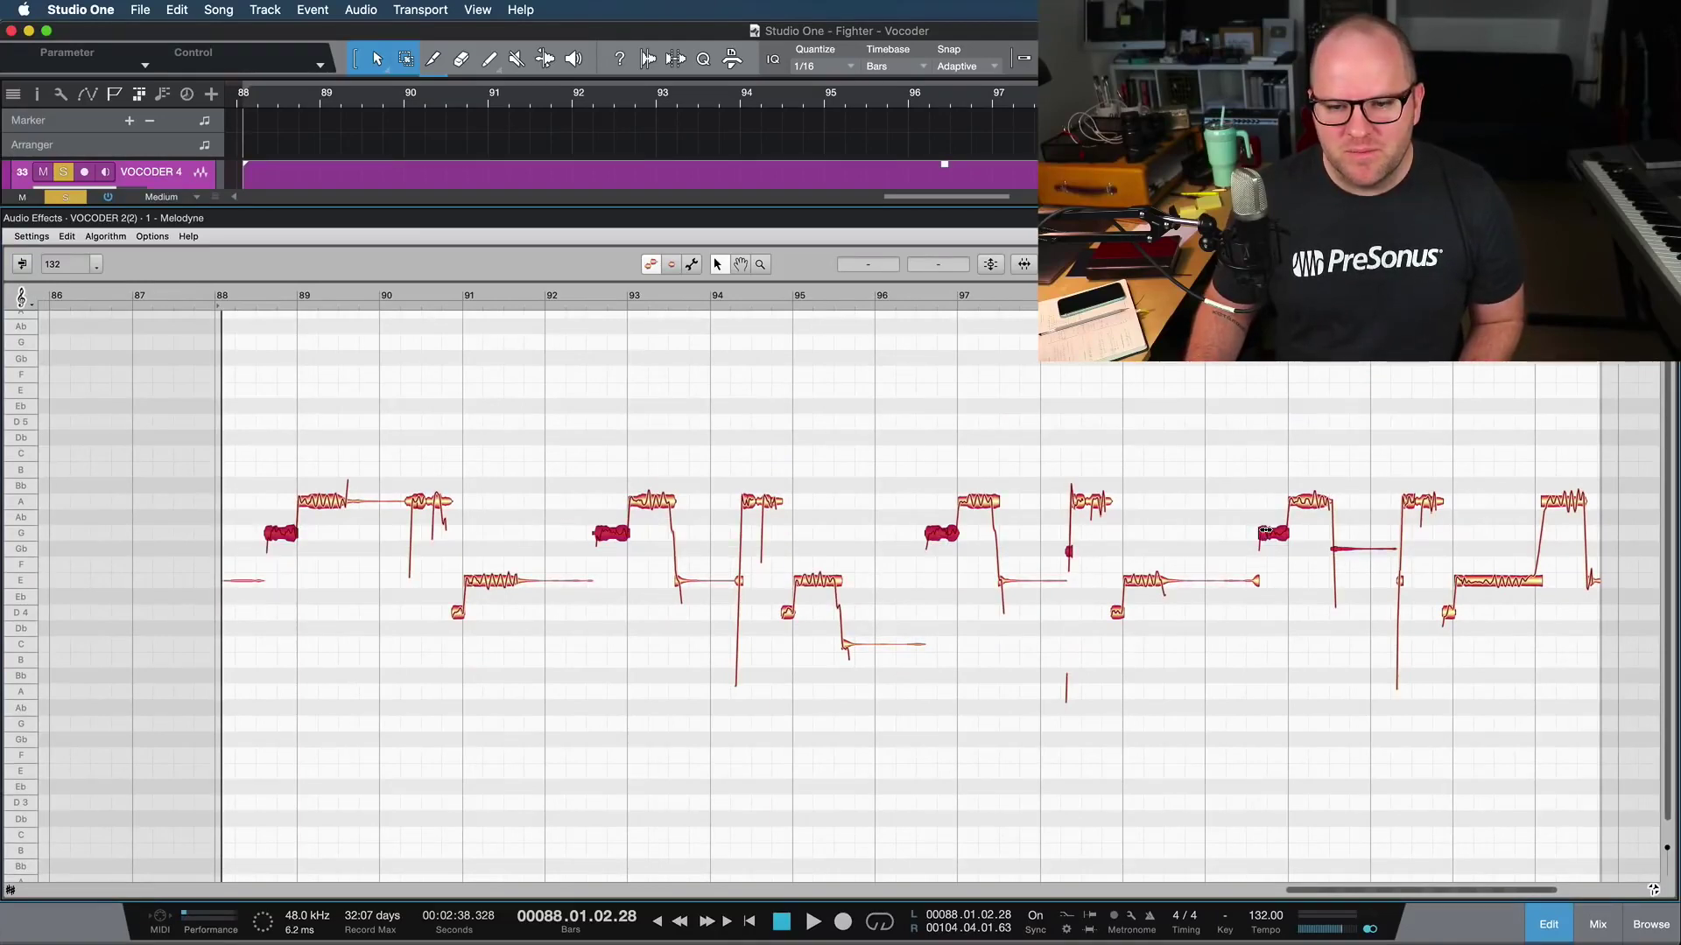
pyautogui.moveTo(1274, 538); pyautogui.dragTo(1271, 505)
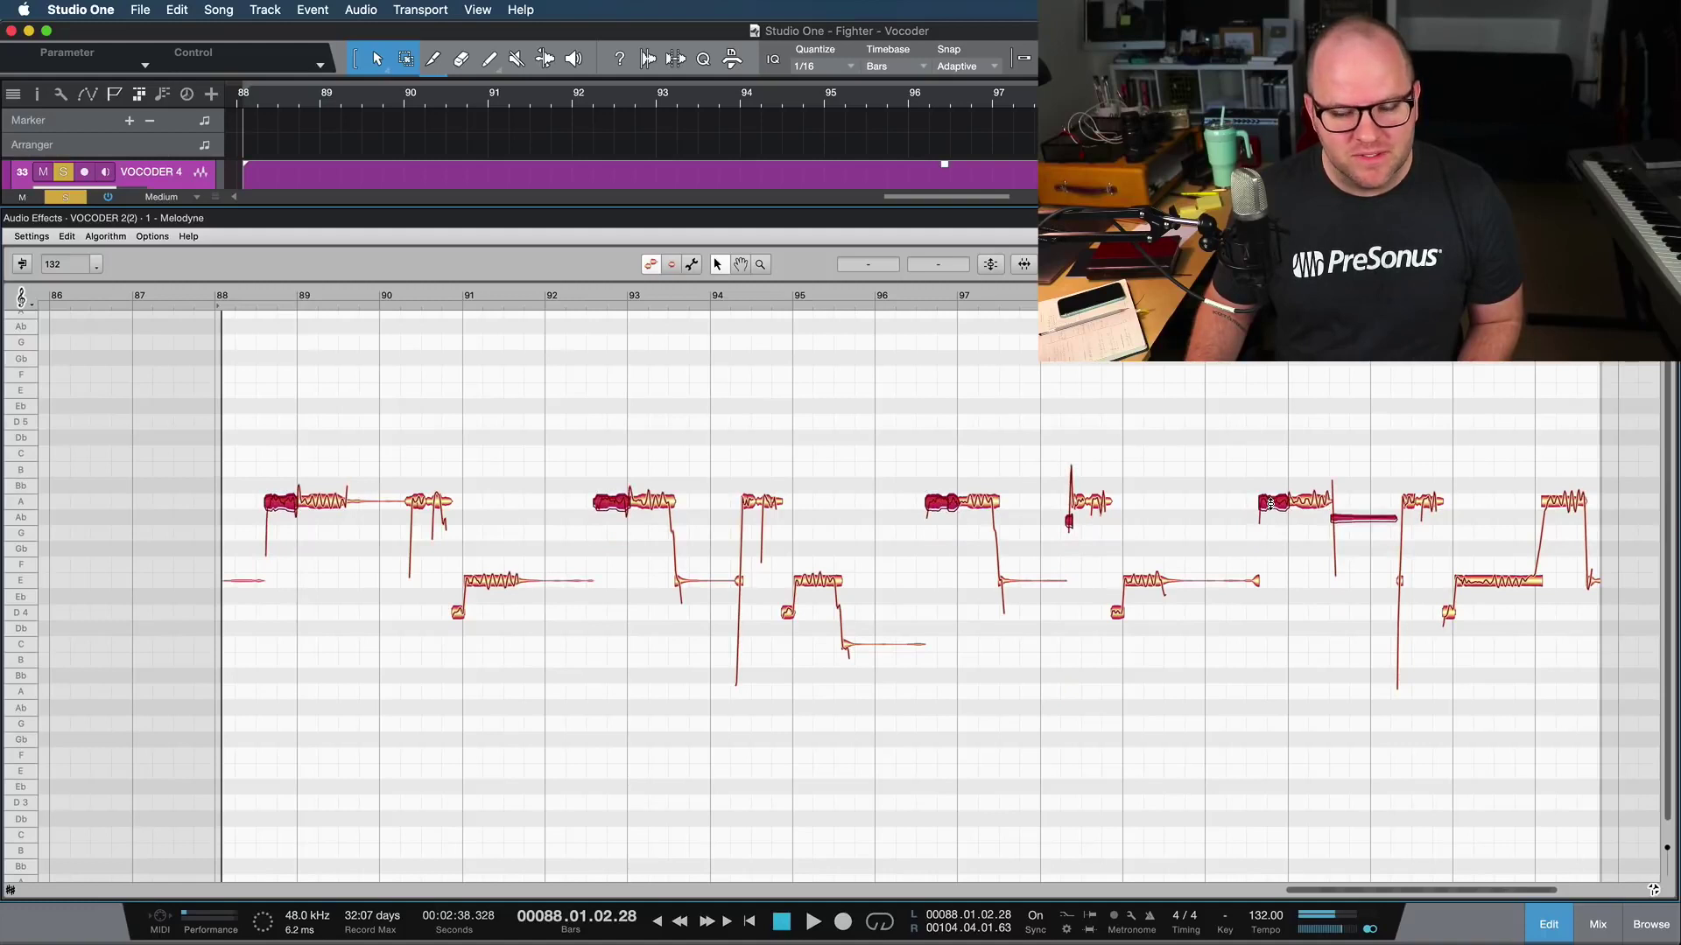
pyautogui.click(1363, 517)
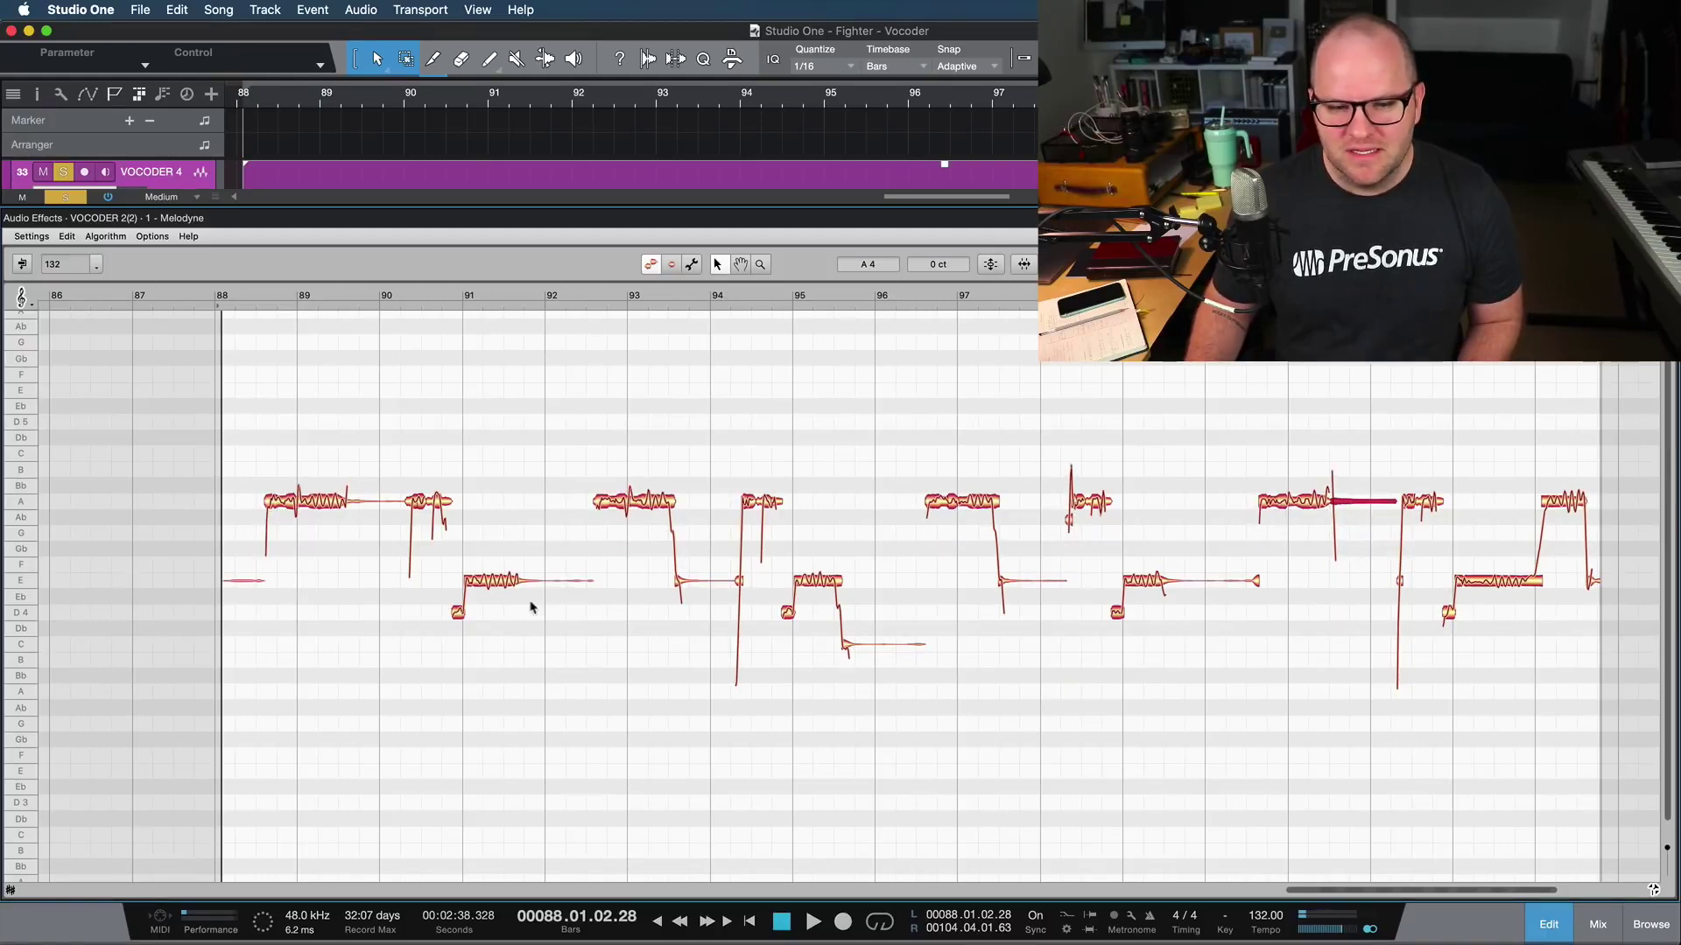
pyautogui.moveTo(440, 573); pyautogui.dragTo(1493, 503)
pyautogui.moveTo(1489, 588); pyautogui.dragTo(455, 546)
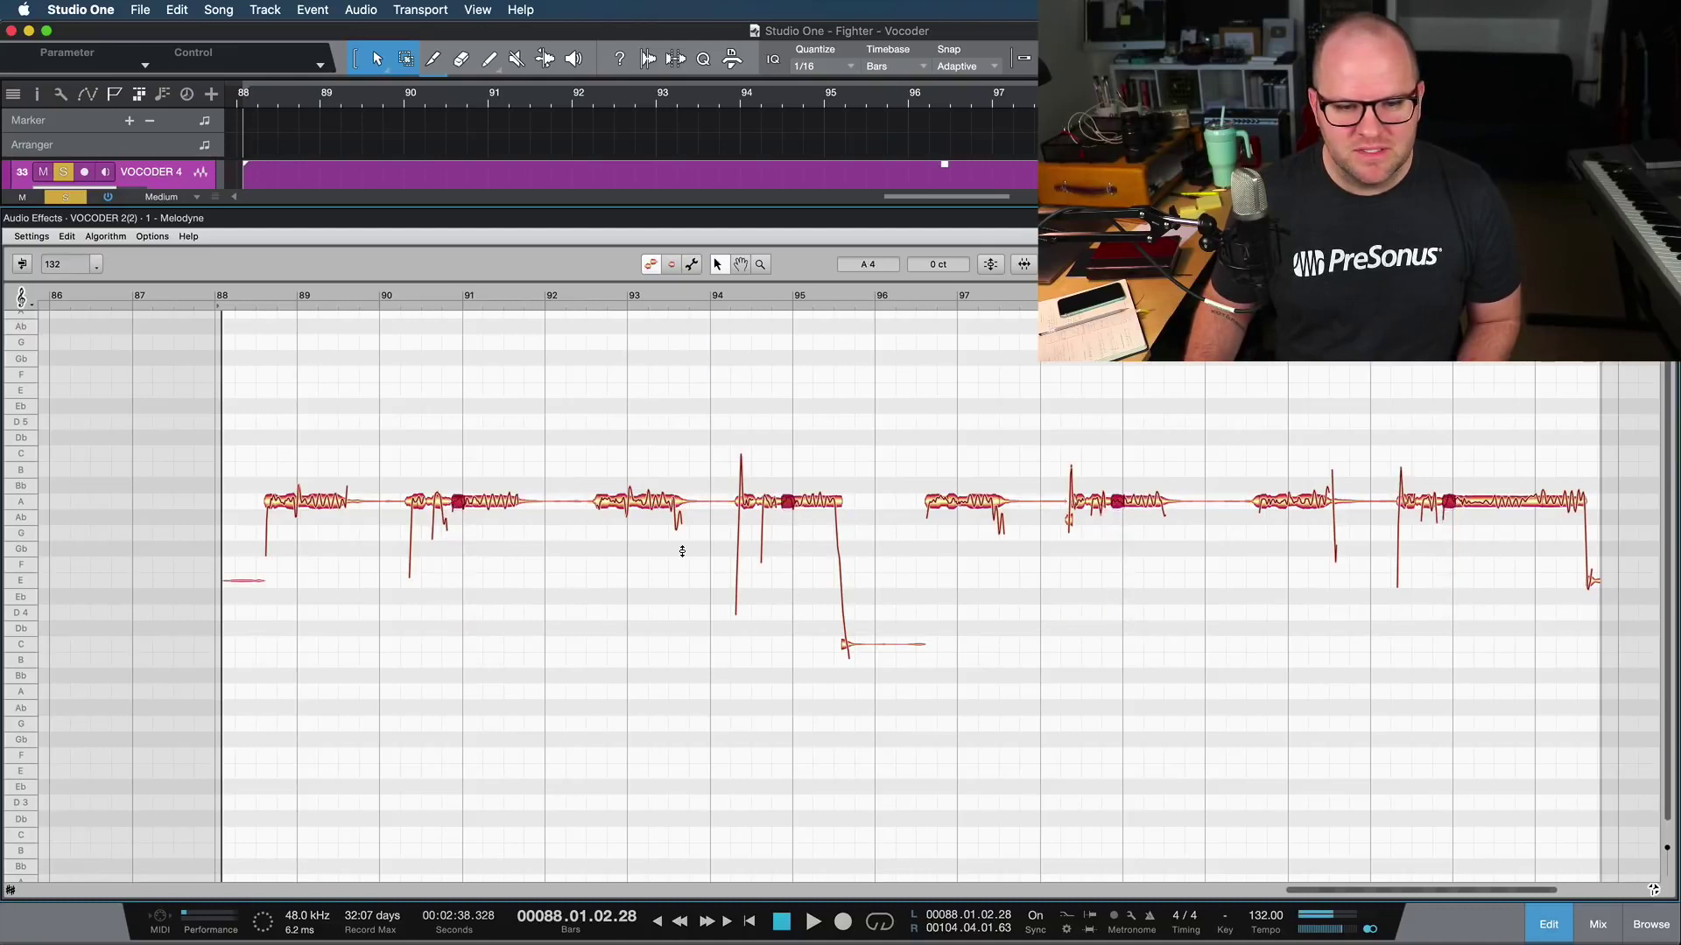
pyautogui.moveTo(812, 595); pyautogui.dragTo(910, 666)
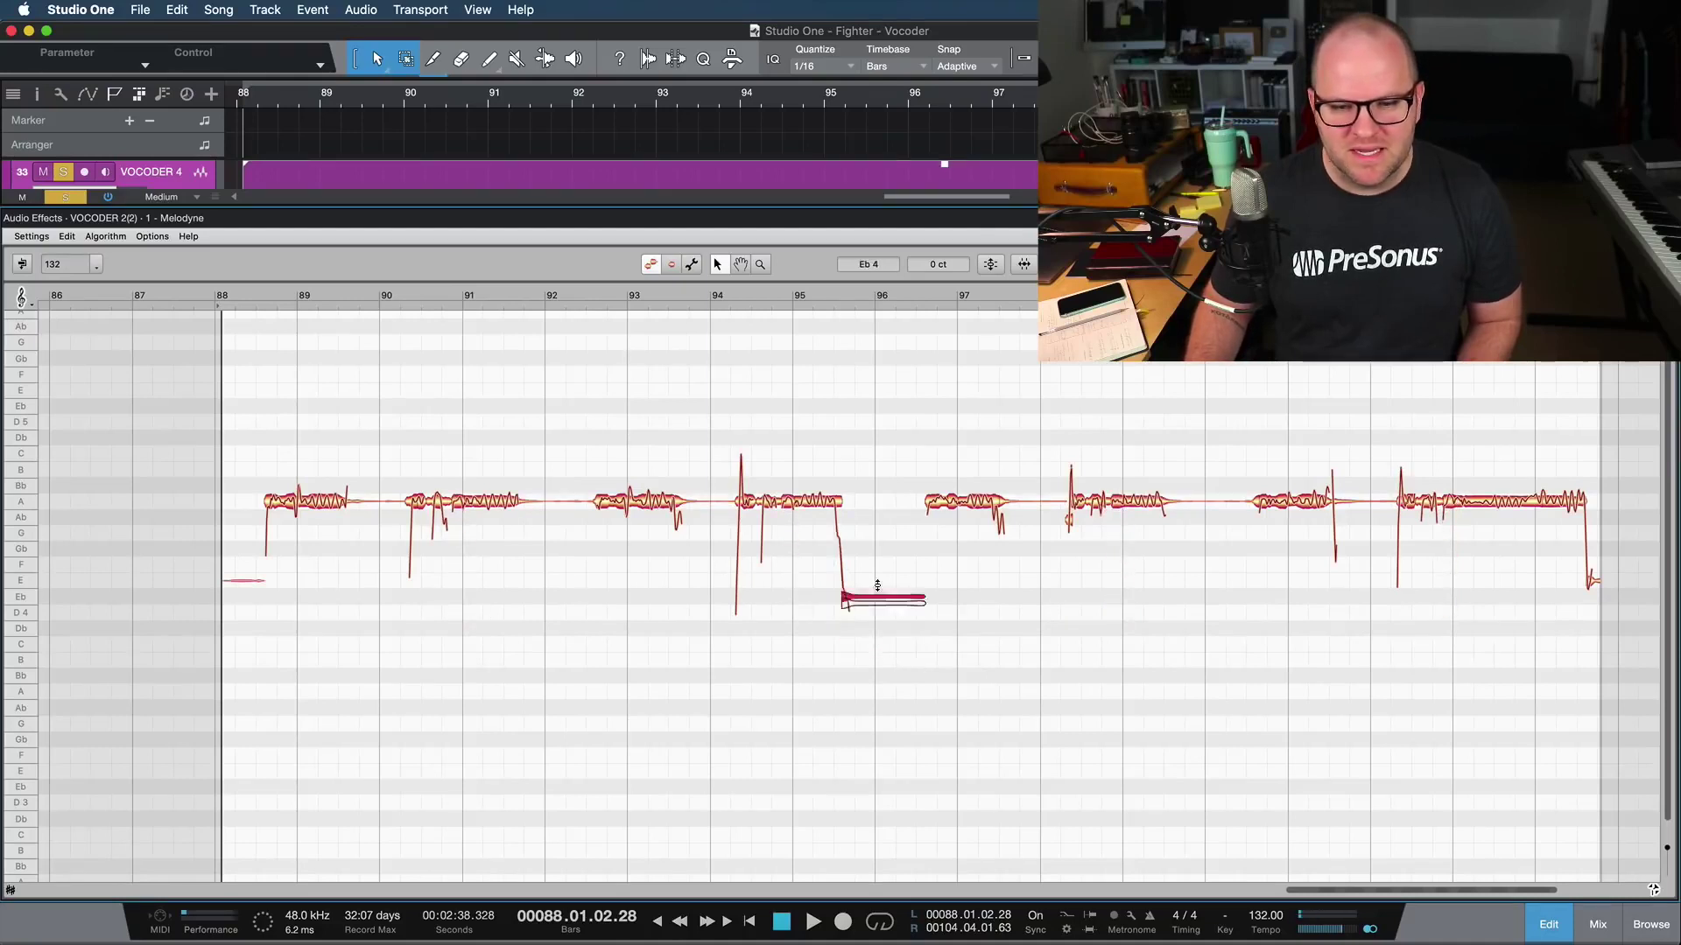
pyautogui.hscroll(5, 1000, 598)
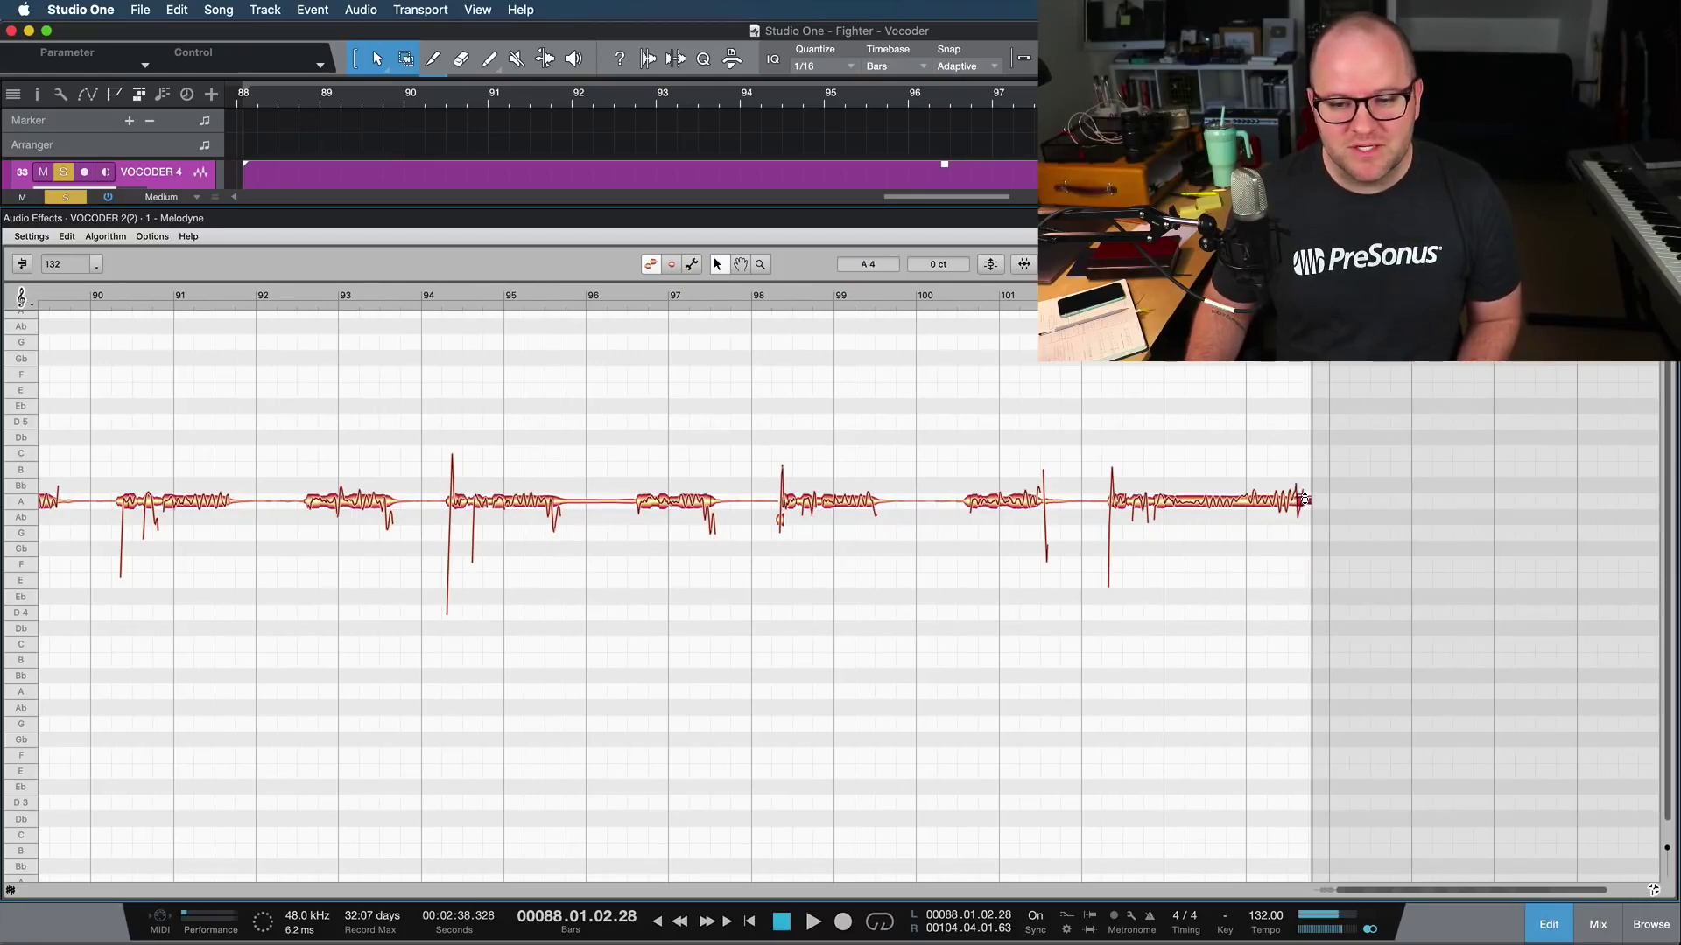
# Play the one-note VOCODER 4 line from its beginning and listen to the phrase around bar 90
pyautogui.hscroll(-20, 1188, 575)
pyautogui.press('space')
pyautogui.hscroll(5, 1039, 647)
pyautogui.hscroll(3, 1039, 647)
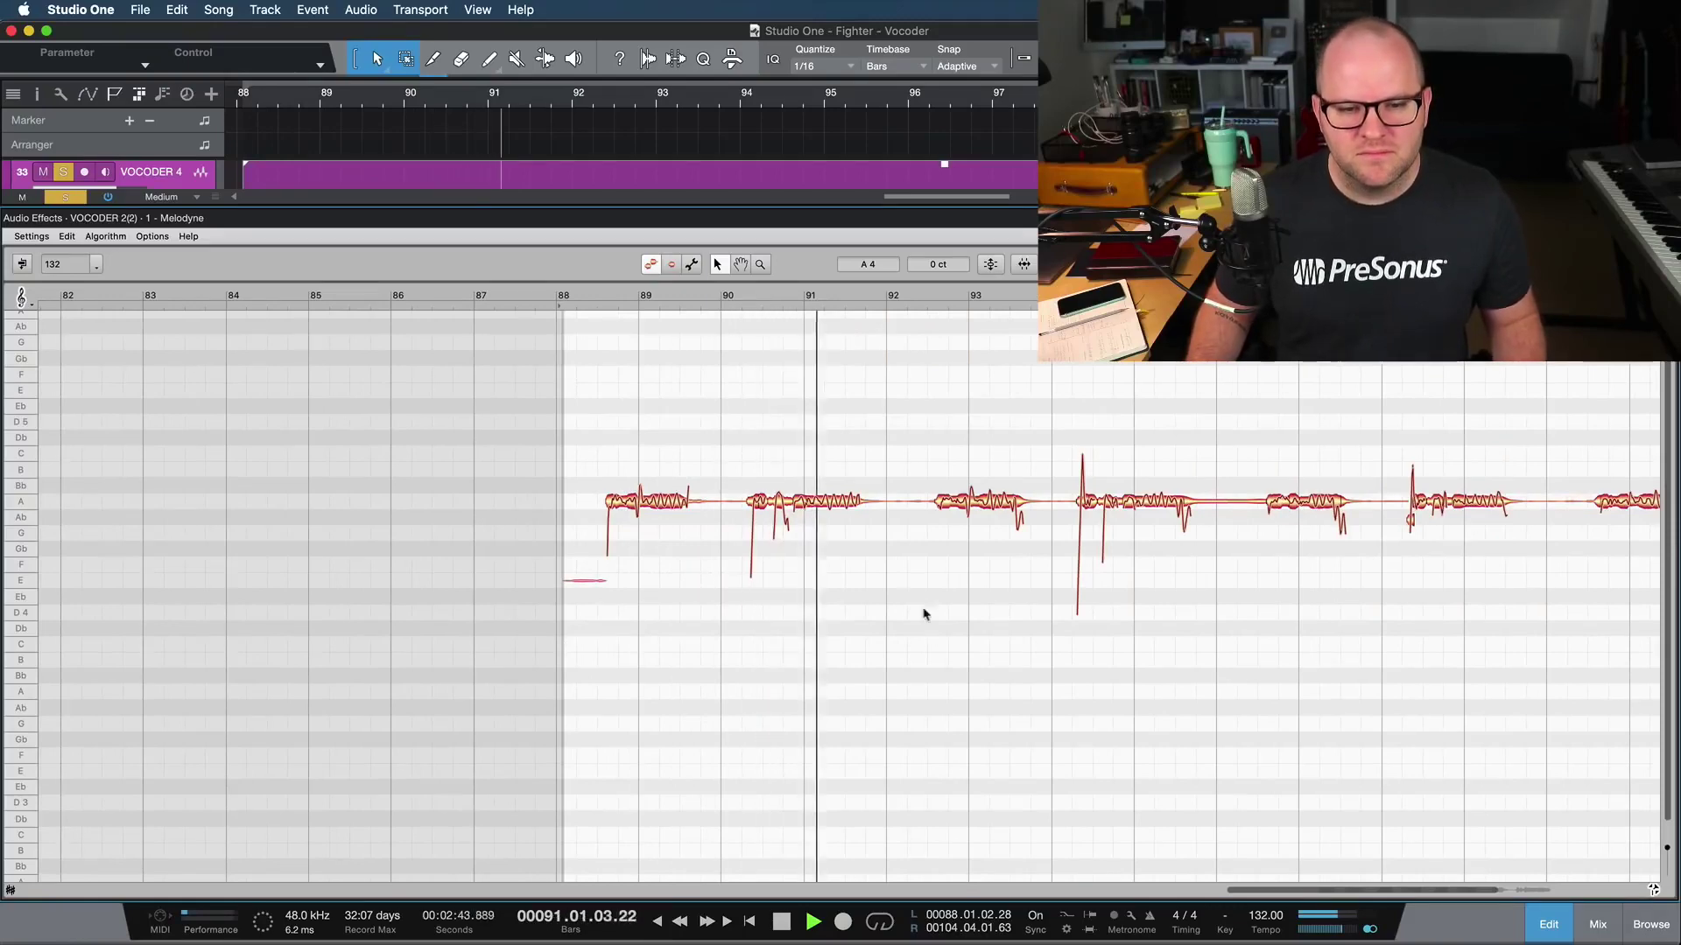
pyautogui.scroll(2, 750, 563)
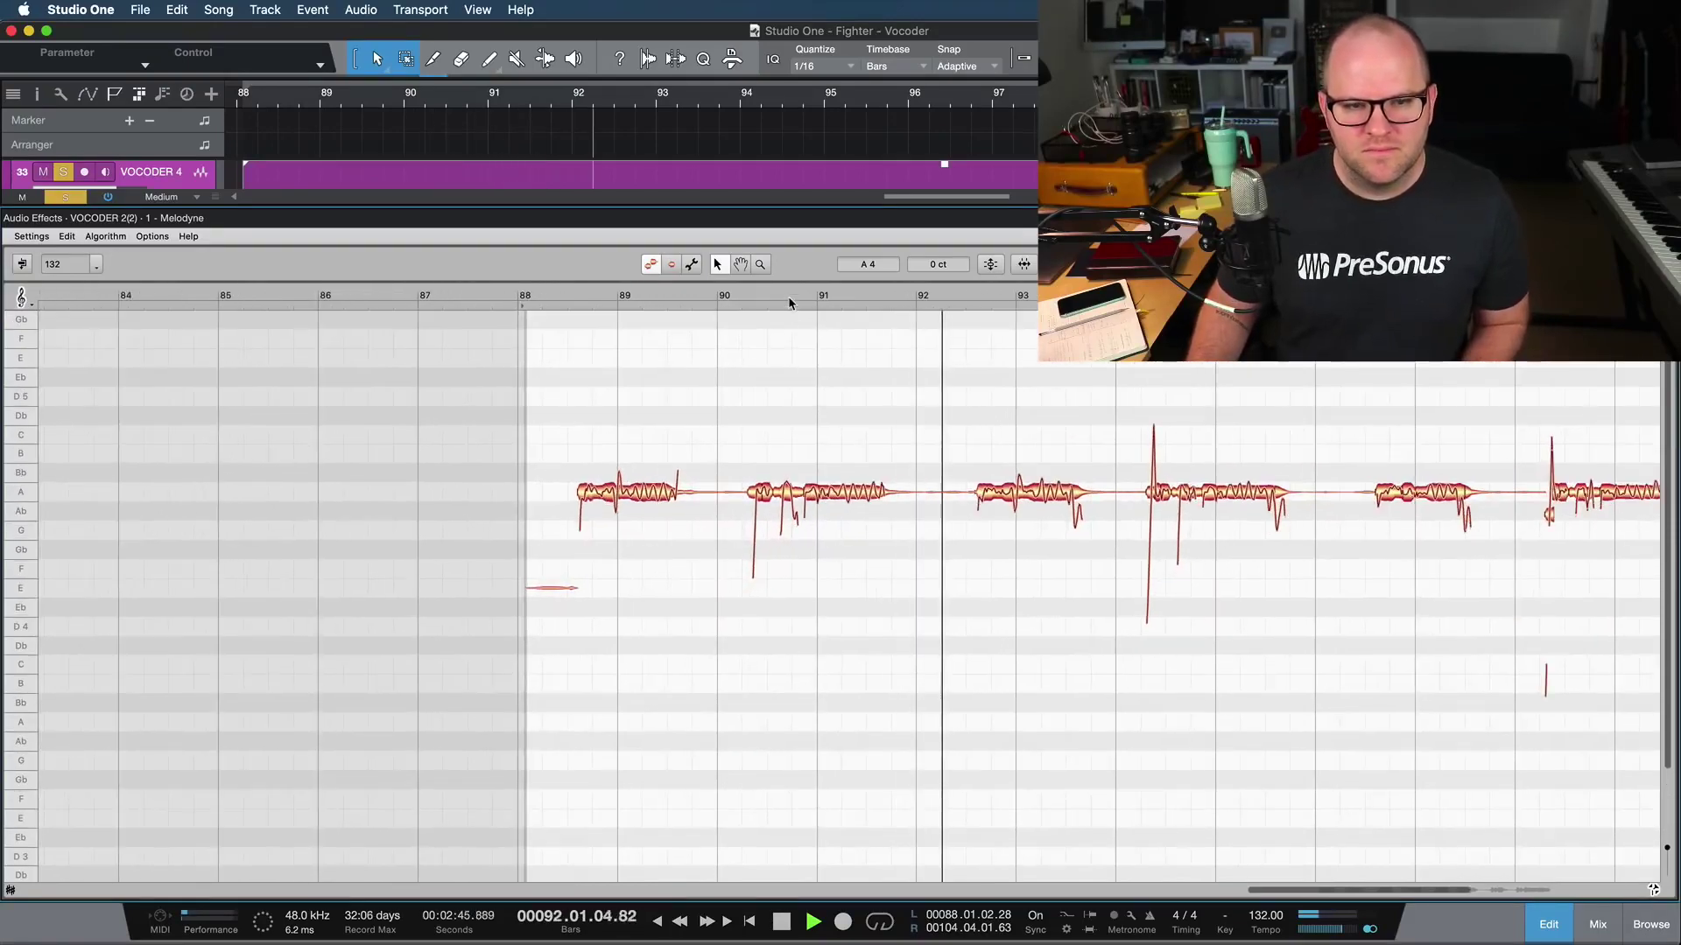
pyautogui.click(781, 304)
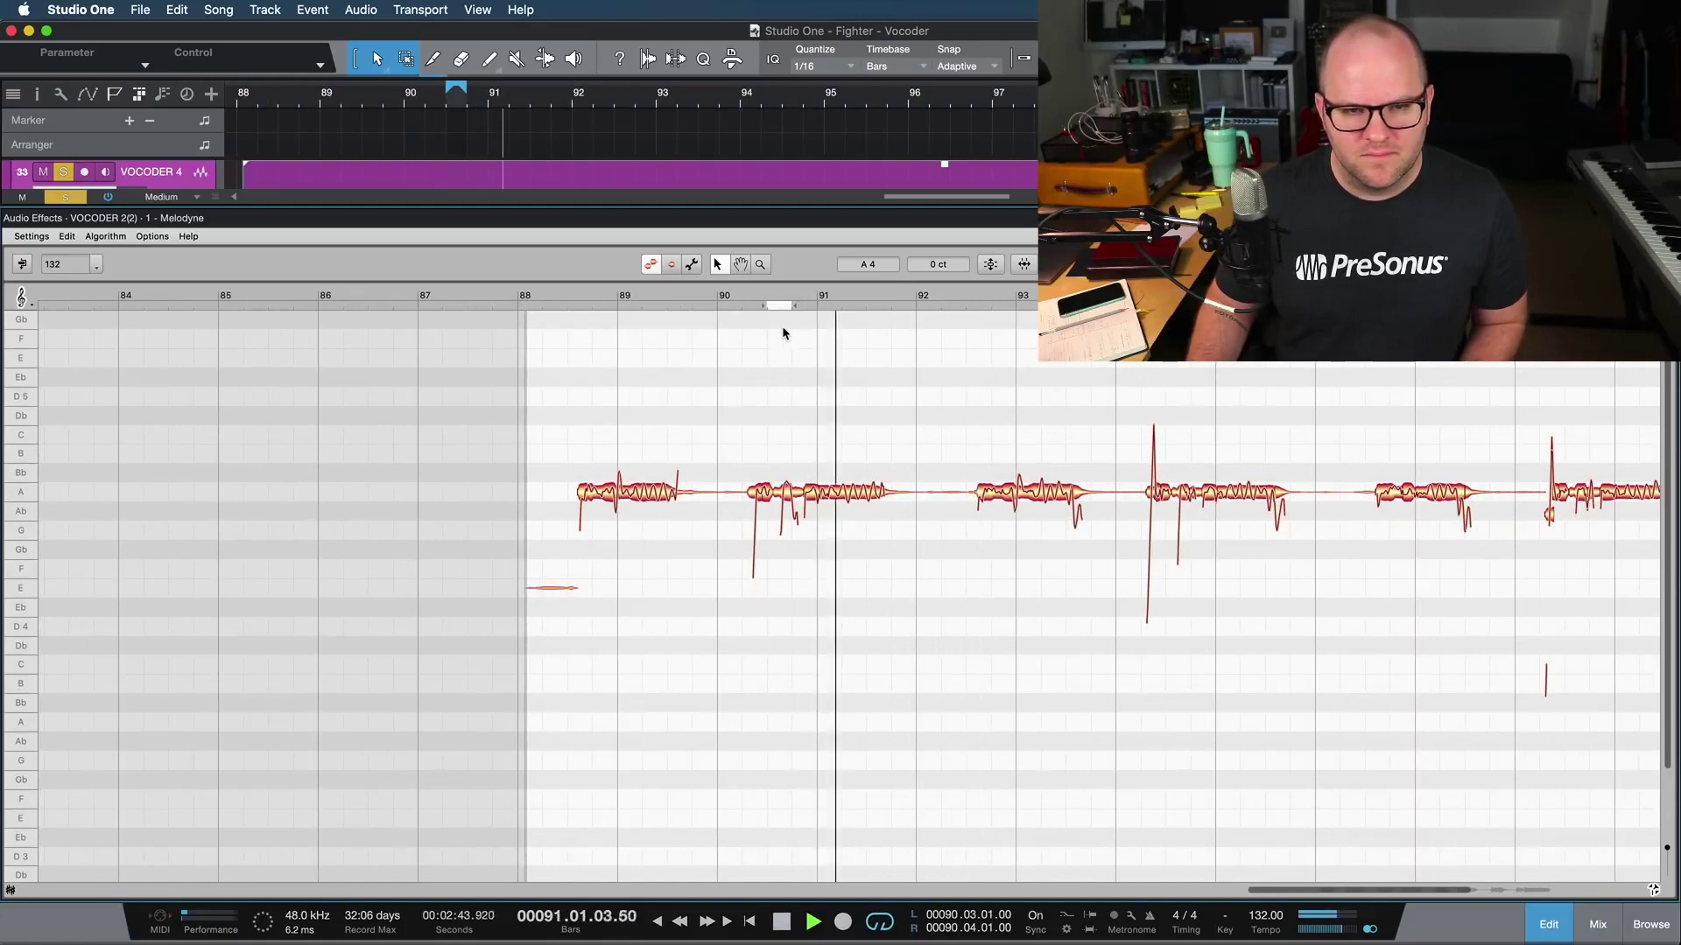
pyautogui.click(780, 305)
# Adjust the pitch of the off-center short notes in bar 90 around A 4, and play the VOCODER 4 line
pyautogui.scroll(5, 781, 315)
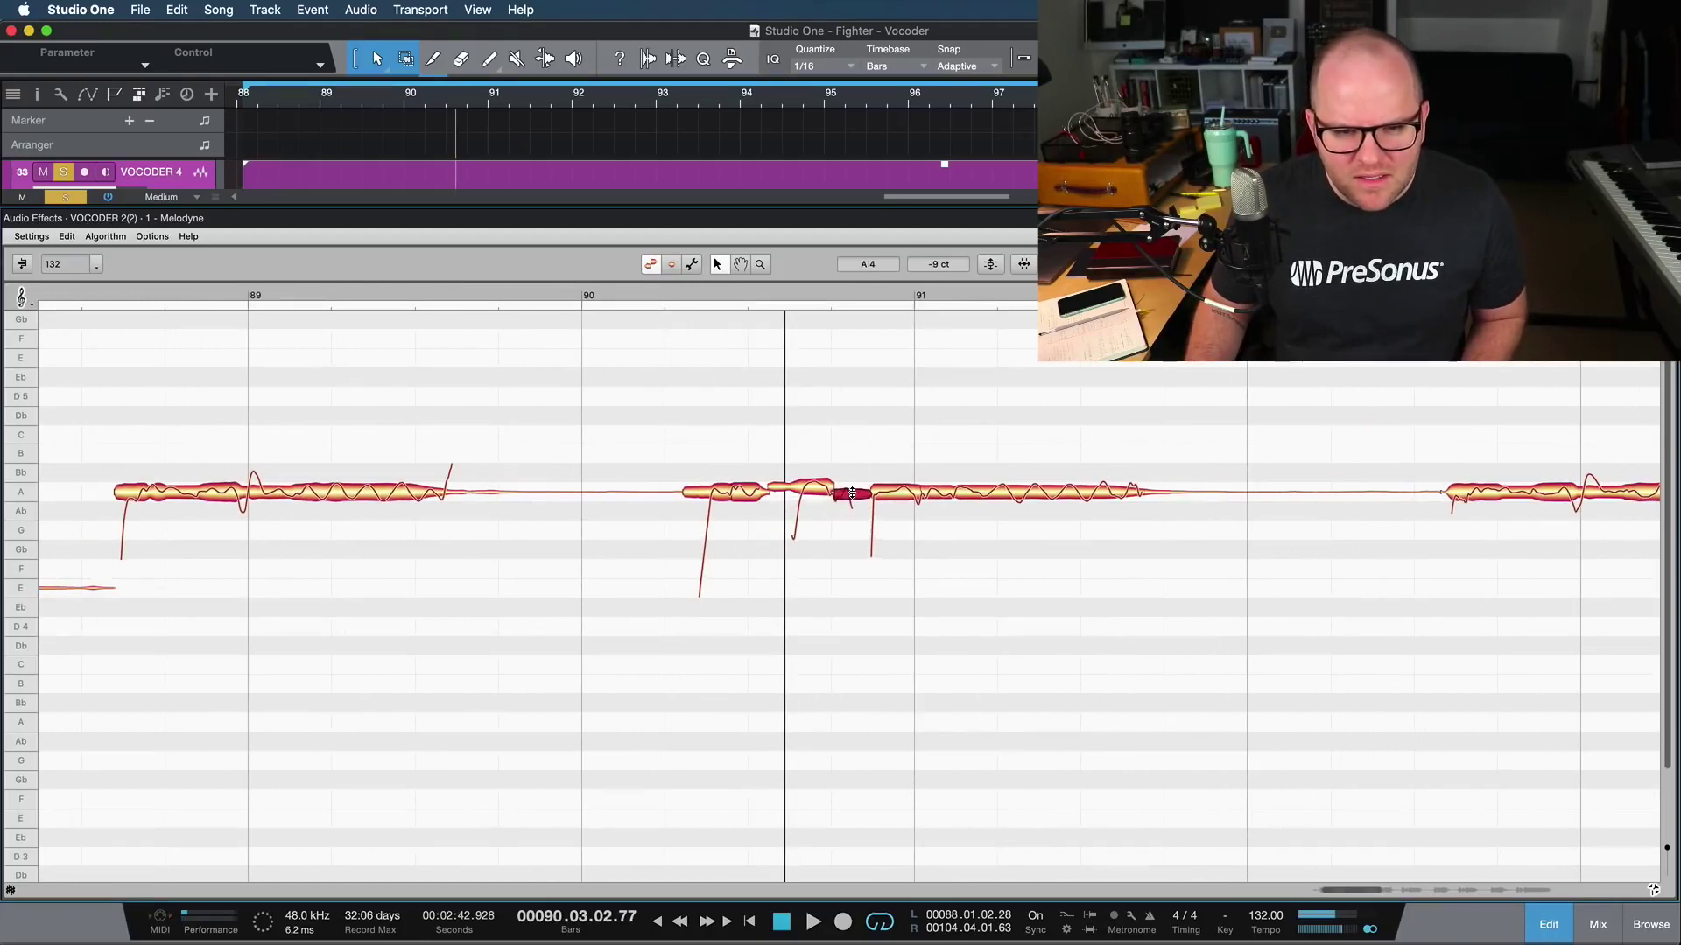
pyautogui.press('space')
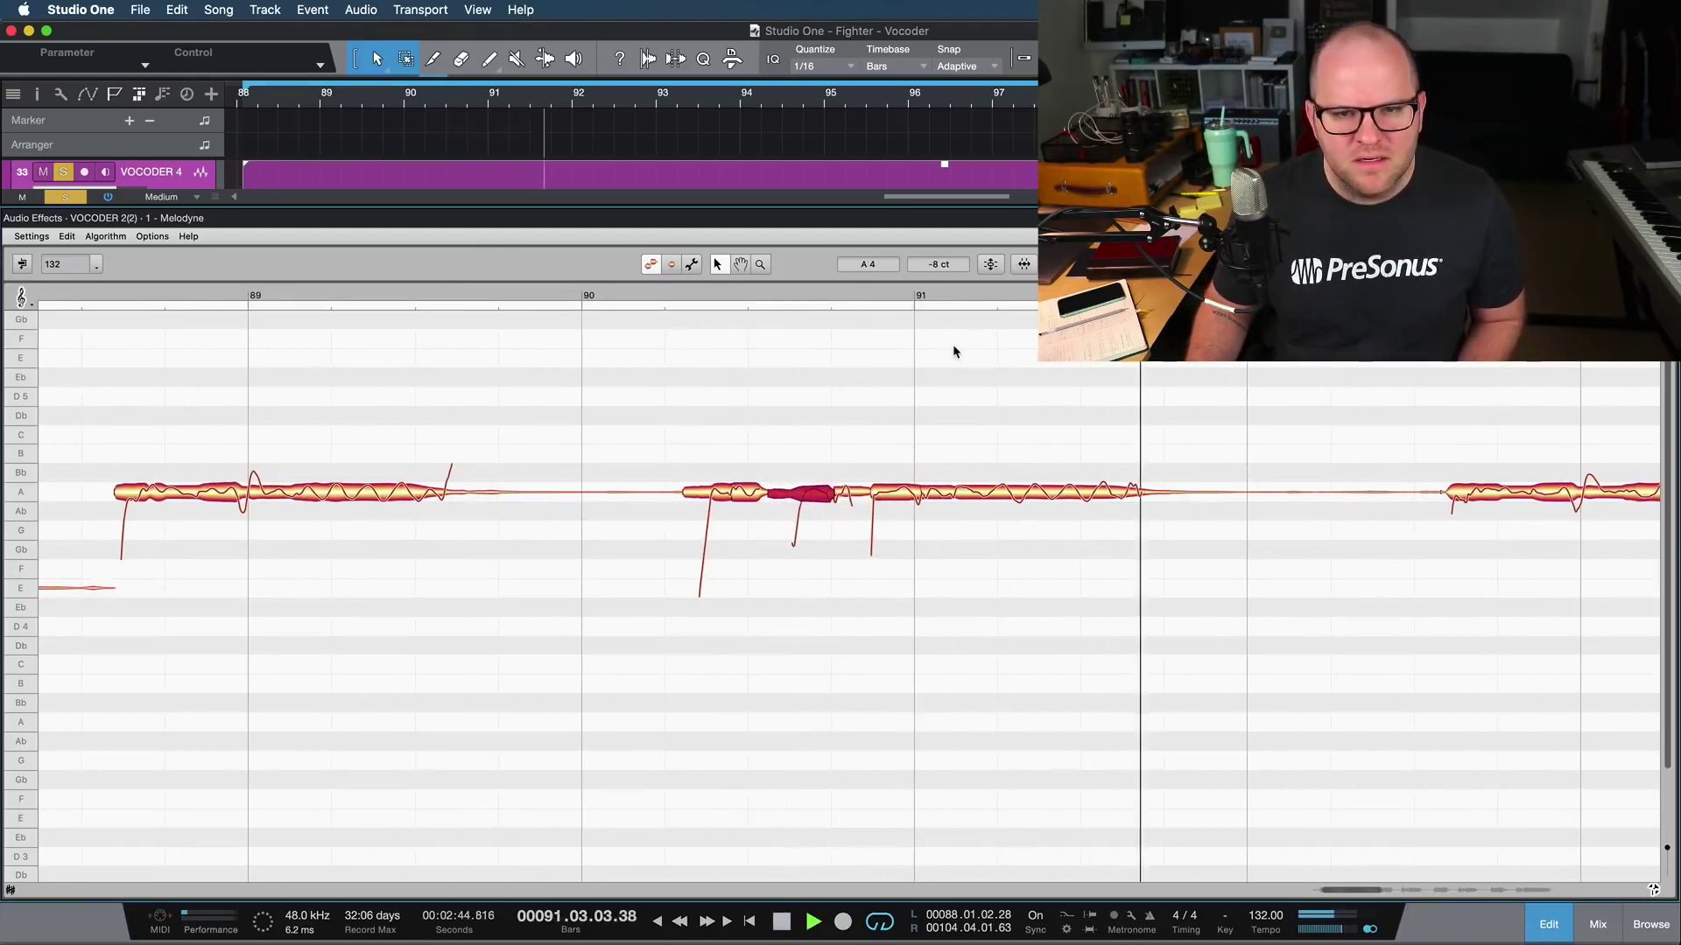
pyautogui.press('space')
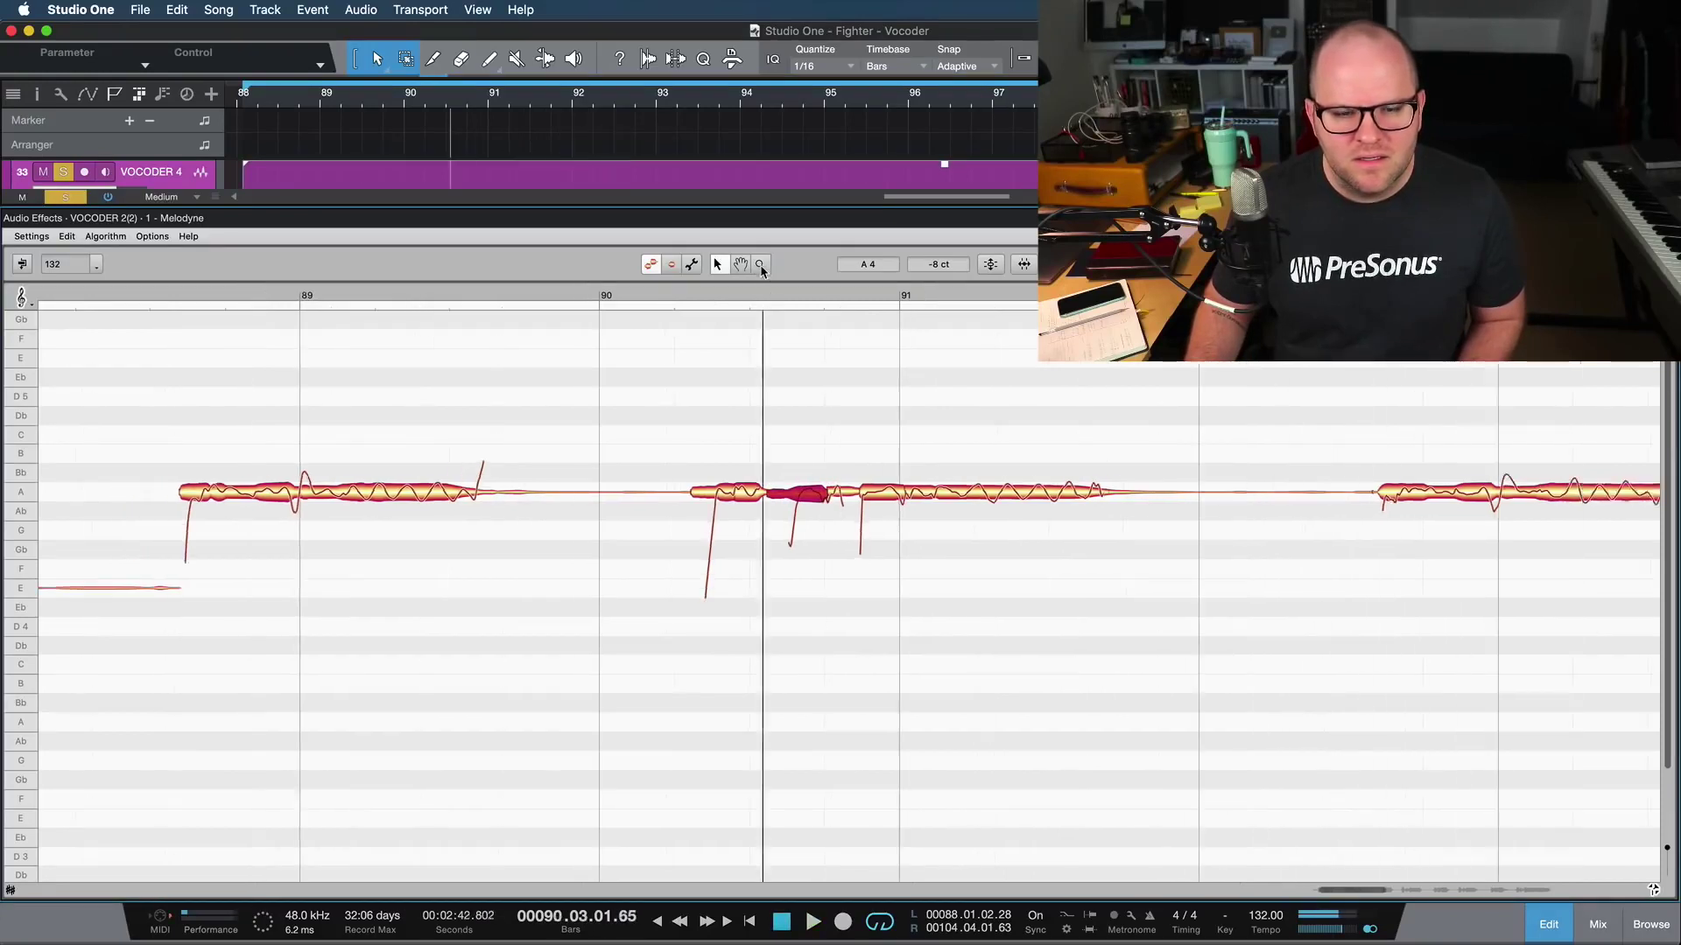
pyautogui.press('w')
pyautogui.press('space')
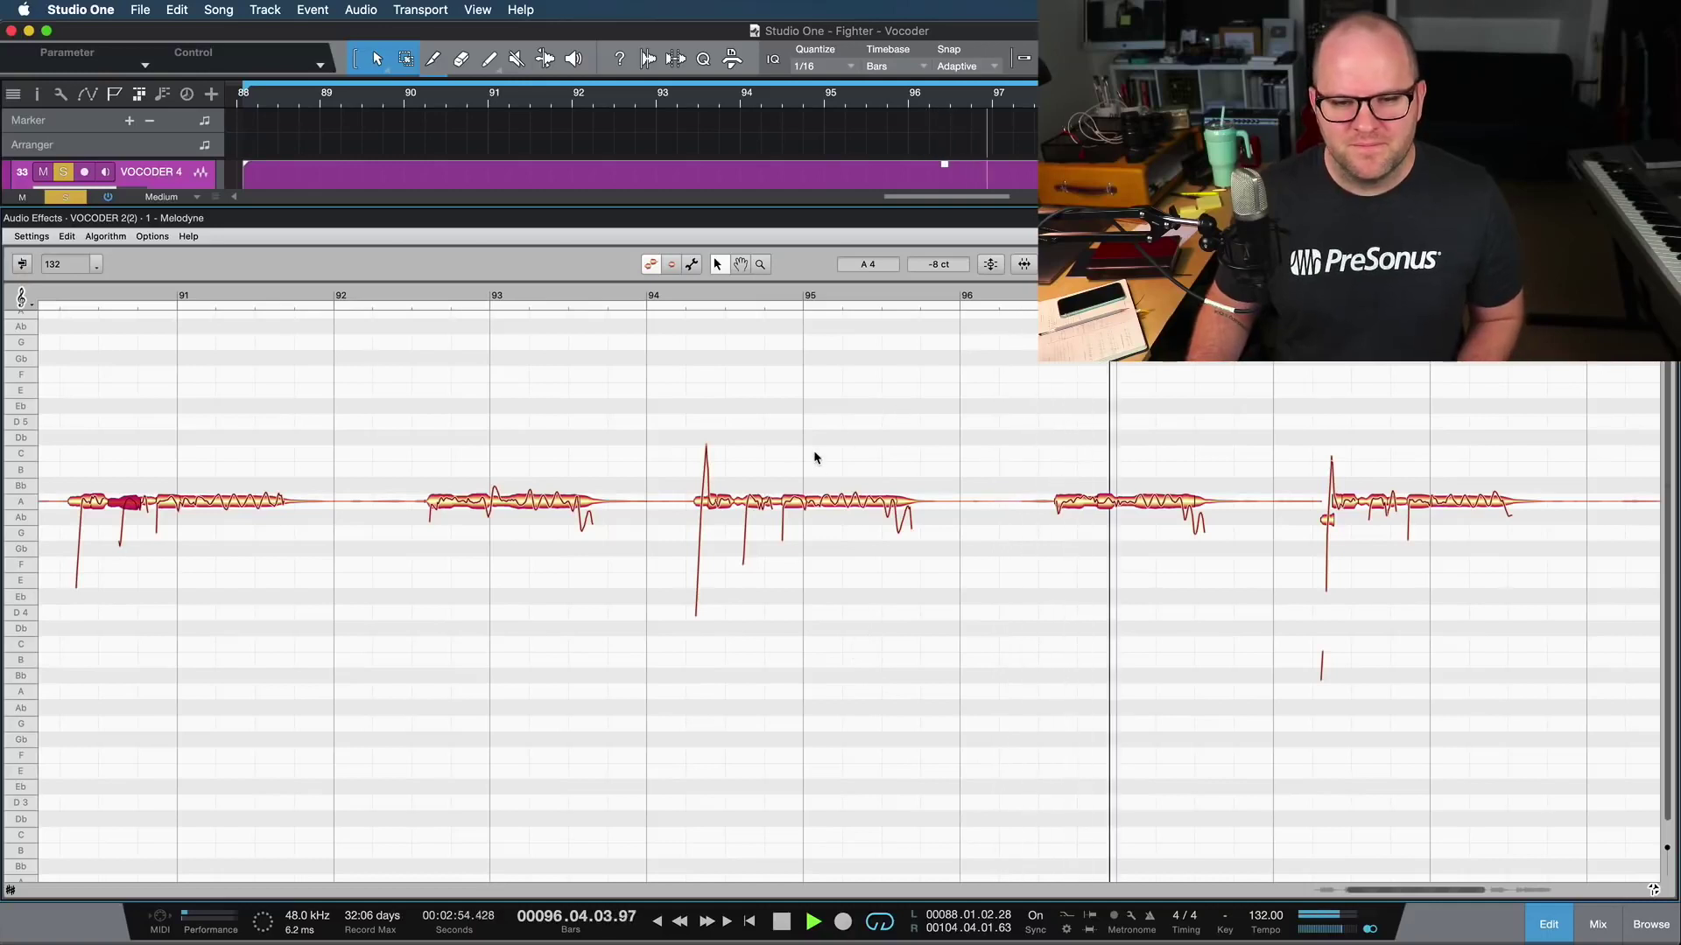
# Correct the pitch of all VOCODER 4 notes with pitch drift at 100% and manually fine-tuned notes included
pyautogui.press('super+a')
pyautogui.press('space')
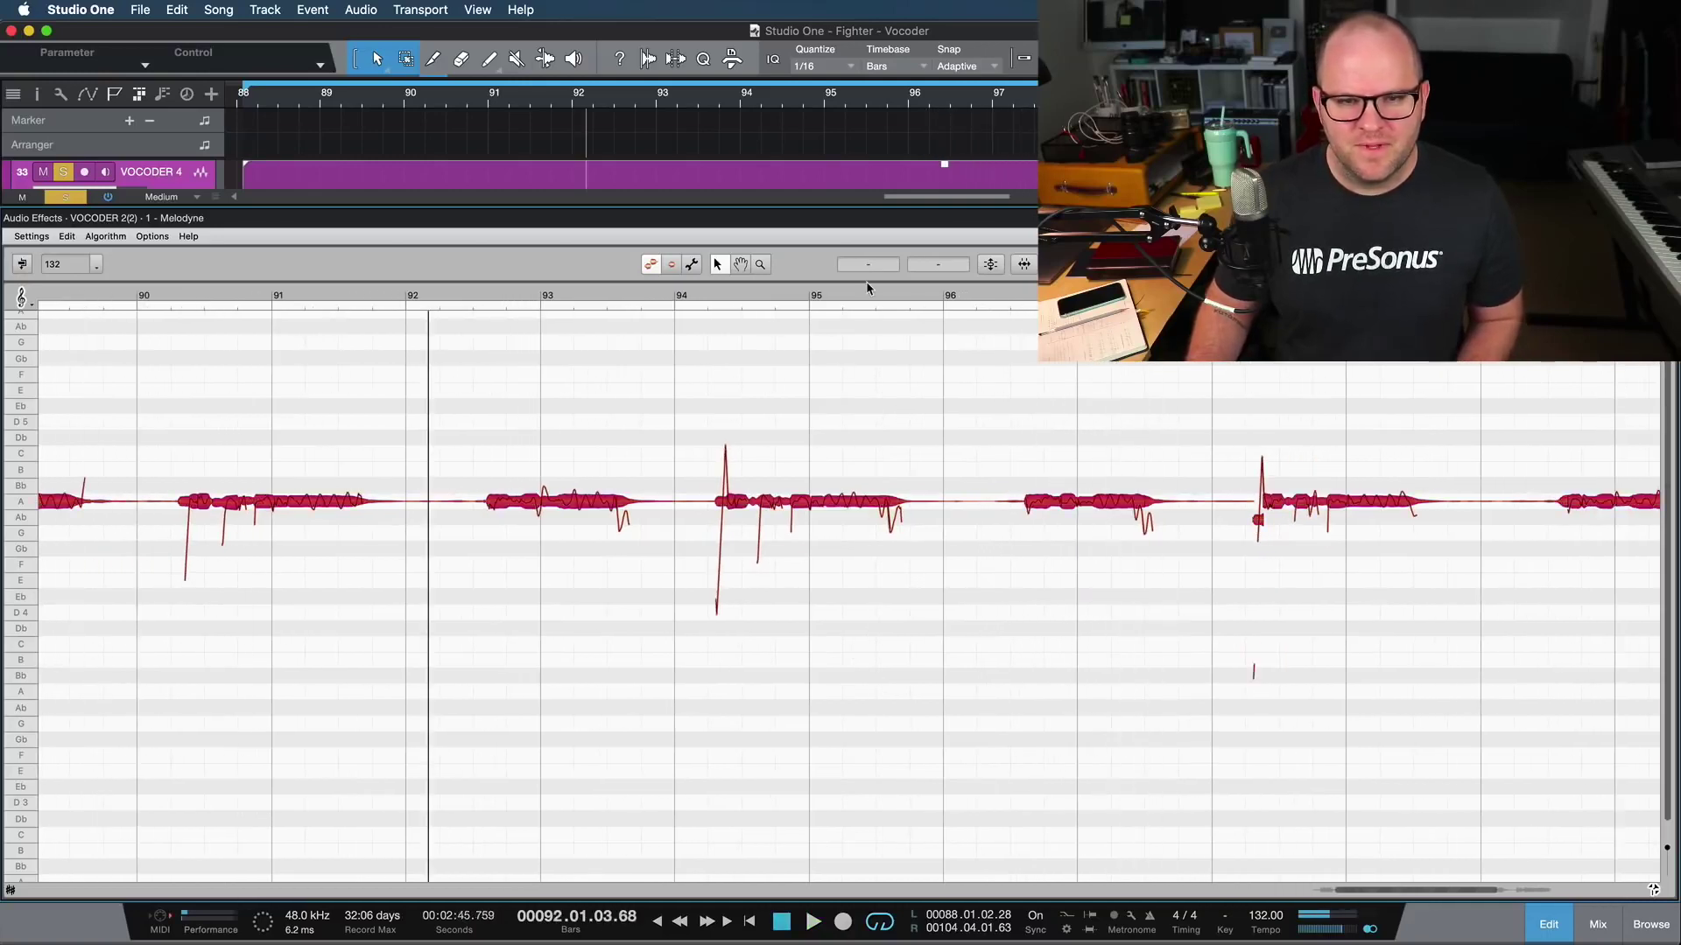
pyautogui.click(992, 265)
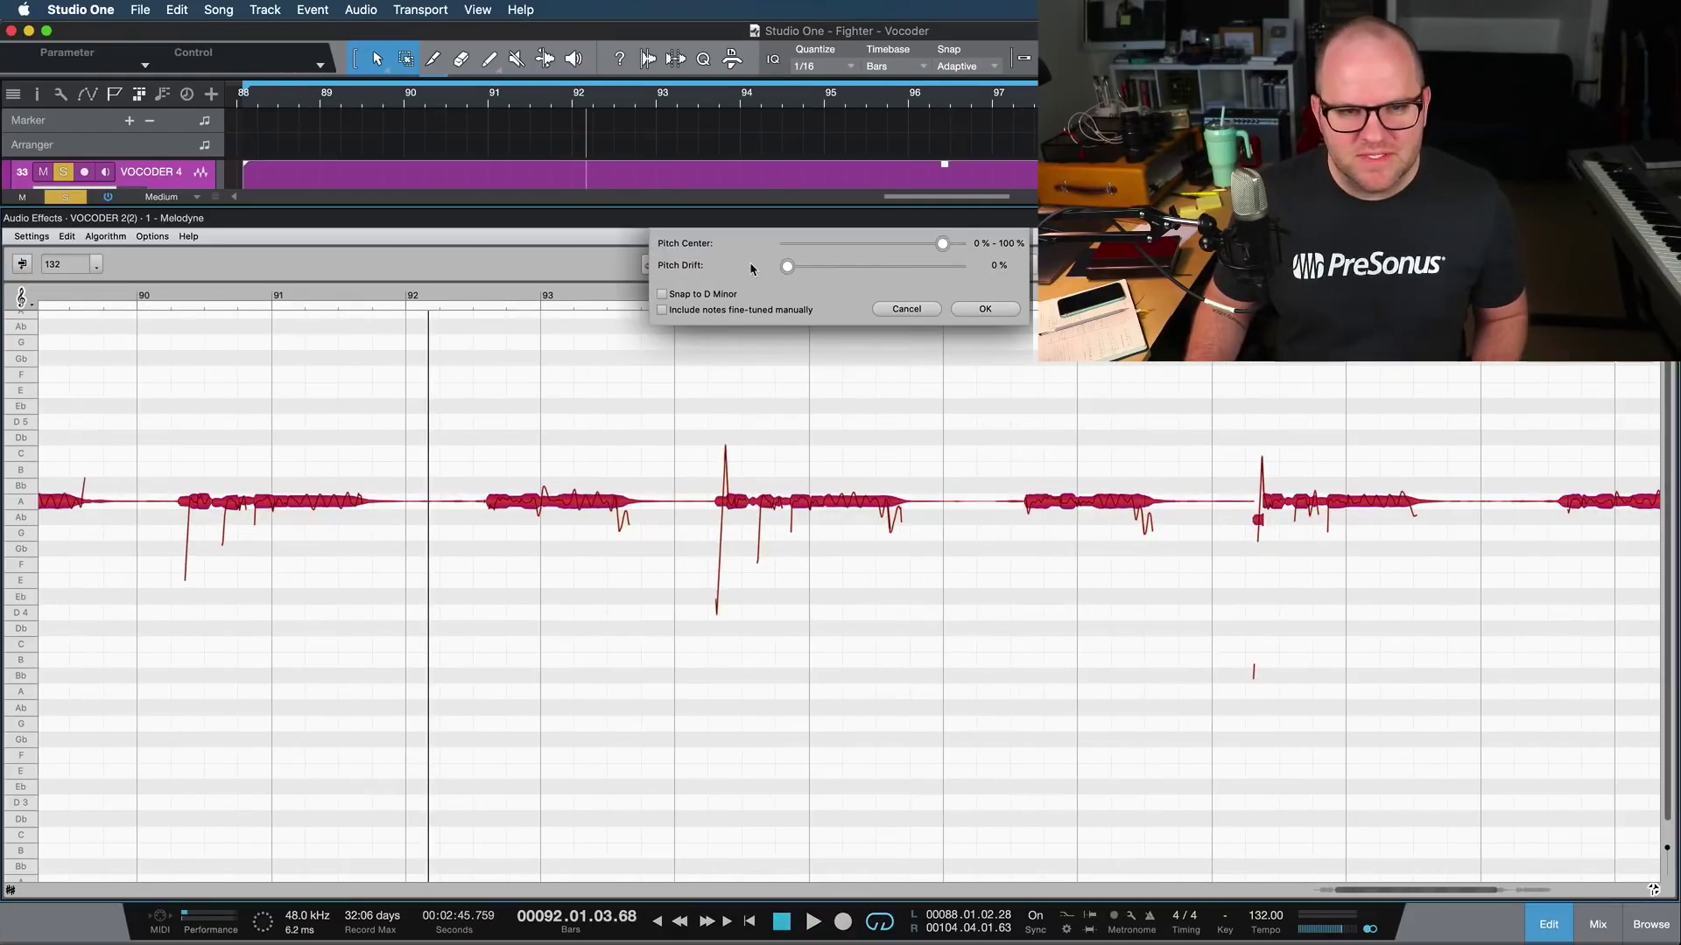
pyautogui.moveTo(785, 267); pyautogui.dragTo(943, 266)
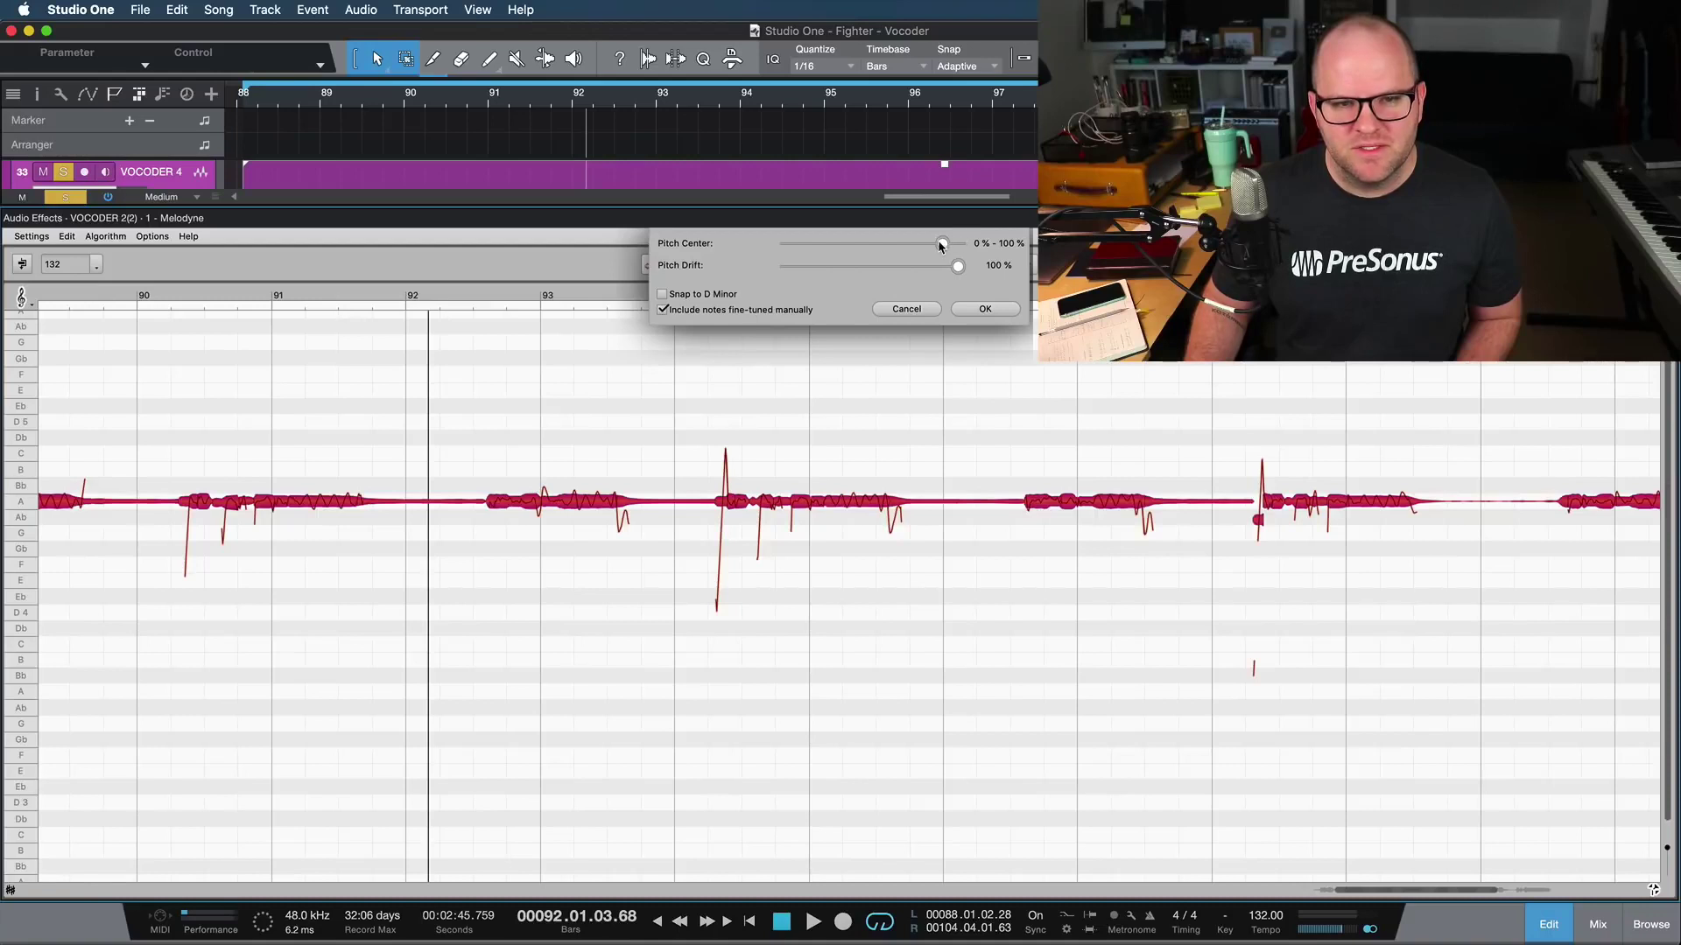
pyautogui.click(982, 308)
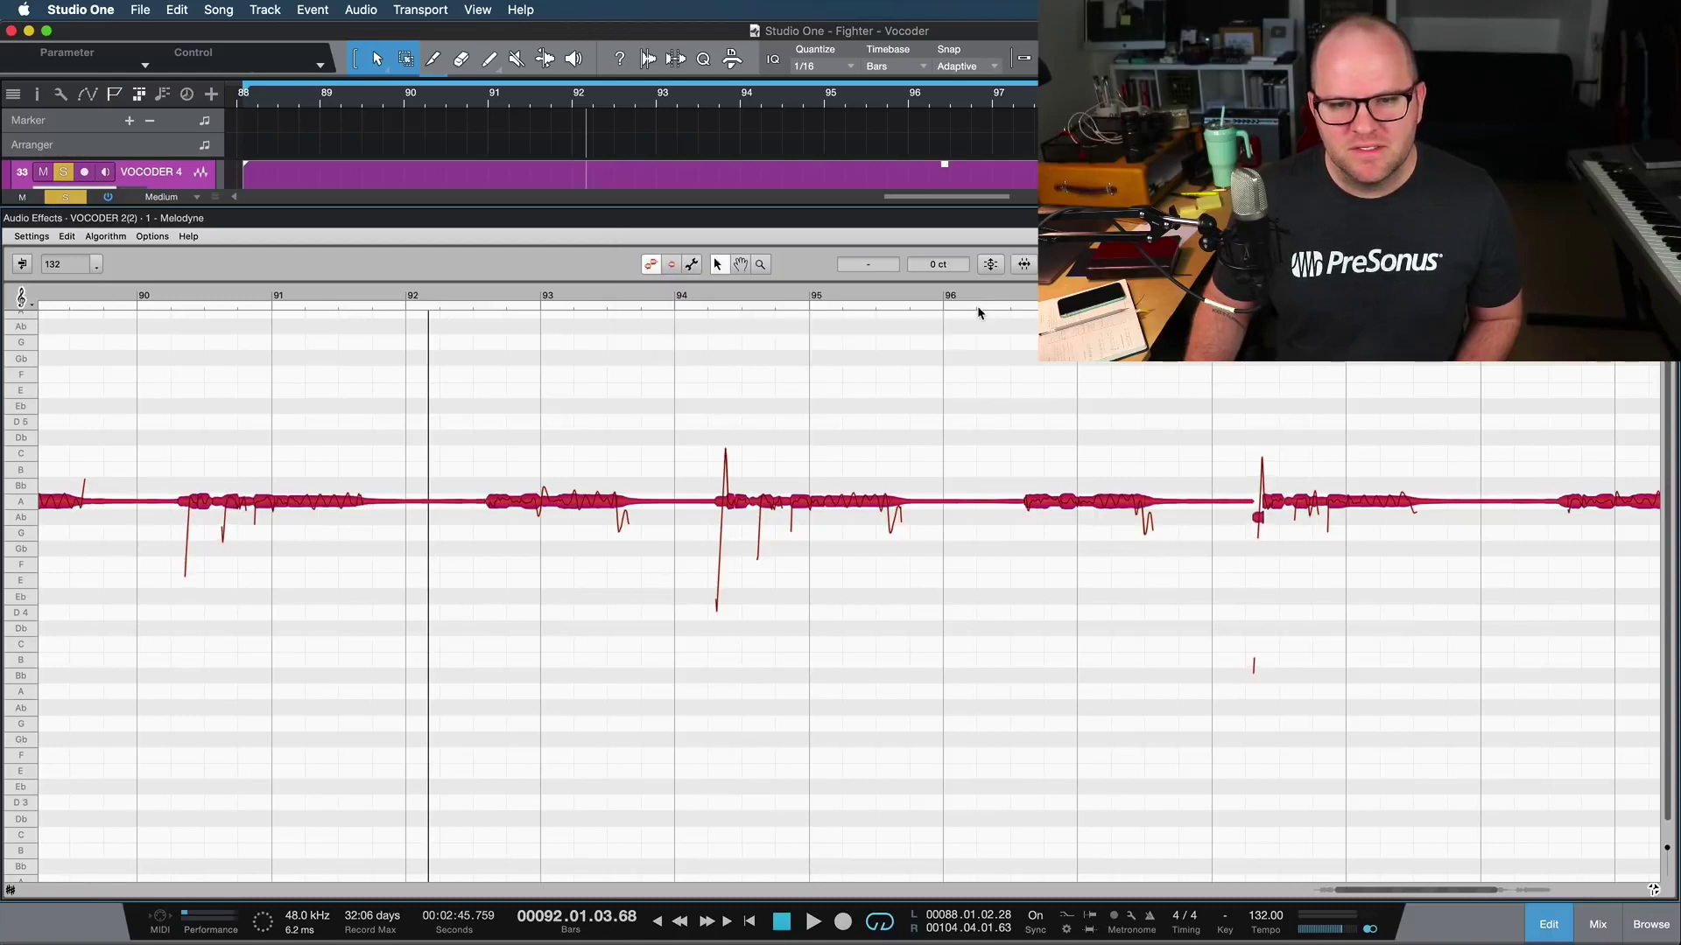
# Listen to VOCODER 4 from bar 96, close its pitch editor, and return all tracks to the normal height
pyautogui.click(975, 296)
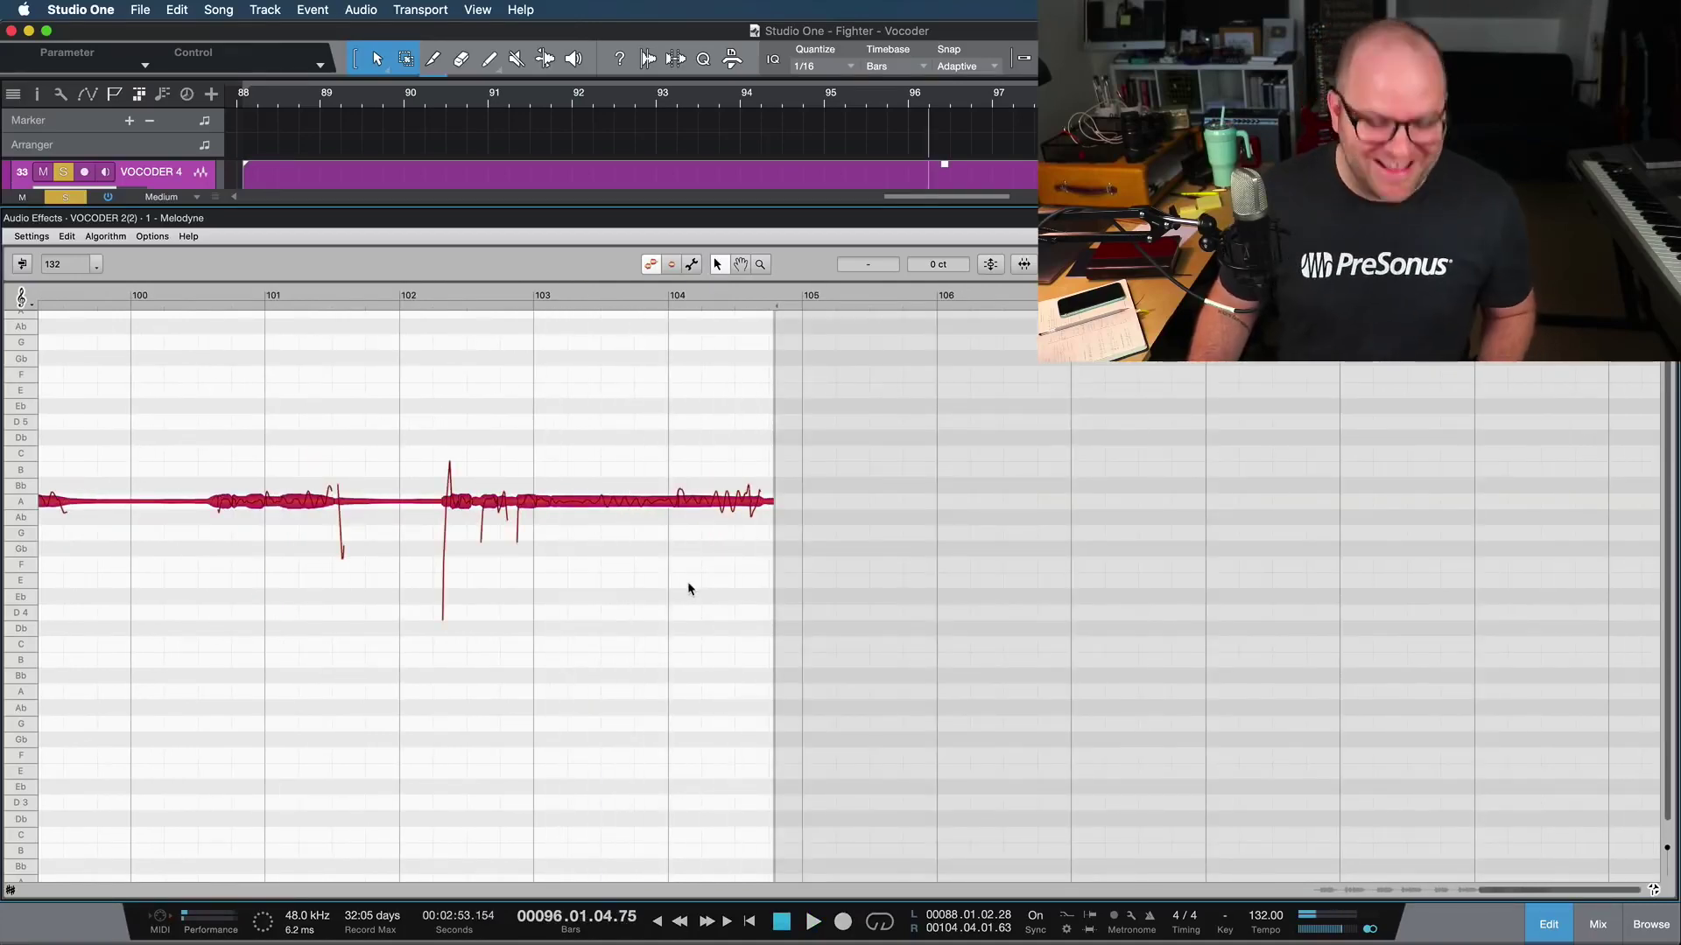
pyautogui.press('F2')
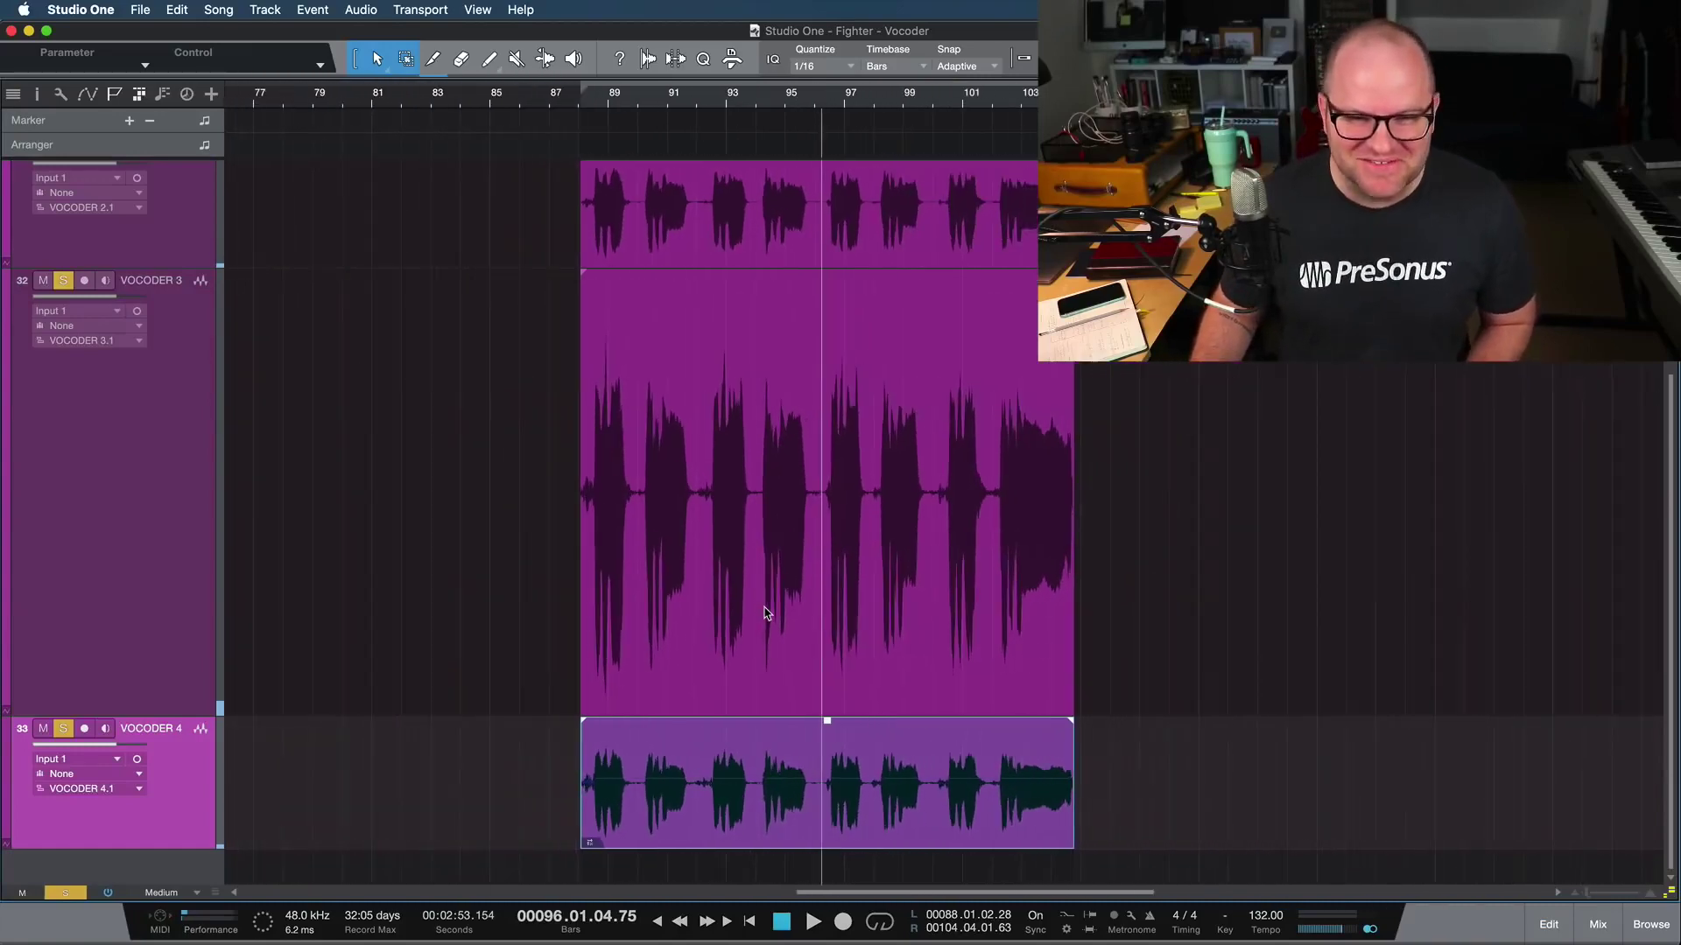
pyautogui.hotkey('alt', 'w')
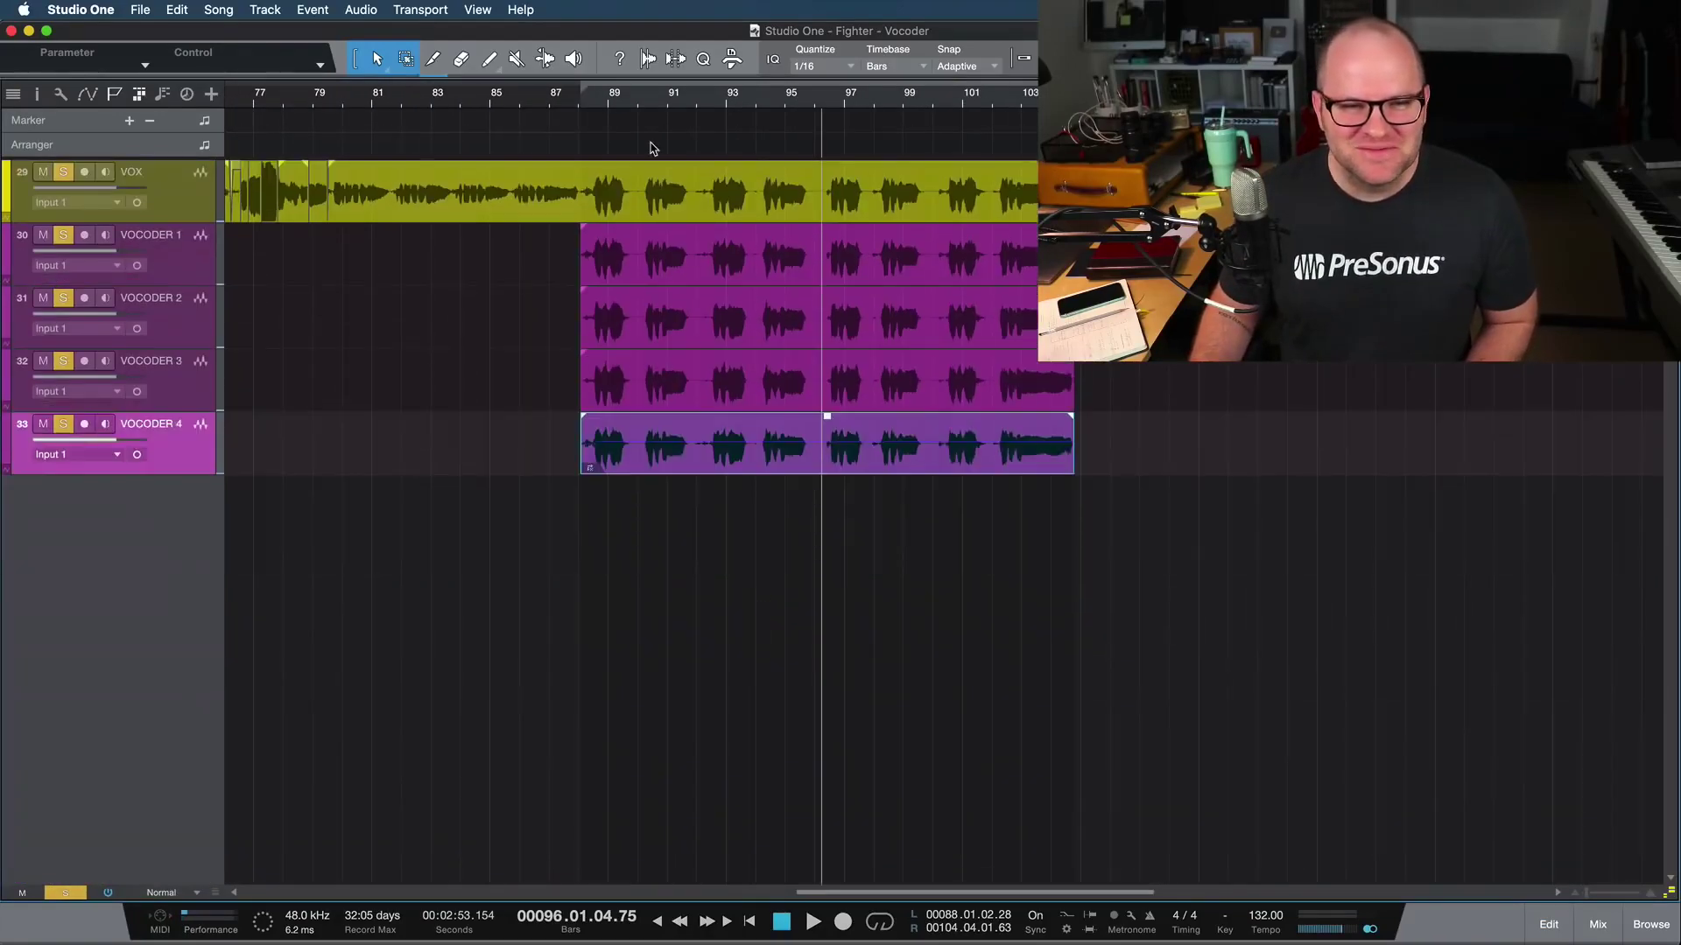
# Balance VOCODER 2, 3 (-3.9 dB) and 4 (-5.8 dB) while playing from bar 88, and set the loop range to the VOCODER 2 clip
pyautogui.click(584, 101)
pyautogui.press('space')
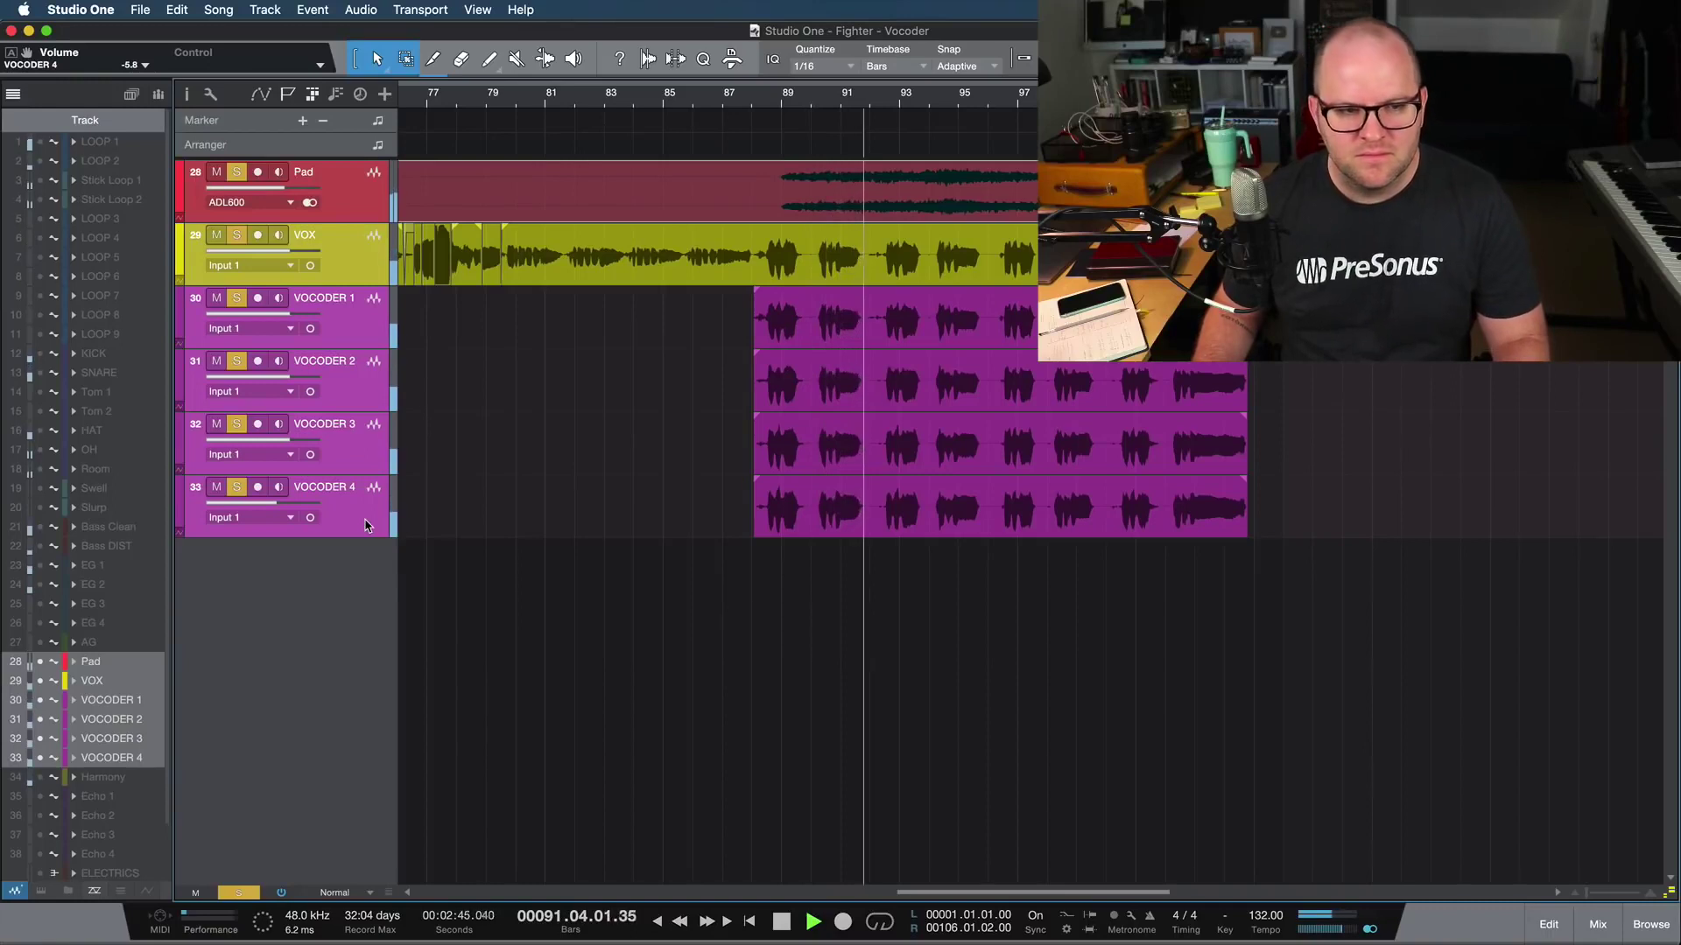
pyautogui.moveTo(291, 378); pyautogui.dragTo(296, 381)
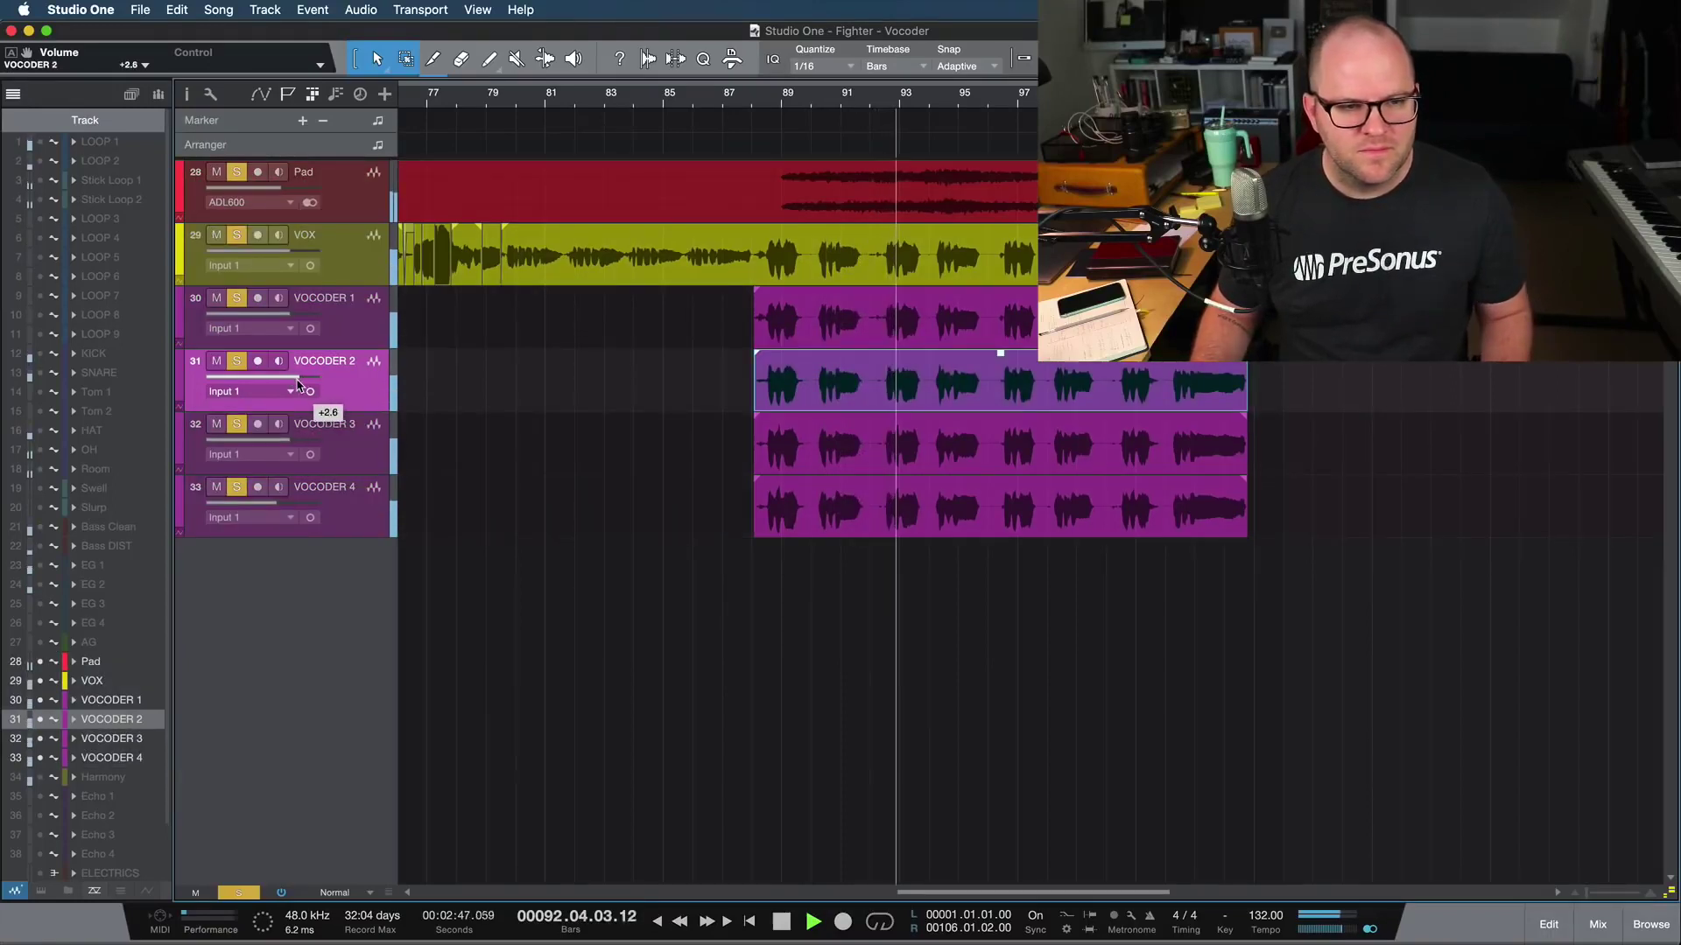
pyautogui.moveTo(291, 451); pyautogui.dragTo(281, 448)
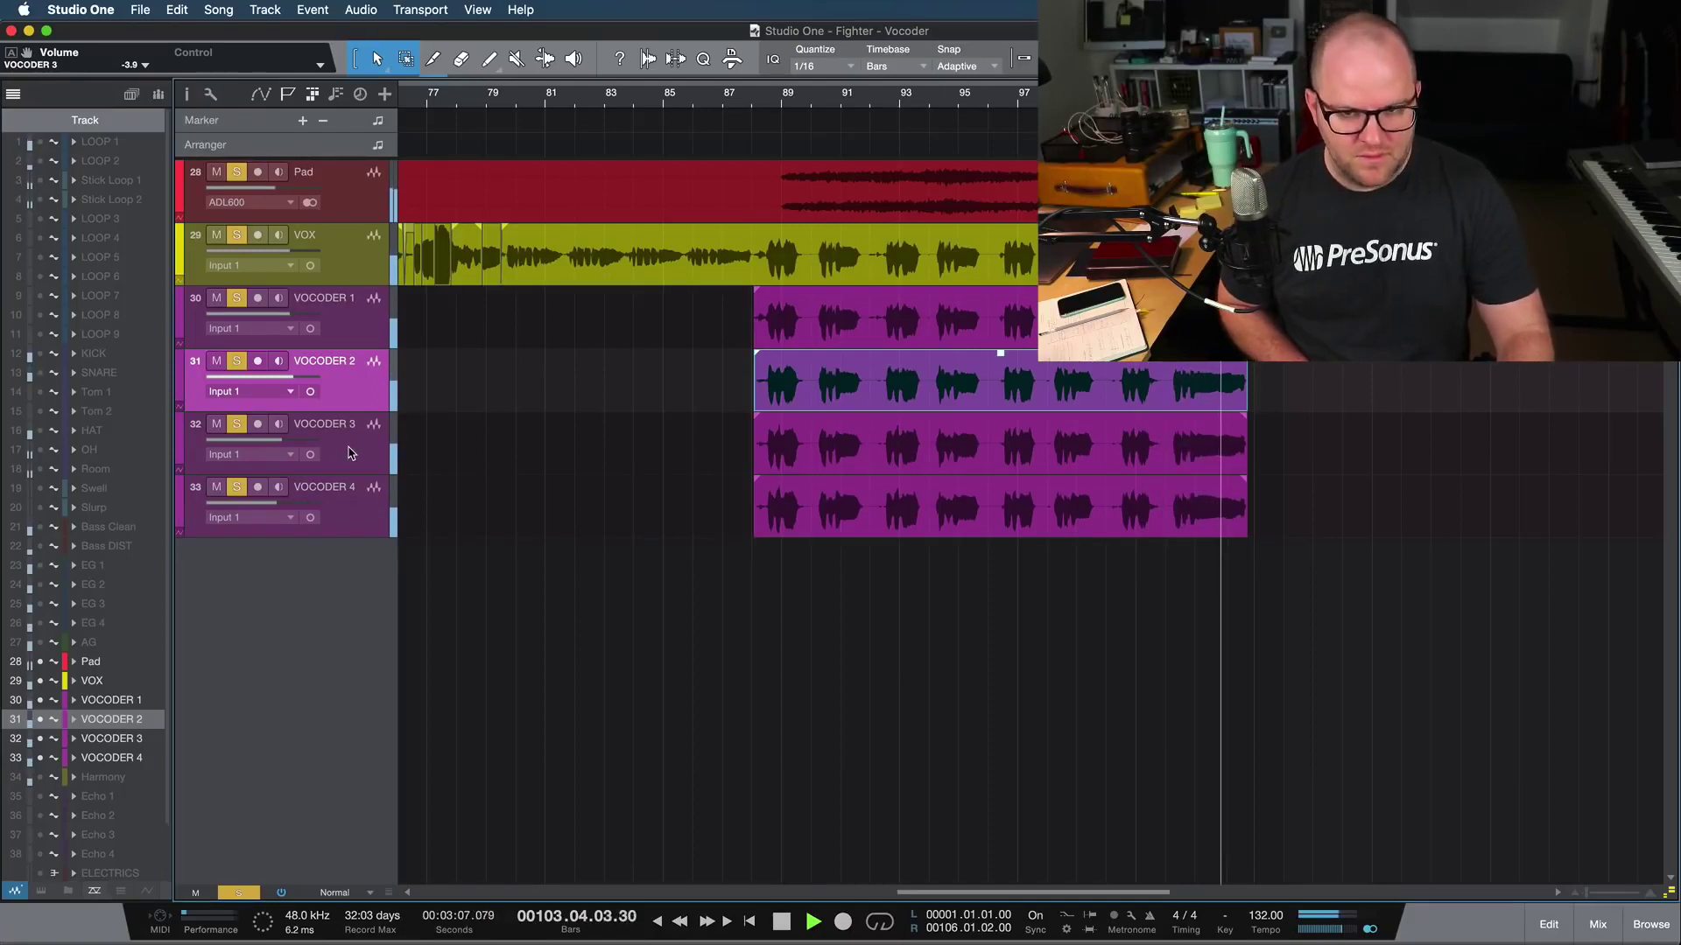
pyautogui.press('space')
pyautogui.press('p')
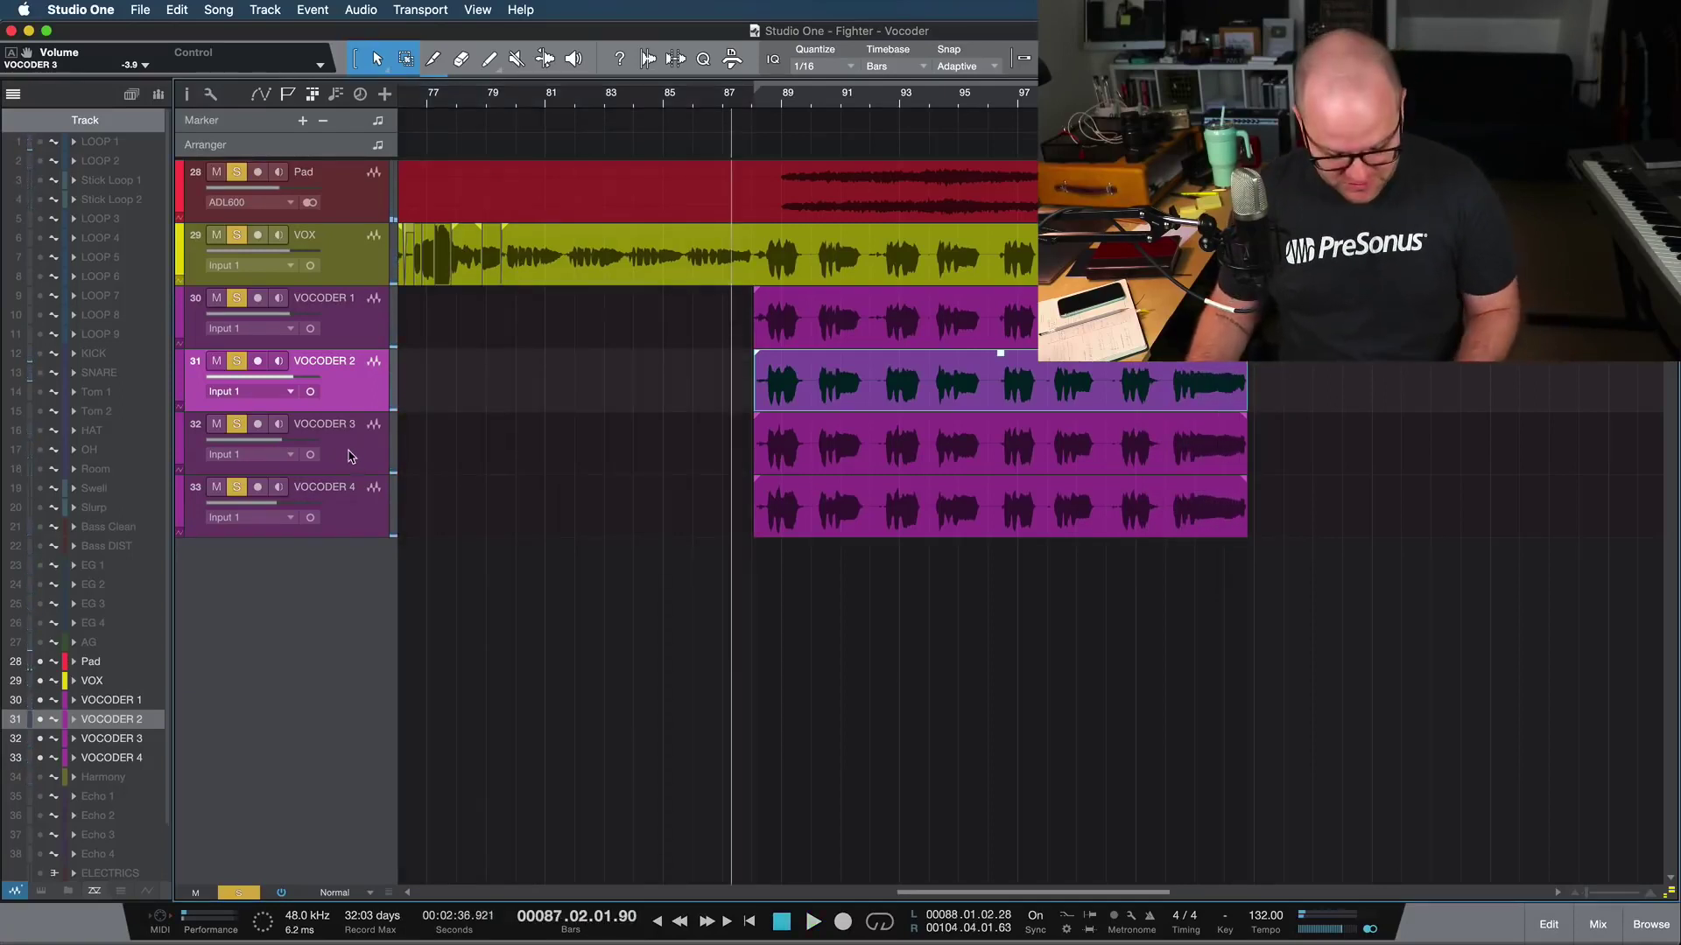
# Pan VOCODER 3 hard left and VOCODER 4 hard right, and play the layered vocals from bar 88
pyautogui.press('F4')
pyautogui.click(528, 456)
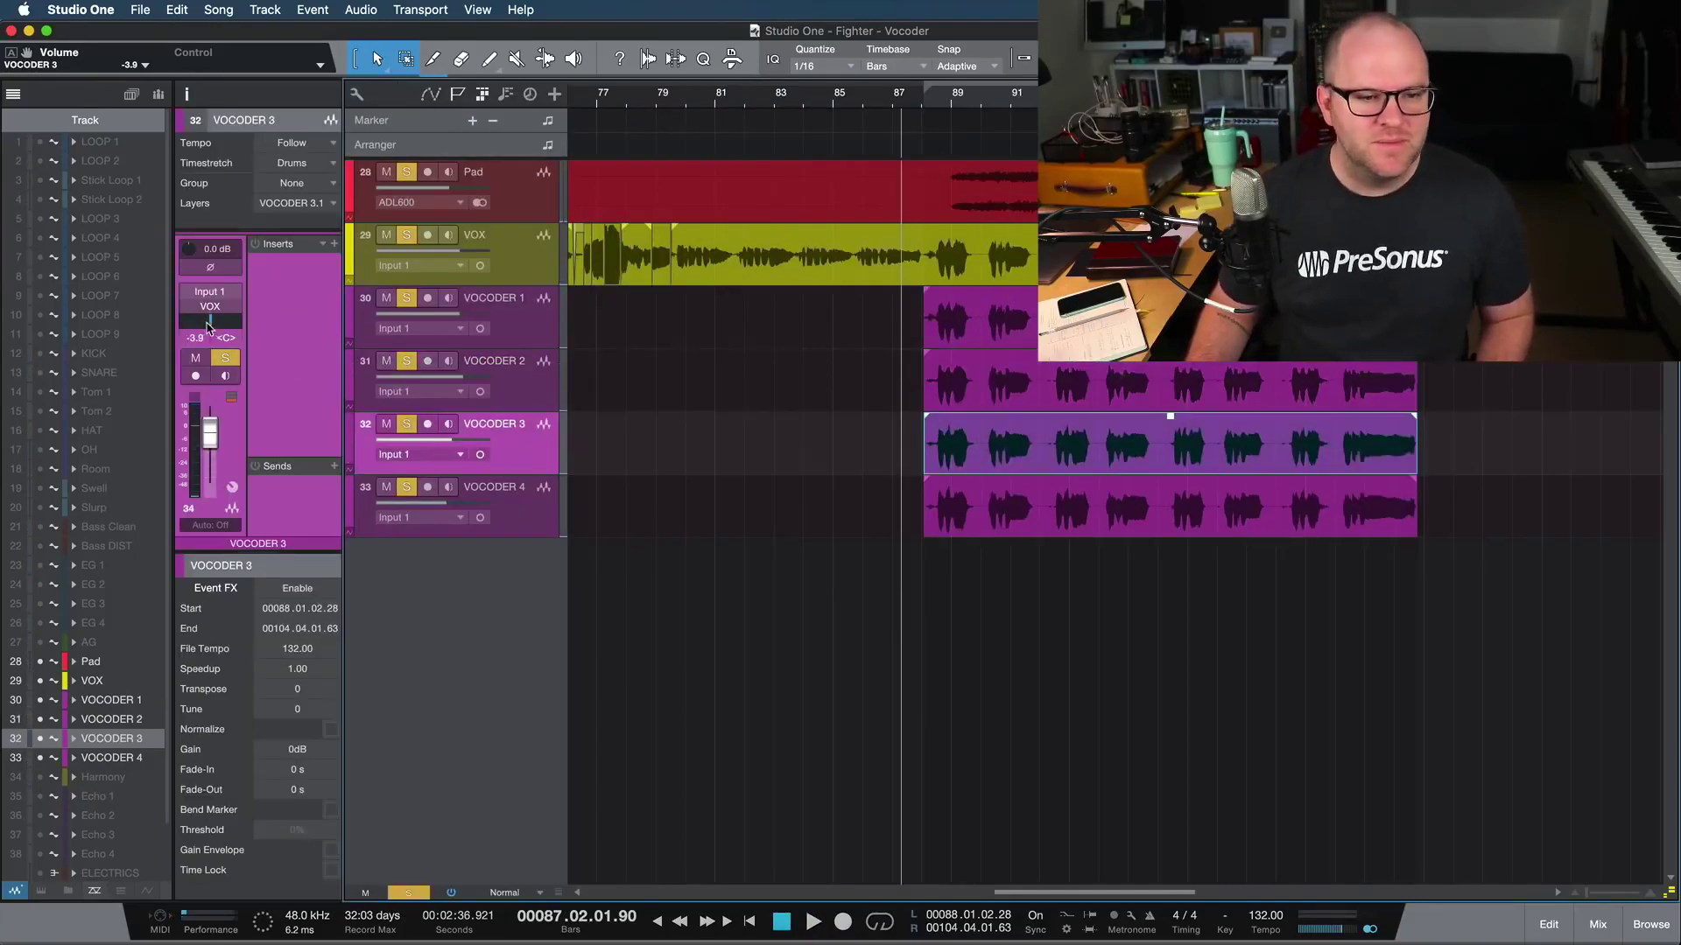
pyautogui.click(502, 507)
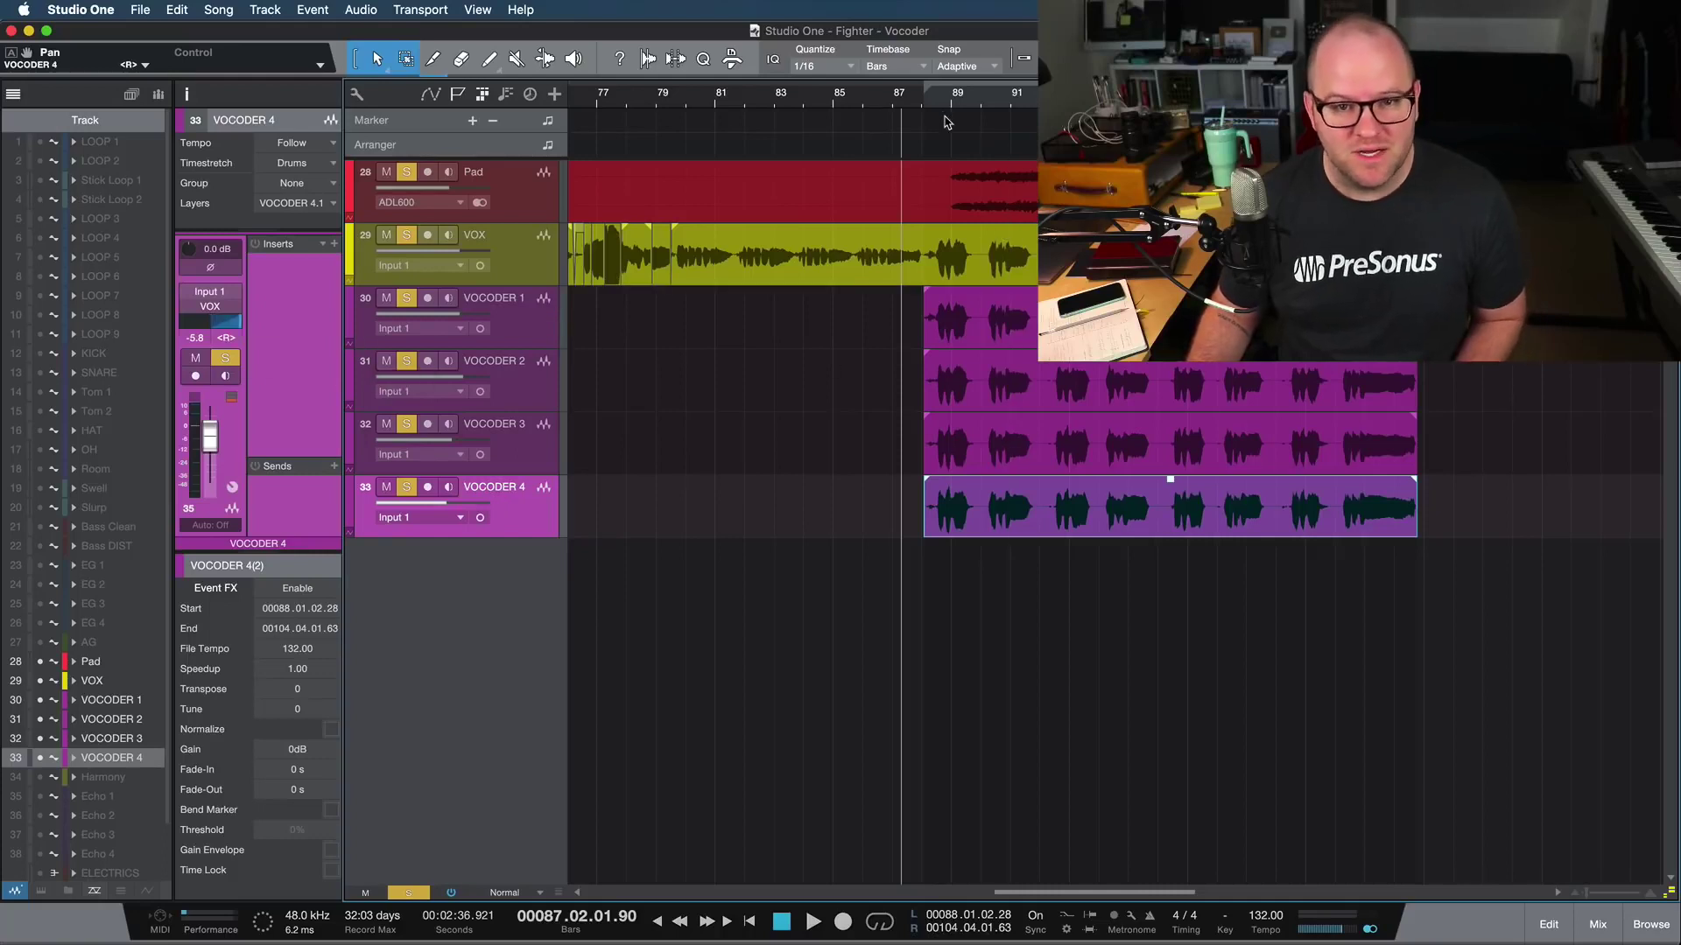
pyautogui.click(934, 105)
pyautogui.press('space')
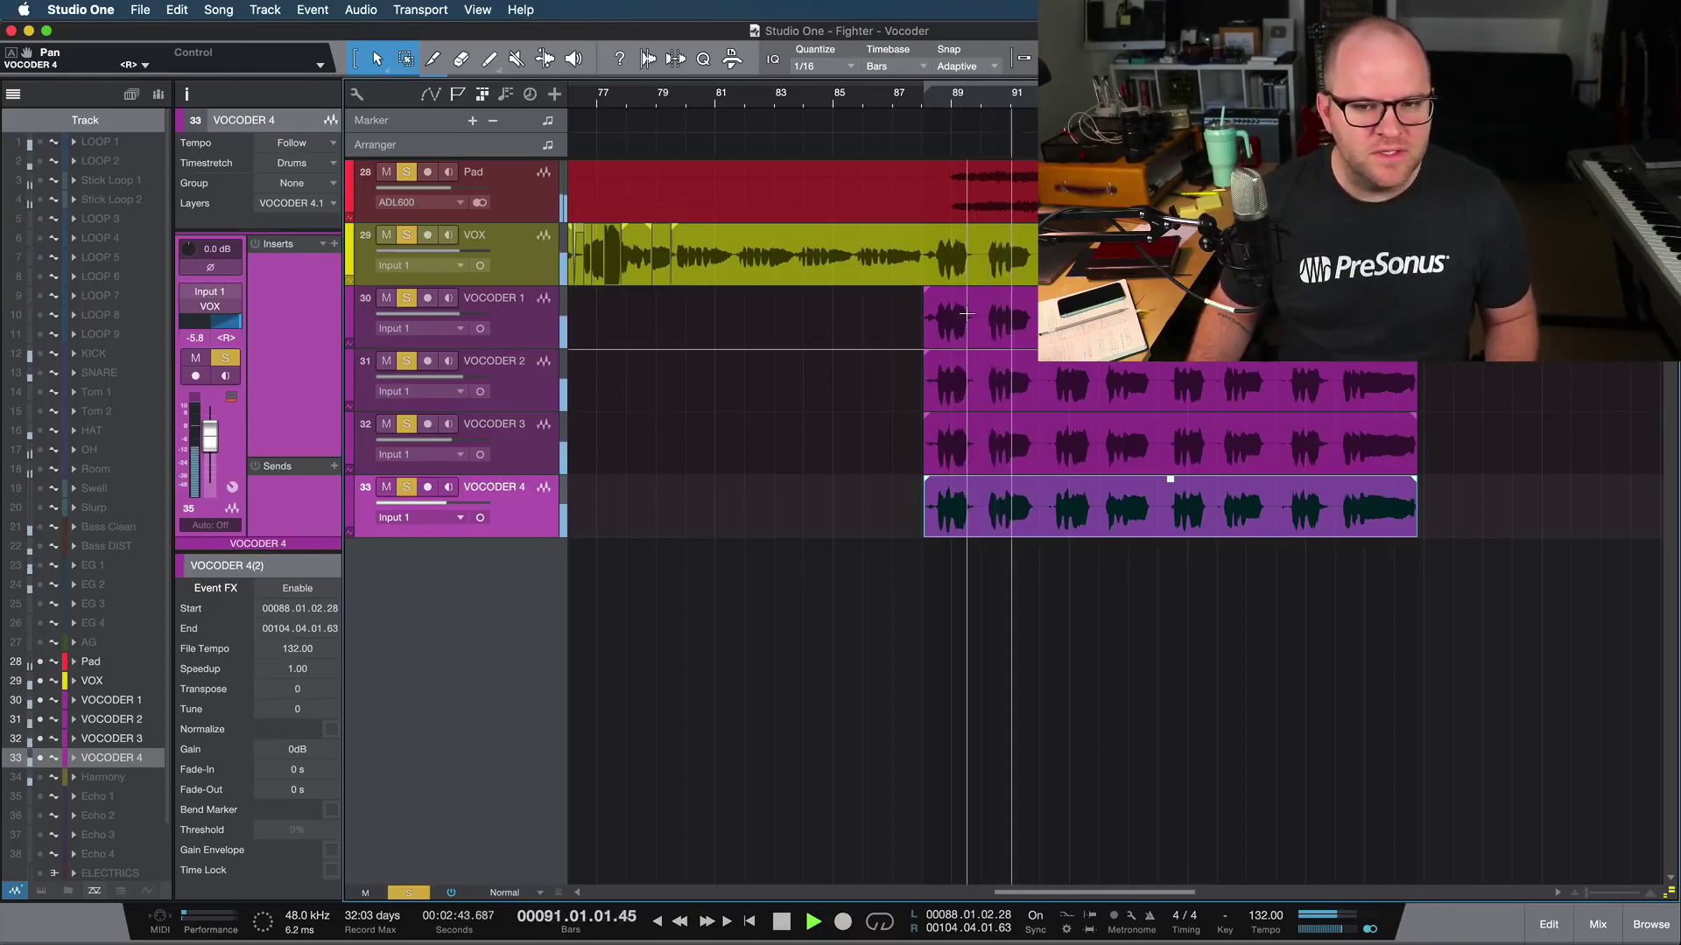
pyautogui.press('space')
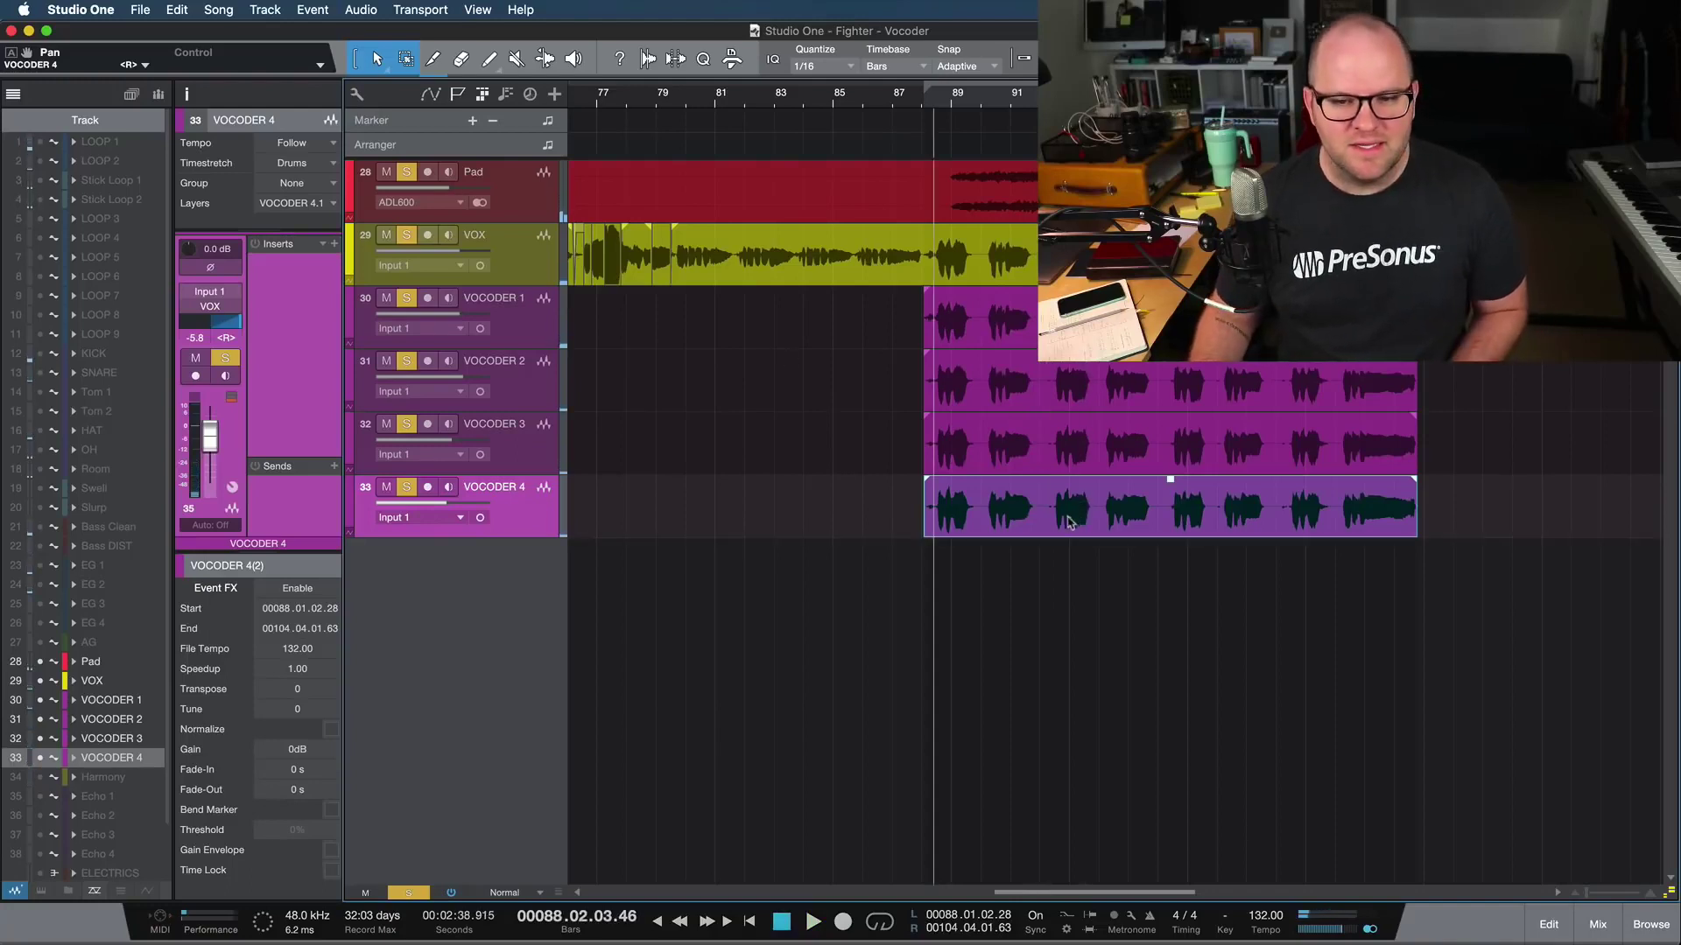
# Duplicate the VOCODER 1 track with its audio and place the copy, VOCODER 5, below VOCODER 4
pyautogui.click(981, 320)
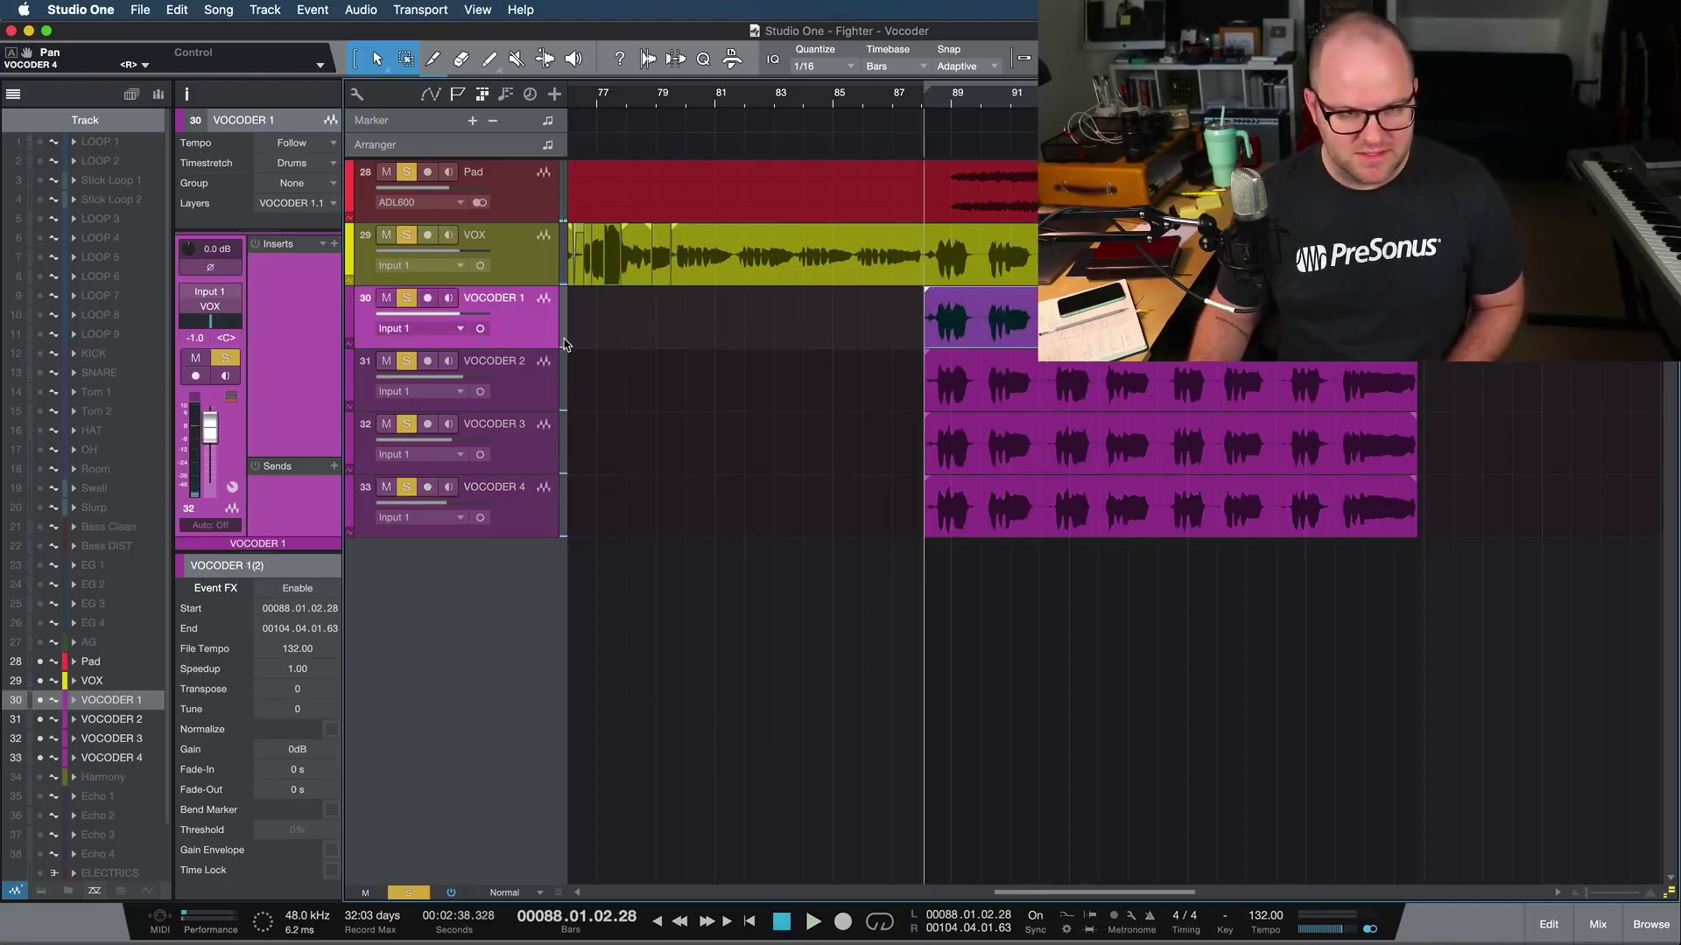
pyautogui.hotkey('shift', 't')
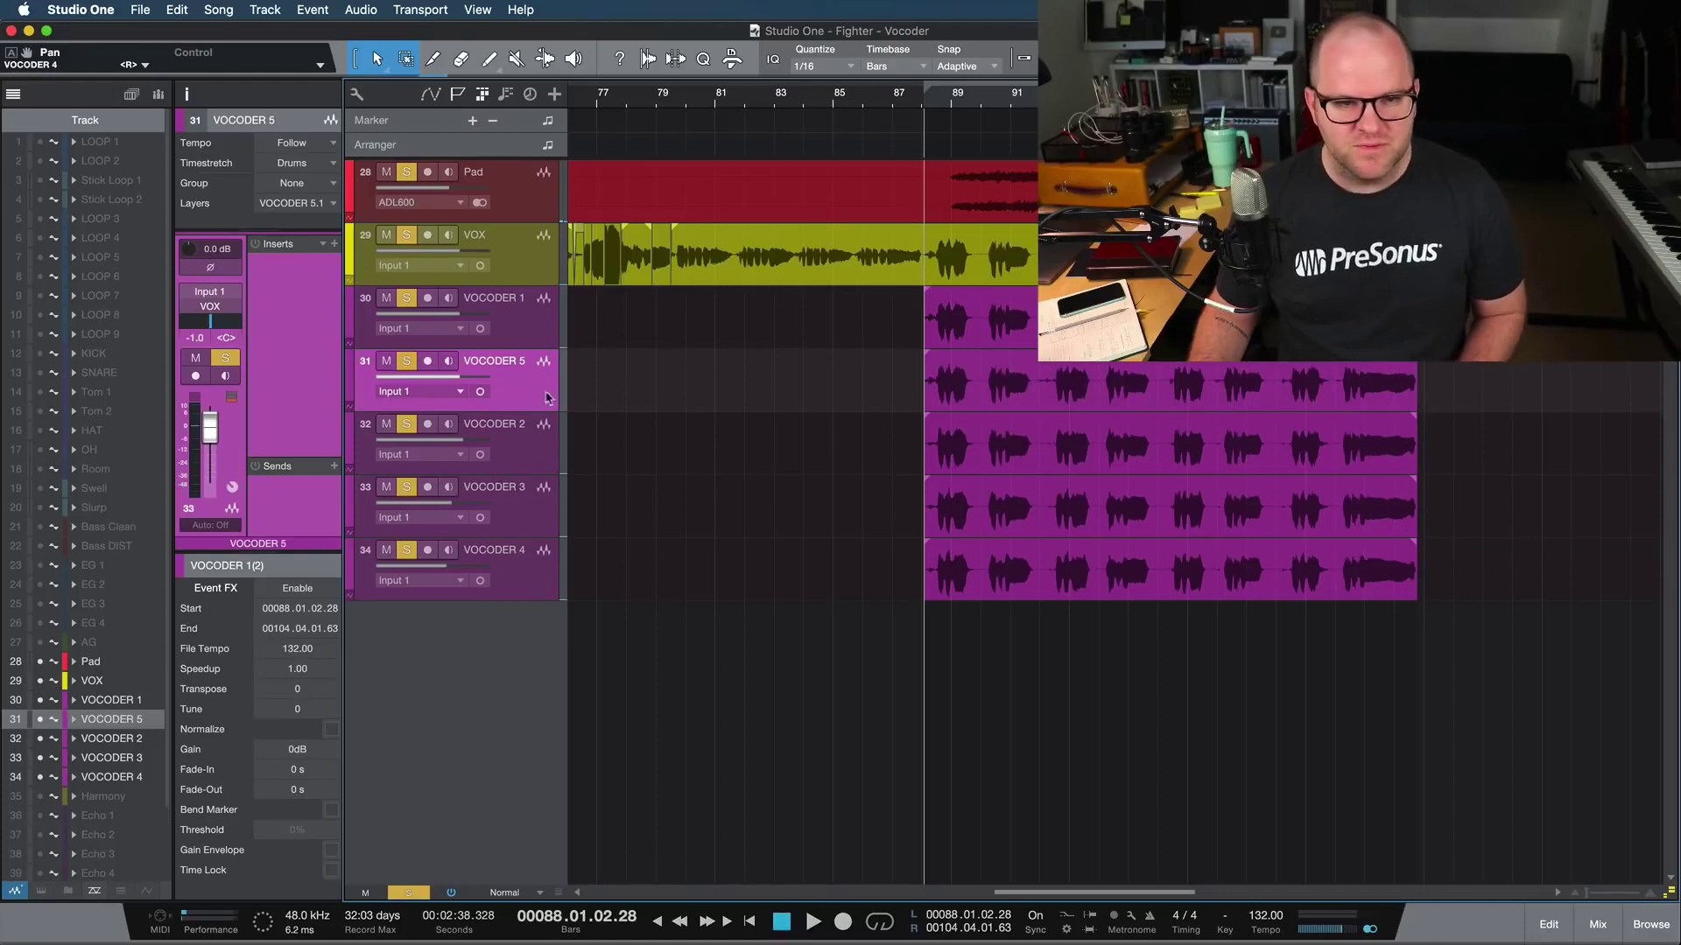
pyautogui.click(523, 562)
pyautogui.moveTo(528, 385); pyautogui.dragTo(528, 613)
pyautogui.click(1171, 551)
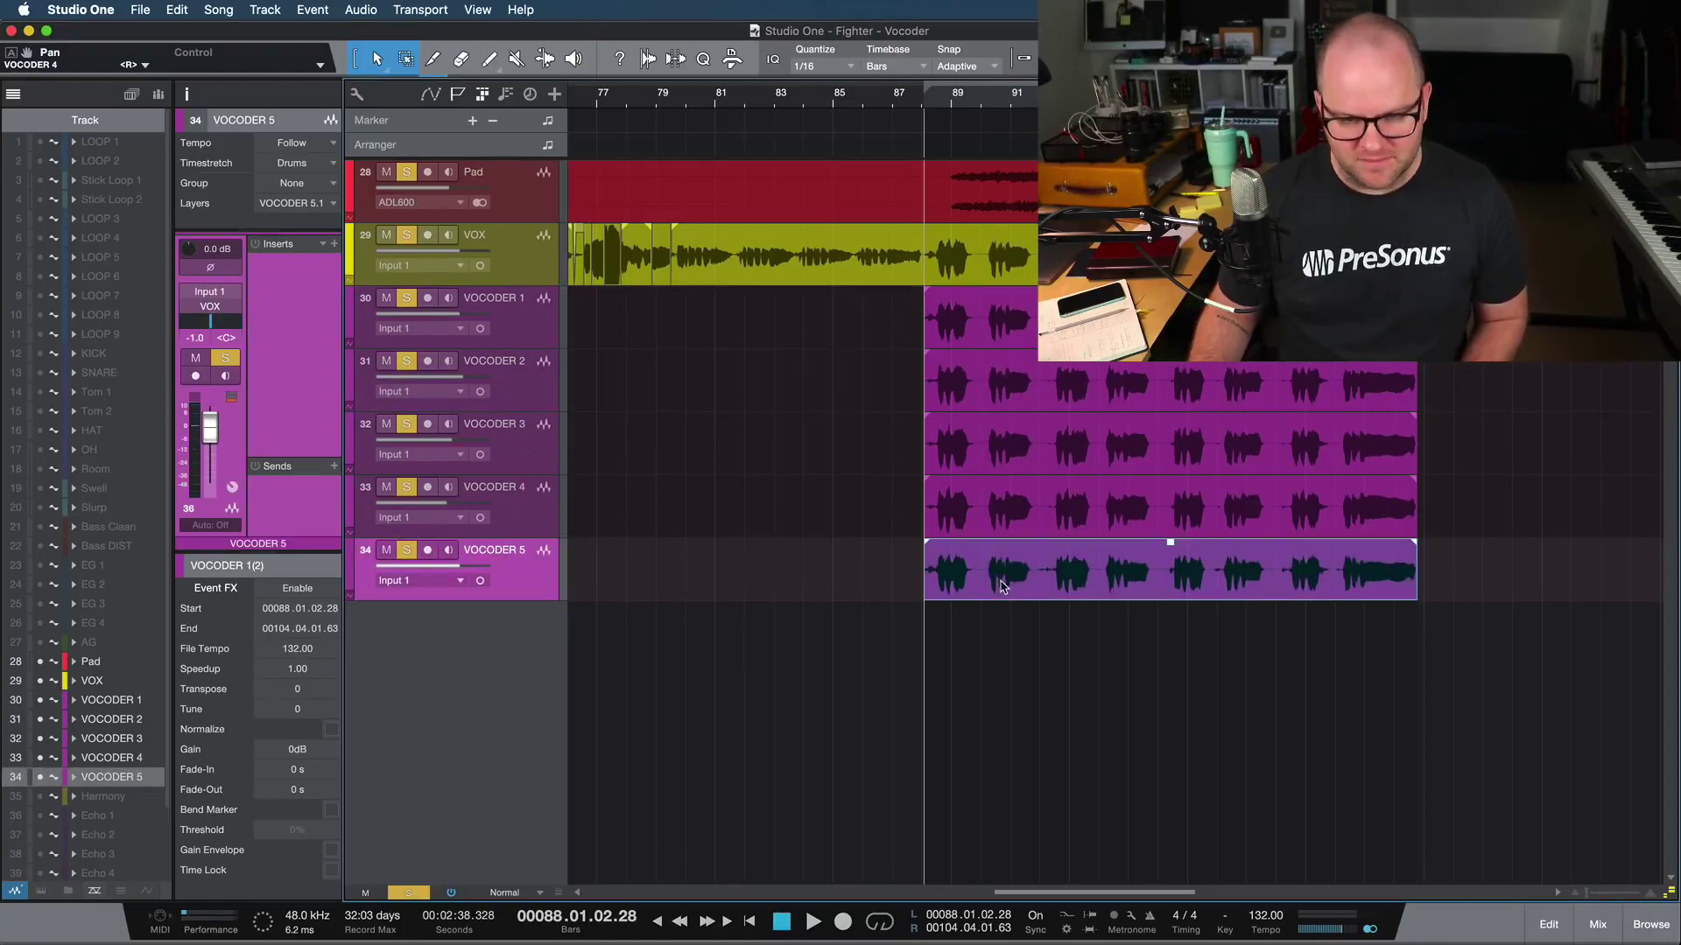
# Lower all VOCODER 5 notes by one octave in Melodyne
pyautogui.press('super+m')
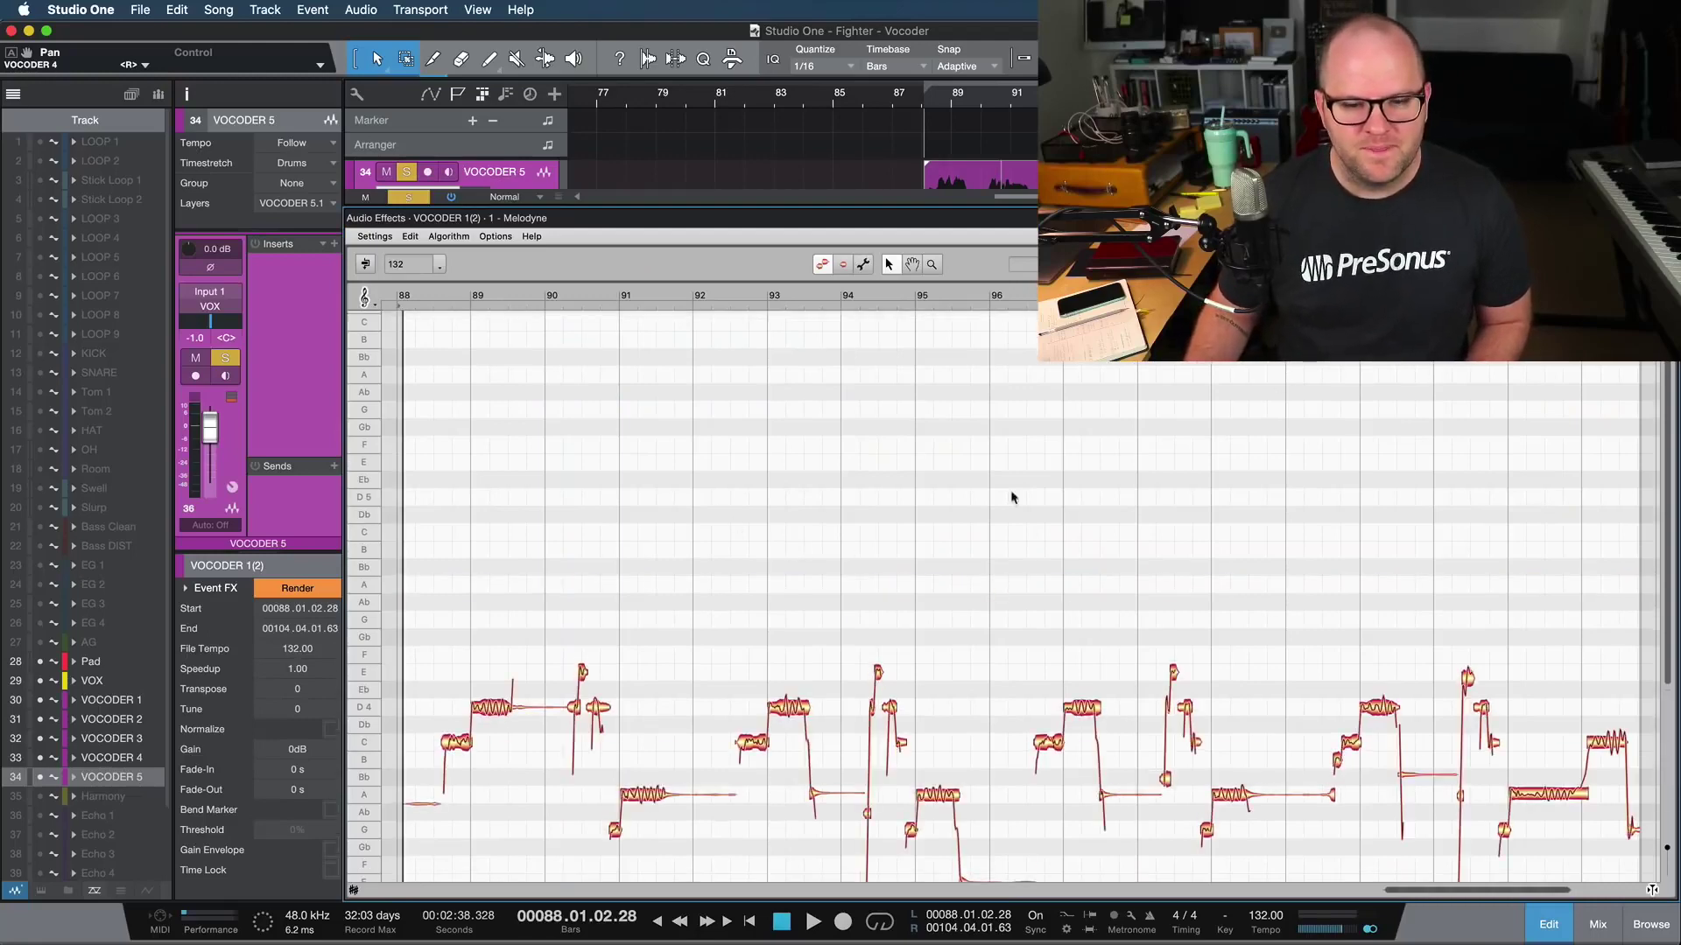
pyautogui.scroll(-5, 1137, 448)
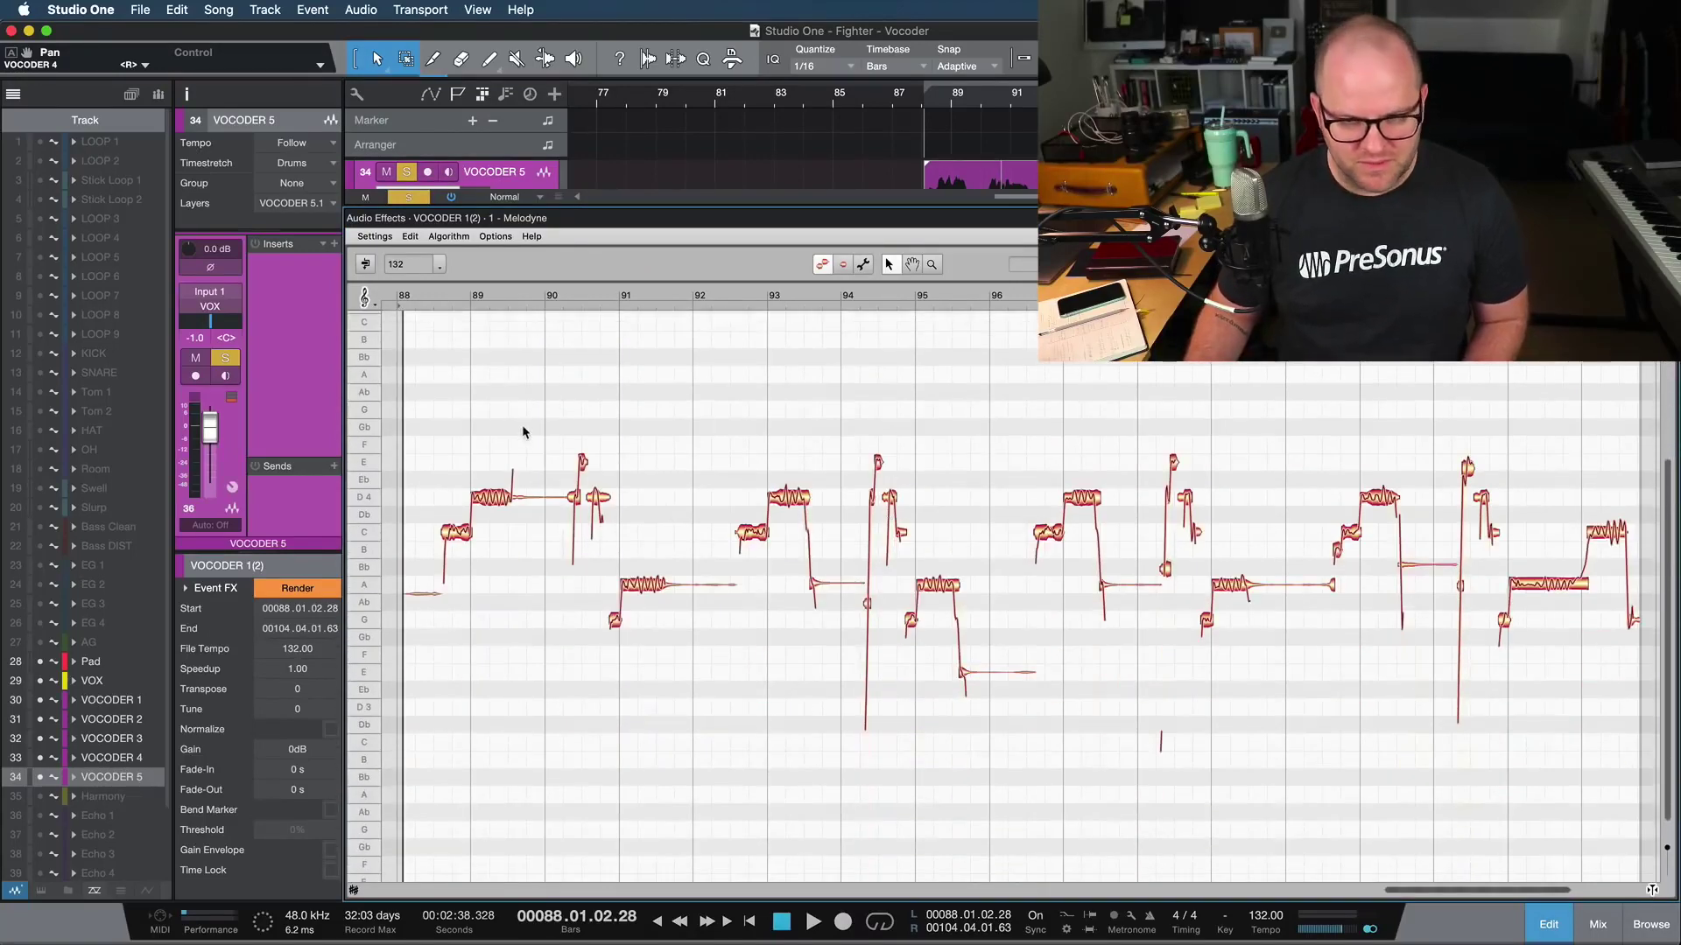
pyautogui.scroll(-2, 521, 424)
pyautogui.press('super+a')
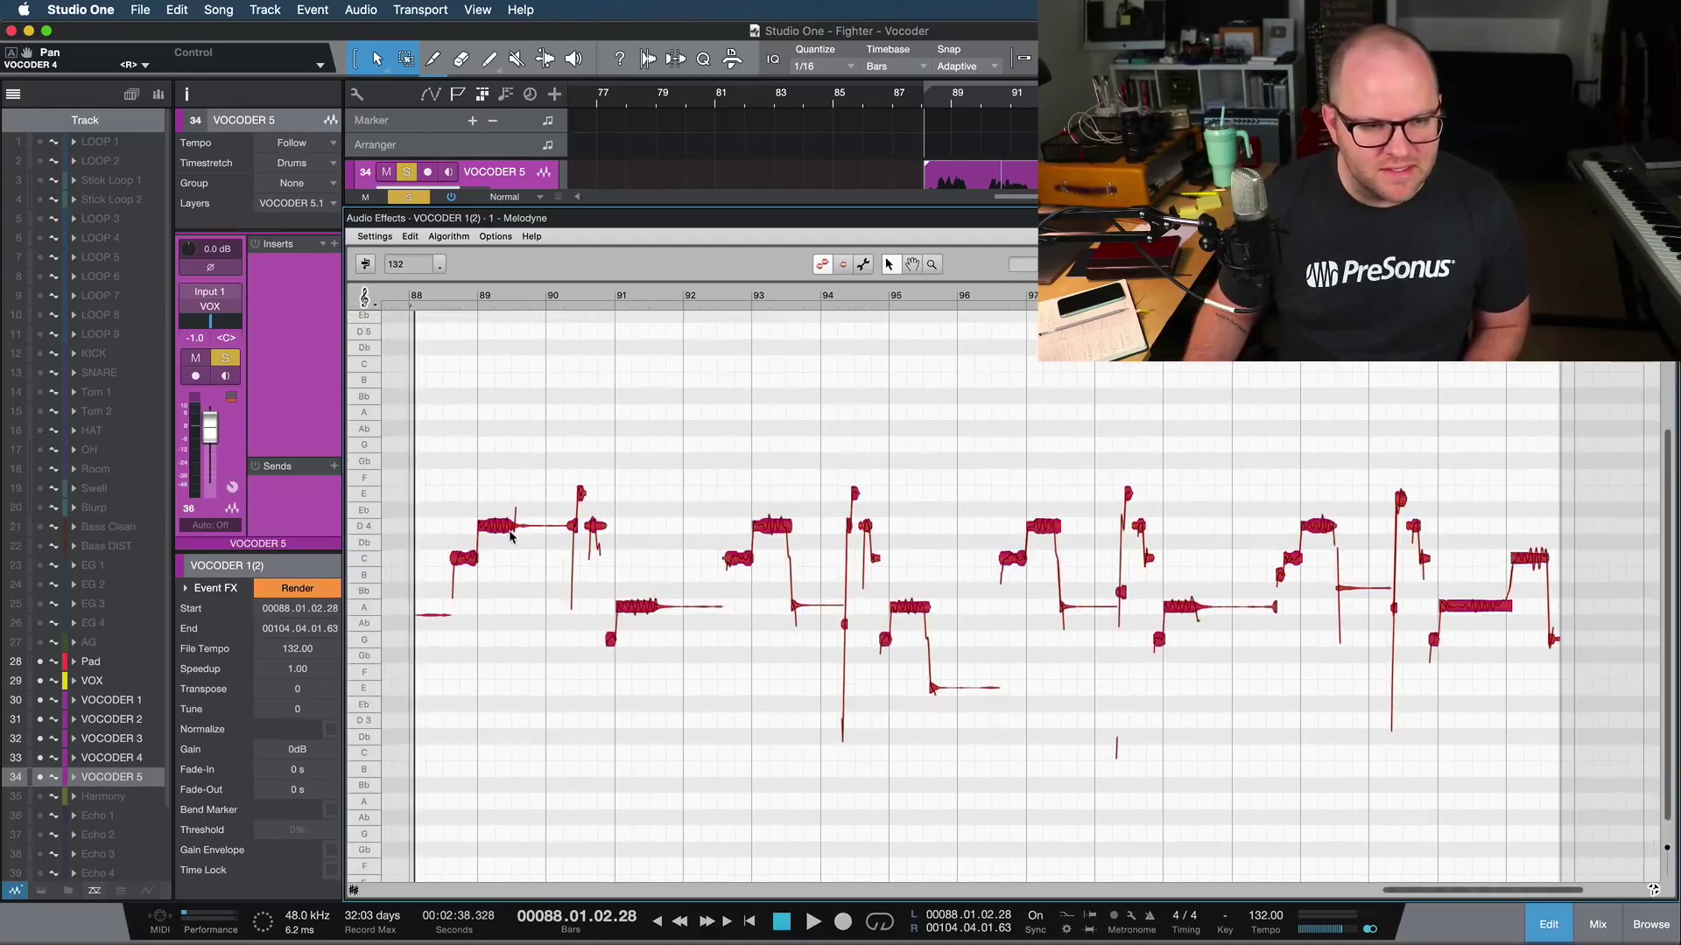
pyautogui.moveTo(499, 534); pyautogui.dragTo(499, 731)
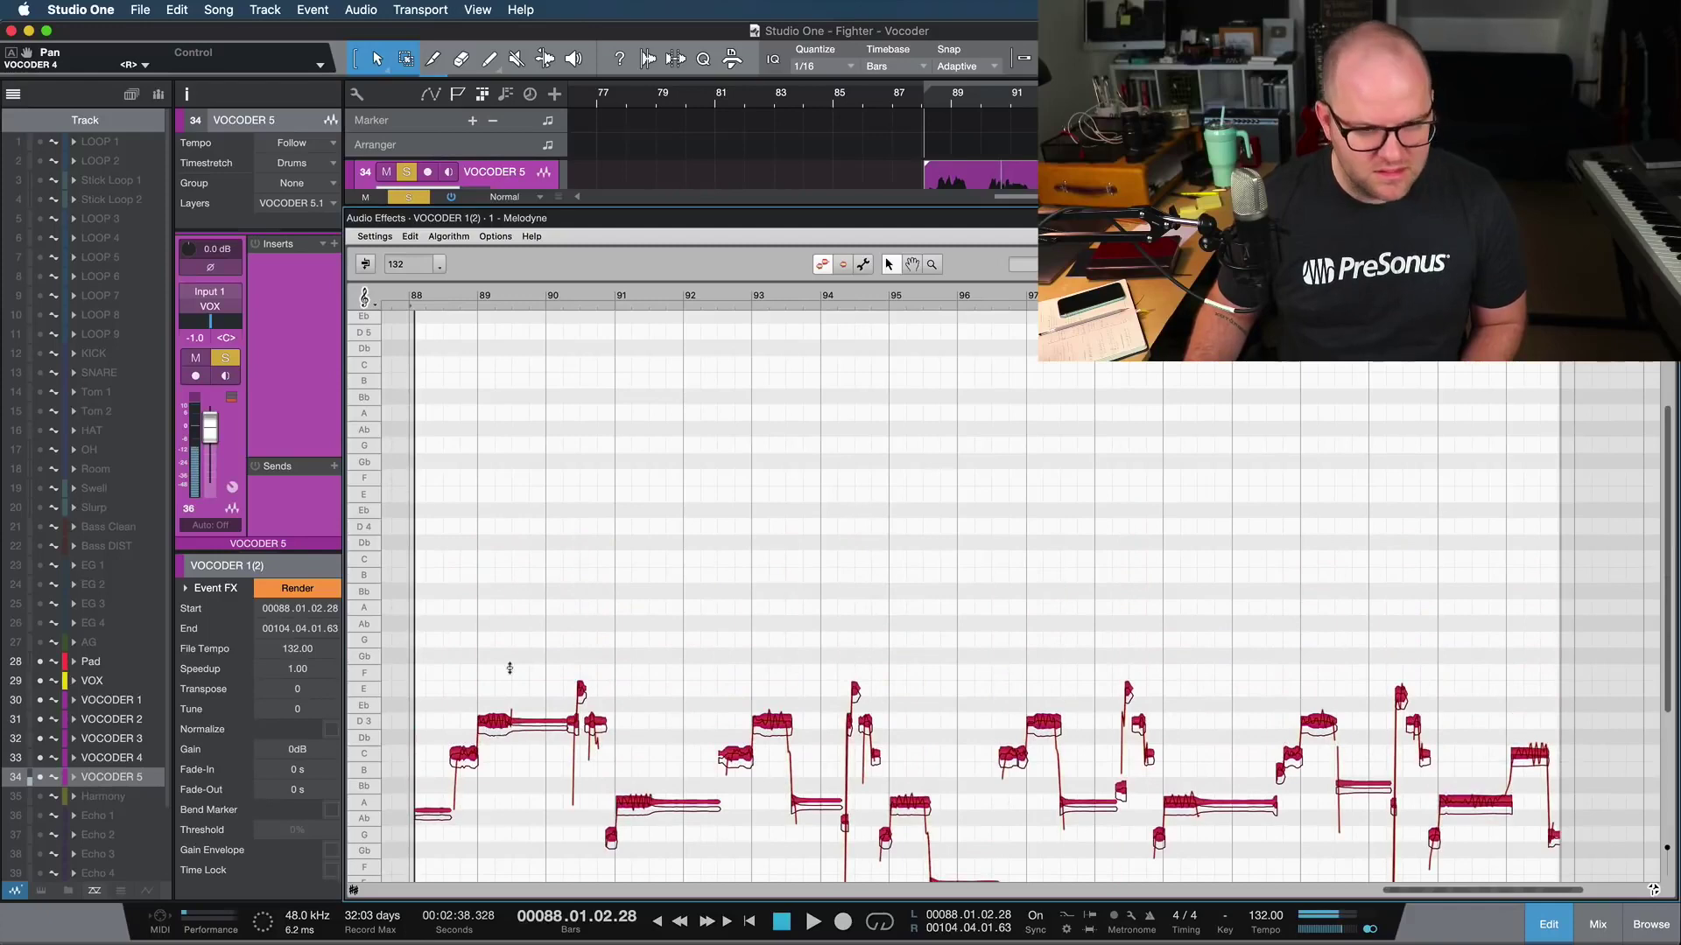
# Play the vocals from around bar 88, listen with VOCODER 5 unsoloed and muted, and close its pitch editor
pyautogui.click(446, 299)
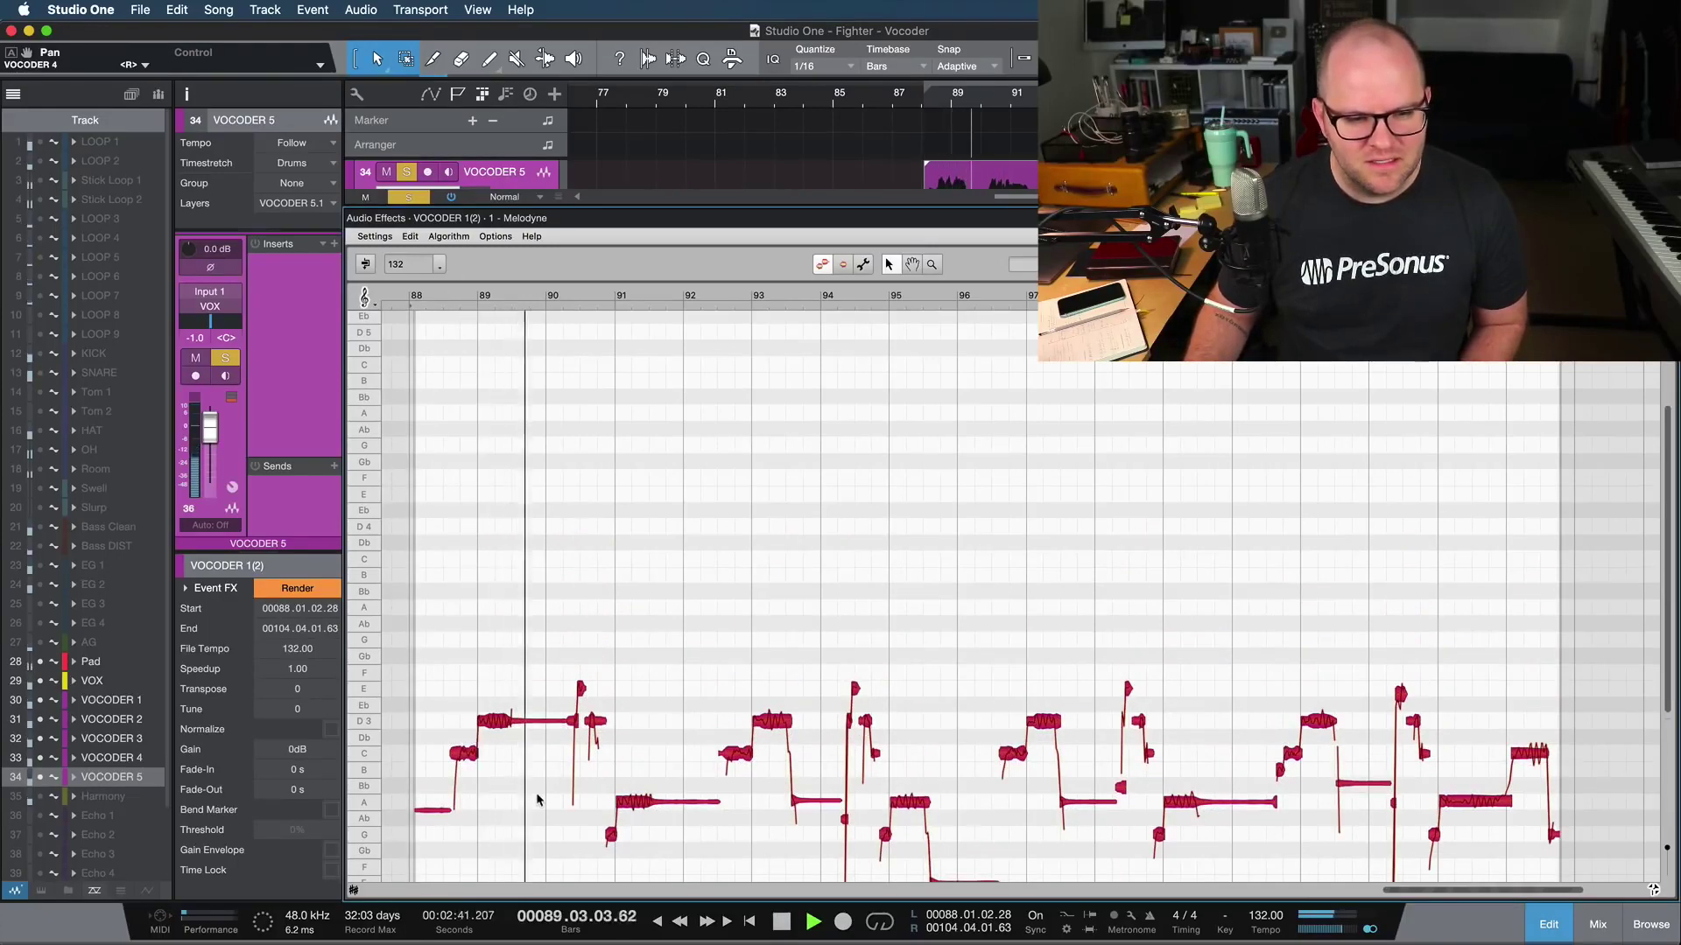
pyautogui.scroll(-1, 560, 758)
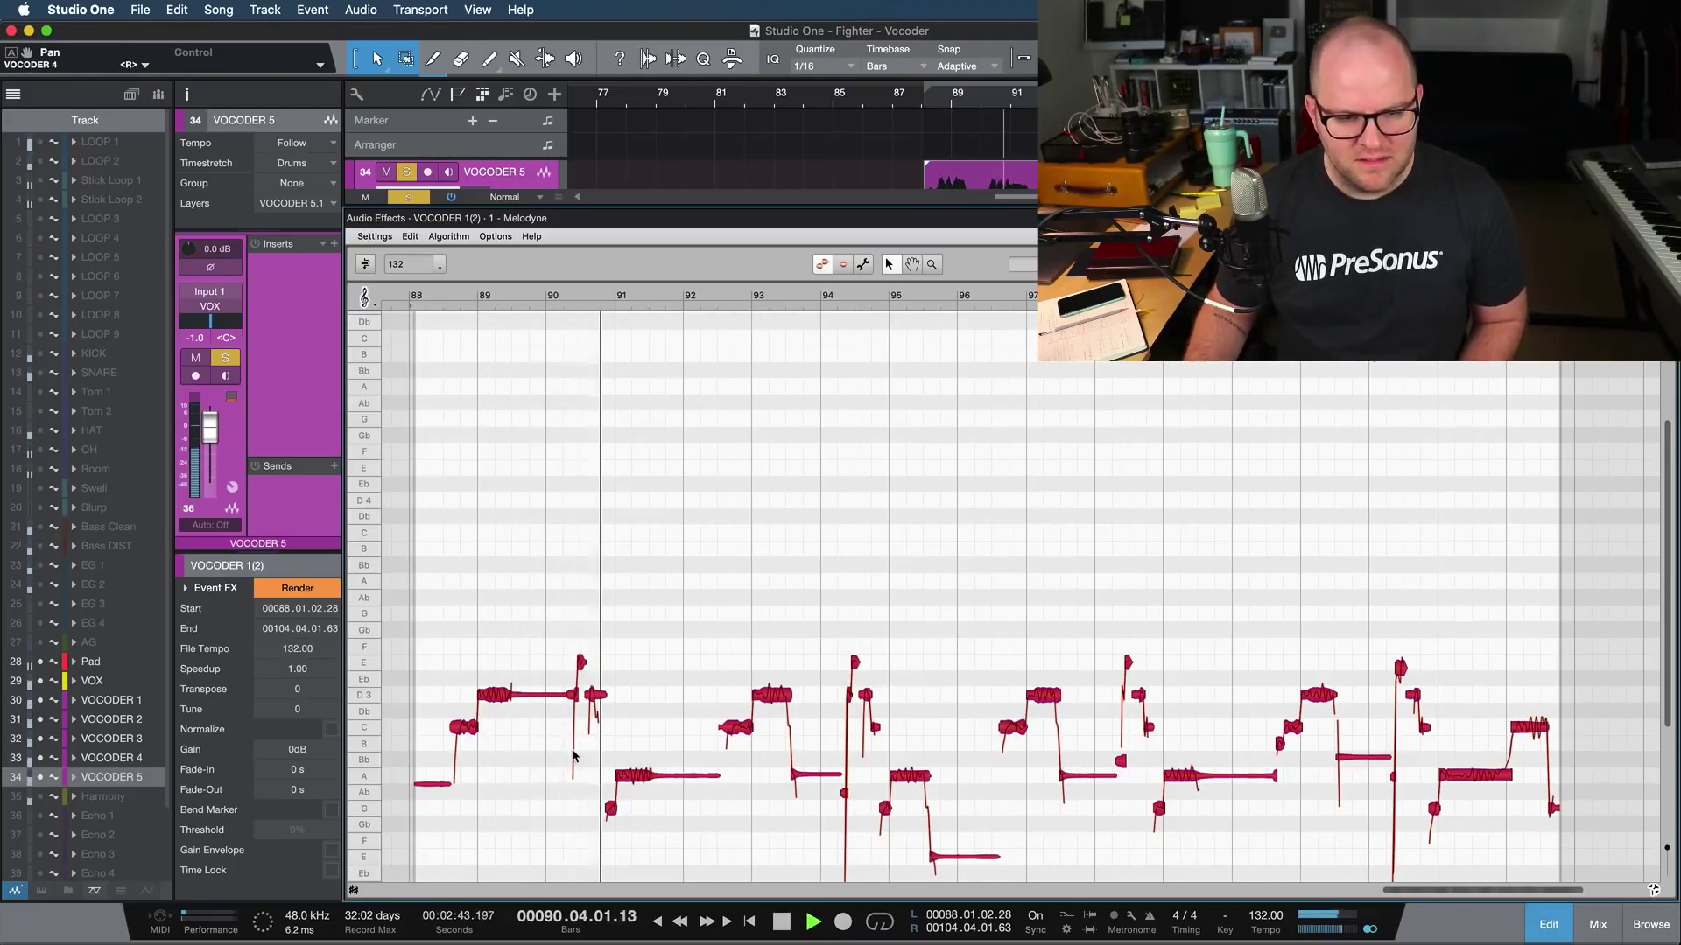
pyautogui.hotkey('shift', 's')
pyautogui.hotkey('shift', 'm')
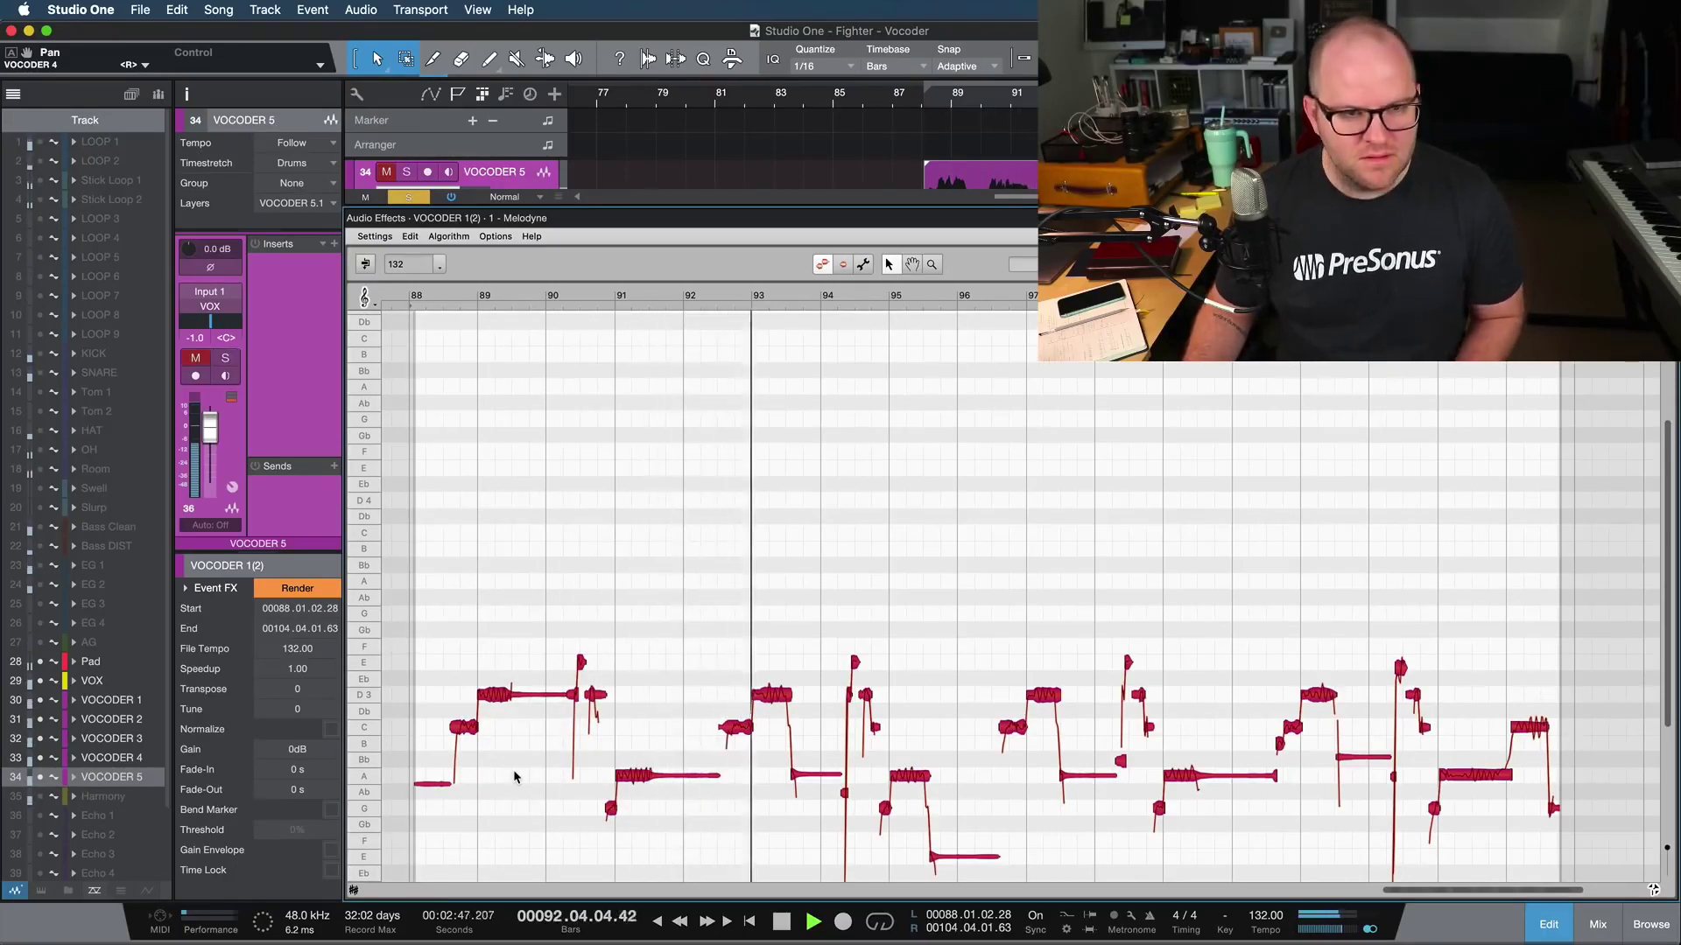
pyautogui.press('F3')
pyautogui.press('F3')
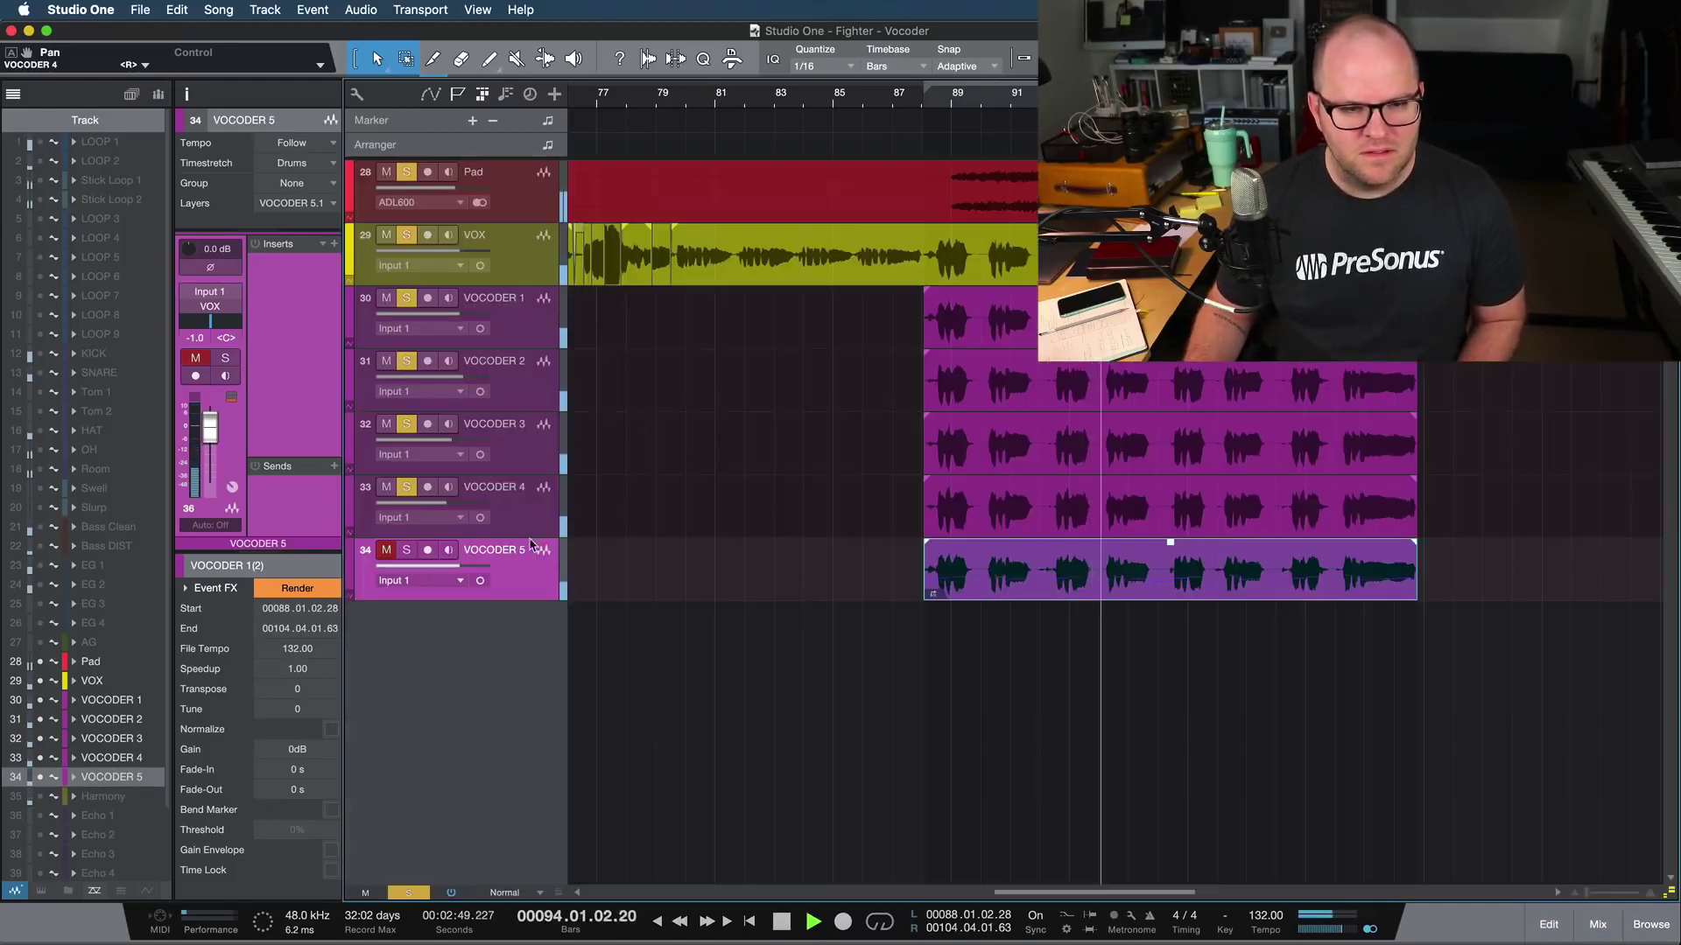
# Unmute VOCODER 5, compare it soloed and in the full mix with all solos cleared, and raise its volume to +7.1 dB
pyautogui.hotkey('shift', 'm')
pyautogui.hotkey('shift', 's')
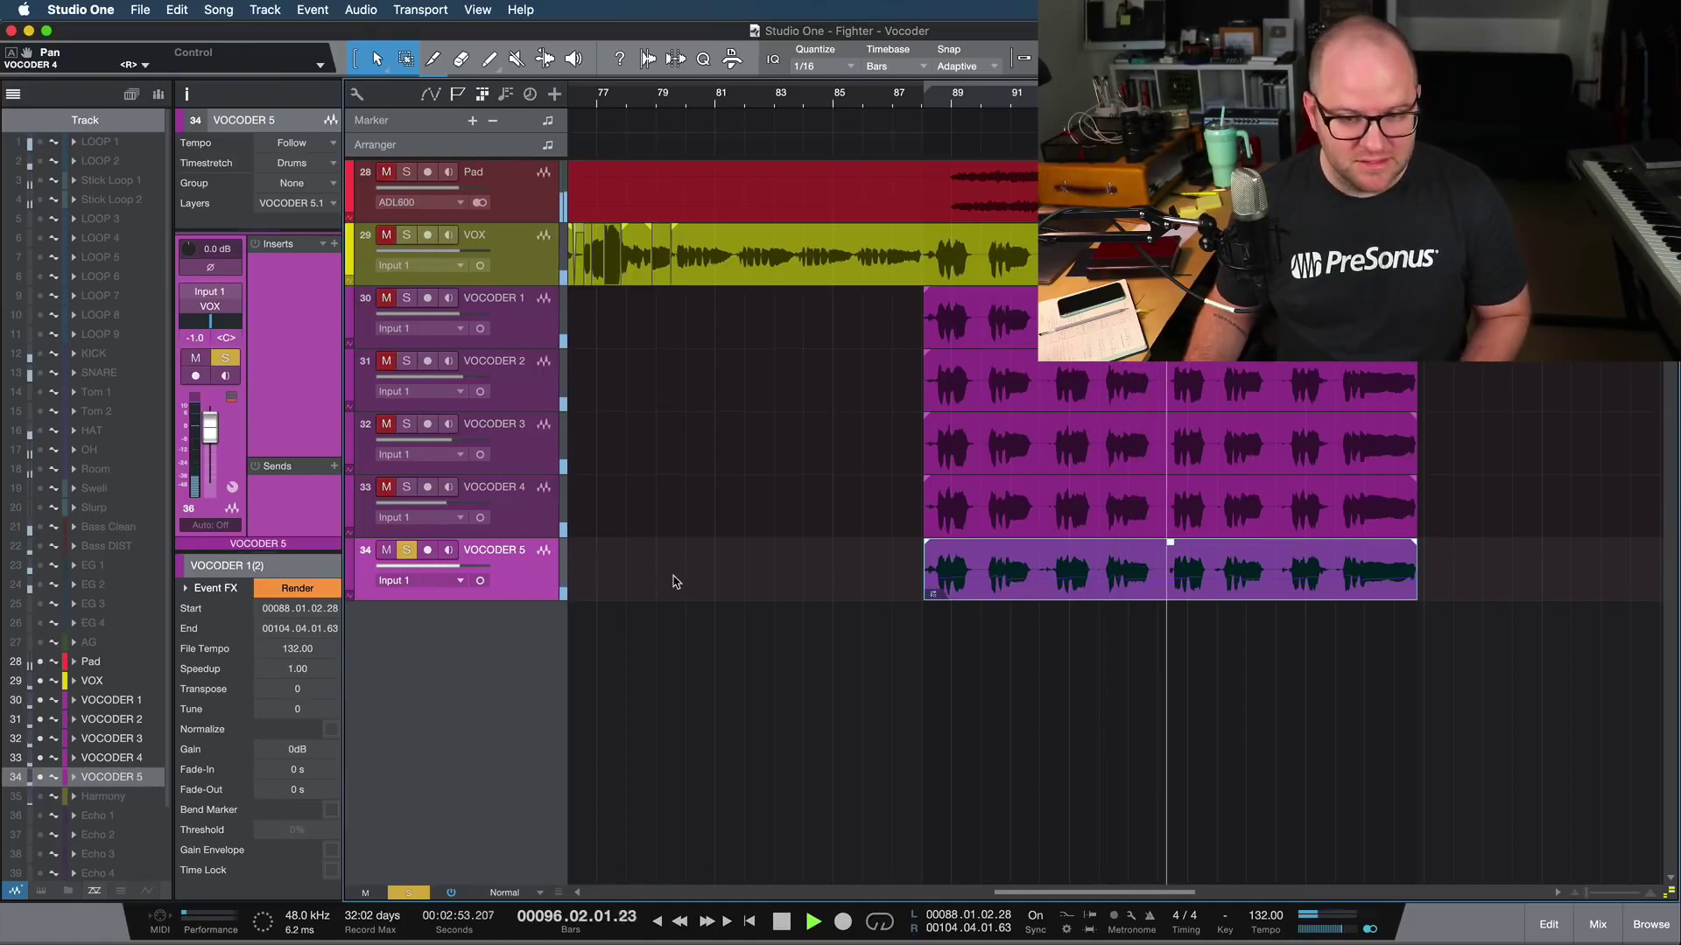
pyautogui.hotkey('shift', 's')
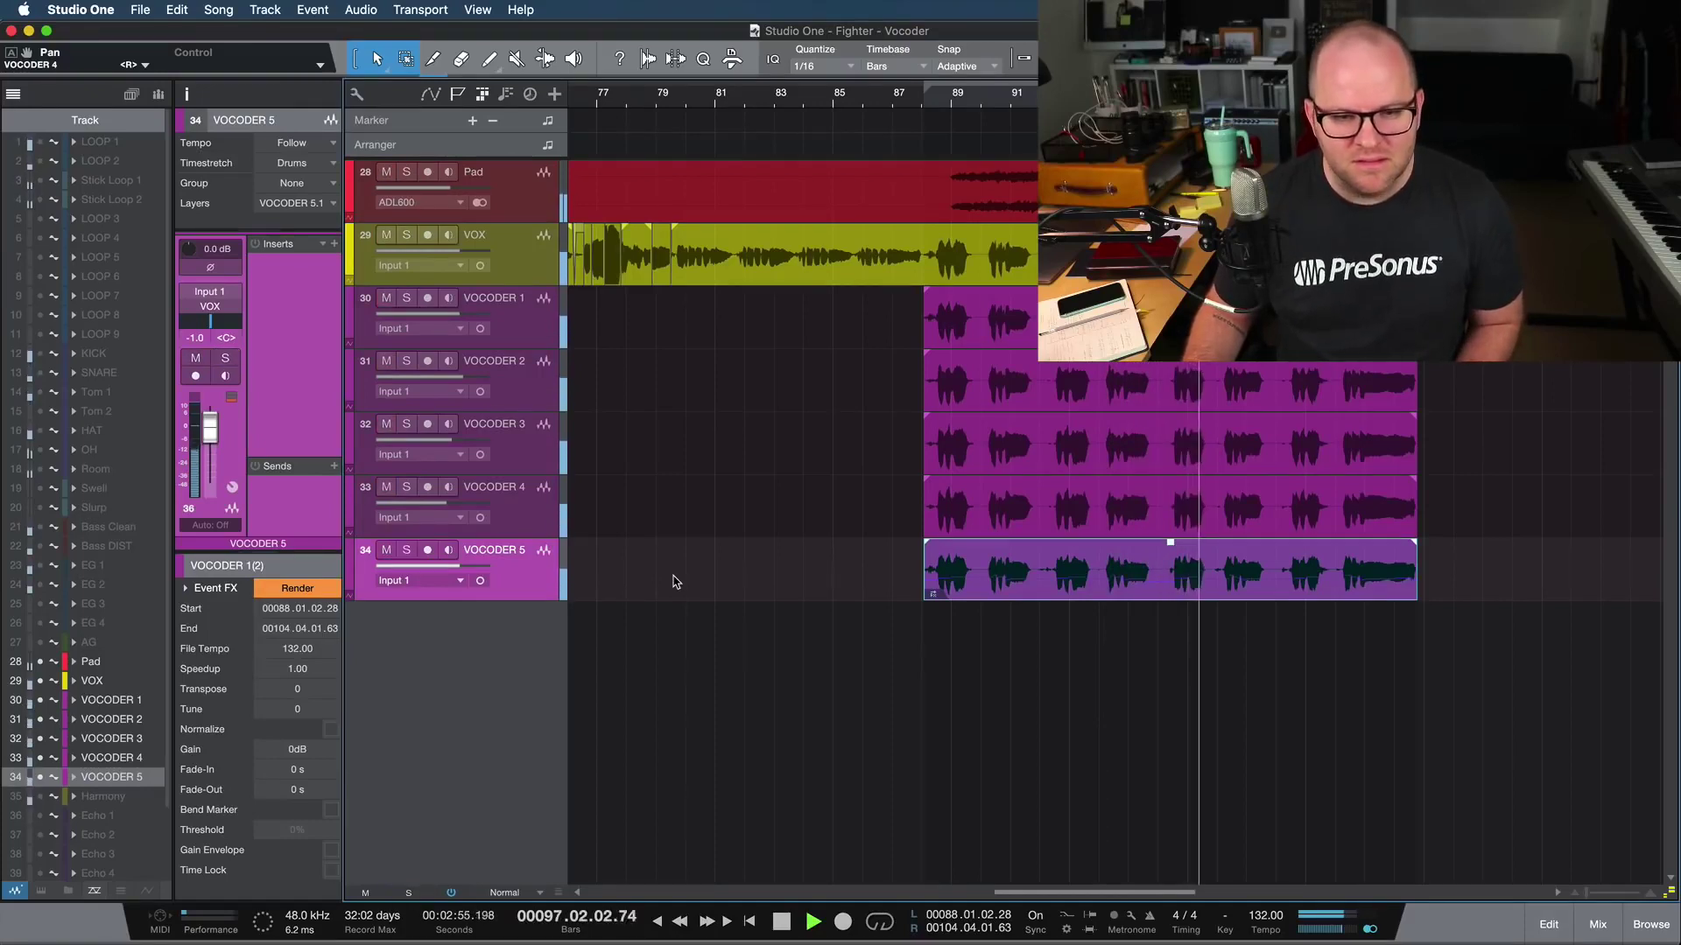
pyautogui.moveTo(455, 568); pyautogui.dragTo(480, 569)
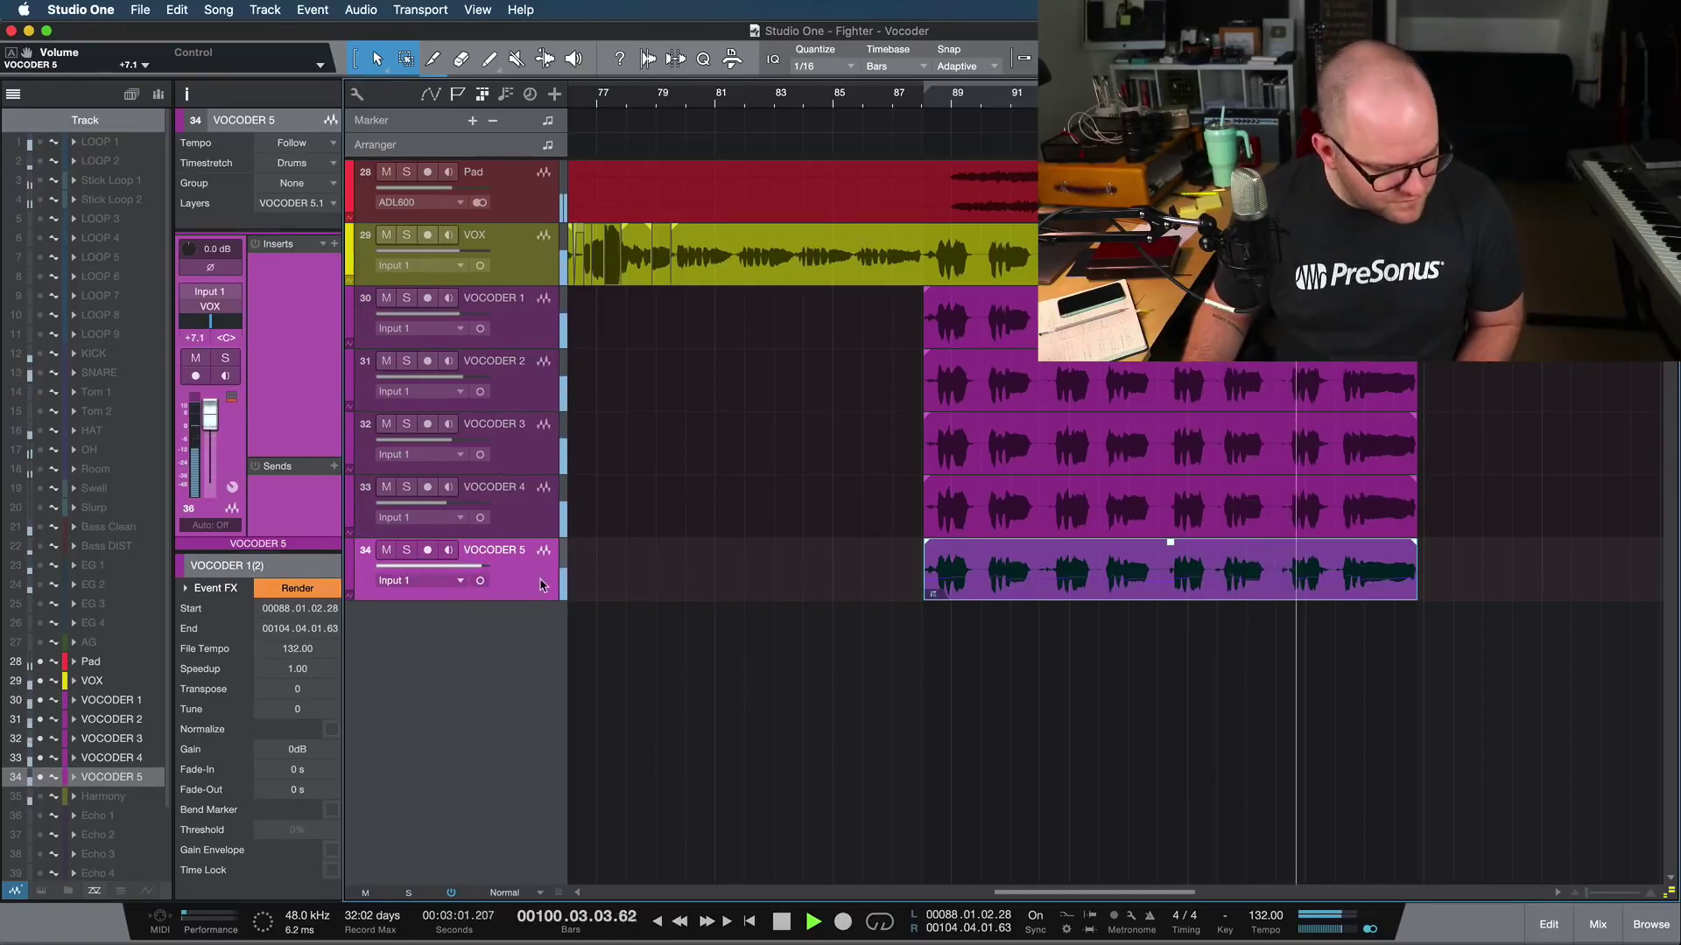
# Solo all five VOCODER tracks, lower their volumes together with VOCODER 5 at +5.9 dB, and listen from bar 88
pyautogui.keyDown('shift'); pyautogui.click(544, 324); pyautogui.keyUp('shift')
pyautogui.press('s')
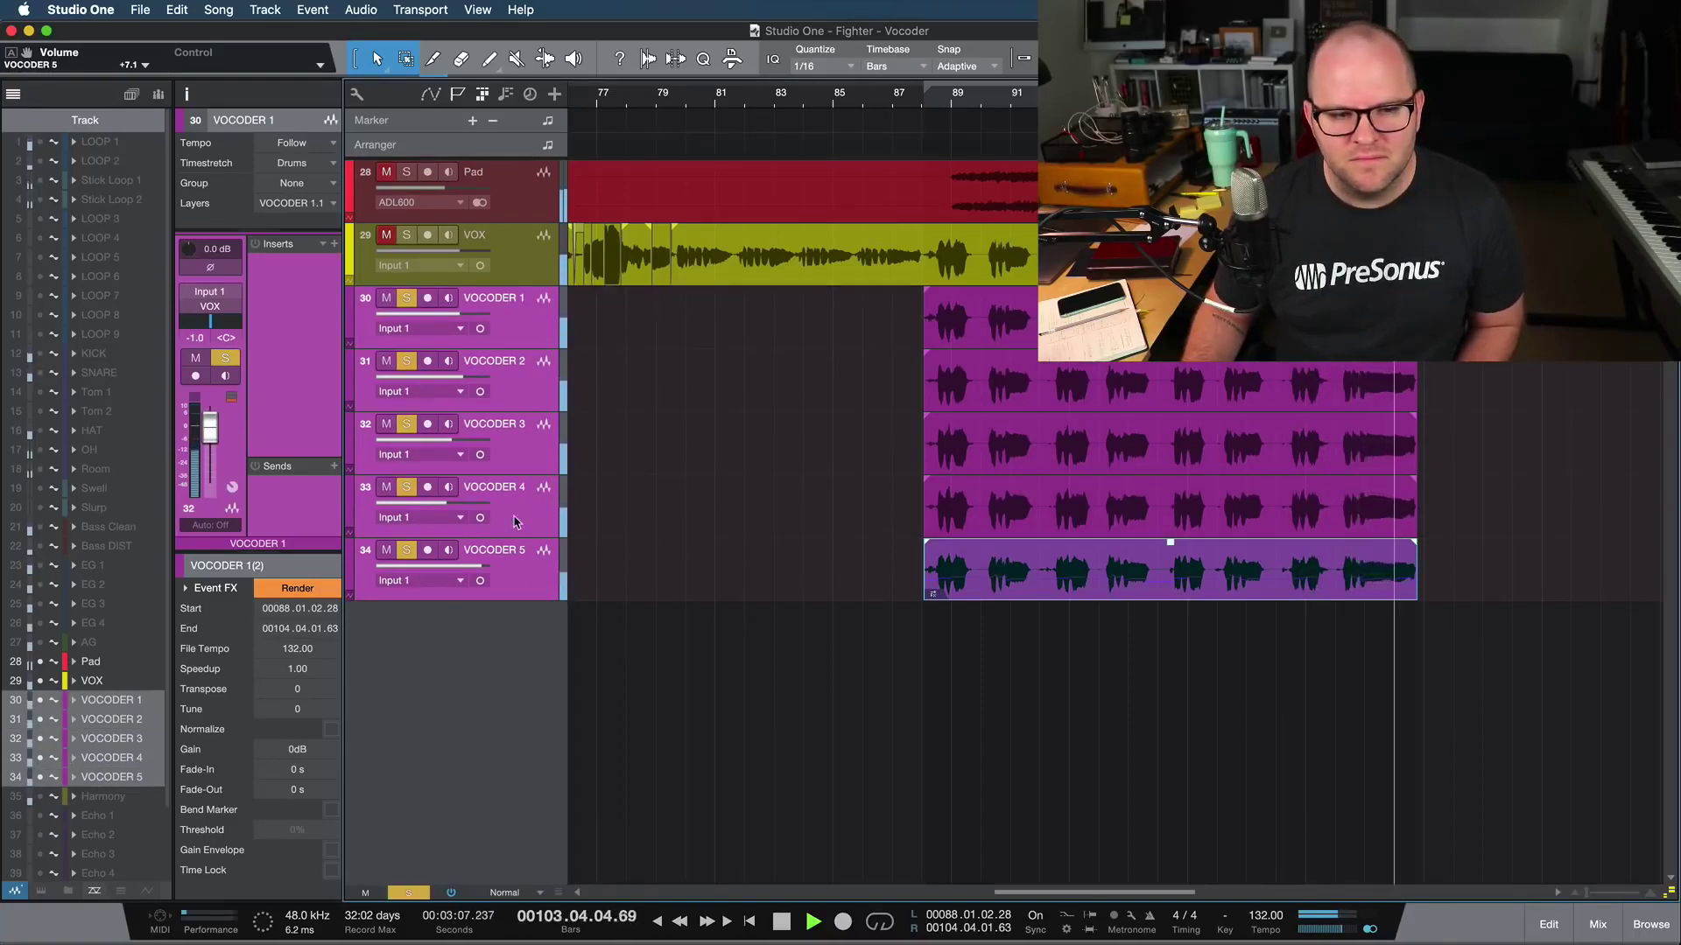
pyautogui.moveTo(482, 566)
pyautogui.mouseDown()
pyautogui.moveTo(469, 571)
pyautogui.moveTo(487, 574)
pyautogui.mouseUp()
pyautogui.click(512, 588)
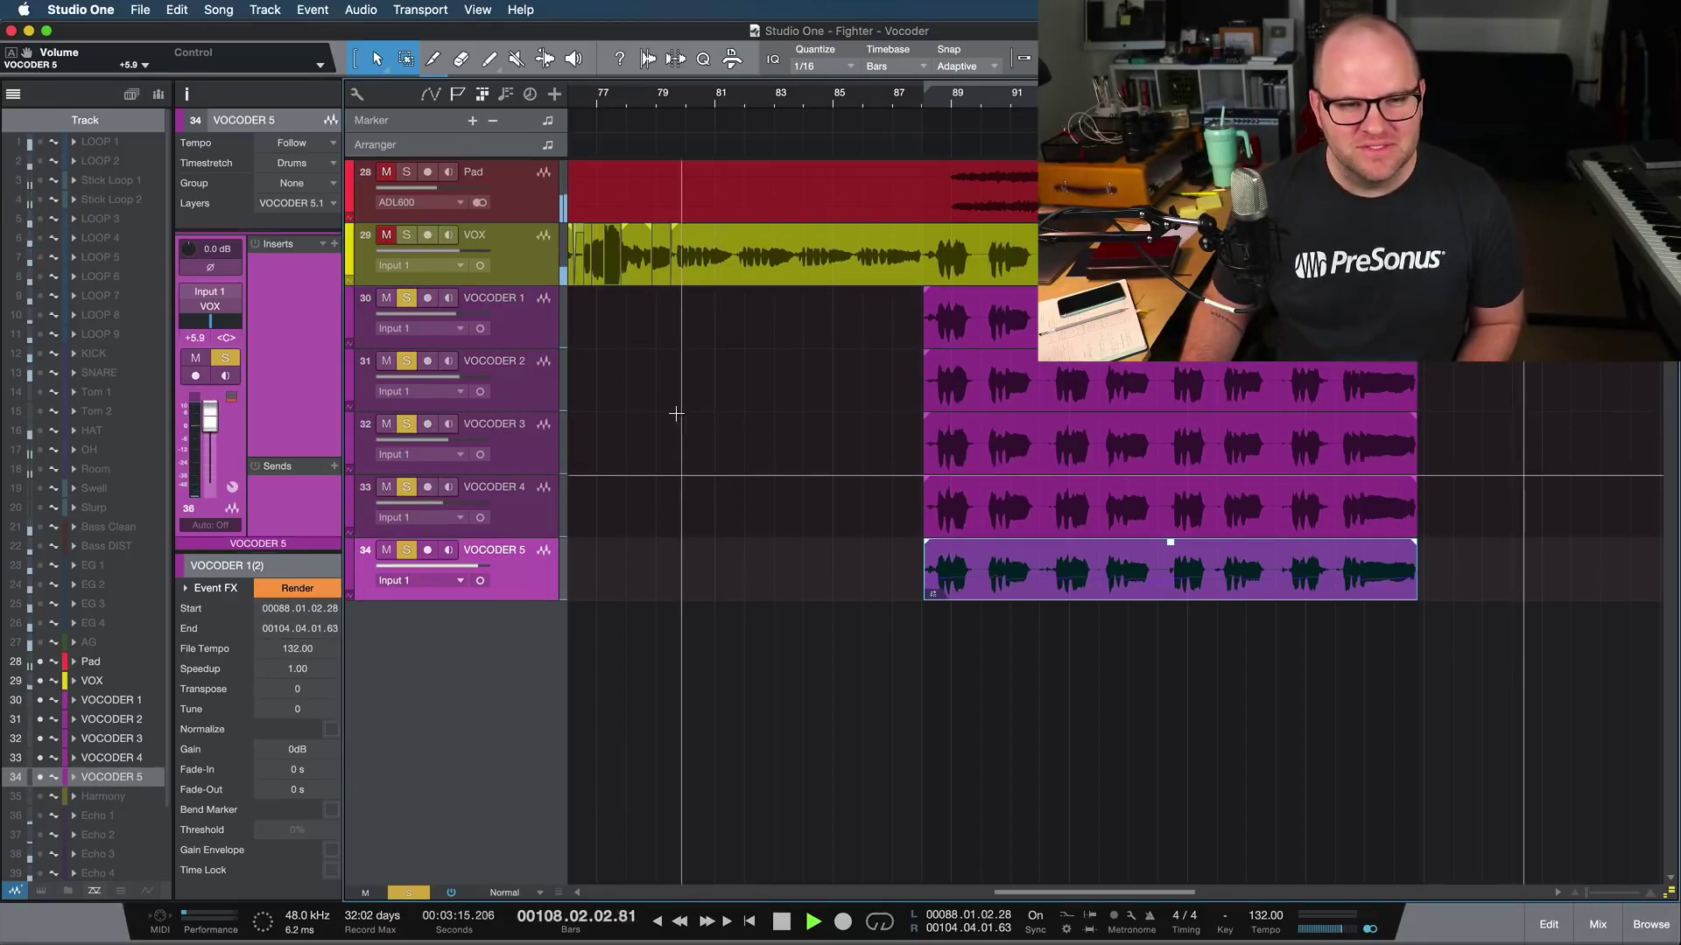
pyautogui.click(925, 104)
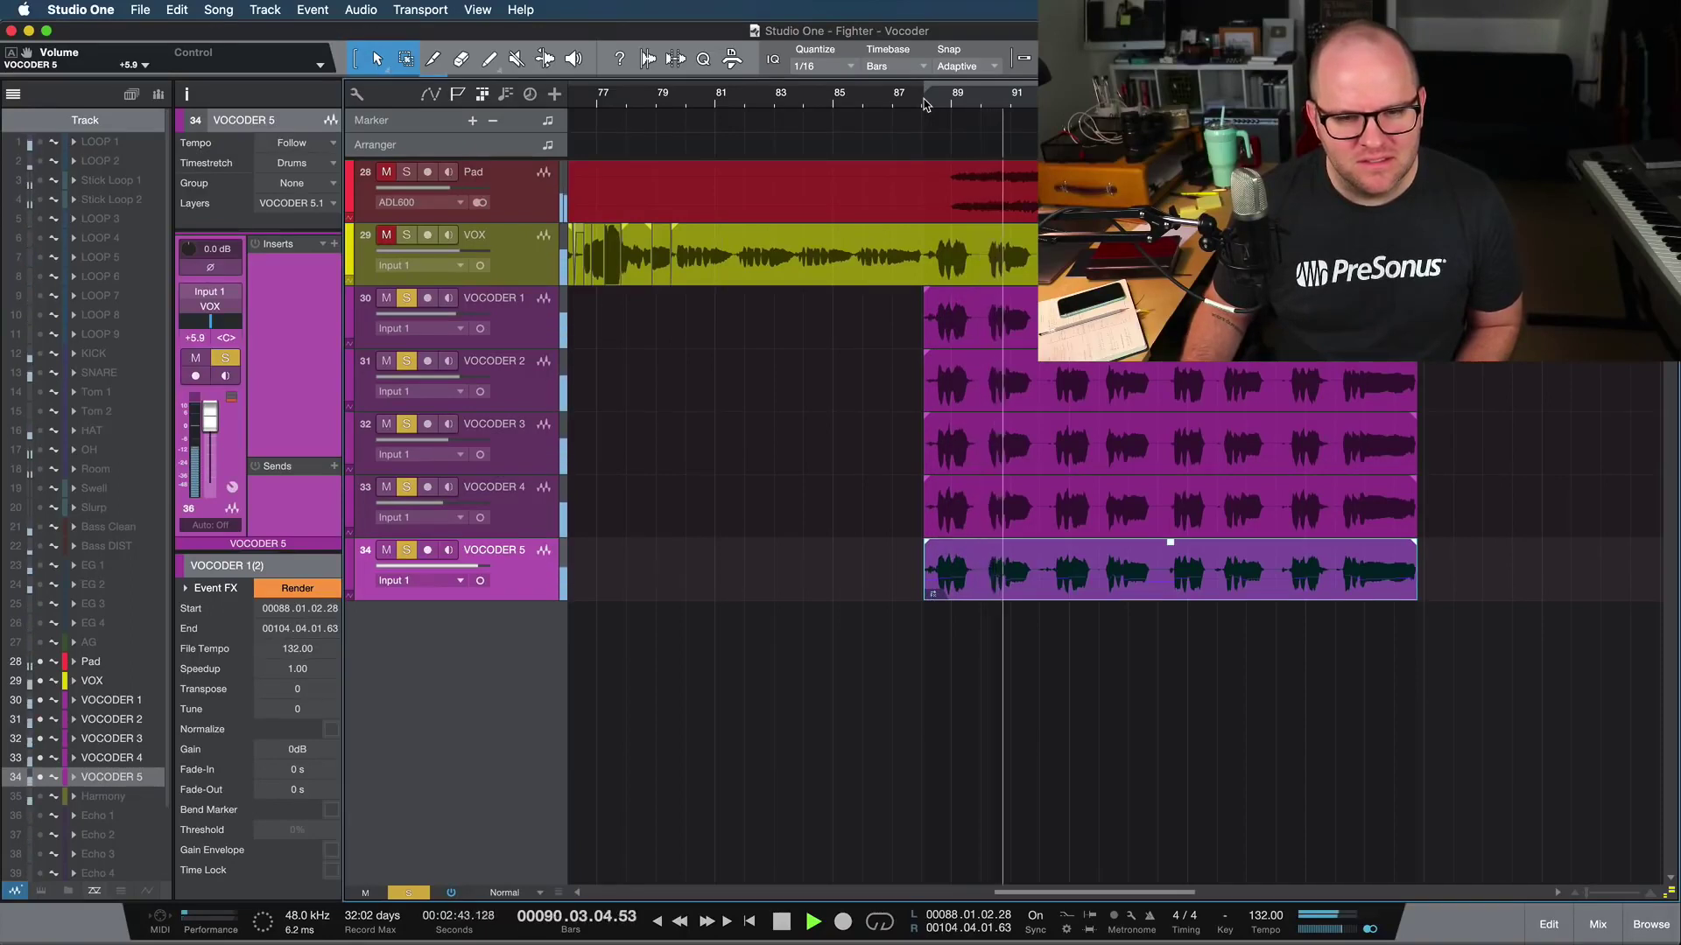
pyautogui.press('space')
# Duplicate the VOCODER 4 track with its audio and place the copy, VOCODER 6, below VOCODER 5
pyautogui.click(1002, 521)
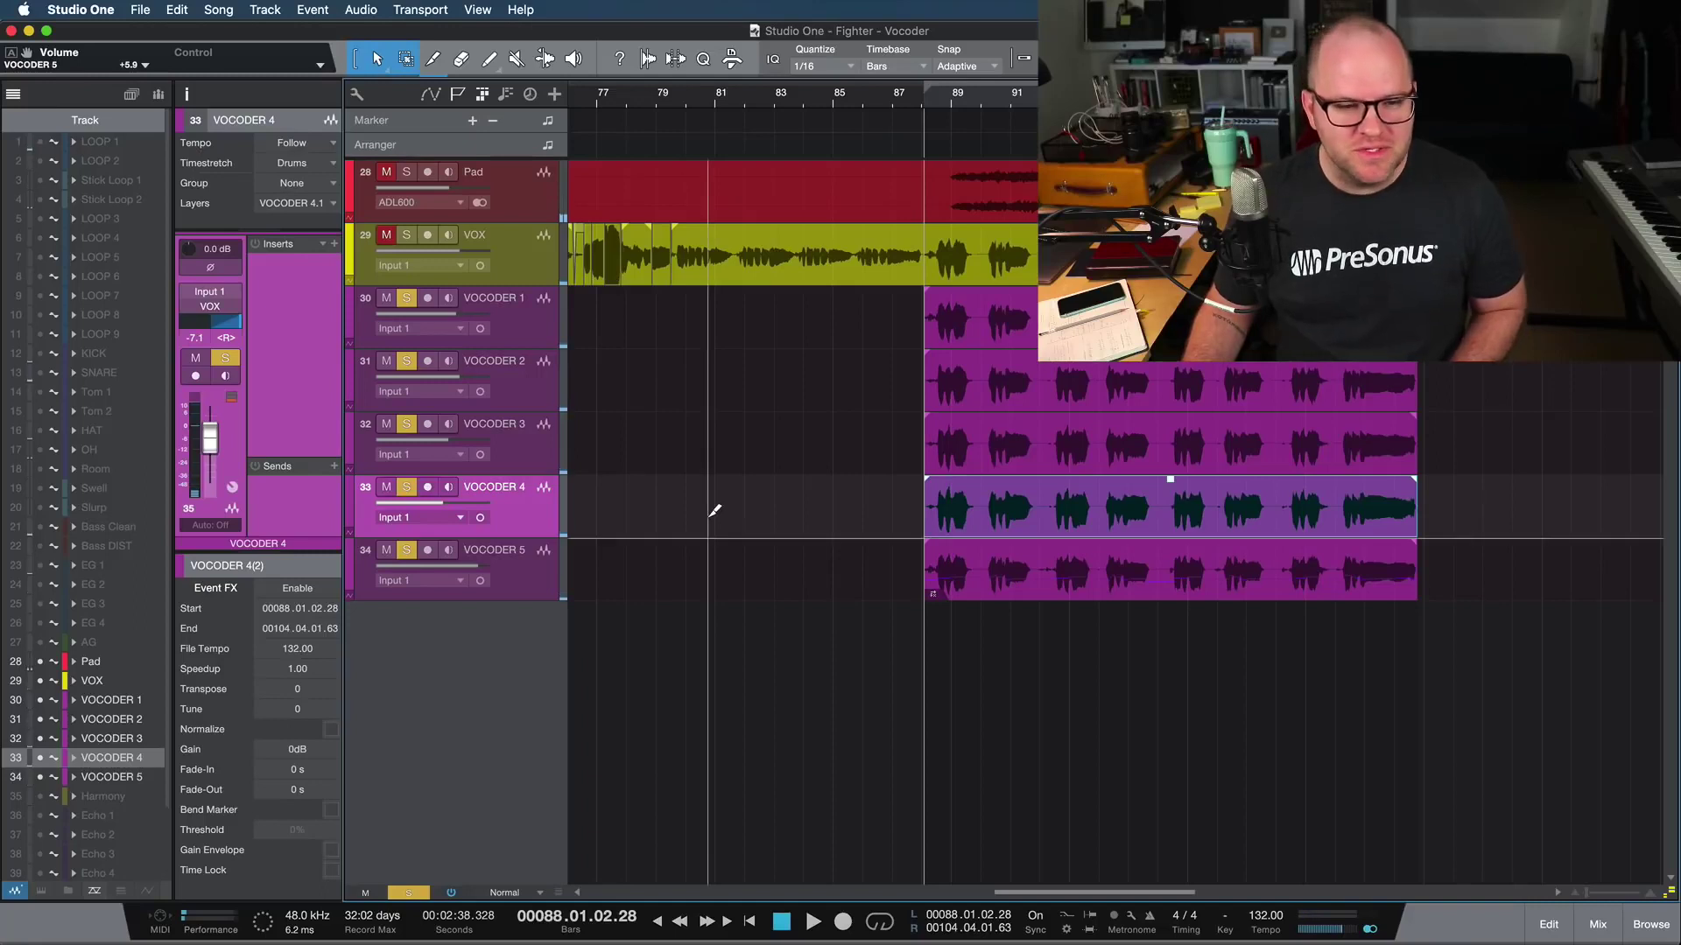
pyautogui.press('super+d')
pyautogui.moveTo(512, 665); pyautogui.dragTo(513, 665)
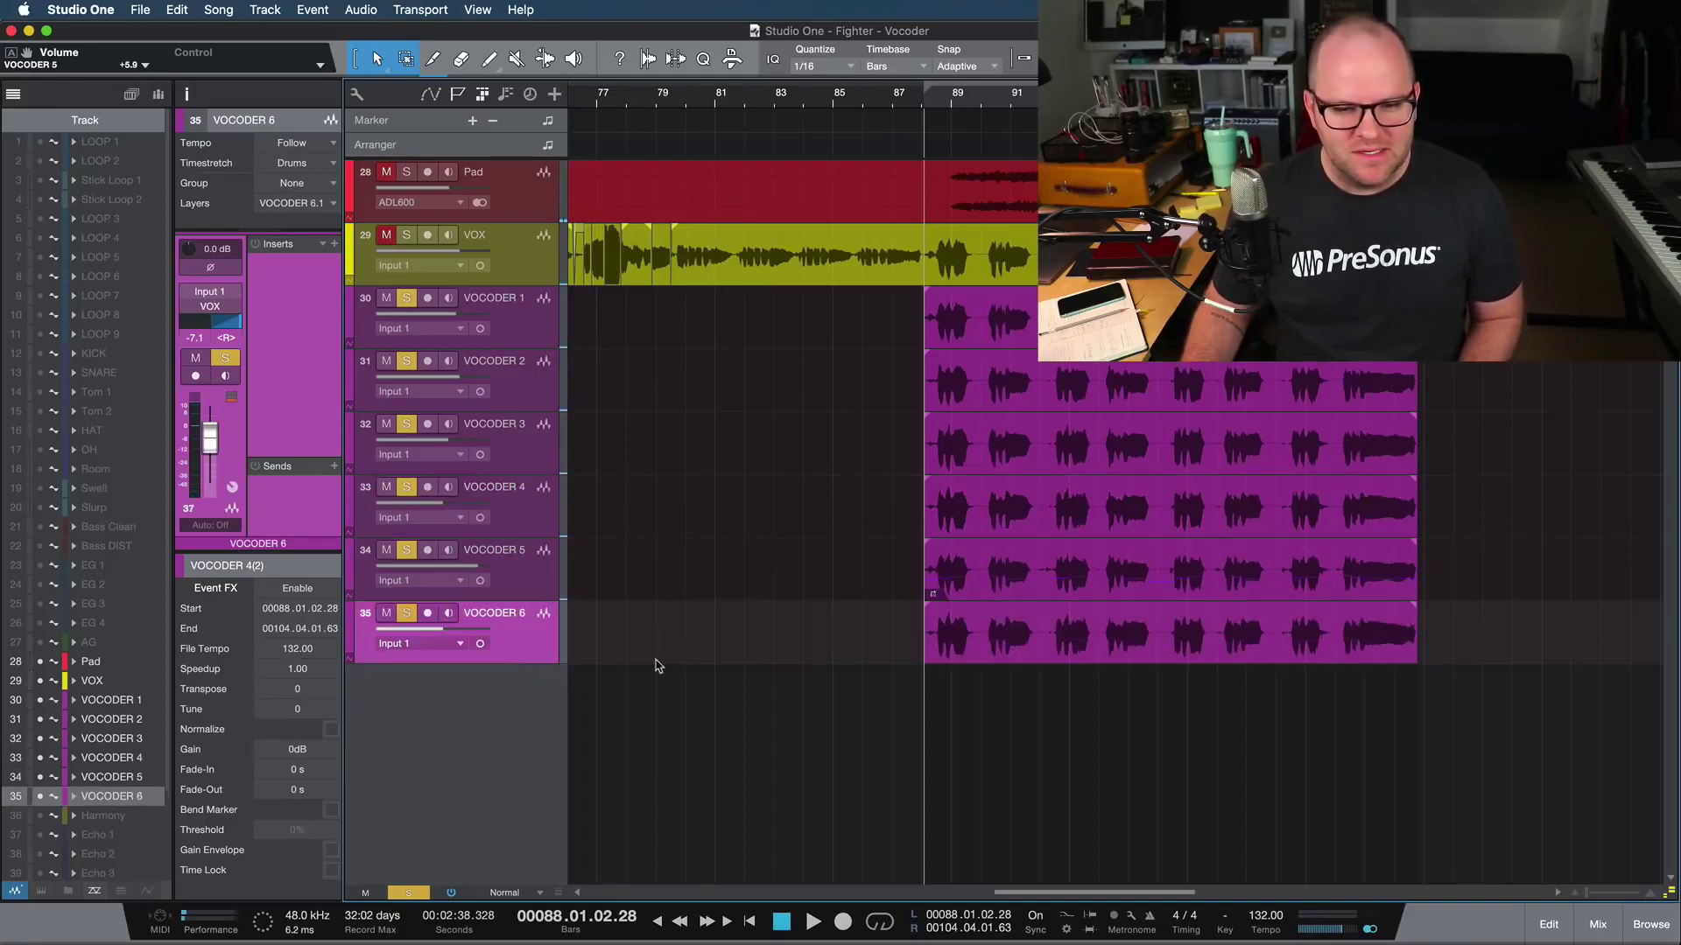
# Lower all notes of the VOCODER 6 one-note line by one octave to around A 3, and center the track's pan
pyautogui.click(968, 572)
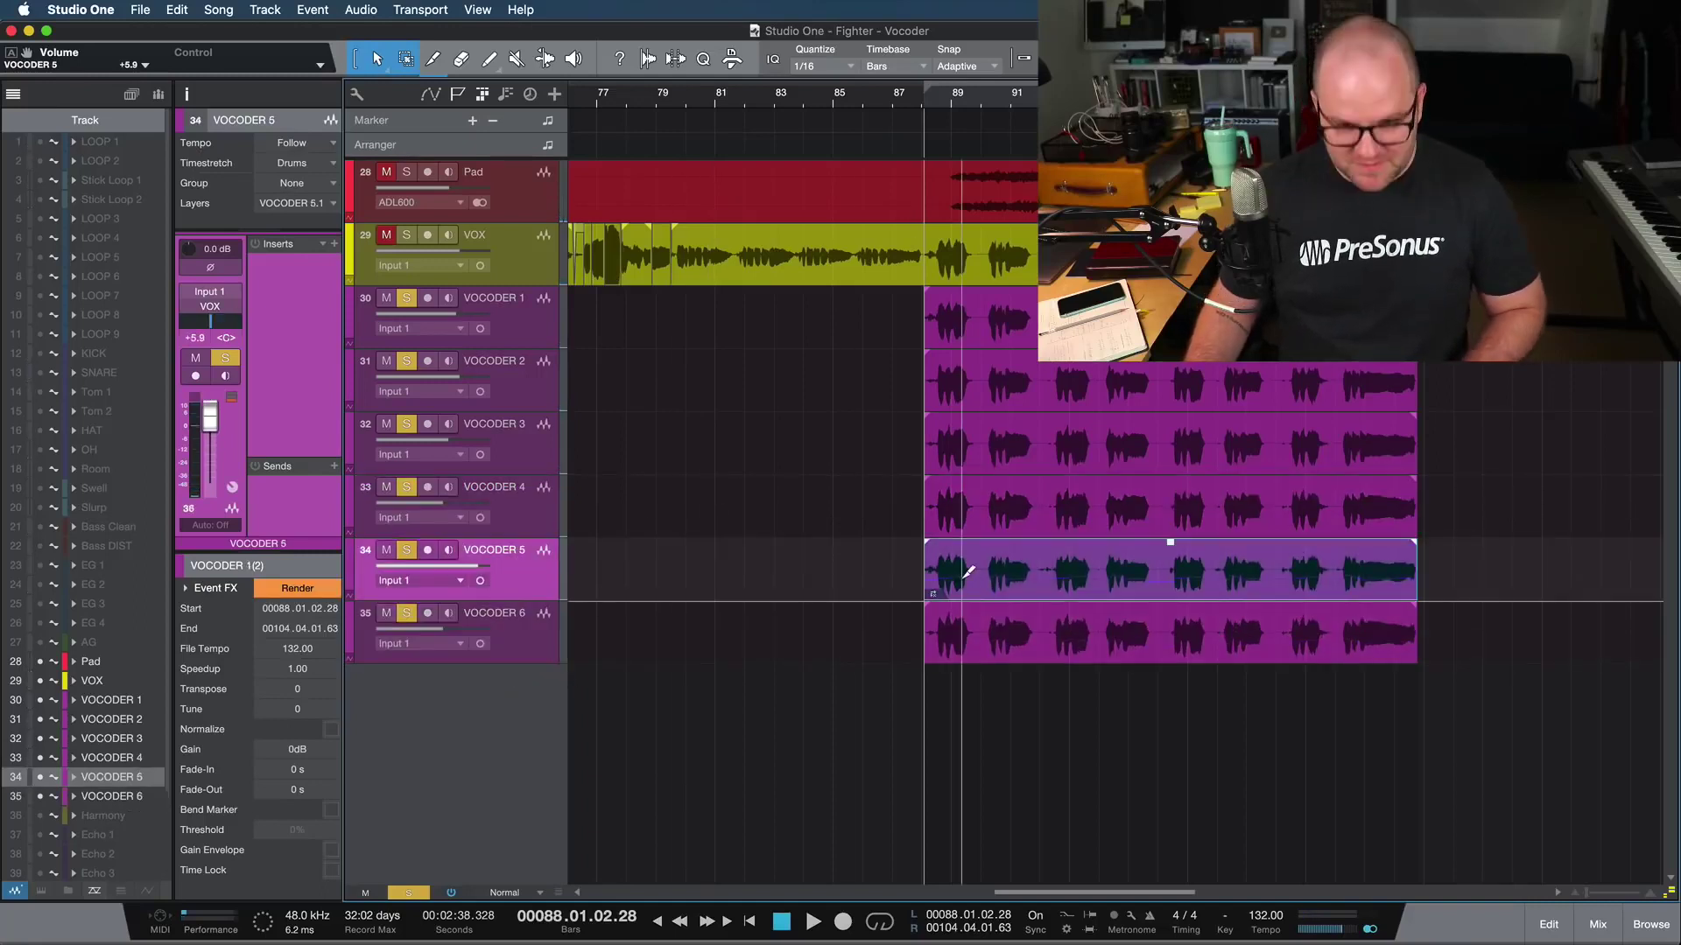
pyautogui.click(1016, 636)
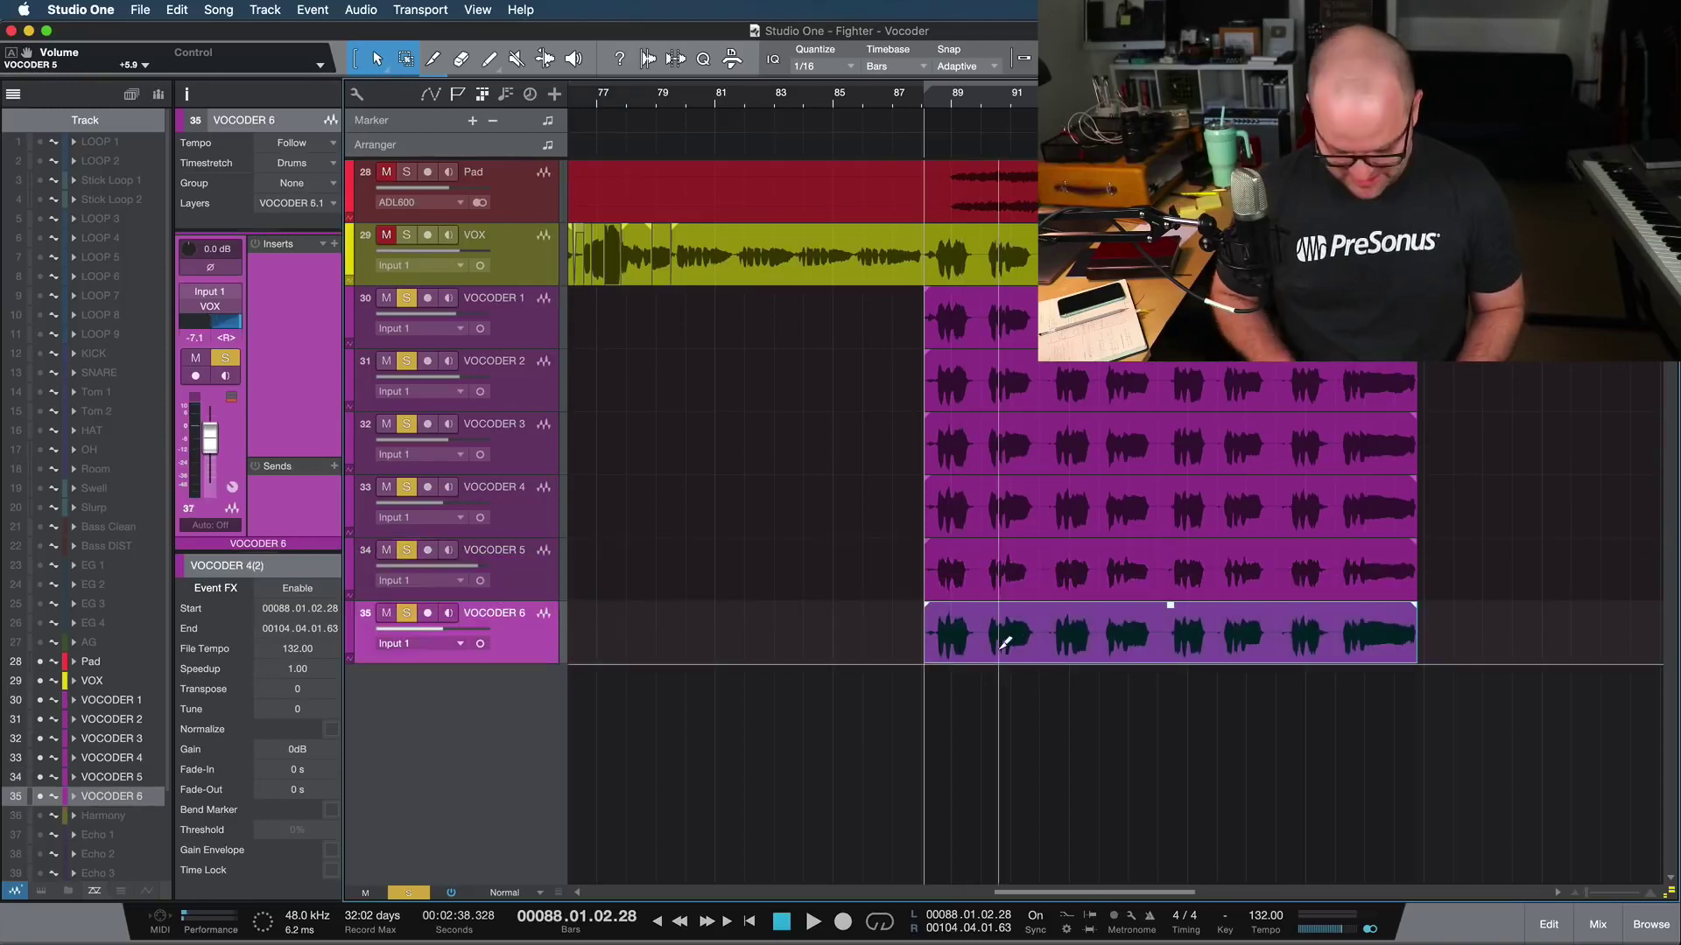
pyautogui.doubleClick(1005, 644)
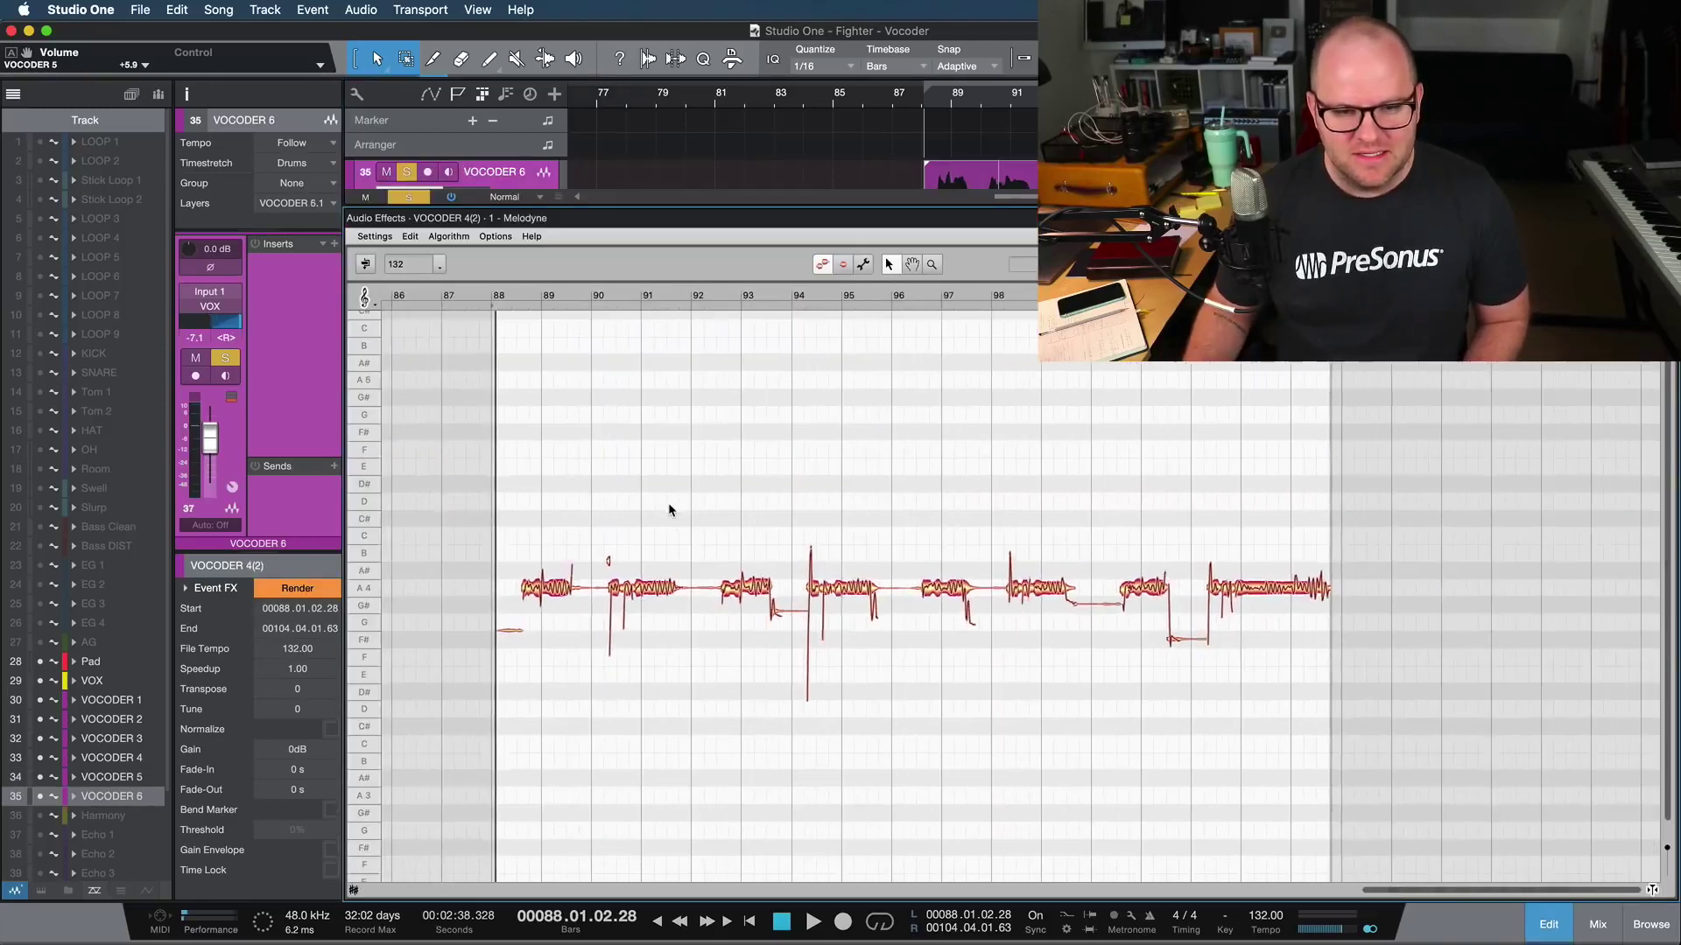
pyautogui.moveTo(664, 484); pyautogui.dragTo(1660, 729)
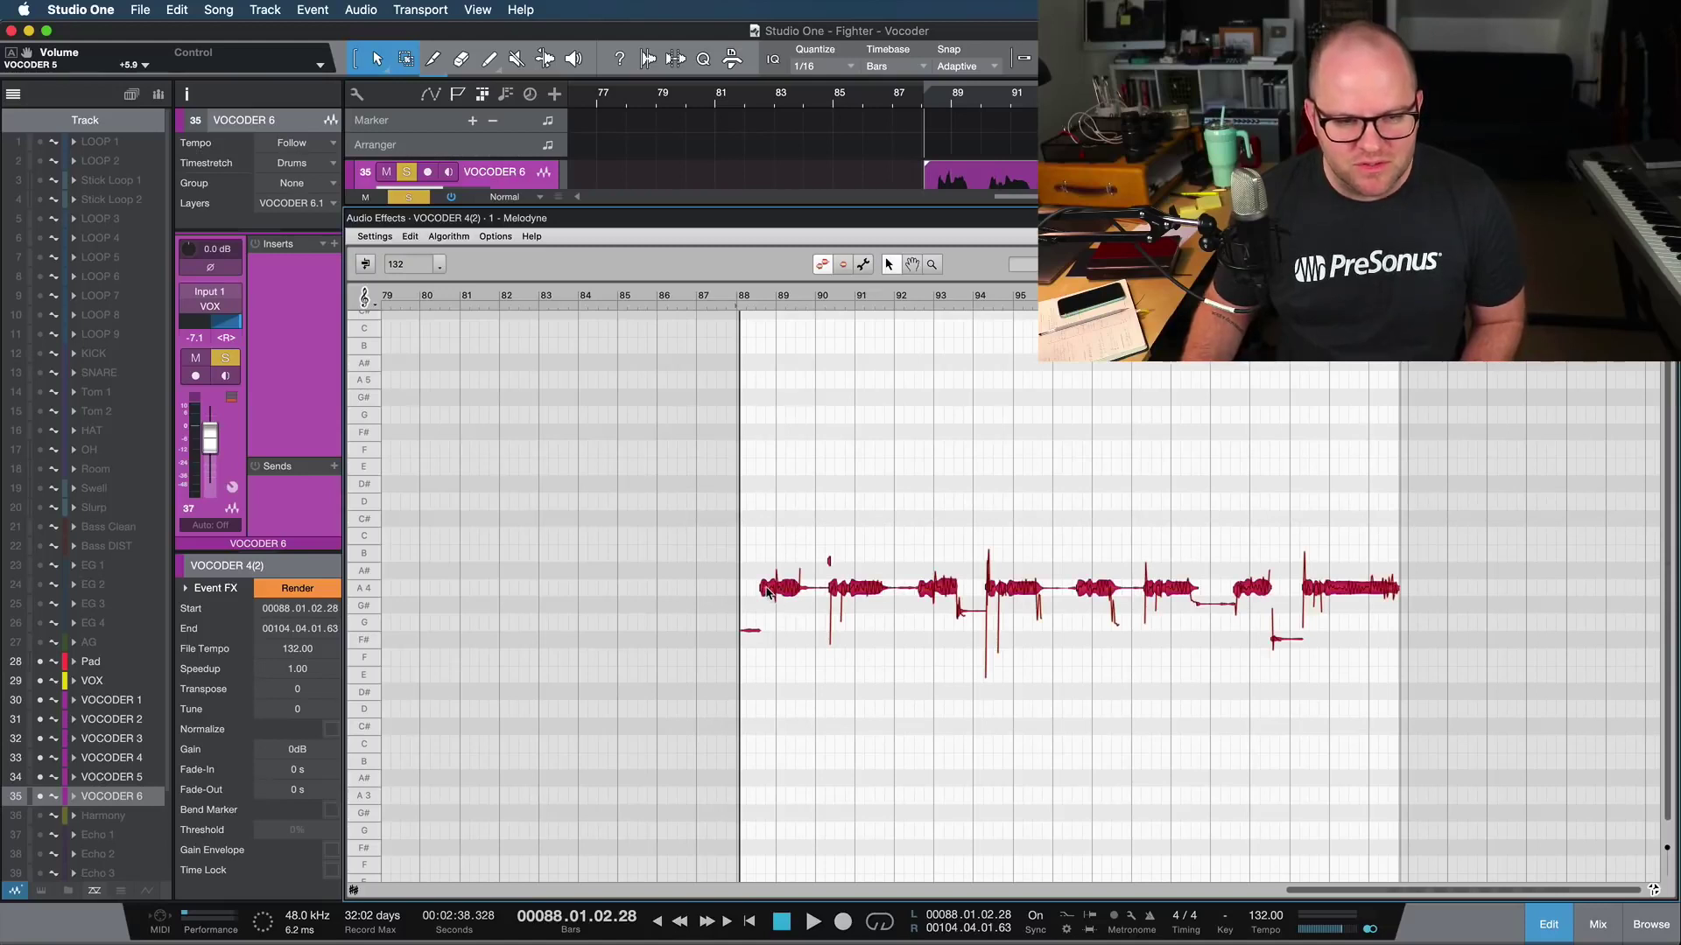
pyautogui.moveTo(767, 593); pyautogui.dragTo(772, 795)
pyautogui.press('F3')
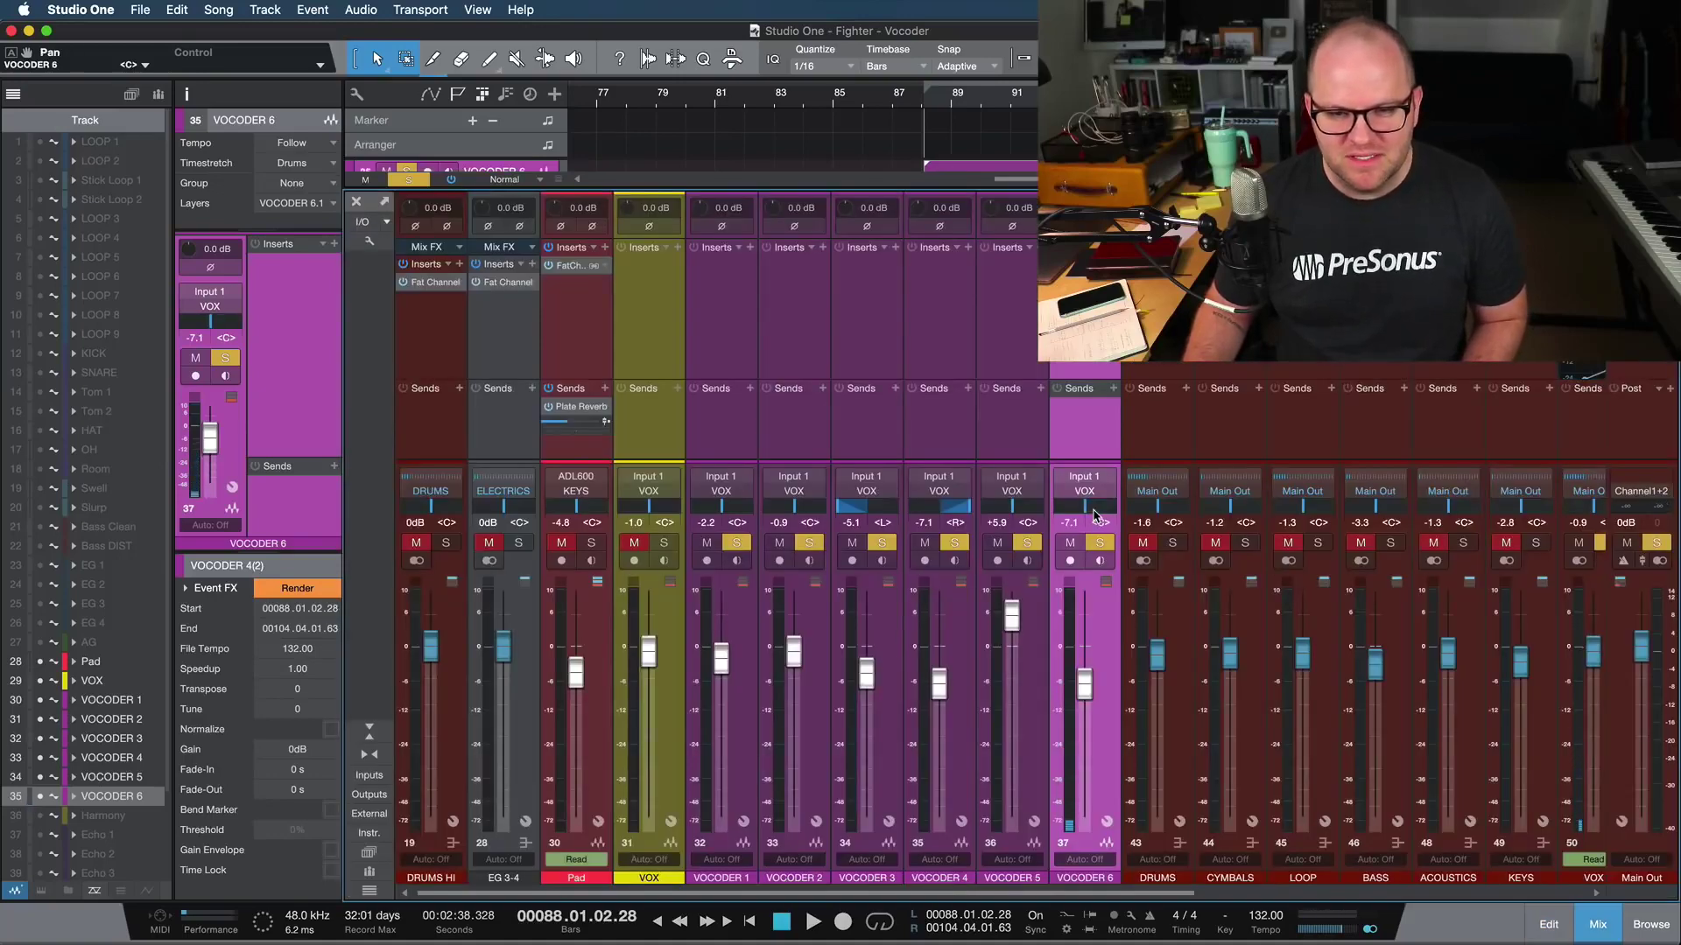
# Set VOCODER 6 to -1.4 dB by ear, playing the VOCODER layers soloed and in the full mix with all solos cleared
pyautogui.keyDown('alt'); pyautogui.click(1084, 683); pyautogui.keyUp('alt')
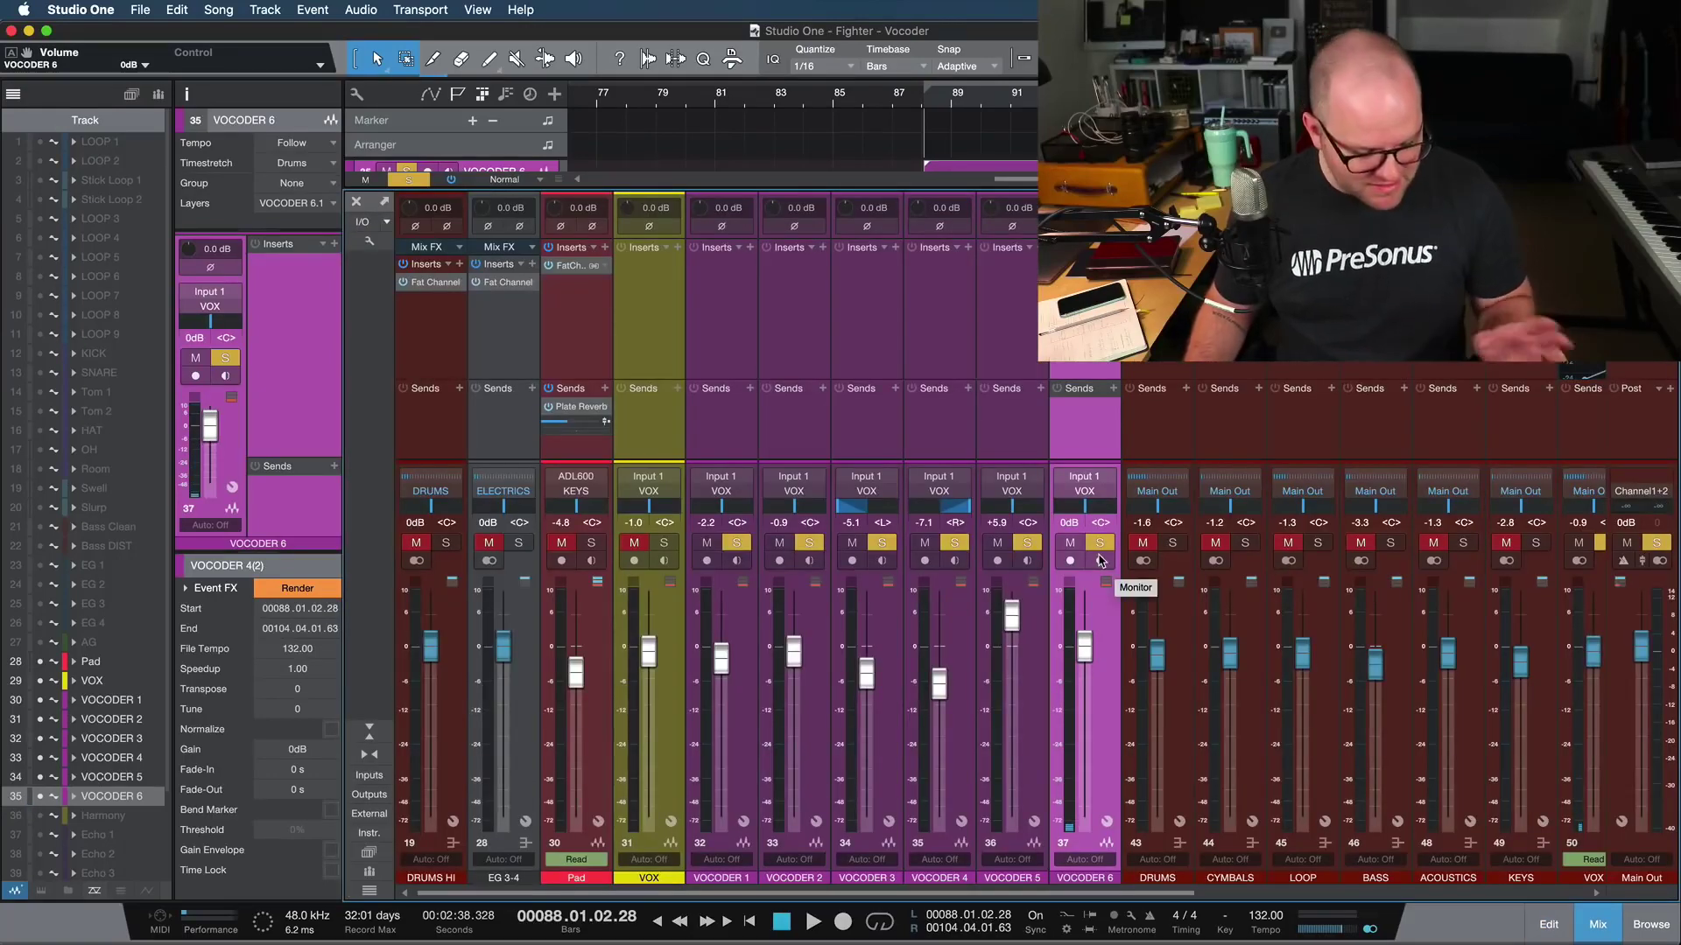
pyautogui.press('space')
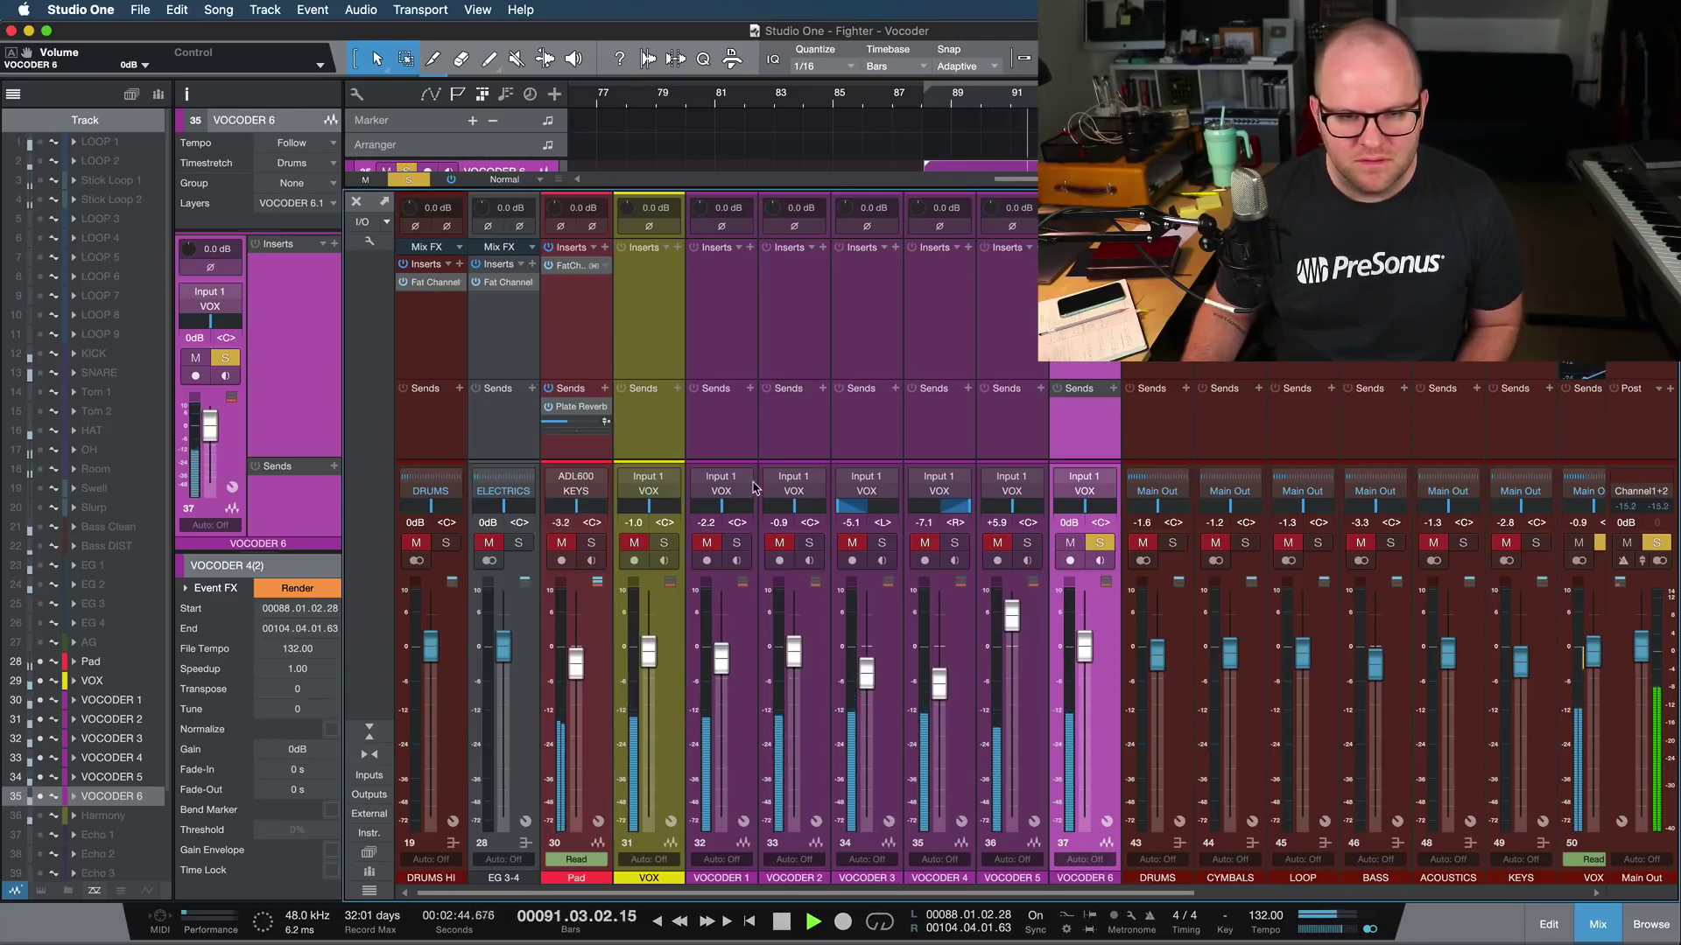
pyautogui.press('s')
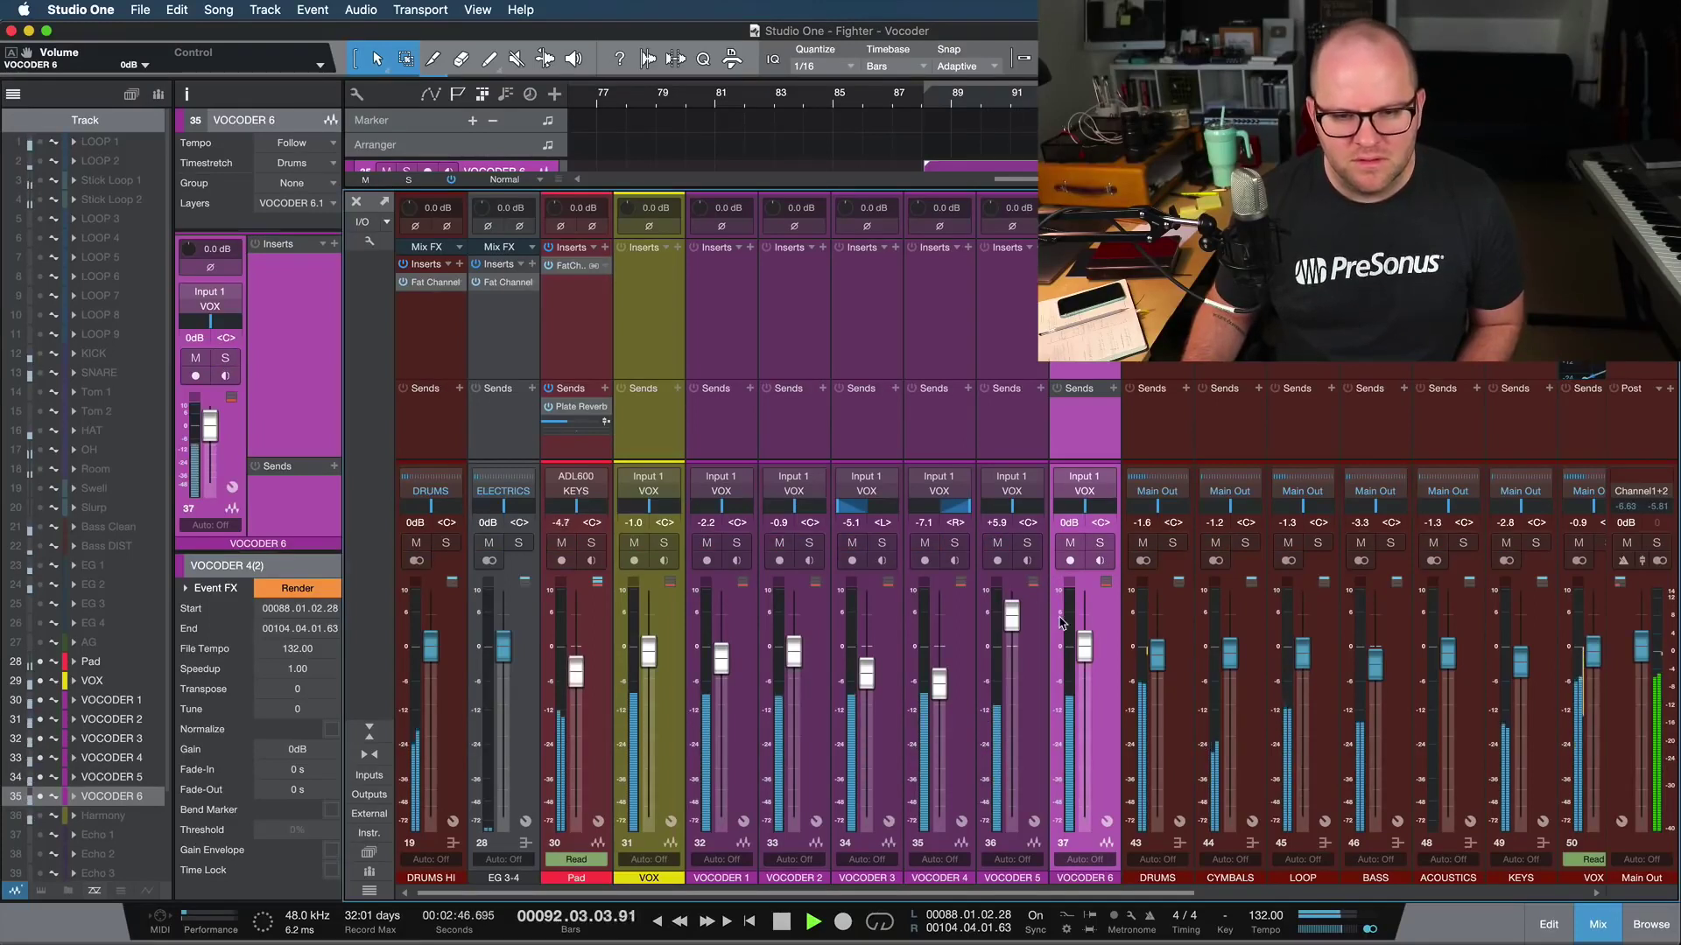
pyautogui.moveTo(1083, 648); pyautogui.dragTo(1084, 654)
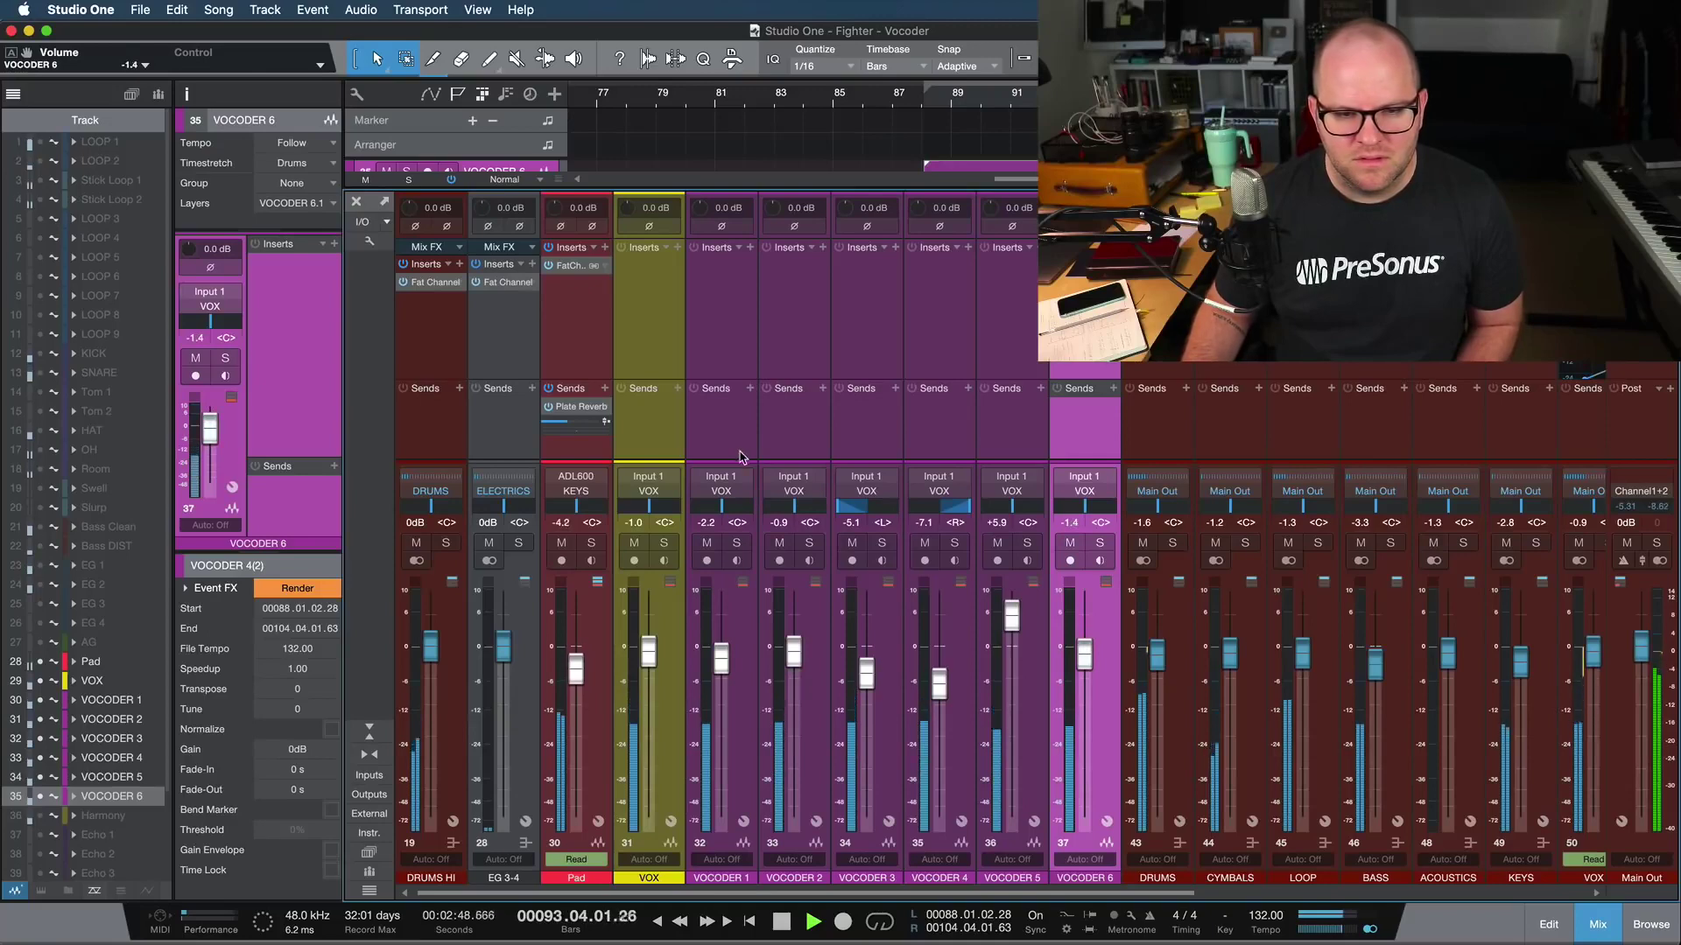
# Solo all six VOCODER tracks and lower their volumes together slightly, with VOCODER 5 at +5.7 dB
pyautogui.keyDown('shift'); pyautogui.click(736, 455); pyautogui.keyUp('shift')
pyautogui.press('s')
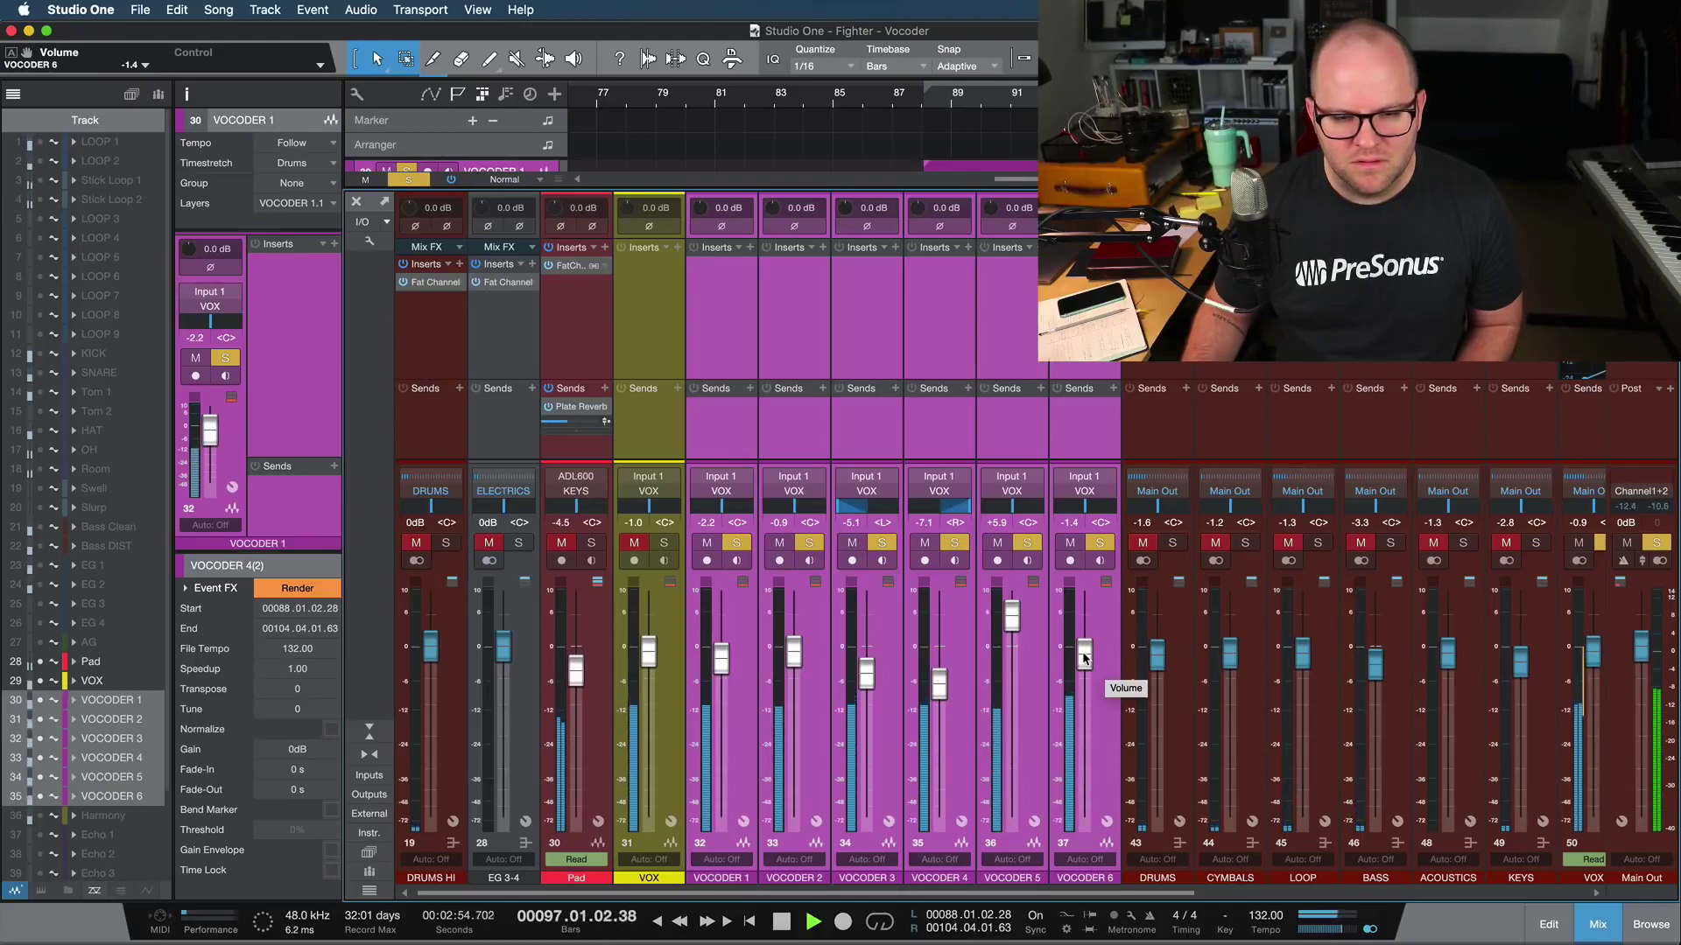
pyautogui.moveTo(1012, 625); pyautogui.dragTo(1015, 630)
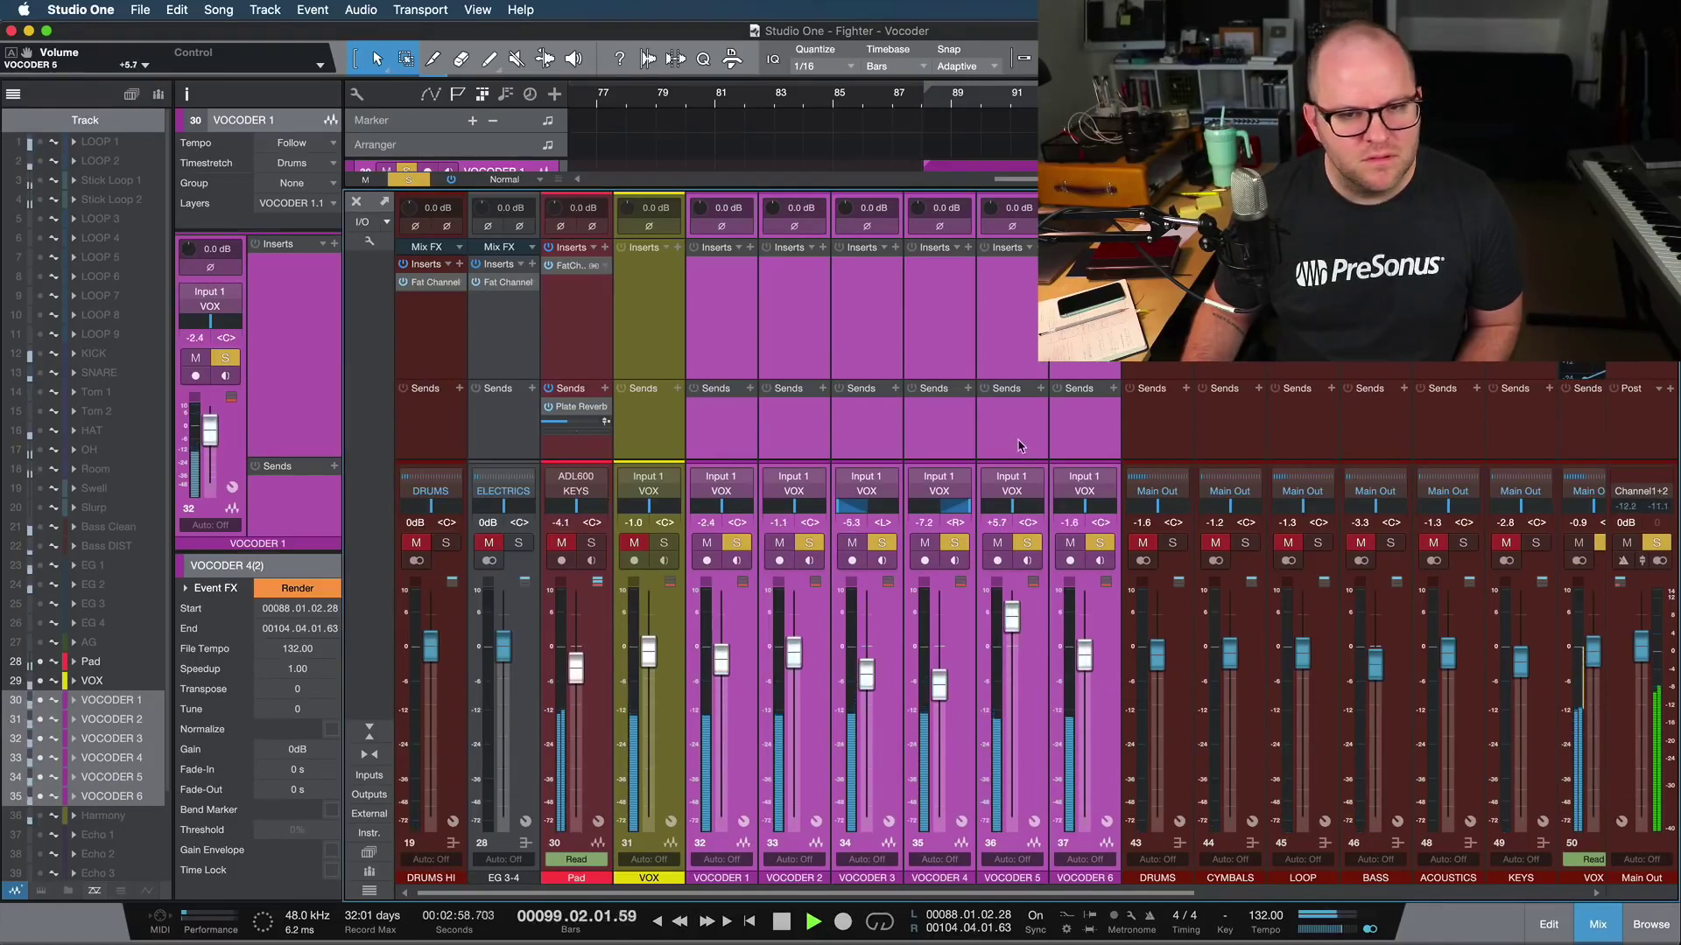
# Ungroup the track selection and raise the volumes of VOCODER 4 to -5.7 dB and VOCODER 2 to +1.2 dB
pyautogui.click(1020, 448)
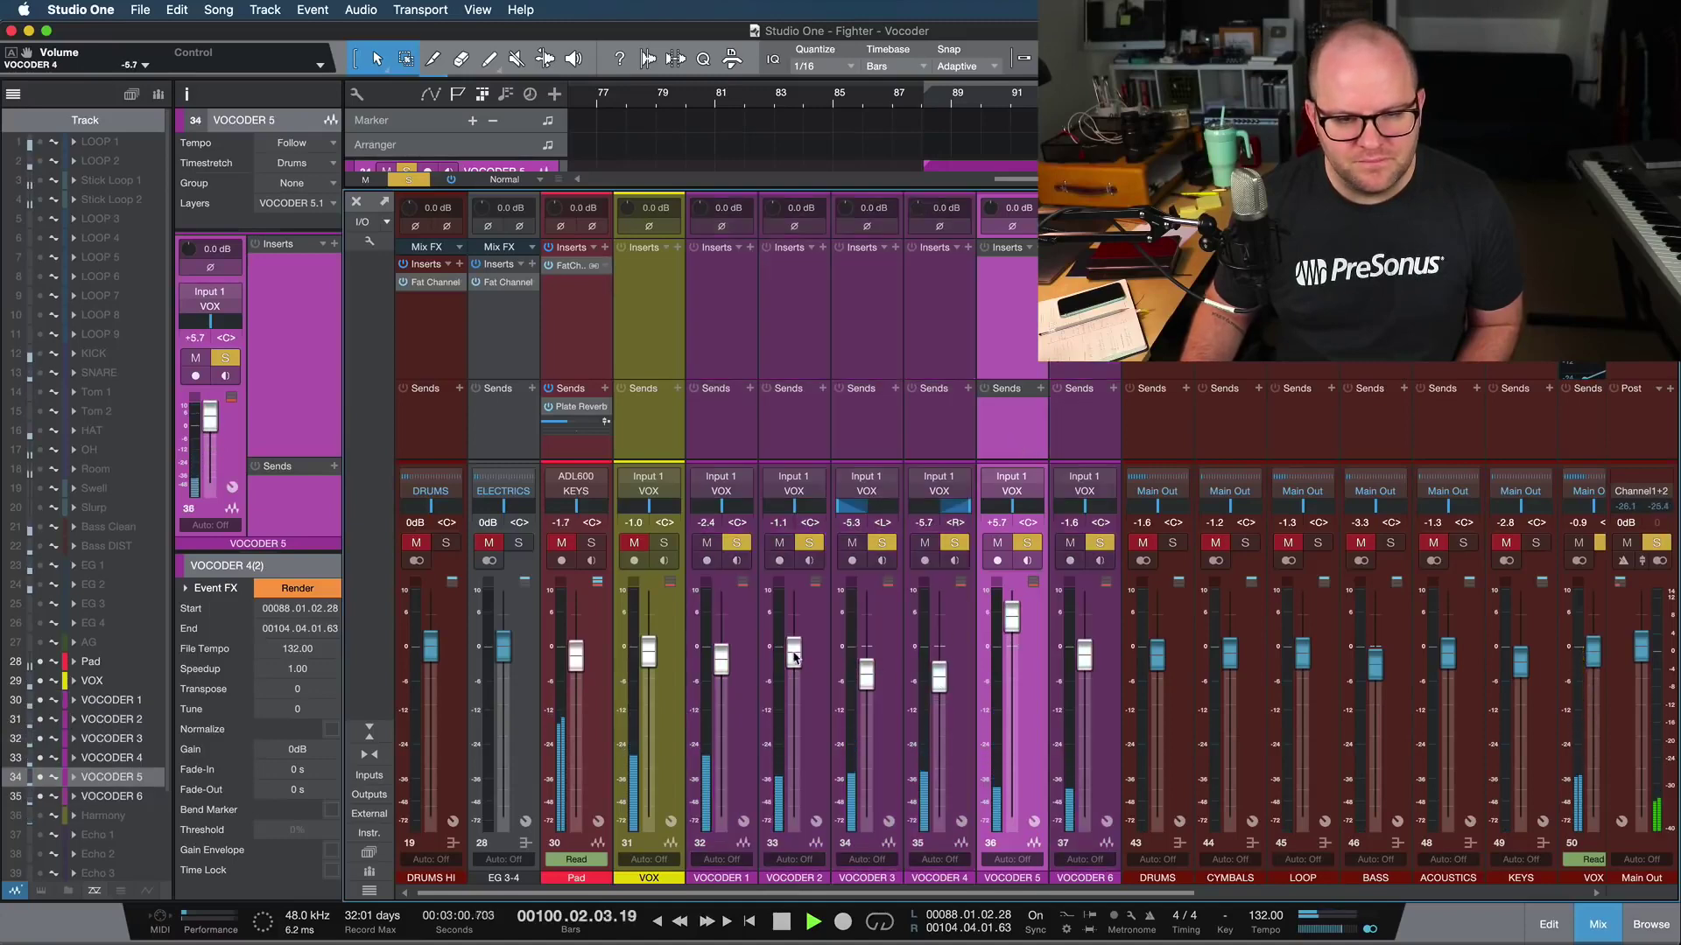
pyautogui.moveTo(798, 658); pyautogui.dragTo(791, 650)
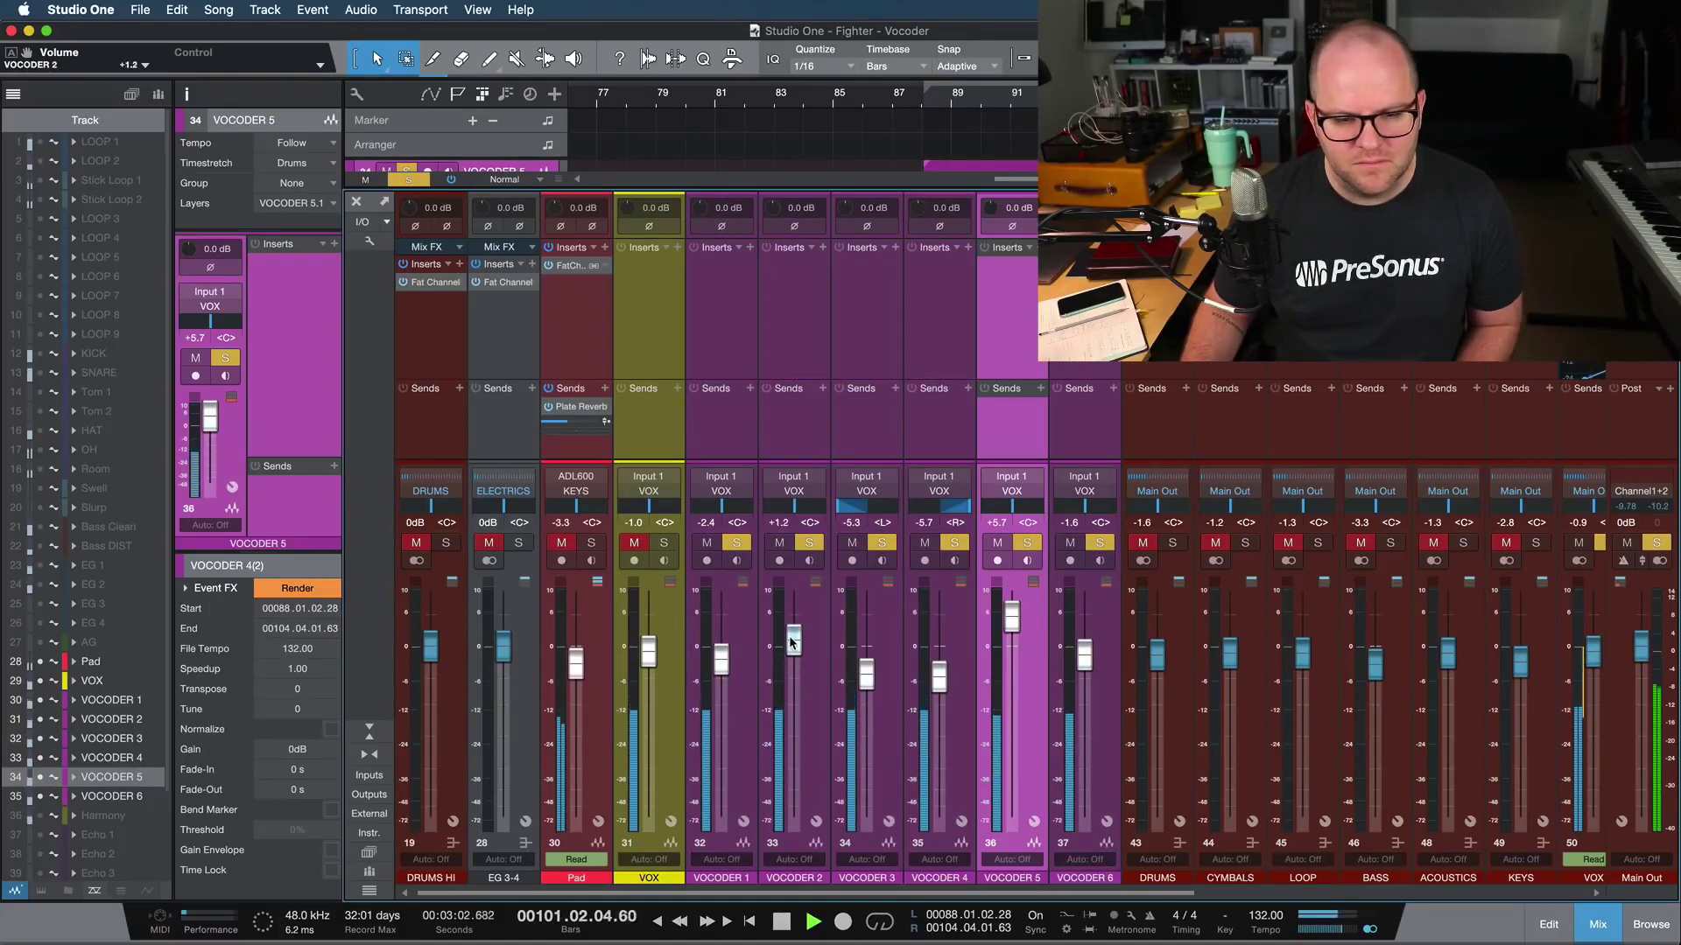